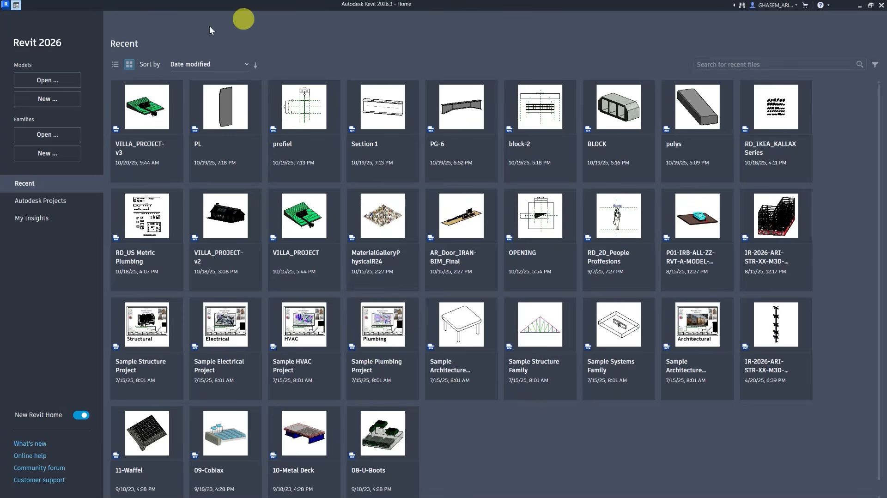
# - Create a new project from the IR-MD-TEMPLATE-V5 template and open the architectural Level 1 floor plan
pyautogui.click(67, 99)
pyautogui.click(492, 132)
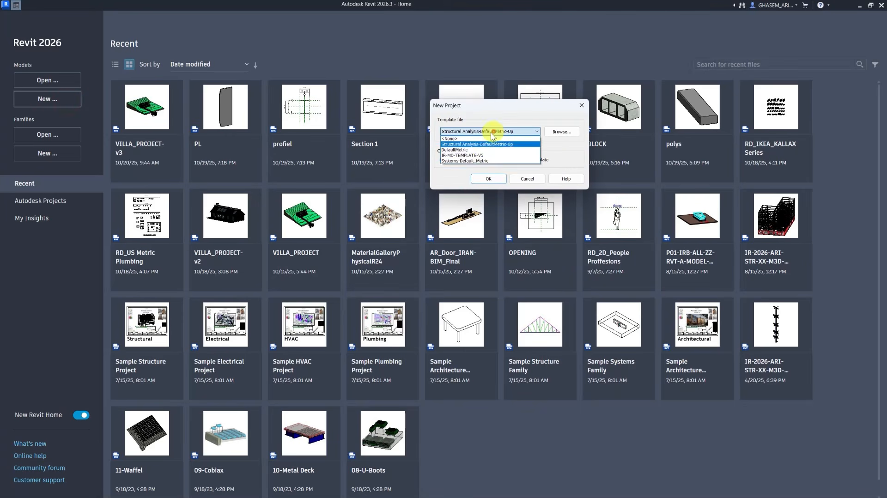
pyautogui.click(462, 155)
pyautogui.click(489, 178)
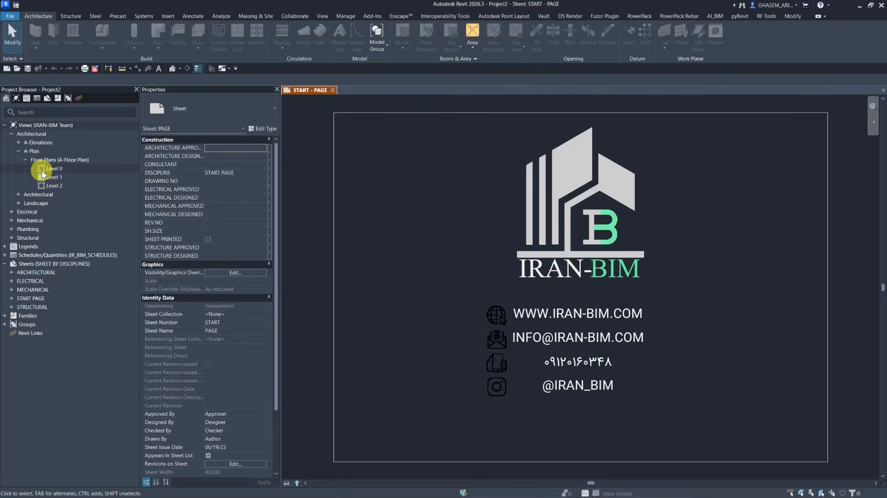
pyautogui.doubleClick(51, 177)
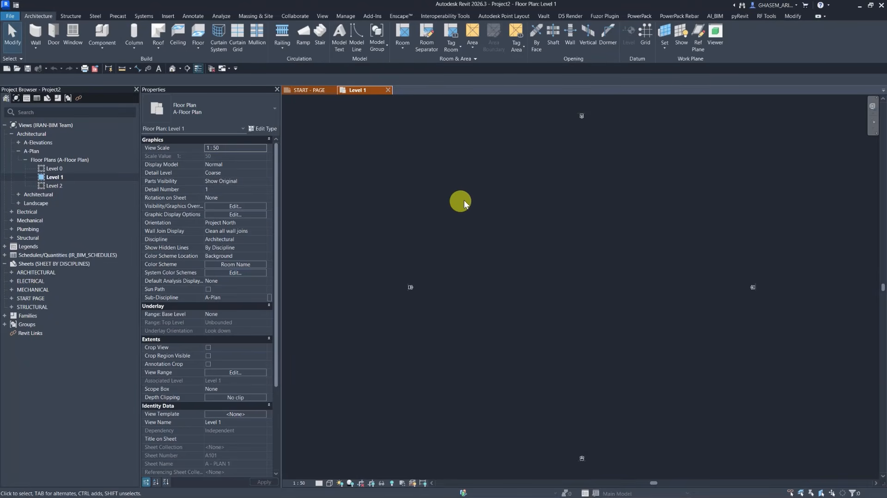
pyautogui.click(461, 200)
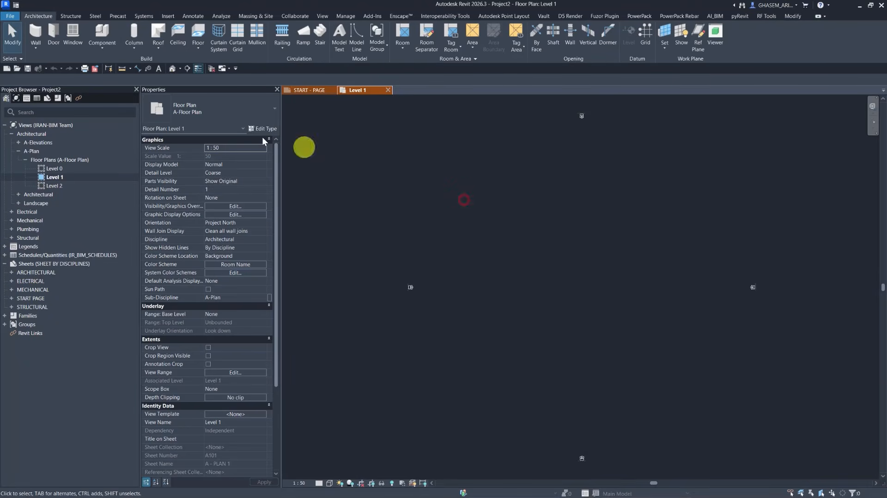
# - Draw a rectangle of IR-LECA 49x25x20 - Insulation walls up to Level 2, about 18,050 by 8,450 mm
pyautogui.click(36, 36)
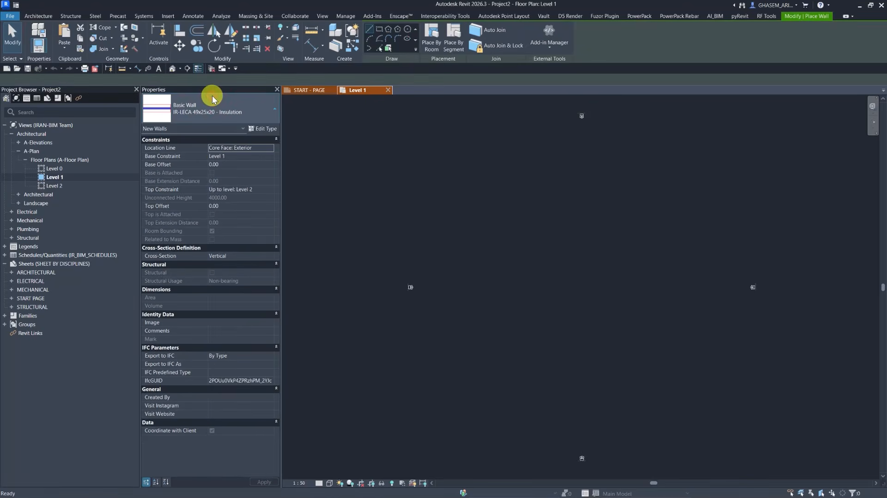
pyautogui.click(228, 102)
pyautogui.moveTo(275, 298); pyautogui.dragTo(273, 270)
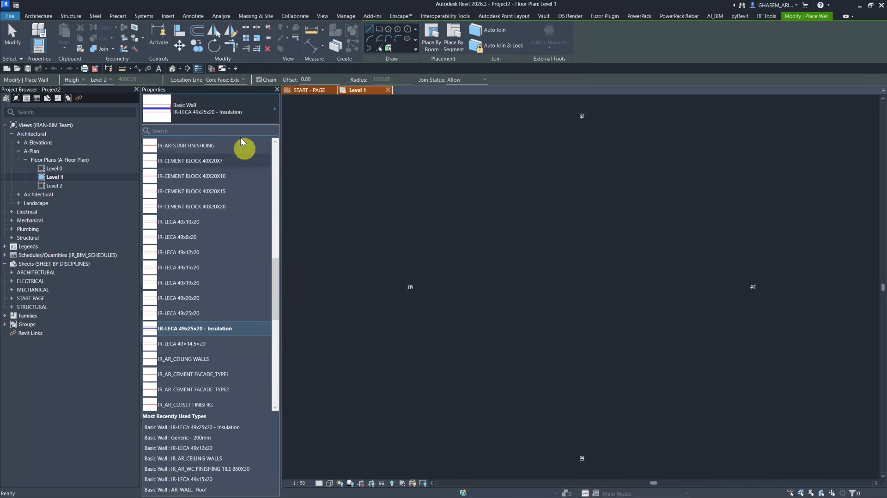
pyautogui.click(228, 106)
pyautogui.click(378, 29)
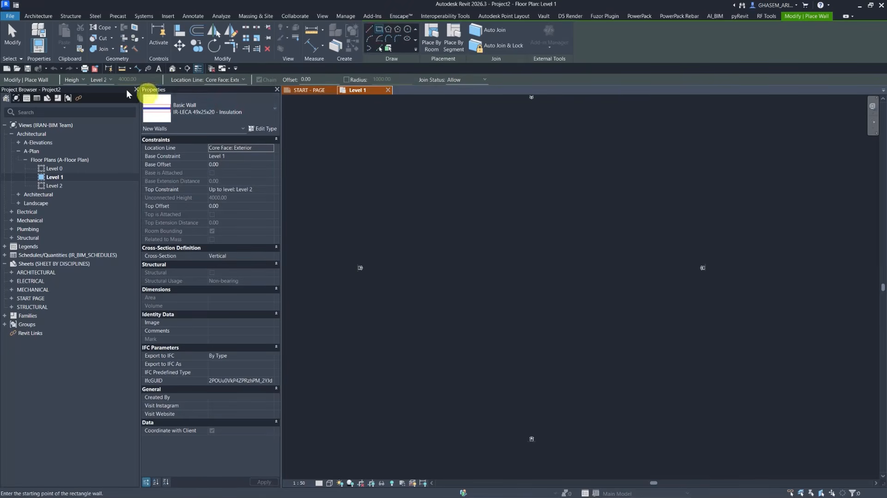
pyautogui.click(109, 80)
pyautogui.click(109, 83)
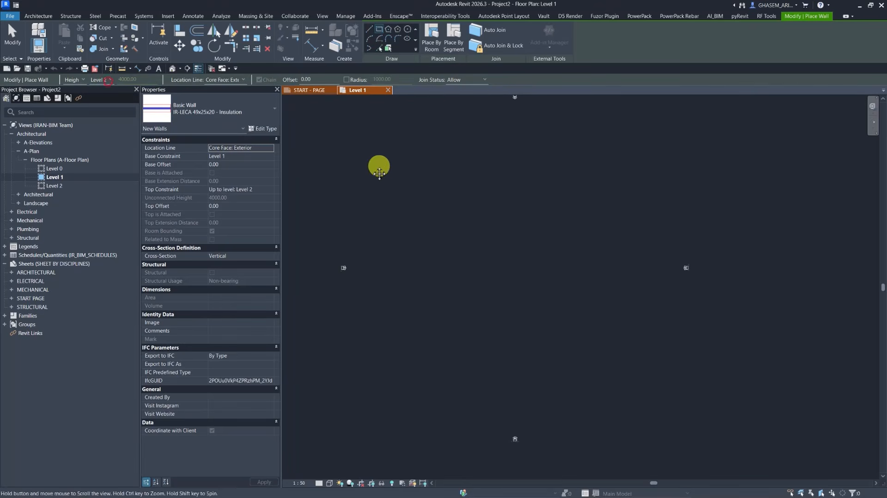
pyautogui.click(451, 208)
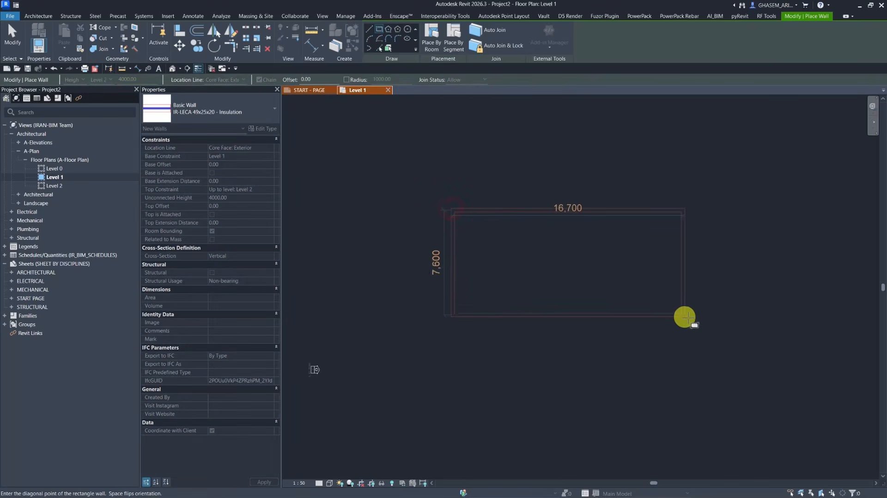
pyautogui.click(706, 330)
# - Draw a vertical IR-CEMENT BLOCK 40X20X10 partition between the upper and lower exterior walls, left of the rectangle's middle
pyautogui.click(370, 31)
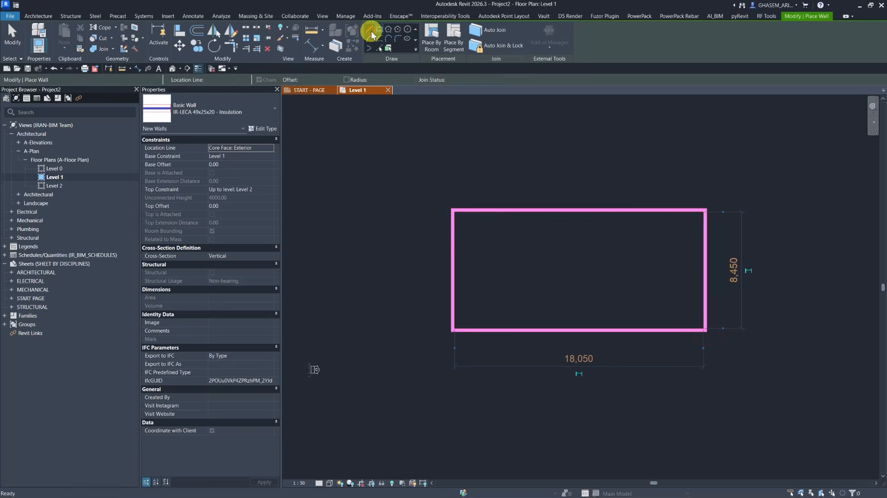
pyautogui.click(216, 112)
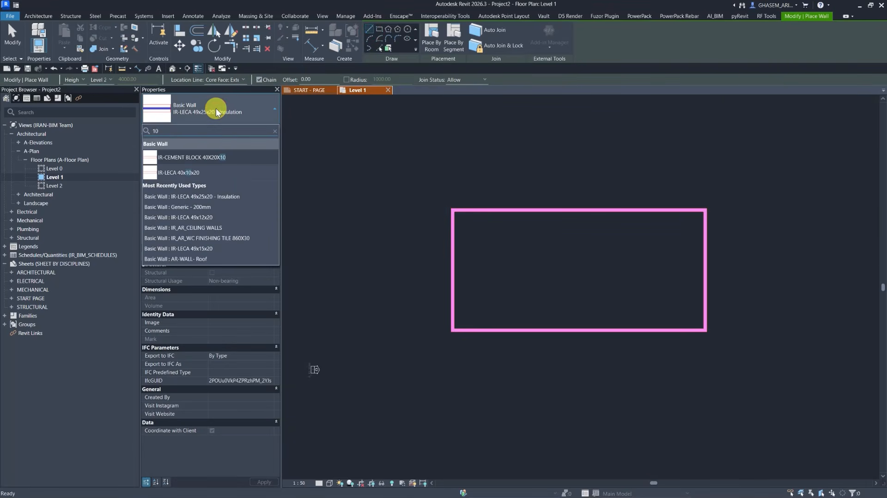
pyautogui.click(213, 159)
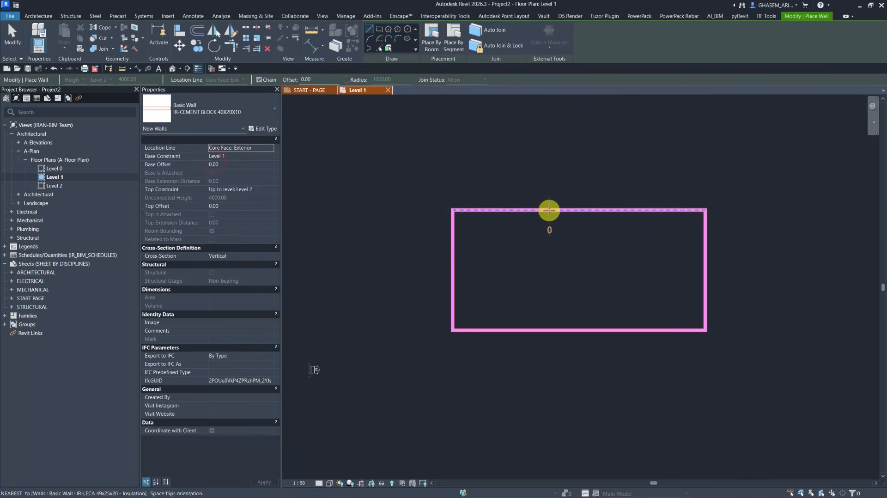
pyautogui.click(550, 212)
pyautogui.click(549, 330)
pyautogui.rightClick(549, 250)
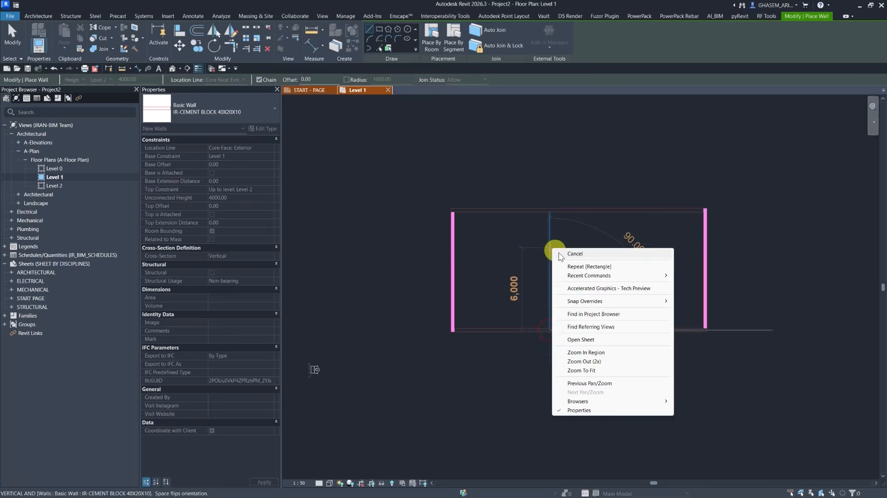
pyautogui.click(555, 259)
# - Add a horizontal partition about 11,150 mm long from the vertical partition to the right exterior wall
pyautogui.click(552, 260)
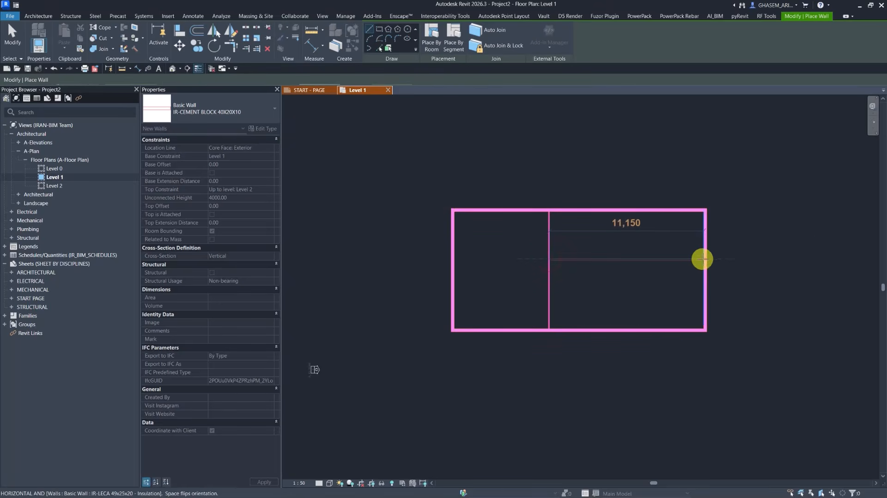
pyautogui.click(702, 259)
pyautogui.rightClick(557, 172)
pyautogui.click(568, 178)
pyautogui.rightClick(558, 172)
pyautogui.click(578, 179)
# - Start the Grid tool with the IR_STR_Grid type for the Level 1 plan
pyautogui.scroll(-1, 492, 155)
pyautogui.moveTo(497, 152); pyautogui.dragTo(490, 168, button='middle')
pyautogui.click(645, 42)
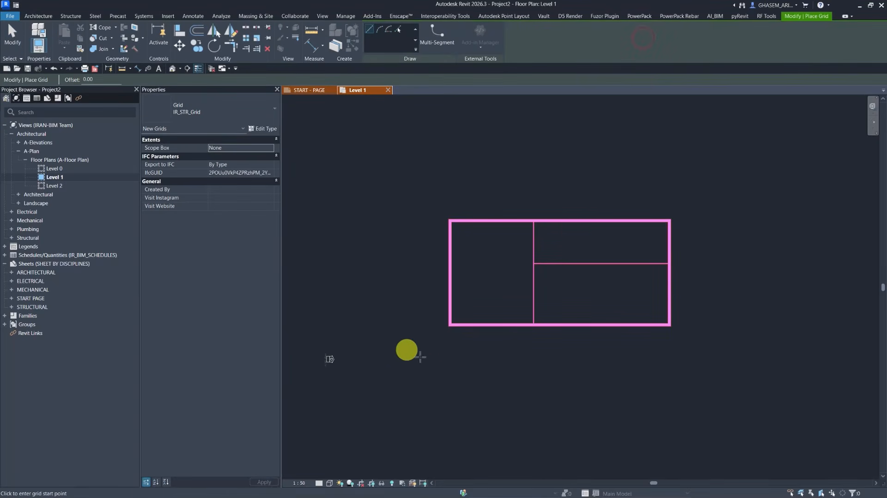
pyautogui.click(237, 115)
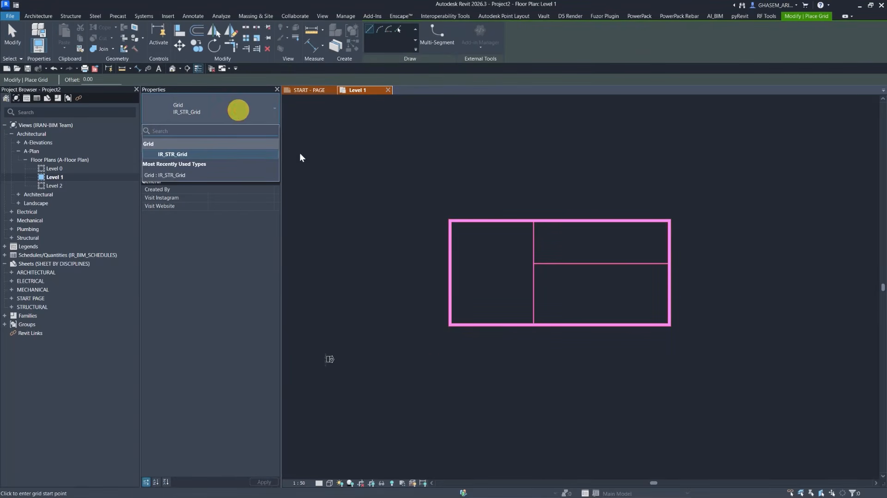
pyautogui.click(448, 372)
pyautogui.click(449, 147)
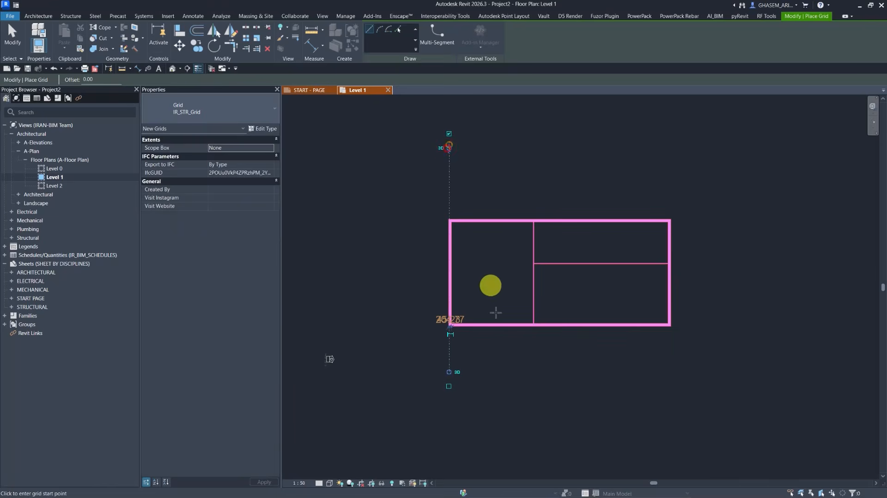
pyautogui.click(532, 372)
pyautogui.click(532, 157)
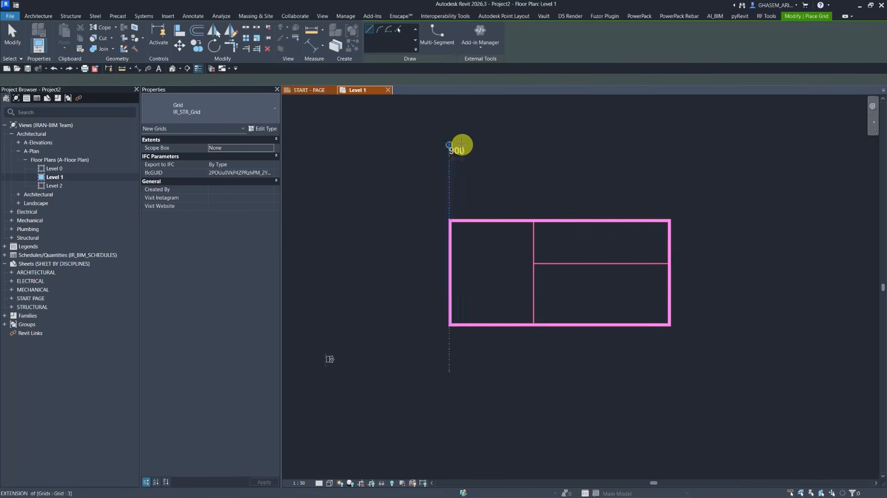
pyautogui.scroll(2, 460, 145)
pyautogui.scroll(-2, 443, 161)
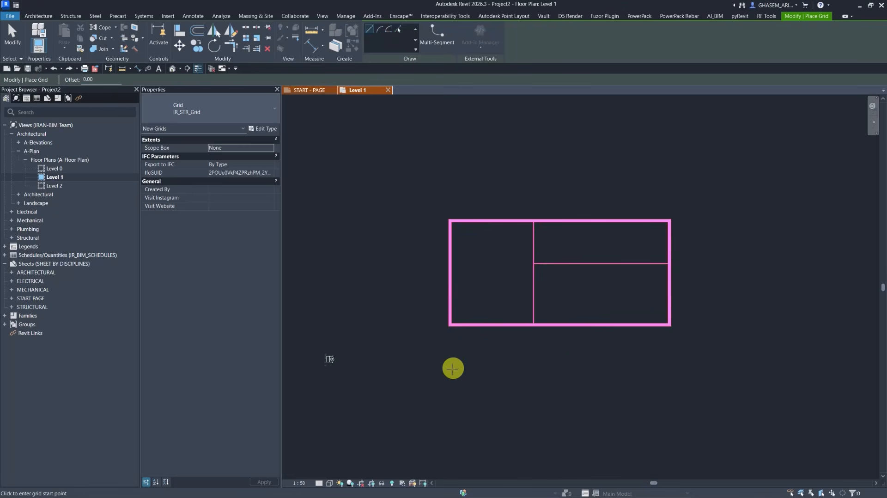
# - Place three vertical grid lines across the plan, near the left exterior wall, the vertical partition and the right exterior wall
pyautogui.click(452, 370)
pyautogui.click(453, 149)
pyautogui.scroll(3, 453, 148)
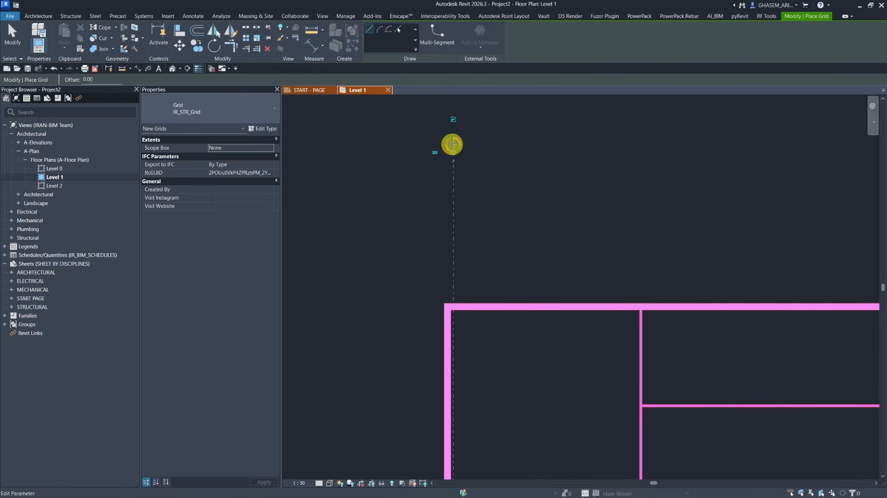
pyautogui.scroll(-2, 510, 212)
pyautogui.scroll(-1, 513, 227)
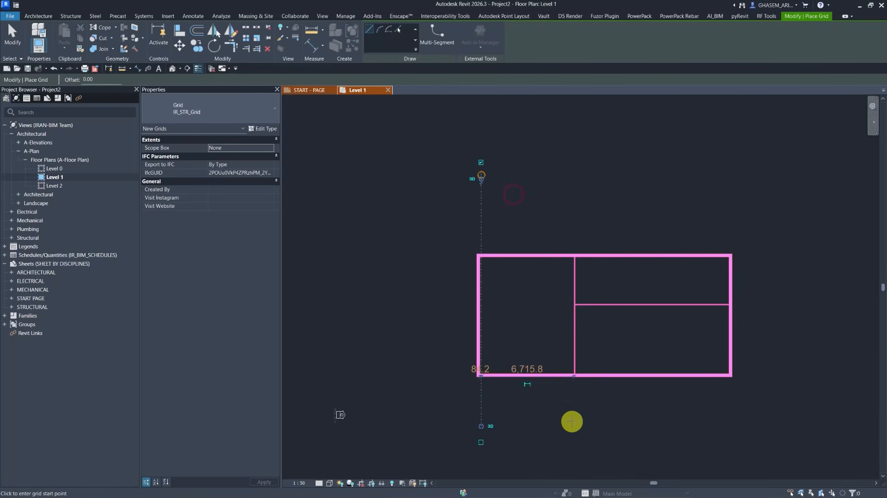
pyautogui.click(573, 420)
pyautogui.click(572, 191)
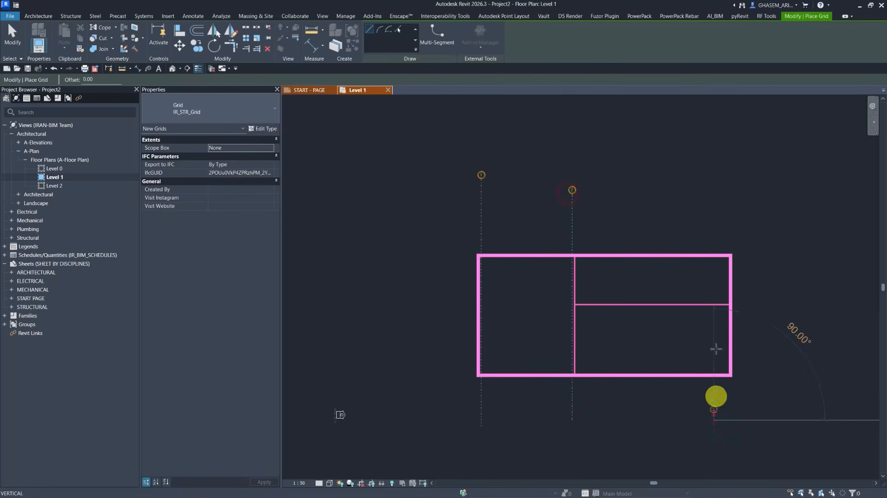
pyautogui.click(714, 420)
pyautogui.click(714, 193)
# - Place a horizontal grid line along the upper exterior wall and name it A
pyautogui.click(761, 256)
pyautogui.click(407, 253)
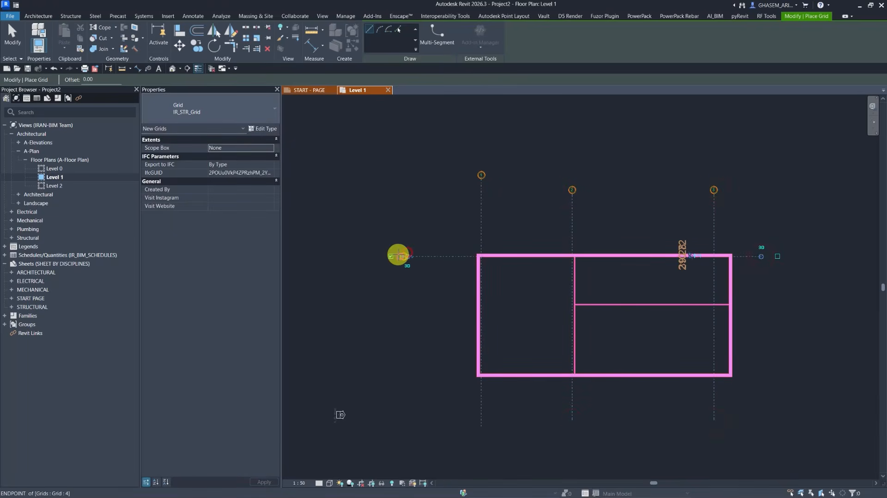
pyautogui.scroll(2, 400, 254)
pyautogui.click(408, 258)
pyautogui.write('A')
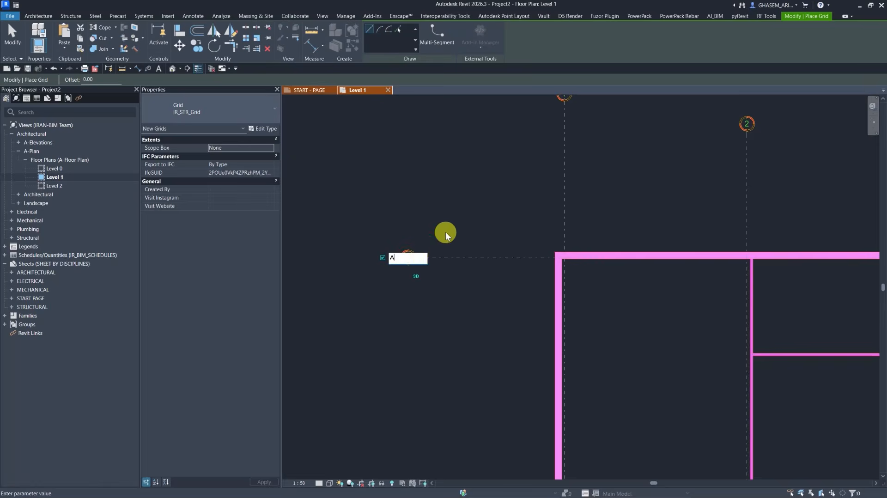
pyautogui.press('Return')
pyautogui.press('Escape')
# - Copy grid line A downward twice, once near the horizontal partition and once above the lower exterior wall
pyautogui.scroll(-2, 463, 226)
pyautogui.keyDown('ctrl'); pyautogui.moveTo(479, 213); pyautogui.dragTo(478, 290); pyautogui.keyUp('ctrl')
pyautogui.keyDown('ctrl'); pyautogui.moveTo(479, 290); pyautogui.dragTo(479, 352); pyautogui.keyUp('ctrl')
# - Align grid line 1 with the centreline of the left exterior wall
pyautogui.press('l')
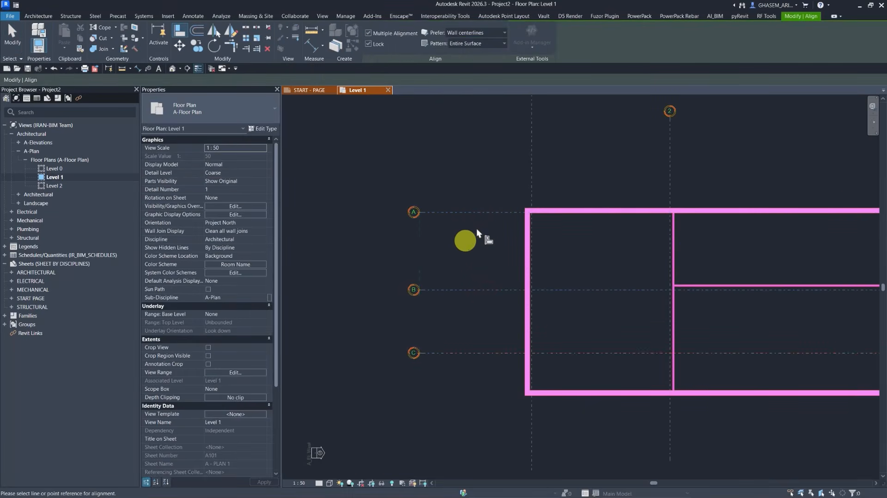
pyautogui.scroll(3, 511, 203)
pyautogui.click(558, 252)
pyautogui.click(572, 199)
# - Turn off Multiple Alignment and Lock, and align grid line 2 with the vertical partition's centreline
pyautogui.scroll(-3, 572, 199)
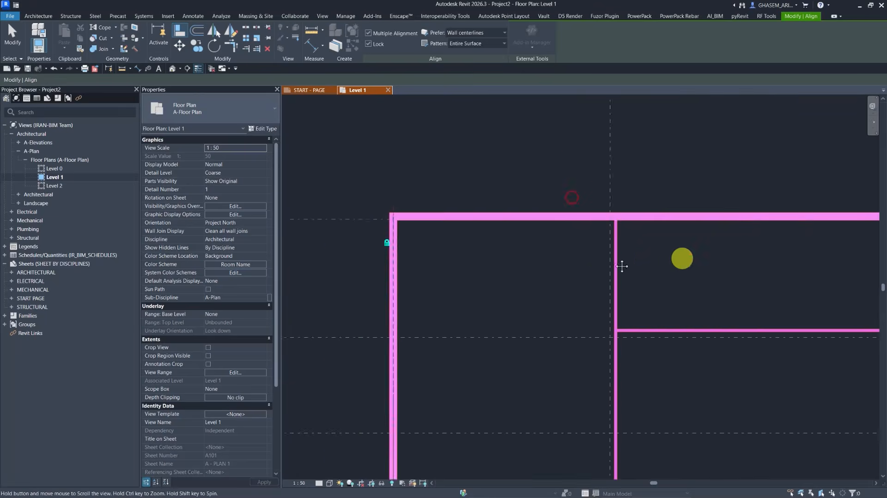
pyautogui.scroll(4, 681, 258)
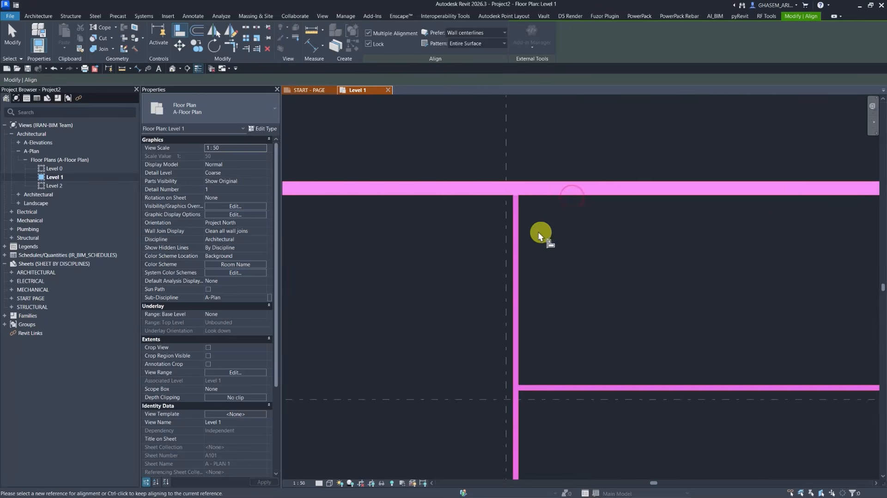
pyautogui.click(369, 44)
pyautogui.click(417, 199)
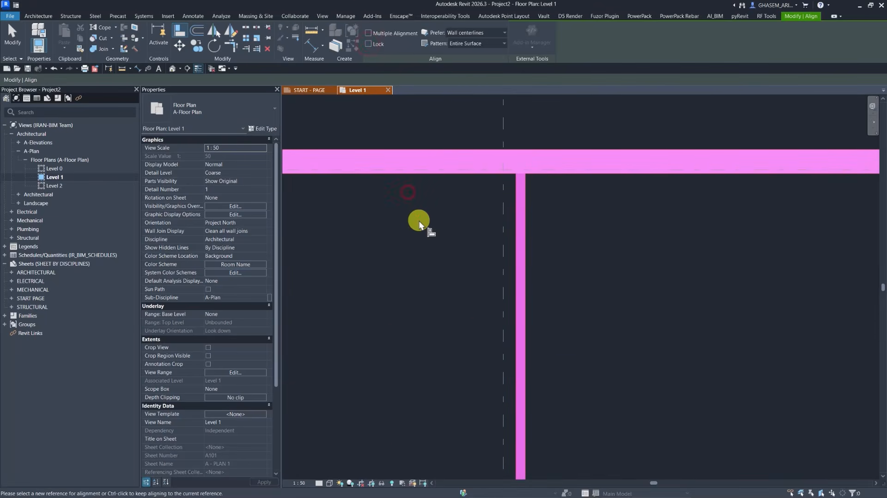
pyautogui.click(421, 222)
pyautogui.scroll(2, 507, 197)
pyautogui.click(528, 186)
pyautogui.click(504, 193)
pyautogui.scroll(-6, 467, 201)
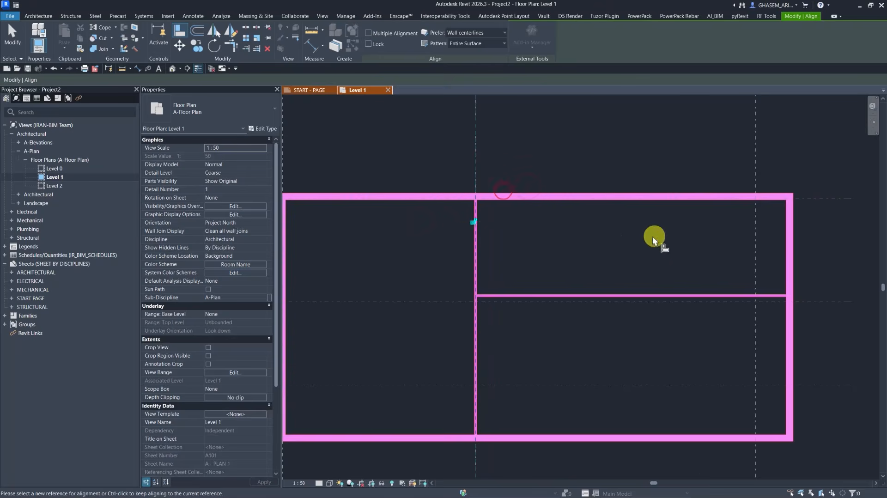
# - Align grid line 3 with the right exterior wall's centreline and grid line A with the upper exterior wall's centreline
pyautogui.moveTo(653, 239); pyautogui.dragTo(484, 231, button='middle')
pyautogui.scroll(3, 616, 207)
pyautogui.click(620, 206)
pyautogui.click(543, 209)
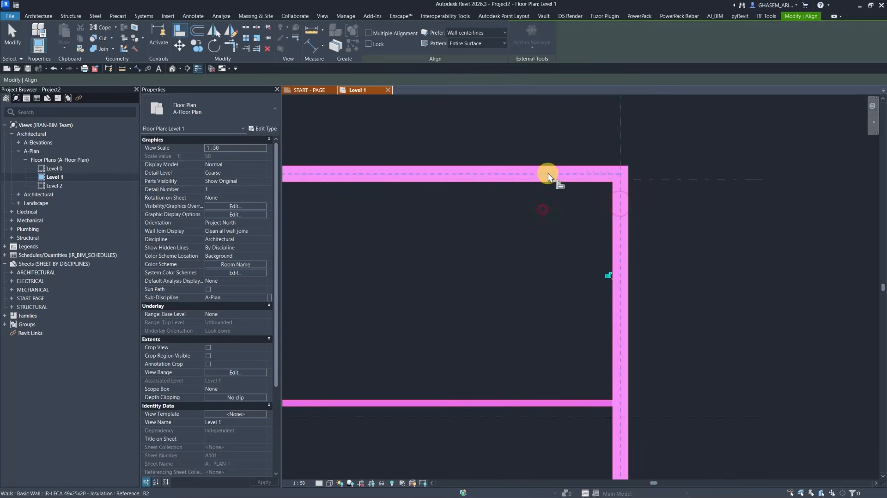
pyautogui.click(548, 175)
pyautogui.scroll(-3, 596, 198)
pyautogui.scroll(-2, 531, 234)
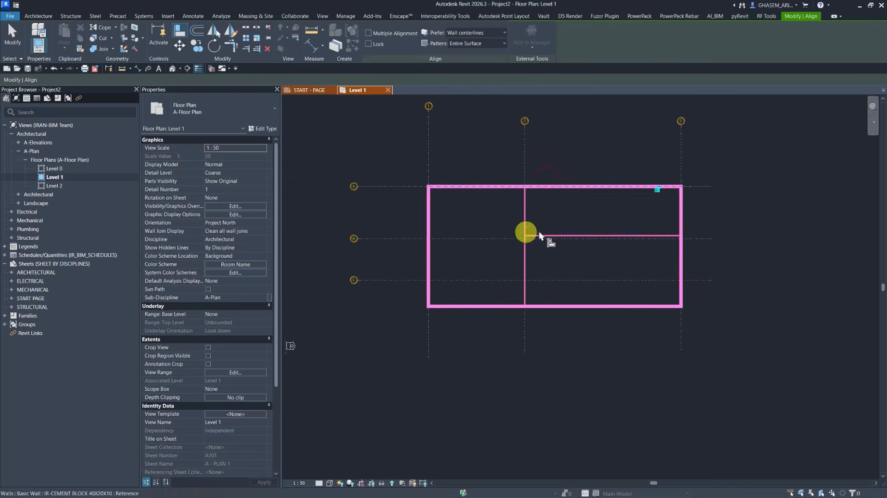
# - Align grid line B with the centreline of the horizontal partition
pyautogui.scroll(5, 513, 241)
pyautogui.scroll(3, 488, 253)
pyautogui.click(486, 281)
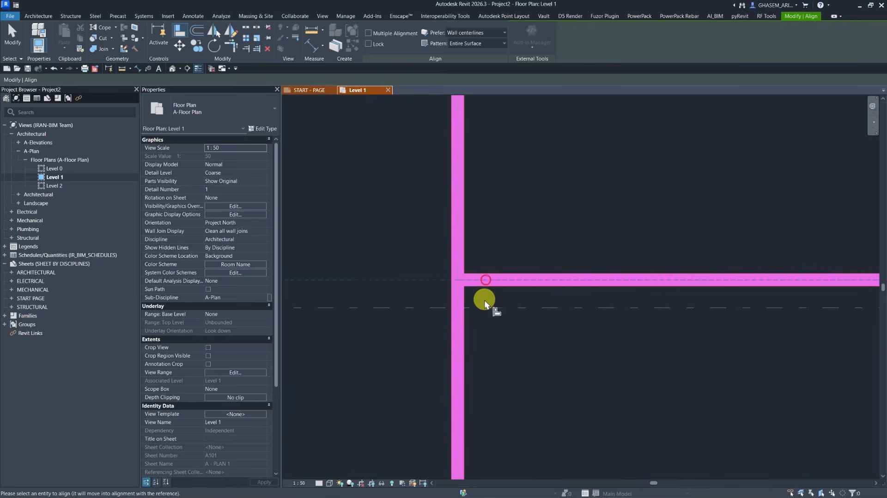
pyautogui.click(488, 308)
# - Align grid line C with the centreline of the lower exterior wall and end the Align command
pyautogui.scroll(-3, 499, 309)
pyautogui.moveTo(517, 354); pyautogui.dragTo(519, 221, button='middle')
pyautogui.moveTo(465, 360); pyautogui.dragTo(524, 196, button='middle')
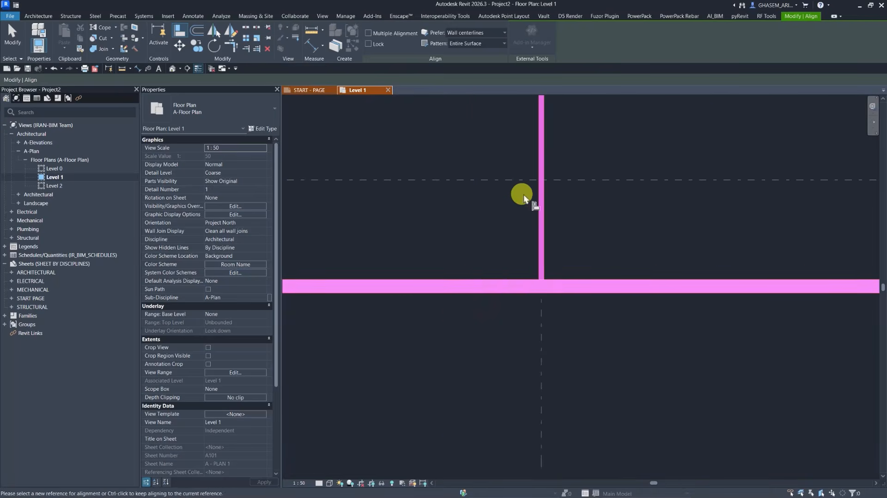
pyautogui.click(503, 291)
pyautogui.scroll(-4, 487, 240)
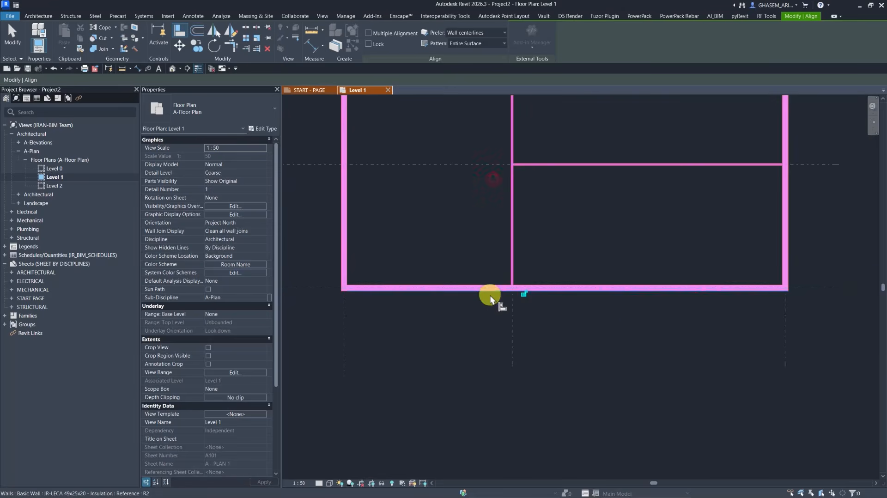
pyautogui.moveTo(487, 297); pyautogui.dragTo(544, 298, button='middle')
pyautogui.press('Escape')
pyautogui.scroll(2, 402, 234)
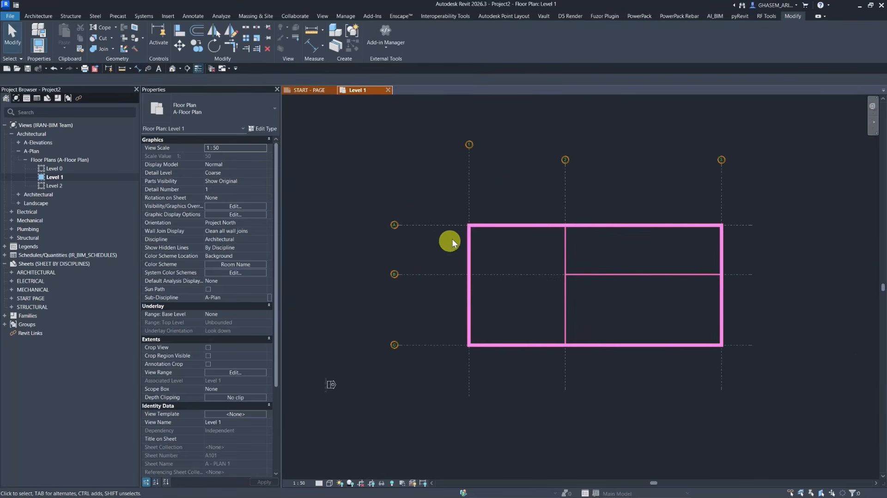
# - Place an IR-DOOR-TYPE 1 TYPE W.D-1a door in the horizontal partition, 200 mm from the vertical partition, and flip its hinge side
pyautogui.click(38, 15)
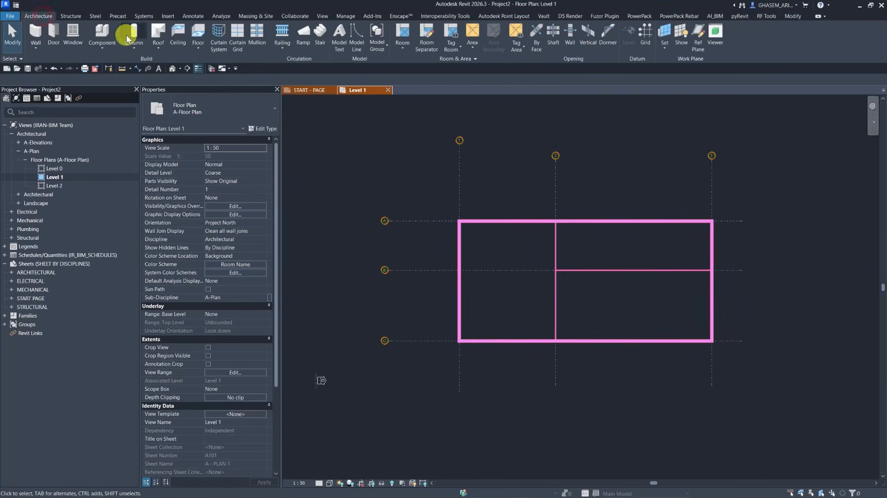
pyautogui.click(53, 34)
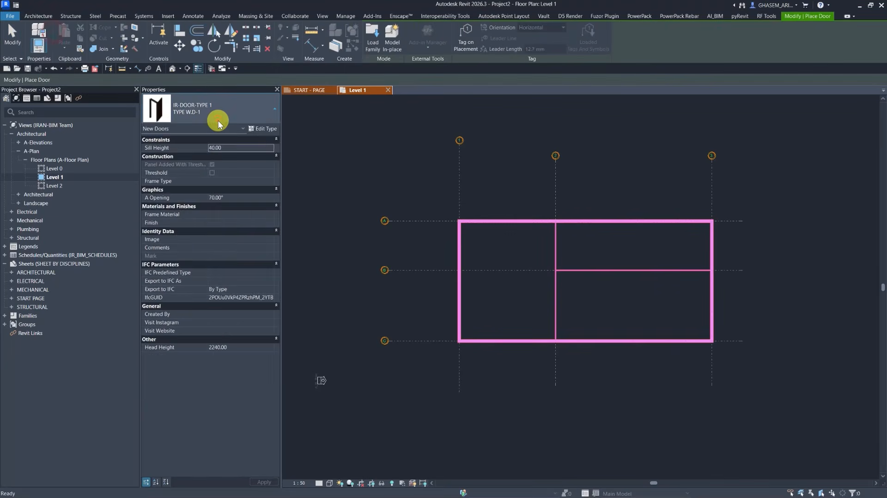
pyautogui.click(218, 121)
pyautogui.click(178, 167)
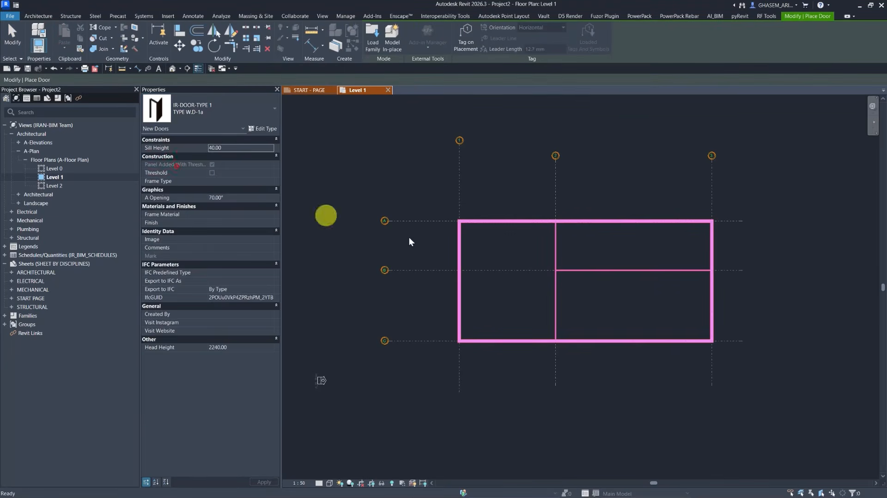
pyautogui.scroll(2, 576, 238)
pyautogui.scroll(1, 565, 262)
pyautogui.scroll(2, 552, 295)
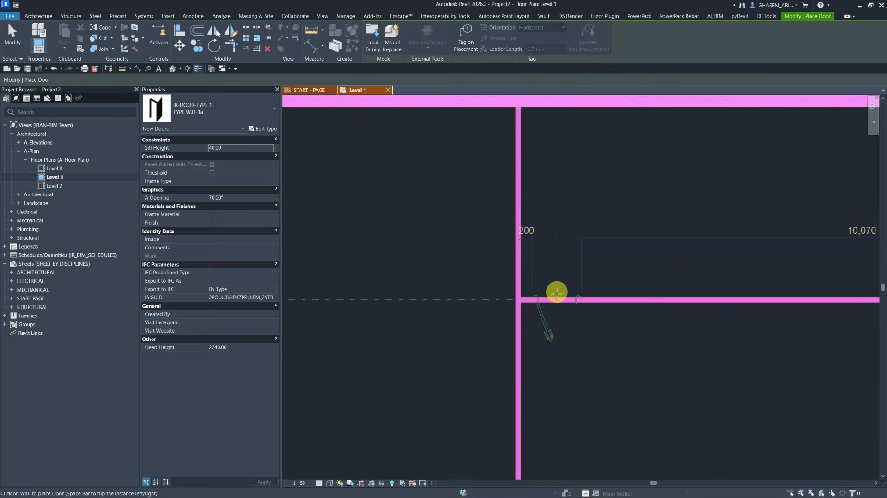
pyautogui.click(555, 302)
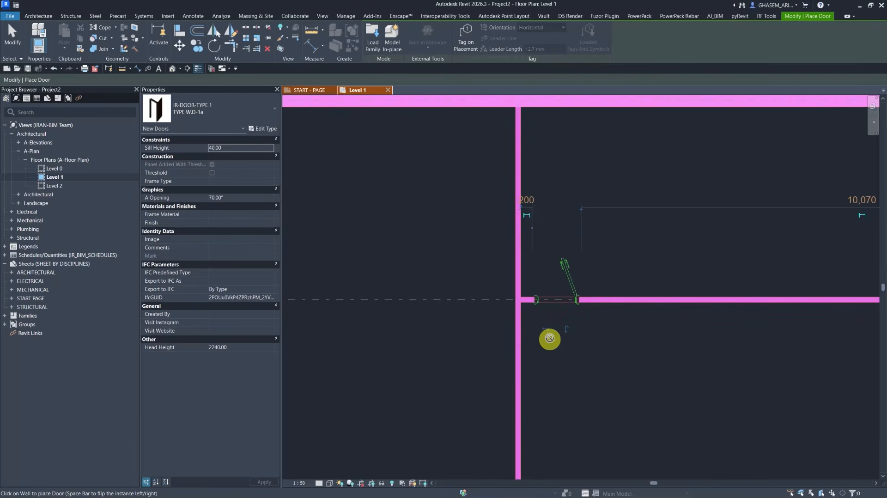
pyautogui.click(546, 328)
# - Place a second W.D-1a door in the lower part of the vertical partition, 600 mm from the lower exterior wall
pyautogui.moveTo(561, 352); pyautogui.dragTo(555, 248, button='middle')
pyautogui.scroll(-2, 515, 293)
pyautogui.moveTo(518, 300); pyautogui.dragTo(519, 231, button='middle')
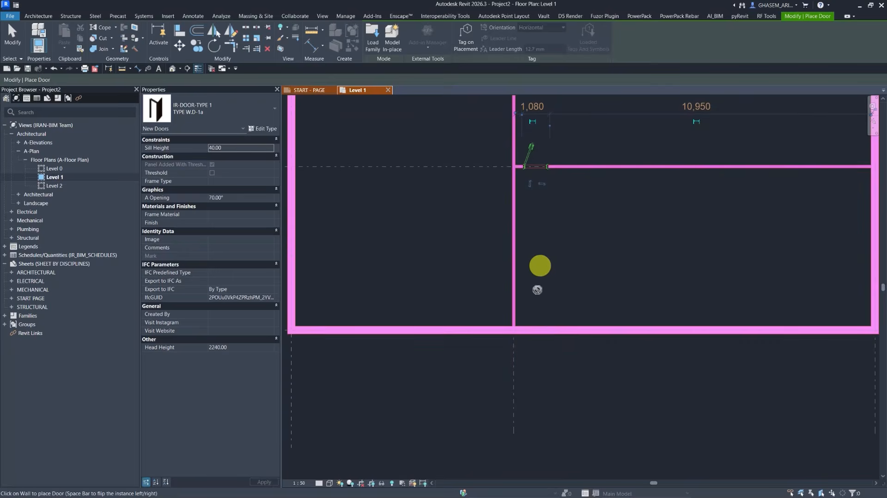
pyautogui.click(515, 294)
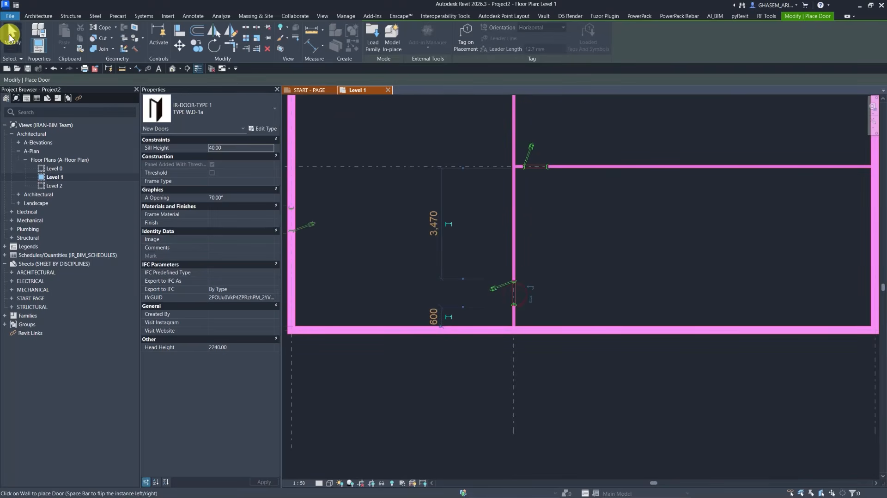
pyautogui.click(10, 35)
# - Place an IR_WINDOW TYPE 2 ALW-10 window in the lower exterior wall of the lower-right room, 2,200 mm from the vertical partition
pyautogui.click(72, 32)
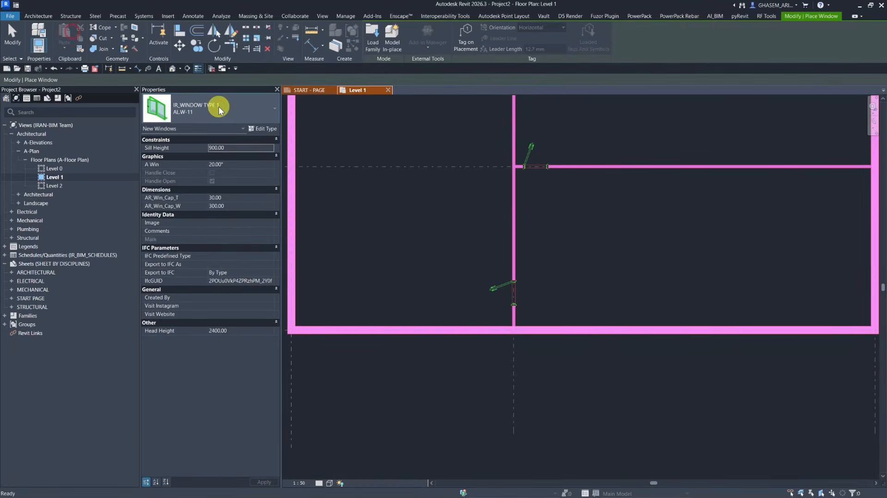
pyautogui.click(219, 109)
pyautogui.click(167, 260)
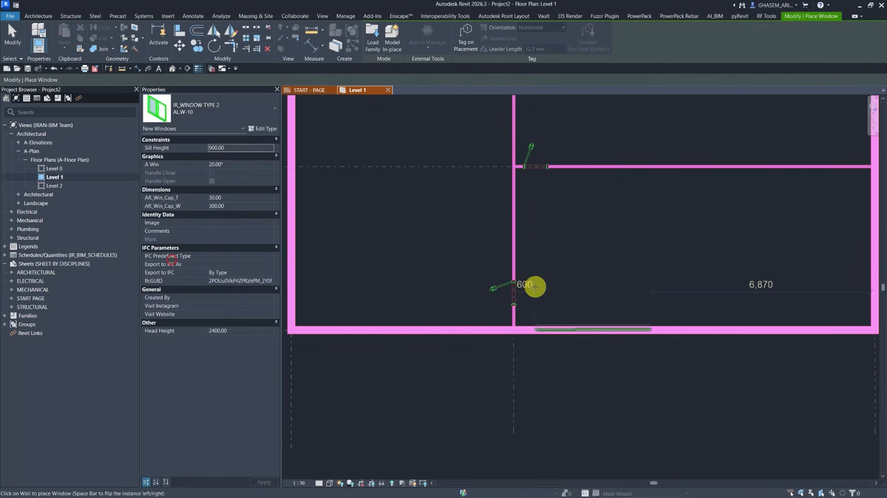
pyautogui.moveTo(535, 287); pyautogui.dragTo(486, 241, button='middle')
pyautogui.click(576, 280)
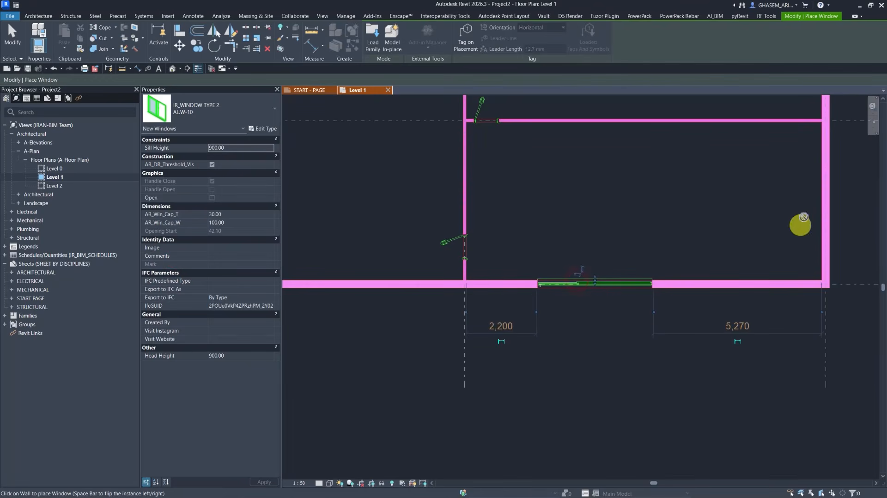
# - Place an IR_WINDOW TYPE 1 ALW-11 window in the right exterior wall of the lower-right room and end the command
pyautogui.click(200, 108)
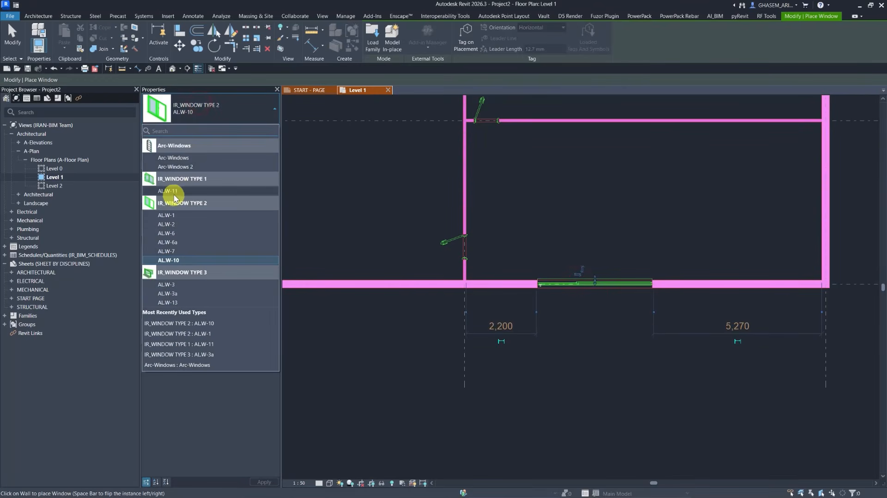
pyautogui.click(172, 192)
pyautogui.click(821, 182)
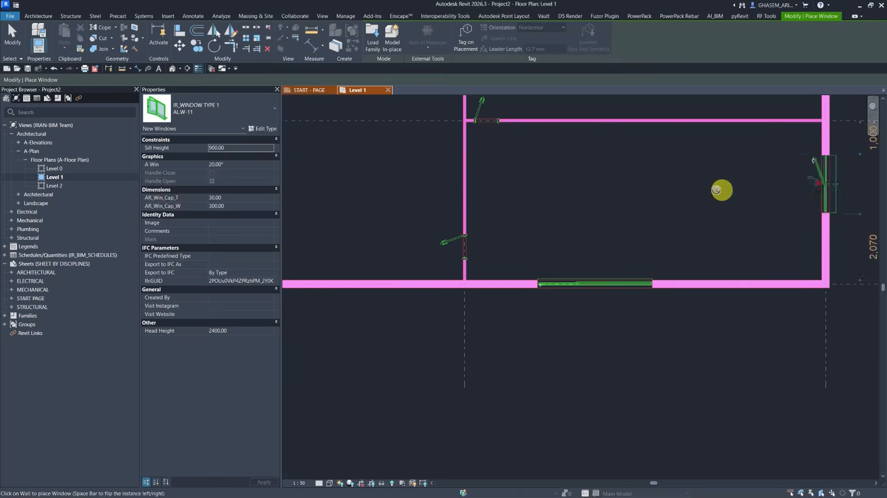
pyautogui.scroll(-3, 714, 194)
pyautogui.press('Escape')
pyautogui.press('Escape')
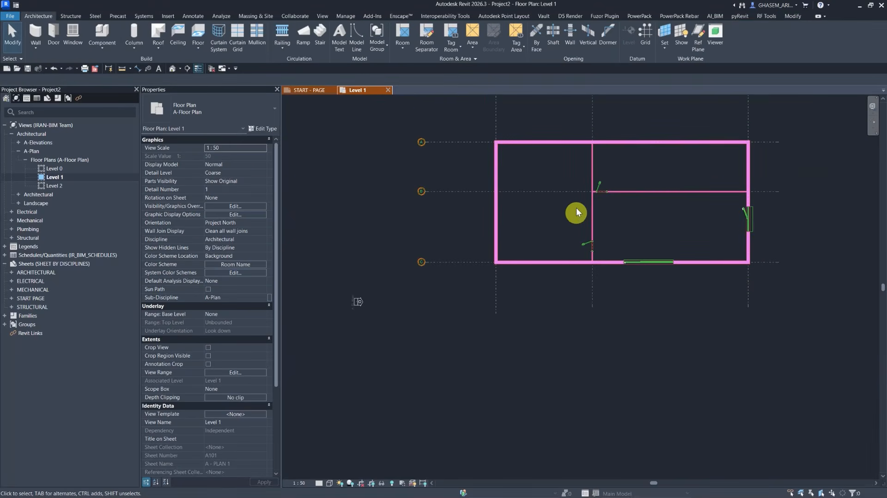
# - Create a Generic 300mm floor on Level 0 with its boundary picked from the exterior walls
pyautogui.moveTo(569, 187); pyautogui.dragTo(532, 190, button='middle')
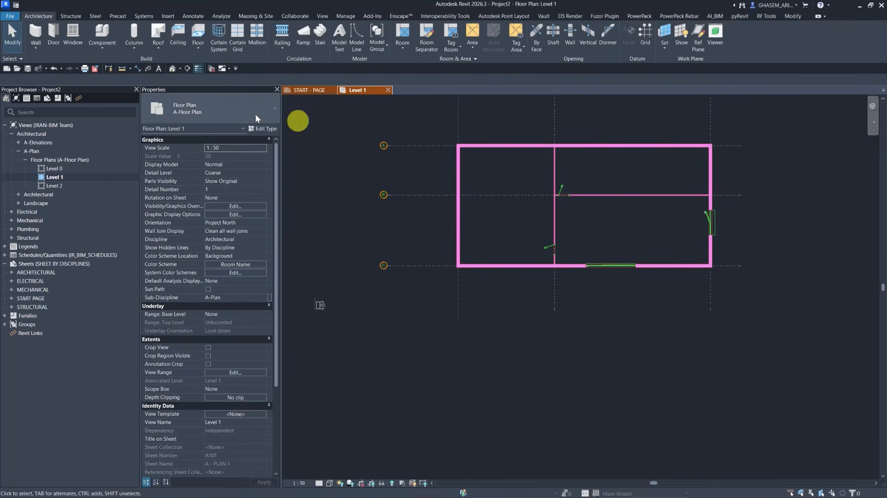
pyautogui.click(196, 32)
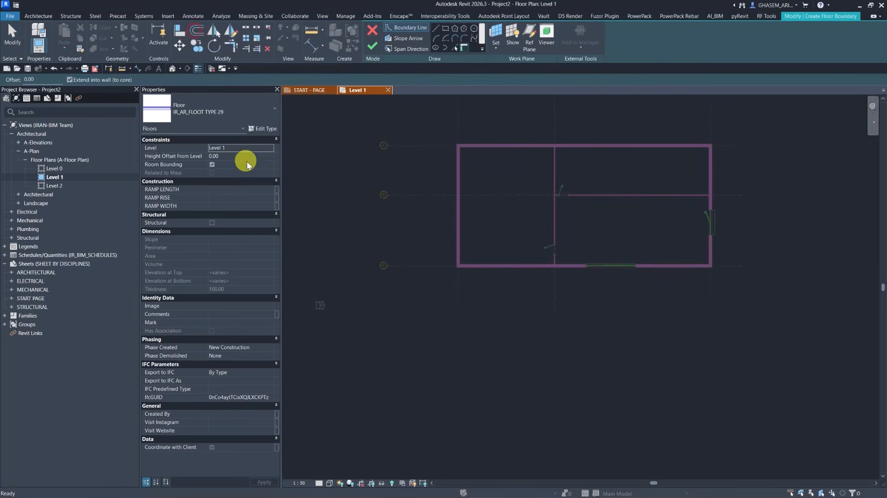
pyautogui.click(270, 150)
pyautogui.click(232, 155)
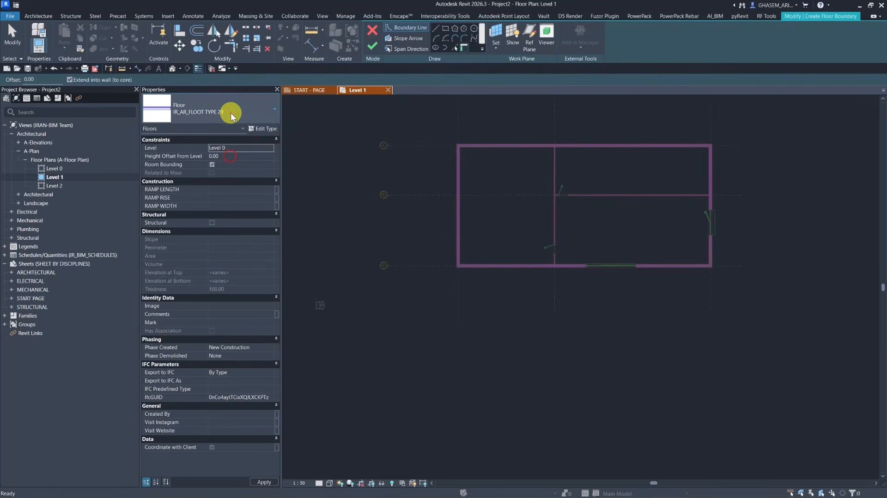
pyautogui.click(230, 113)
pyautogui.scroll(7, 203, 247)
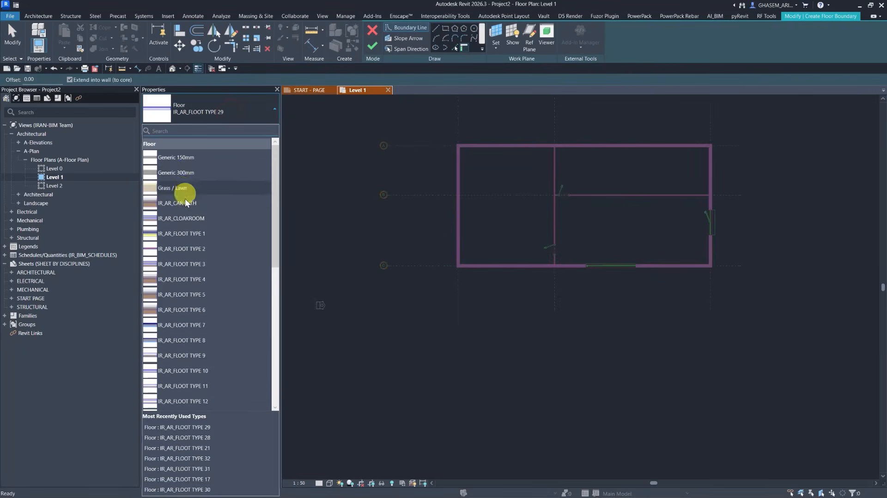
pyautogui.click(178, 172)
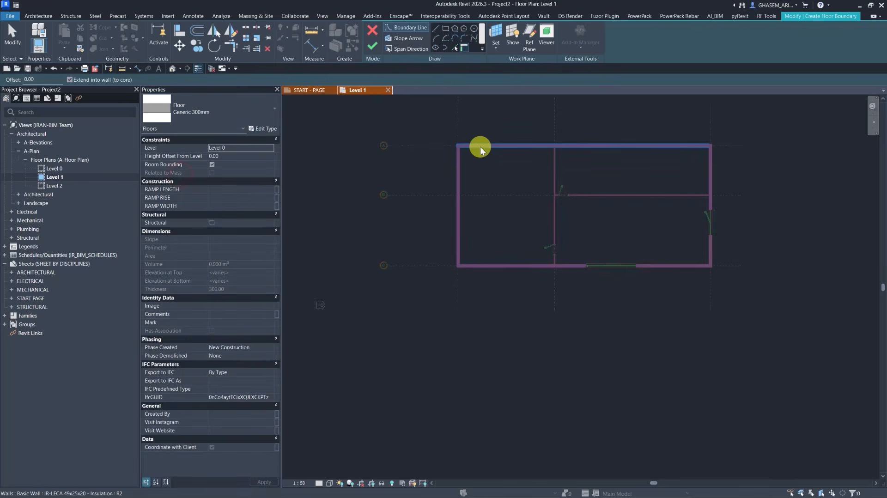
pyautogui.click(584, 144)
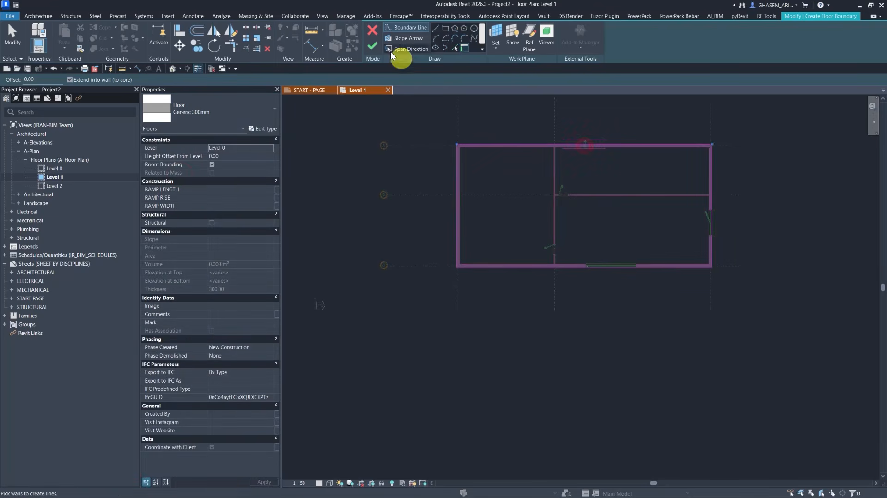
pyautogui.click(372, 46)
pyautogui.click(433, 179)
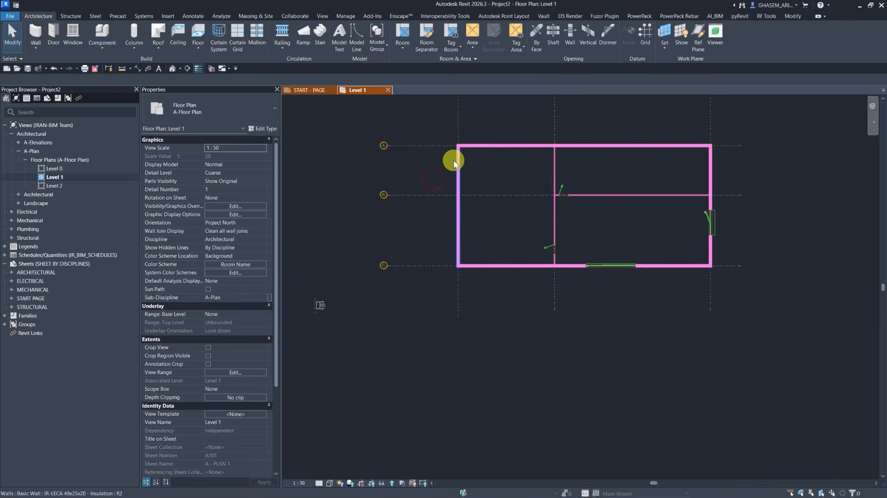
# - Select the whole plan, limit the properties to the walls, and set their base constraint to Level 0
pyautogui.moveTo(423, 107); pyautogui.dragTo(804, 330)
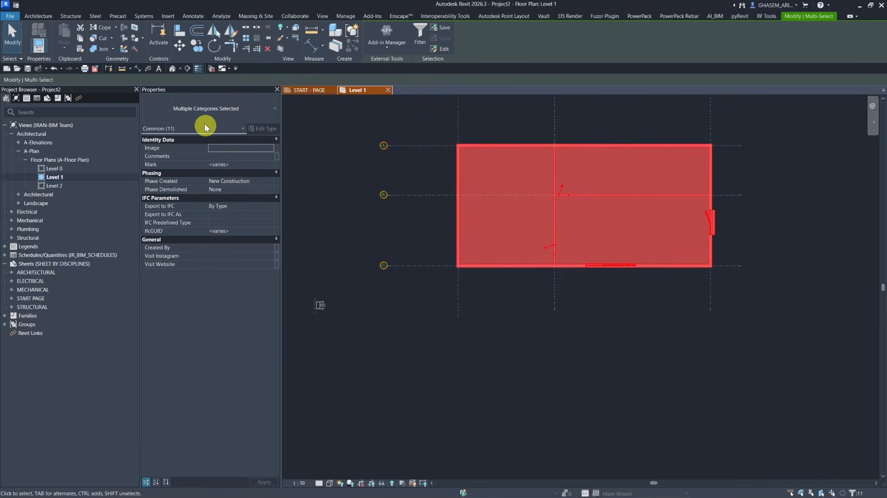
pyautogui.click(159, 129)
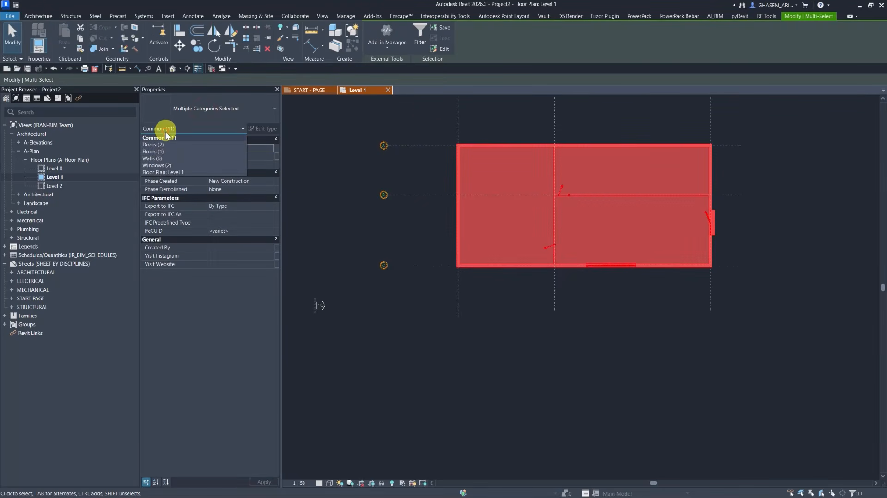
pyautogui.click(156, 159)
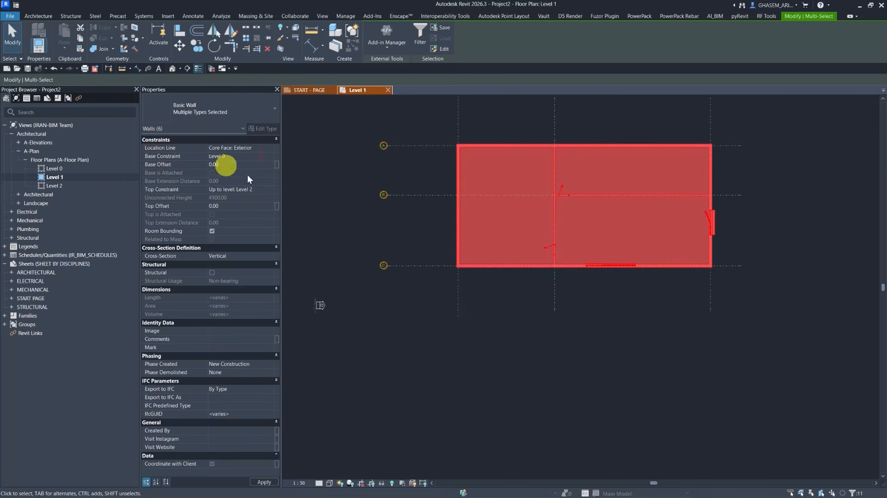
pyautogui.click(335, 208)
# - Place AR-WALL-Plaster walls up to Level 2 by room in all three rooms, with Auto Join & Lock on
pyautogui.click(36, 45)
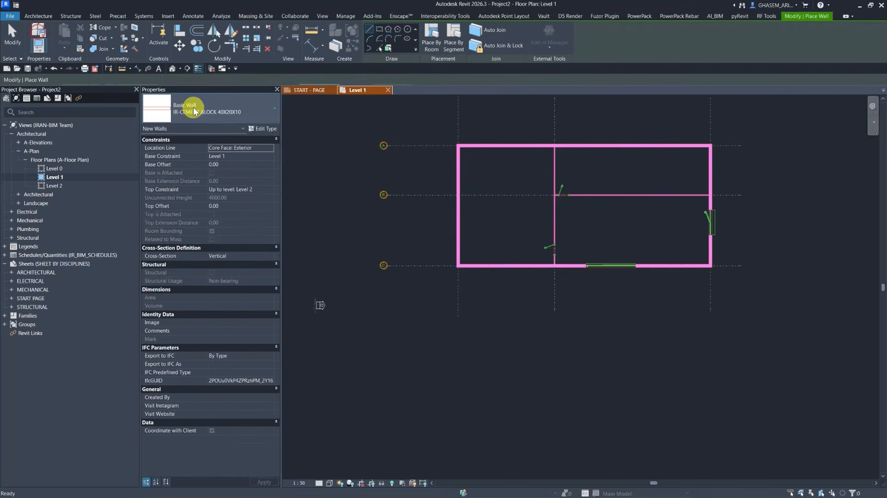
pyautogui.click(194, 111)
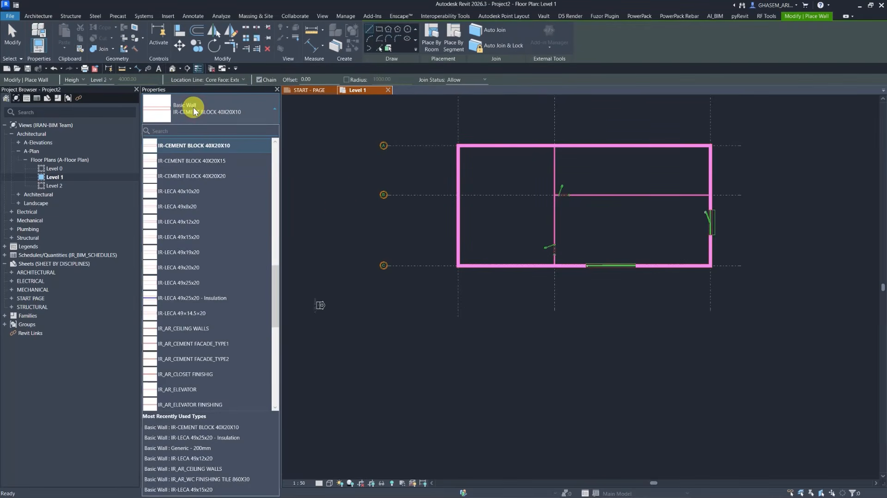
pyautogui.write('plaster')
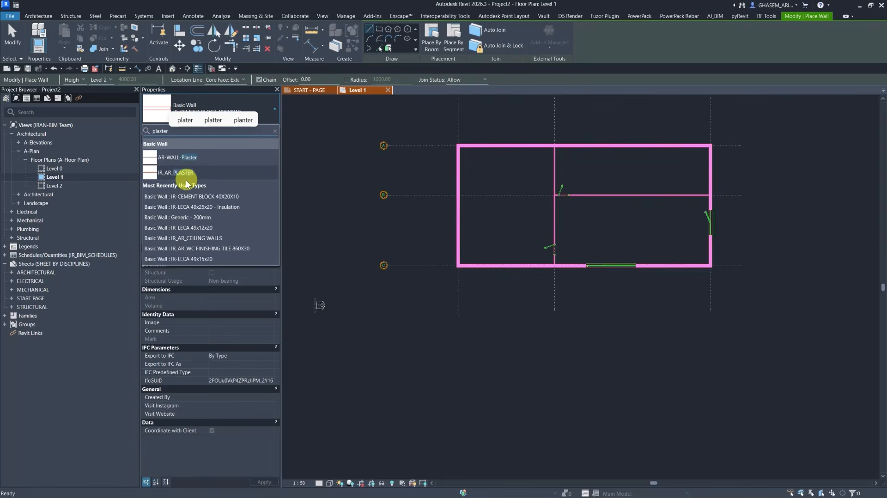
pyautogui.click(173, 157)
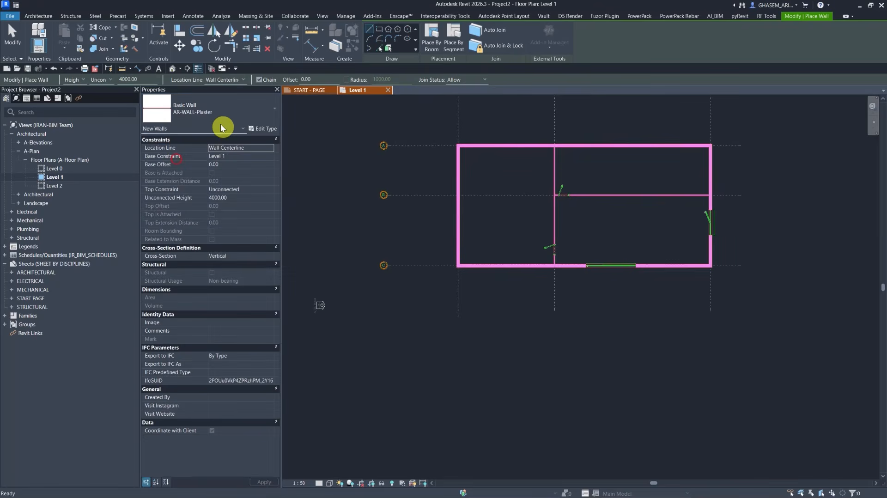
pyautogui.click(102, 79)
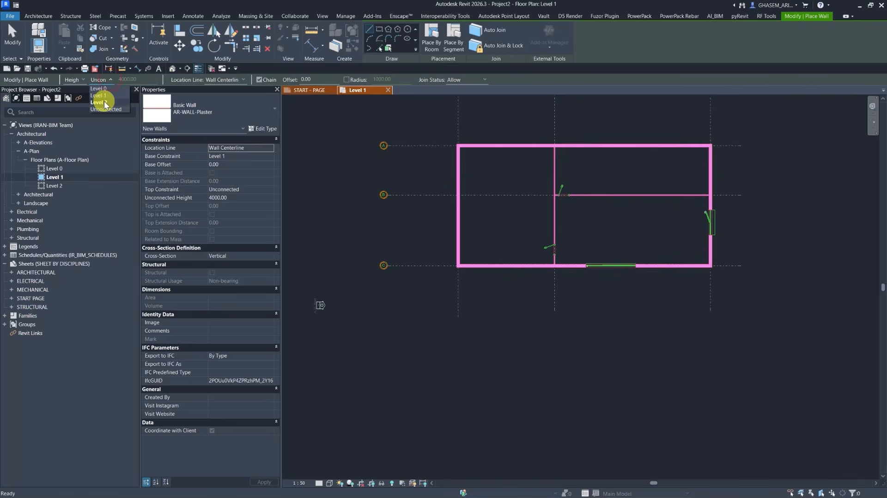
pyautogui.click(104, 100)
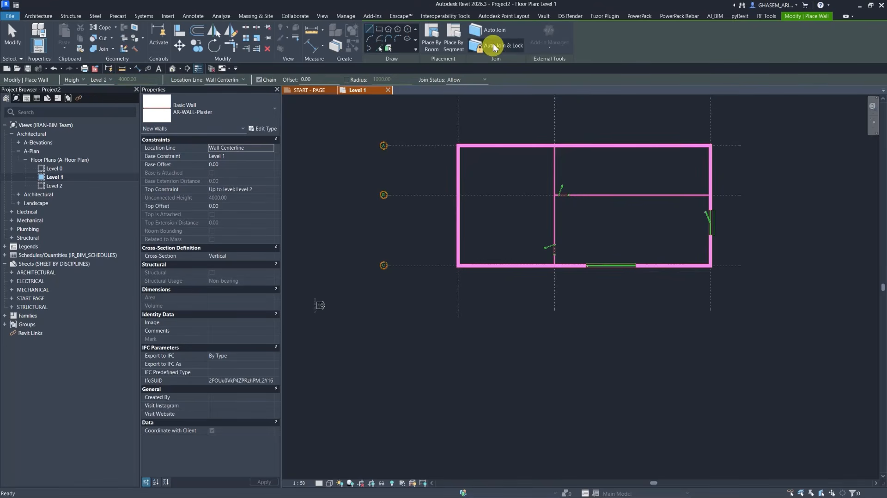
pyautogui.click(436, 46)
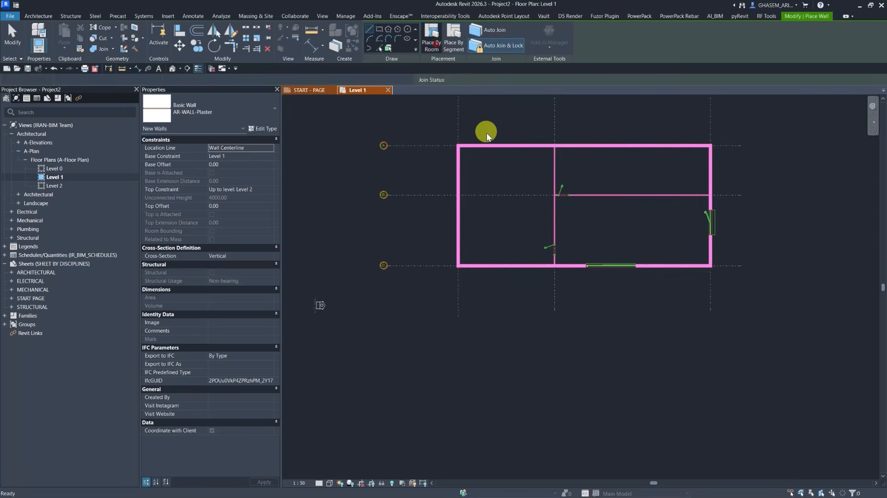
pyautogui.click(496, 162)
pyautogui.click(598, 182)
pyautogui.click(609, 241)
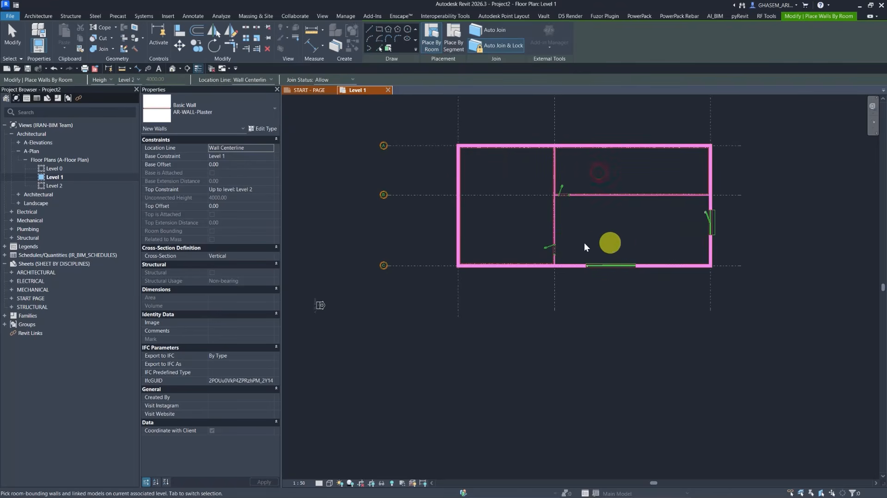
# - Inspect the plaster walls around the doors and window openings in the default 3D view
pyautogui.click(173, 69)
pyautogui.scroll(5, 661, 287)
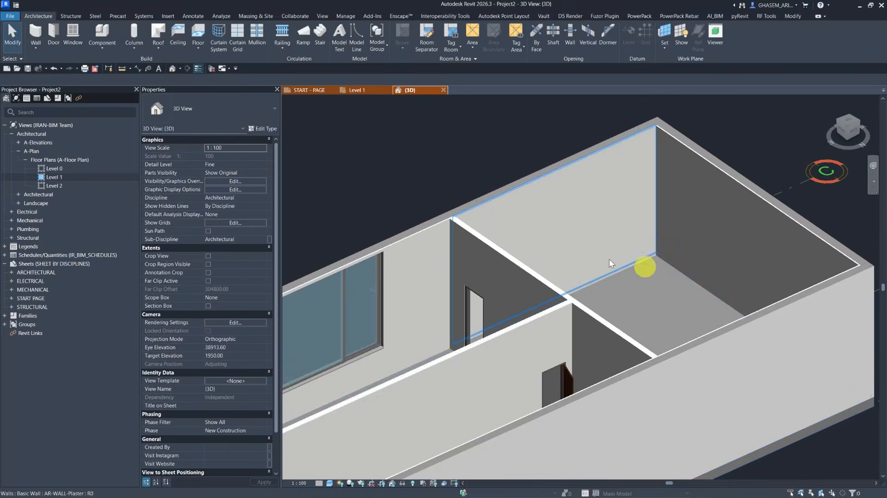
pyautogui.click(615, 186)
pyautogui.keyDown('shift'); pyautogui.moveTo(616, 185); pyautogui.dragTo(558, 232, button='middle'); pyautogui.keyUp('shift')
pyautogui.scroll(1, 558, 232)
pyautogui.click(354, 139)
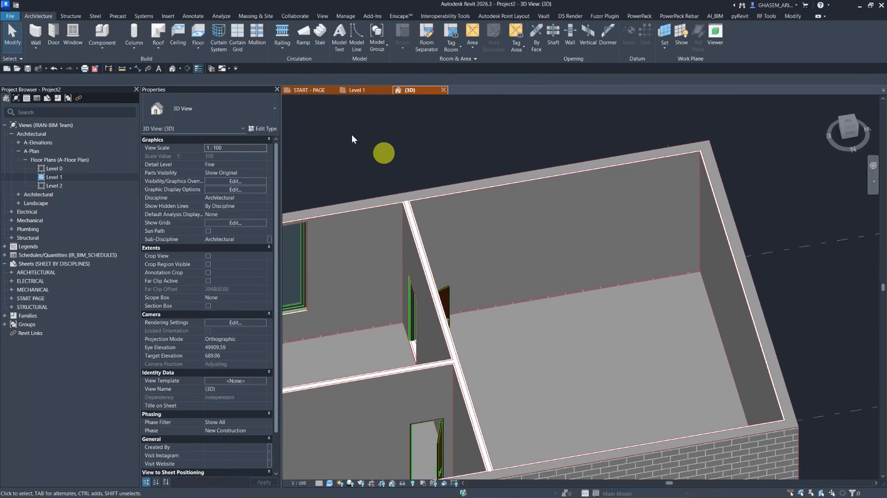
# - Start a new floor in the Level 1 plan and choose the floor type IR_AR_FLOOT TYPE 20
pyautogui.click(357, 91)
pyautogui.scroll(-2, 359, 184)
pyautogui.scroll(2, 477, 222)
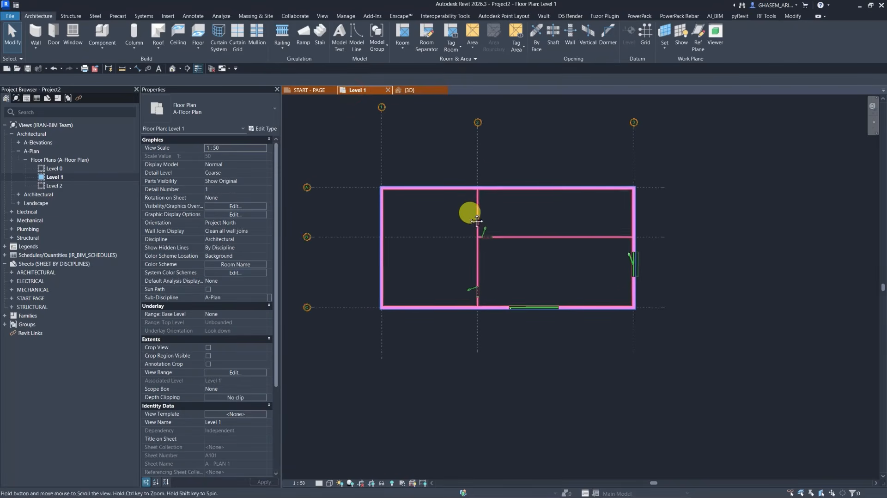
pyautogui.click(198, 30)
pyautogui.click(219, 104)
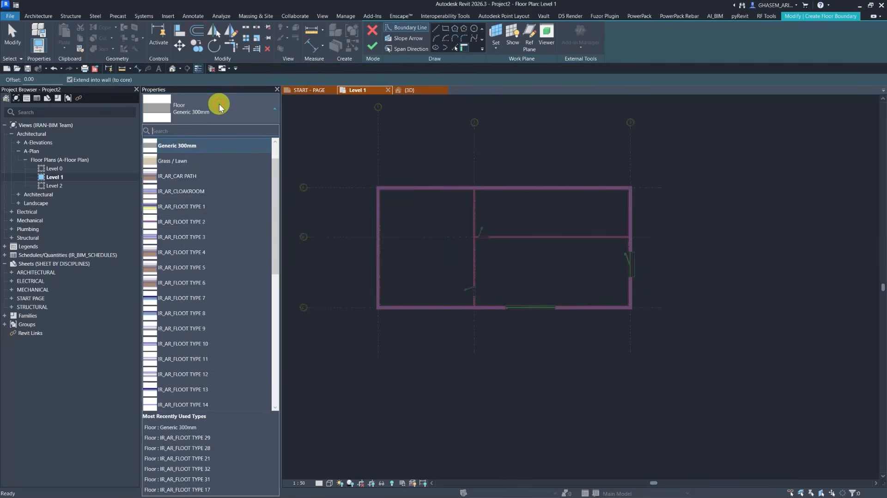
pyautogui.scroll(-6, 203, 306)
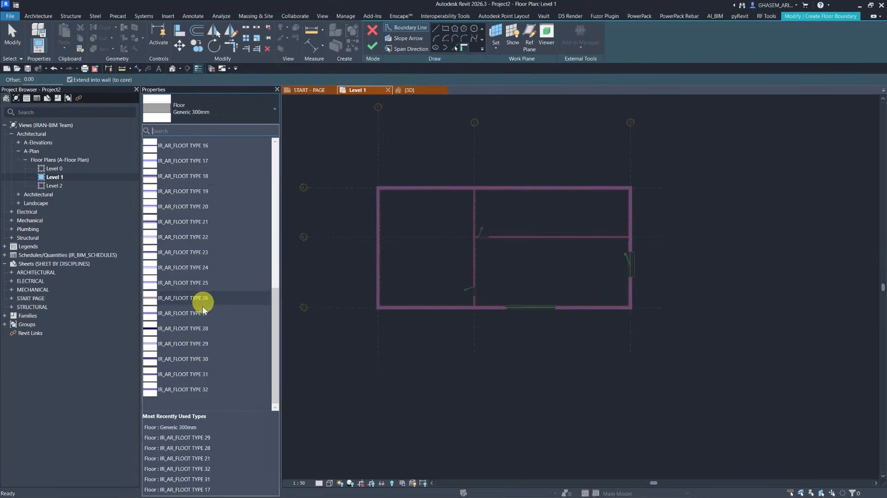
pyautogui.click(190, 209)
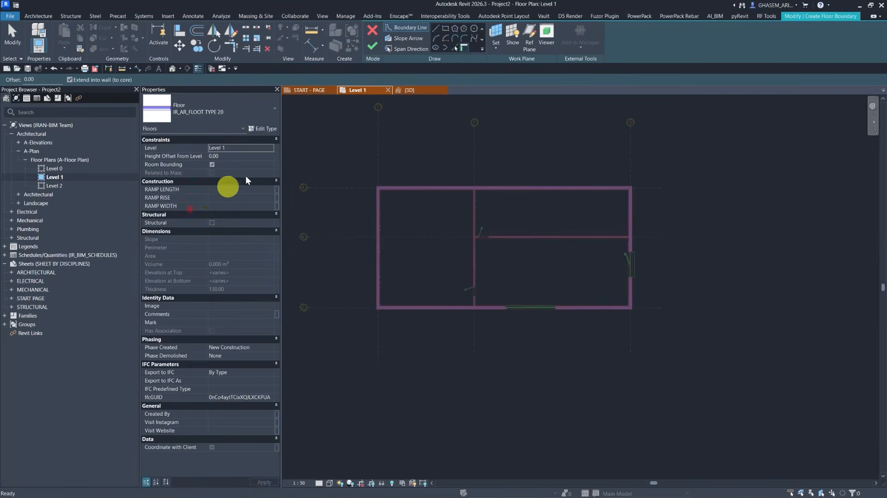
# - Browse the floor types with their section preview in the type properties and set the type to IR_AR_FLOOT TYPE 29
pyautogui.click(267, 129)
pyautogui.click(326, 395)
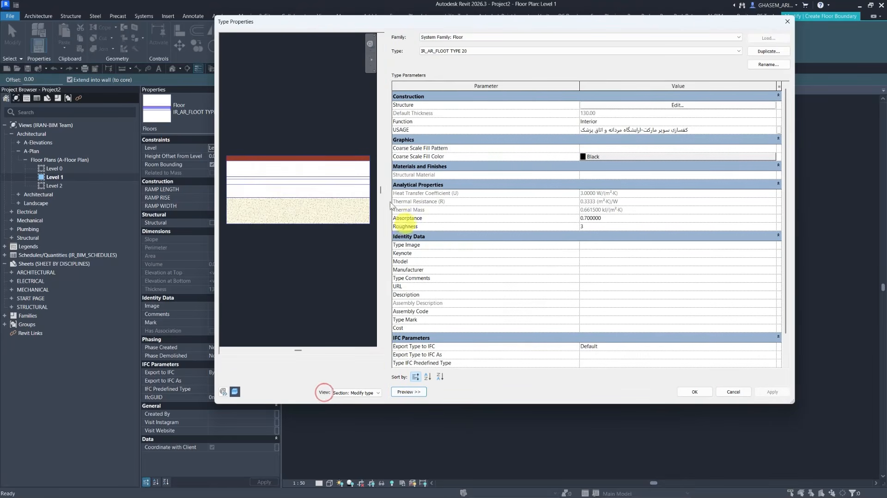
pyautogui.click(478, 51)
pyautogui.click(479, 51)
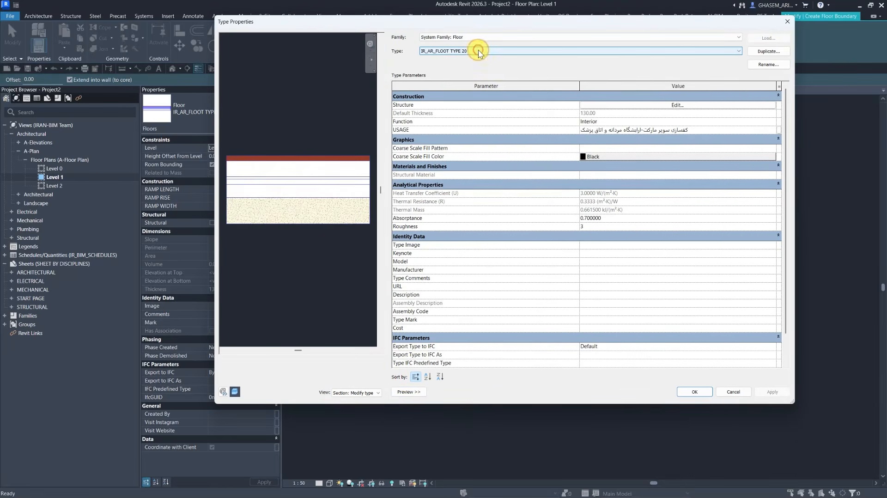
pyautogui.scroll(-4, 479, 50)
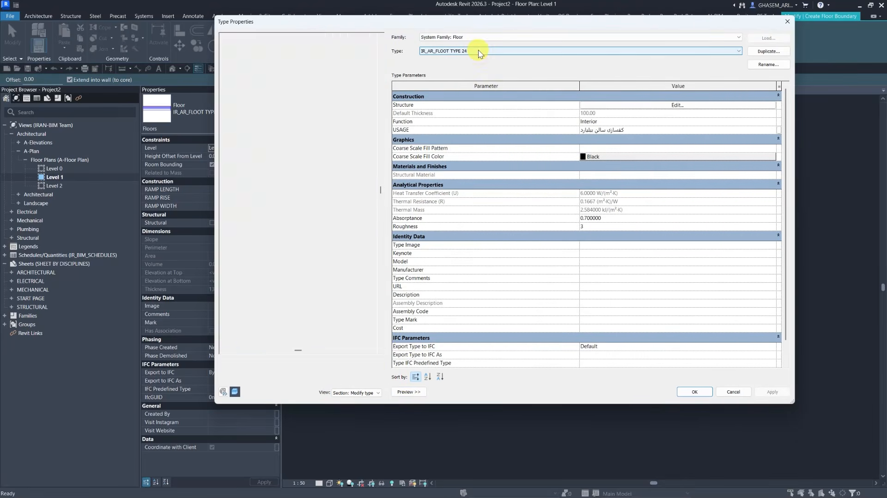
pyautogui.scroll(-5, 479, 50)
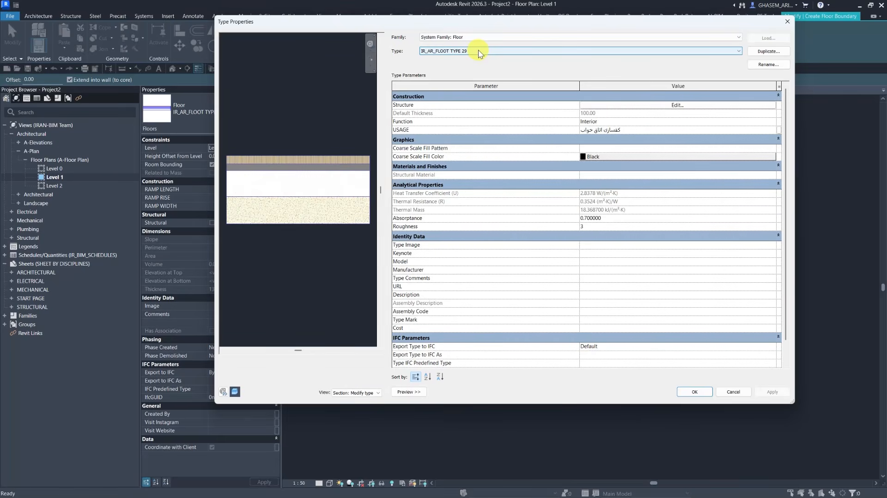
pyautogui.click(684, 394)
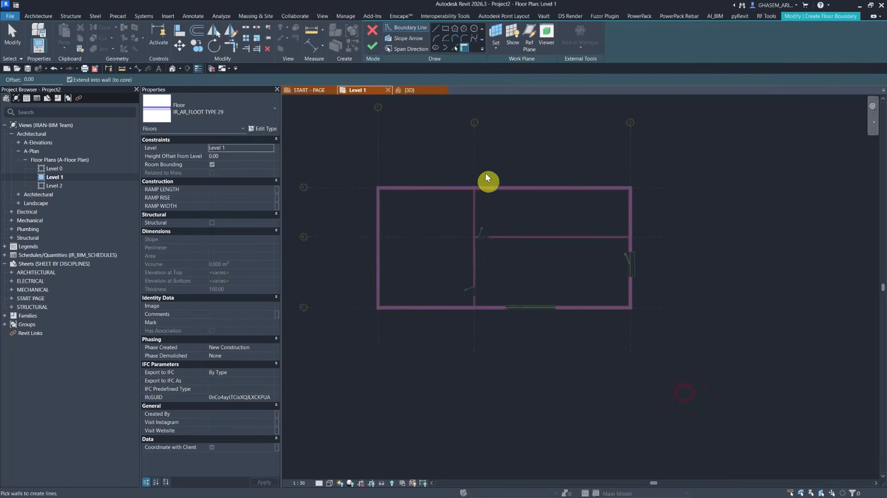
# - Pick the walls around the room between grids 1 and 2 as the floor boundary, finish the floor, and check it in the default 3D view
pyautogui.click(446, 28)
pyautogui.scroll(3, 398, 198)
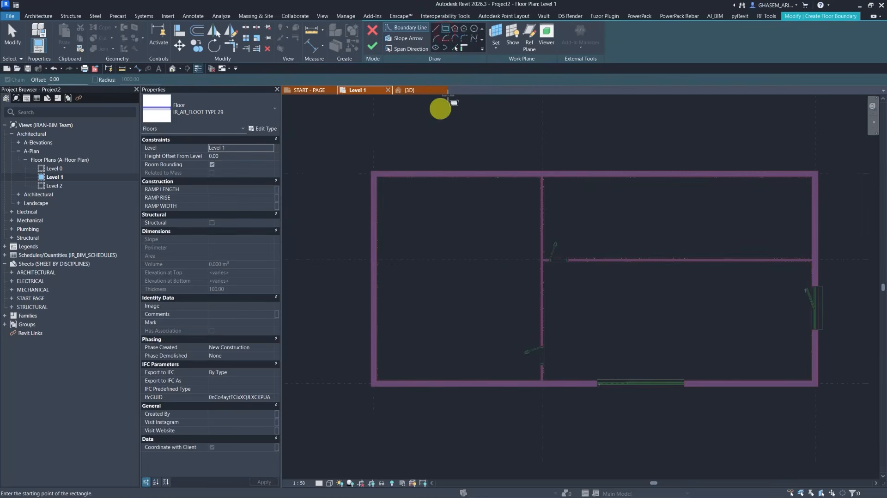
pyautogui.click(469, 46)
pyautogui.scroll(4, 388, 167)
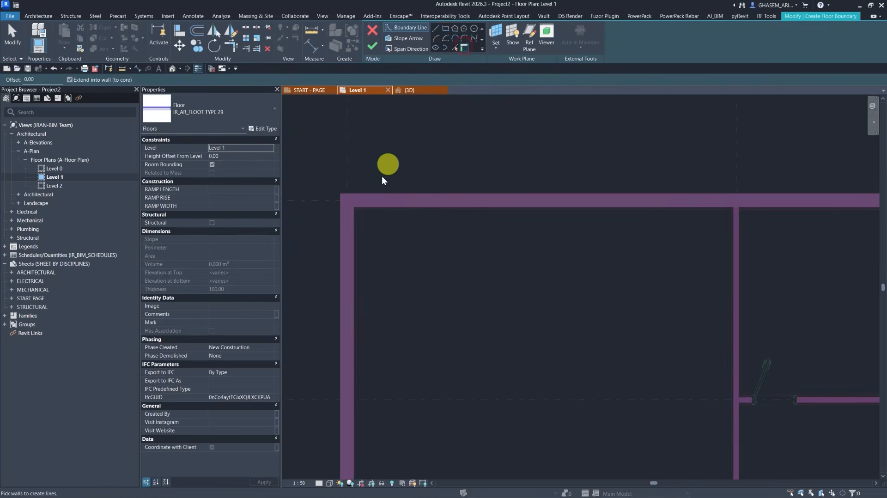
pyautogui.click(358, 221)
pyautogui.moveTo(391, 362); pyautogui.dragTo(398, 195, button='middle')
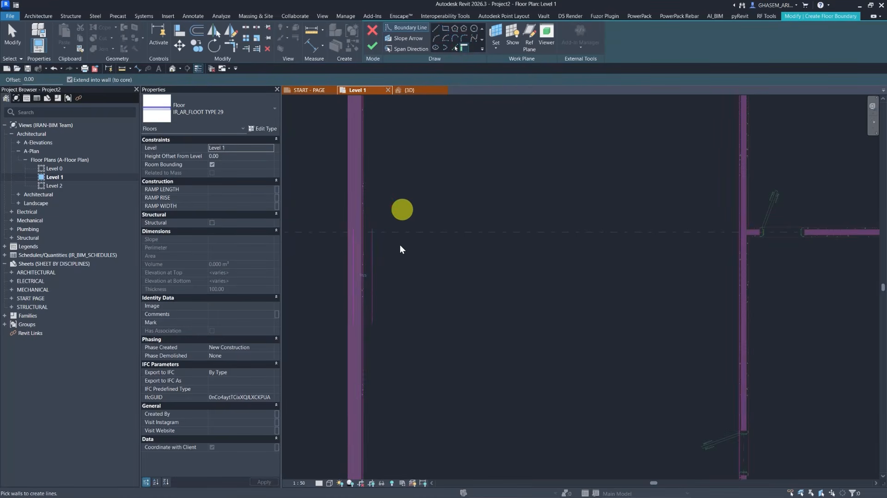
pyautogui.click(372, 46)
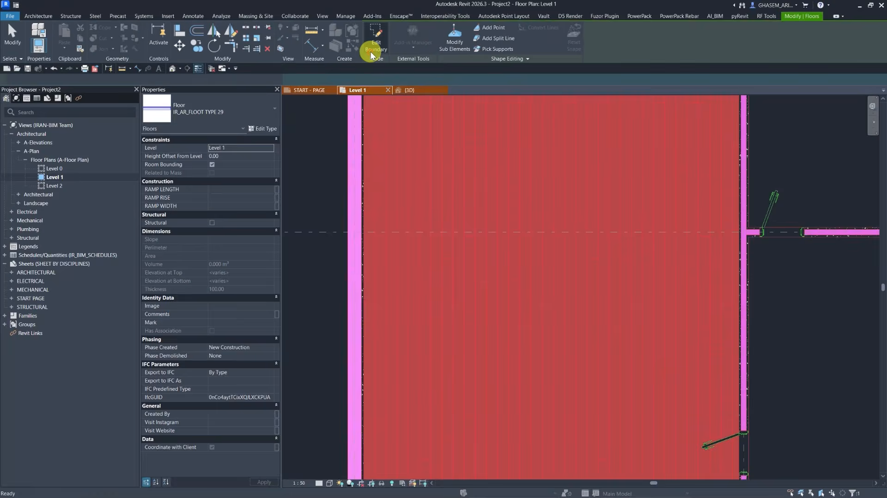
pyautogui.scroll(-1, 569, 207)
pyautogui.moveTo(568, 208); pyautogui.dragTo(615, 285, button='middle')
pyautogui.click(181, 69)
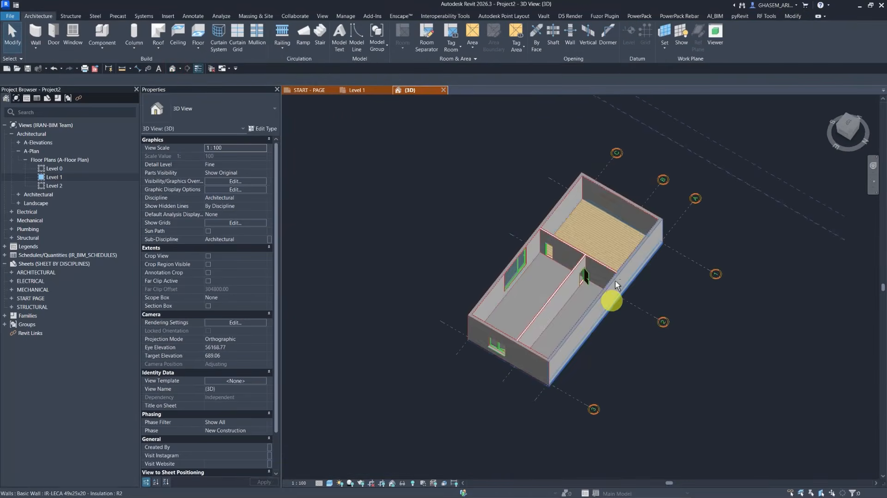
pyautogui.scroll(3, 614, 282)
# - Return to the Level 1 plan and start an aligned dimension with the IR-DIM-1-100-OUT style
pyautogui.doubleClick(61, 178)
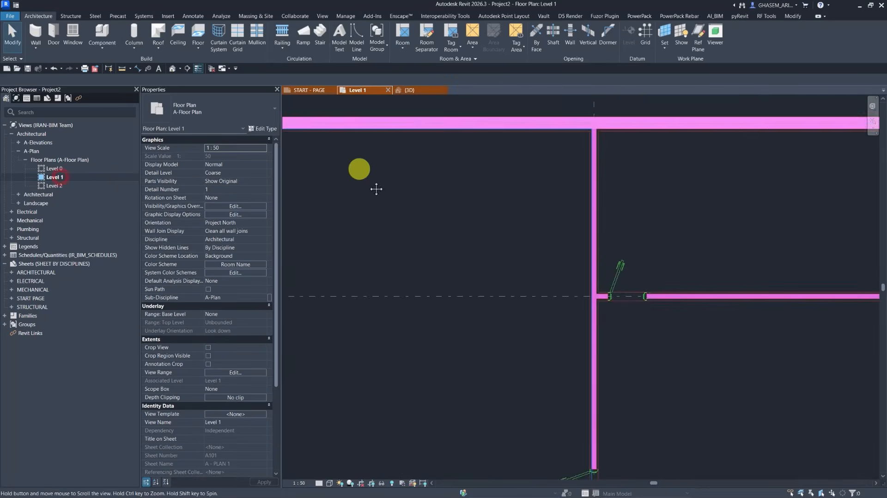
pyautogui.scroll(-4, 366, 176)
pyautogui.moveTo(365, 175); pyautogui.dragTo(464, 217, button='middle')
pyautogui.scroll(-1, 458, 210)
pyautogui.moveTo(433, 179); pyautogui.dragTo(427, 209, button='middle')
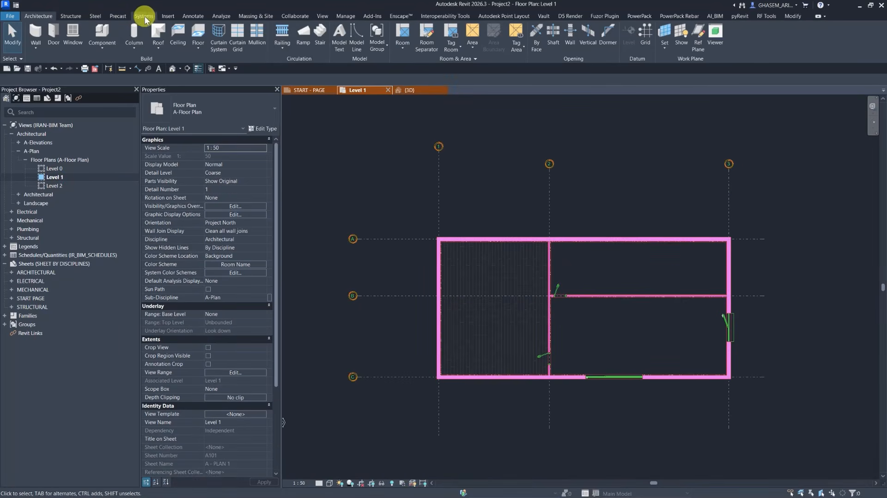
pyautogui.click(185, 15)
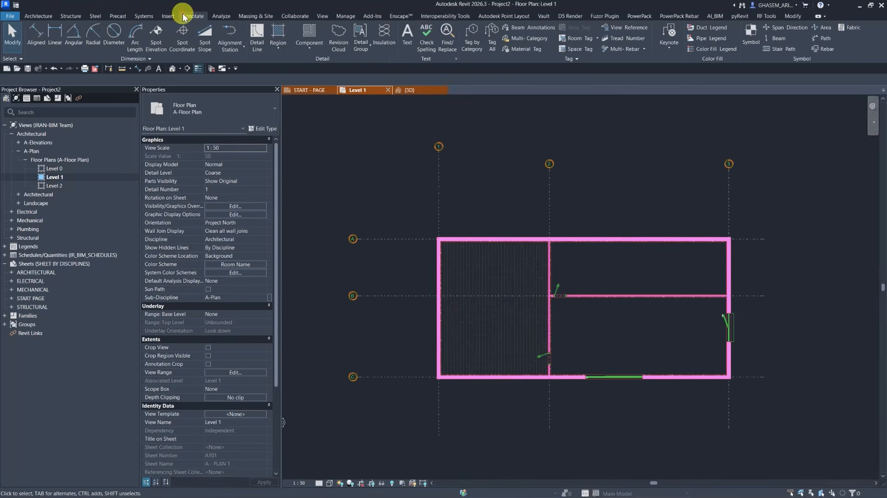
pyautogui.click(36, 34)
pyautogui.click(207, 108)
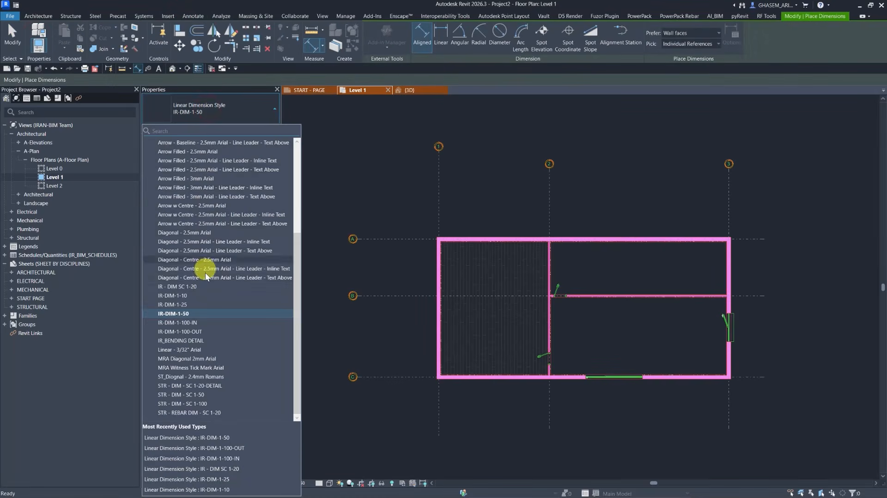
pyautogui.click(193, 332)
pyautogui.scroll(2, 437, 274)
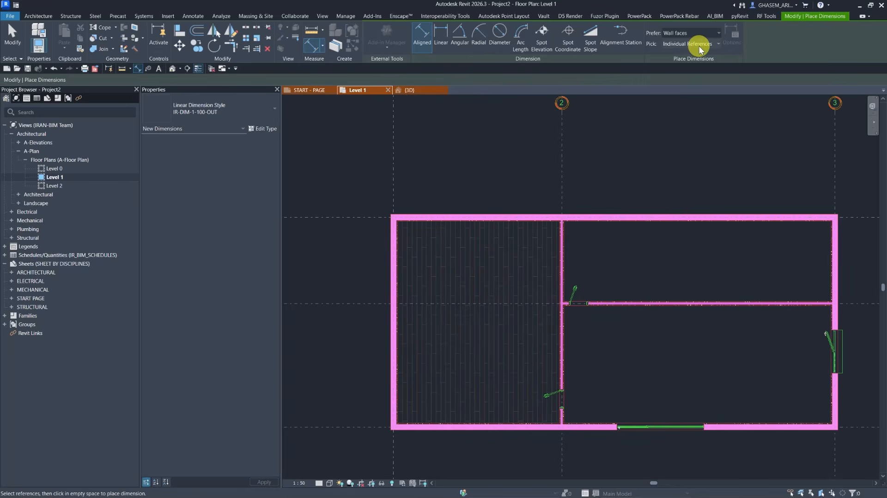
# - Set dimension picking to Entire Walls and place an overall dimension below the exterior wall on grid C
pyautogui.click(682, 64)
pyautogui.moveTo(702, 253); pyautogui.dragTo(701, 114, button='middle')
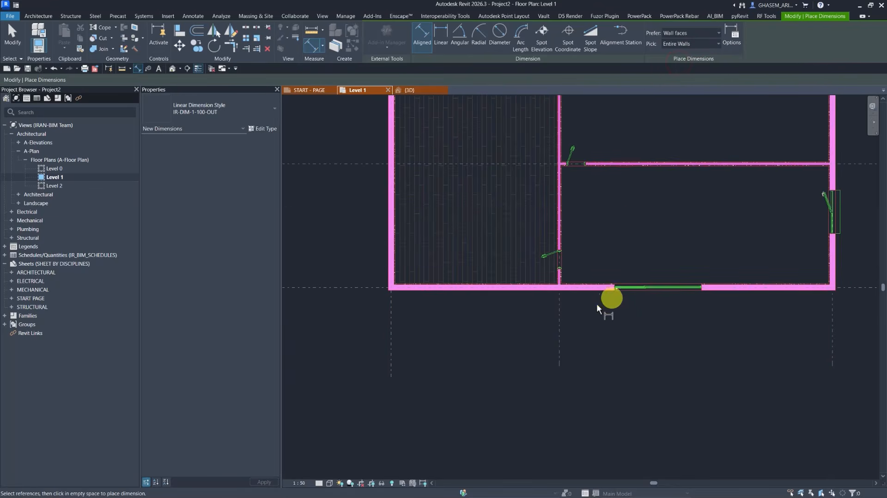
pyautogui.click(580, 292)
pyautogui.moveTo(596, 331); pyautogui.dragTo(579, 244, button='middle')
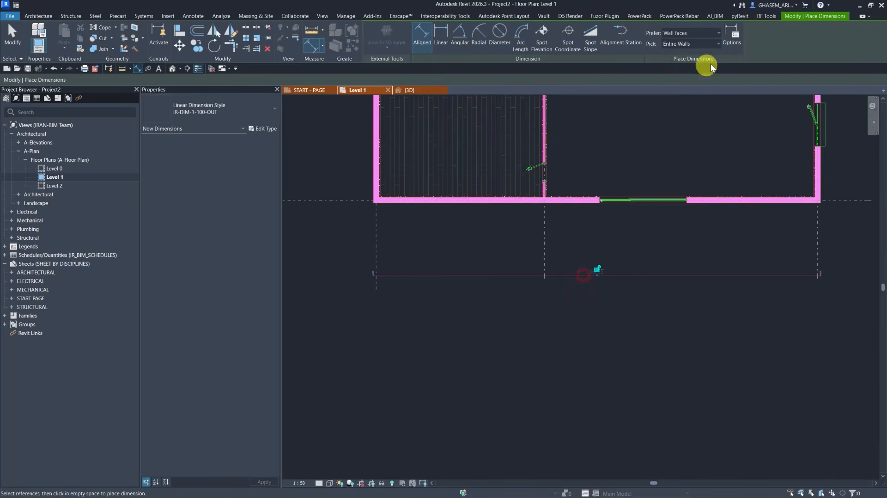
# - Include opening widths in the auto dimension options and add a second dimension string to the exterior wall on grid C
pyautogui.click(732, 36)
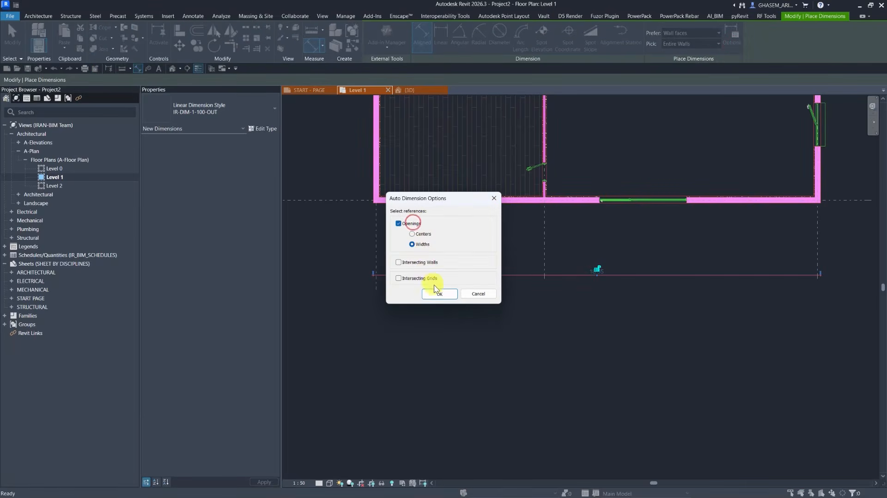
pyautogui.click(438, 293)
pyautogui.click(587, 204)
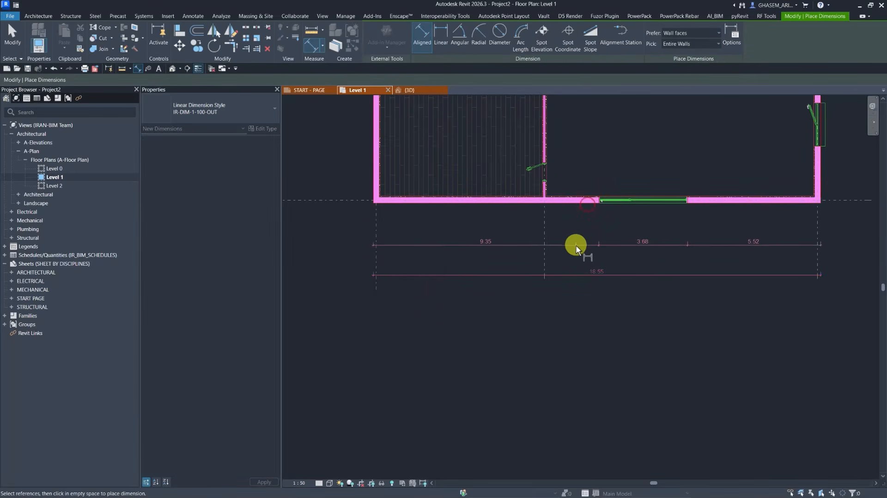
pyautogui.click(575, 261)
pyautogui.scroll(1, 555, 315)
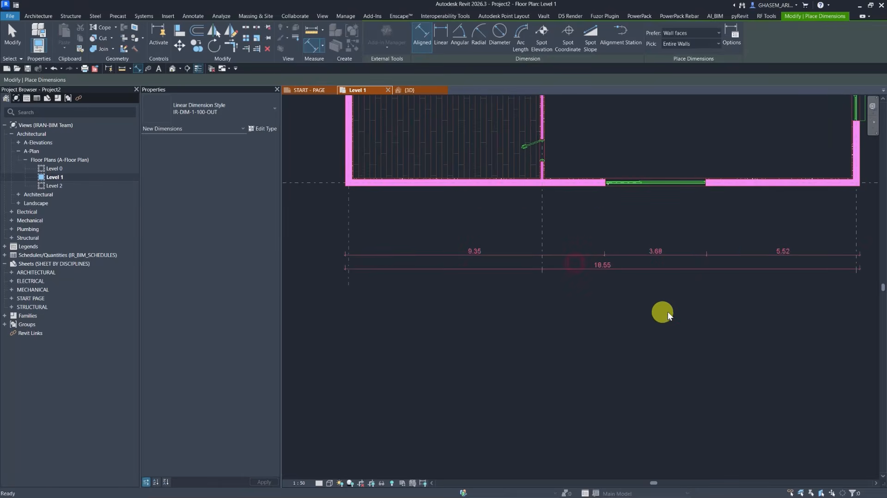
# - Move both dimension strings closer to the exterior wall on grid C
pyautogui.press('Escape')
pyautogui.moveTo(680, 311); pyautogui.dragTo(629, 202)
pyautogui.click(620, 242)
pyautogui.scroll(-1, 593, 245)
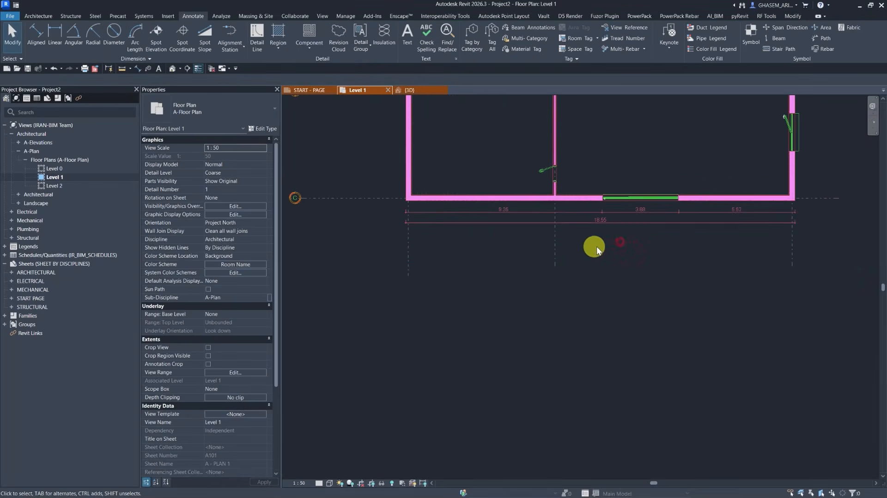
# - Open the architectural sheet A101 - A - PLAN 1 and move its plan viewport inside the sheet frame
pyautogui.doubleClick(36, 273)
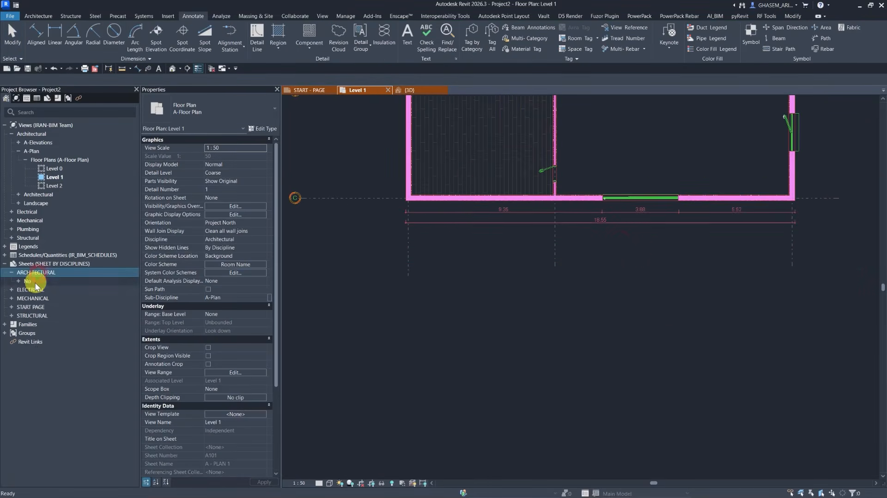
pyautogui.doubleClick(35, 283)
pyautogui.click(49, 290)
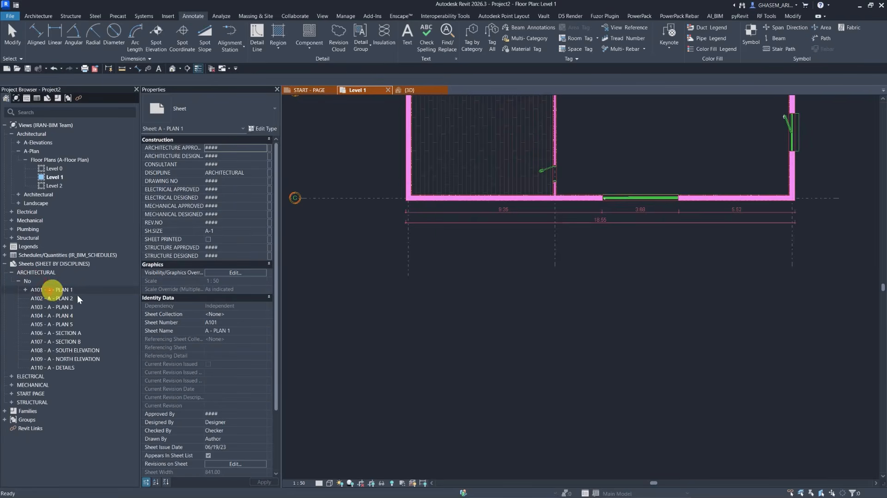
pyautogui.scroll(-1, 492, 286)
pyautogui.scroll(-3, 590, 182)
pyautogui.moveTo(574, 110); pyautogui.dragTo(530, 232)
pyautogui.click(381, 235)
# - Review the Door Schedule and list the available window schedules
pyautogui.click(4, 255)
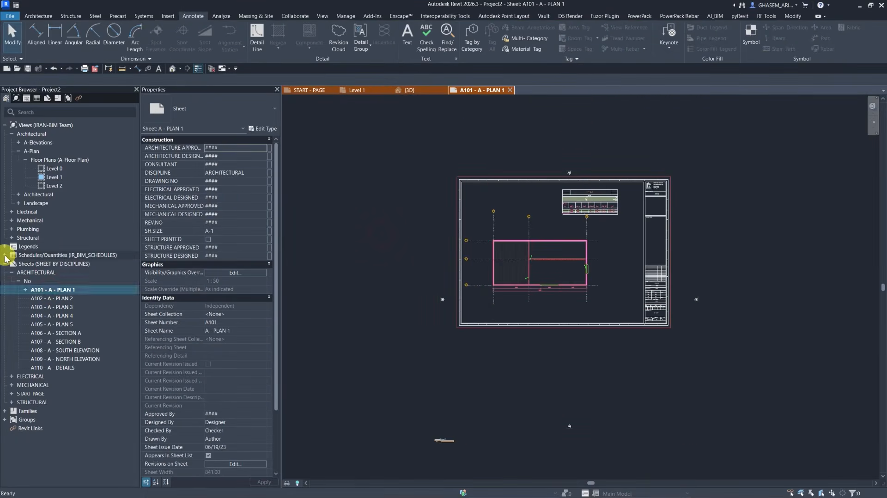
pyautogui.click(12, 264)
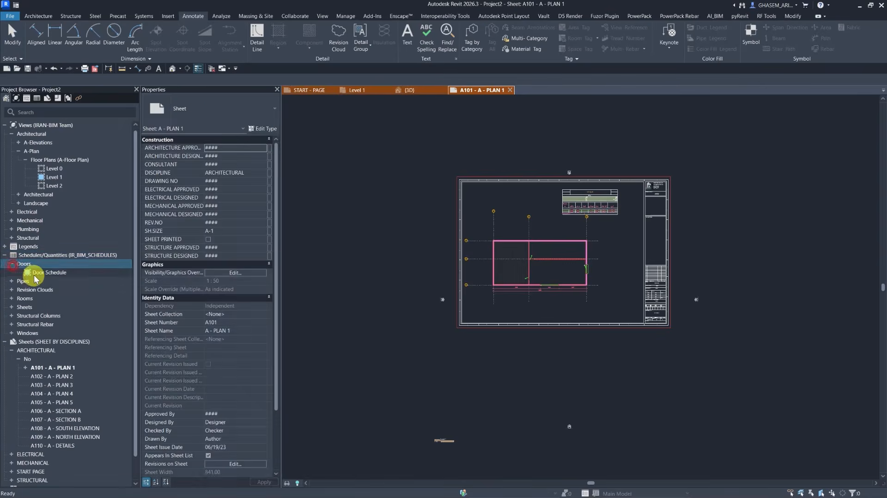
pyautogui.doubleClick(37, 273)
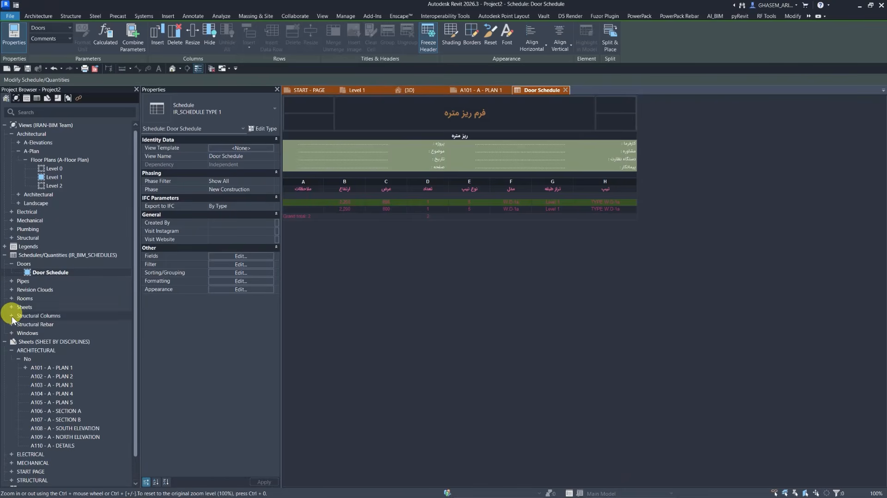
pyautogui.click(11, 334)
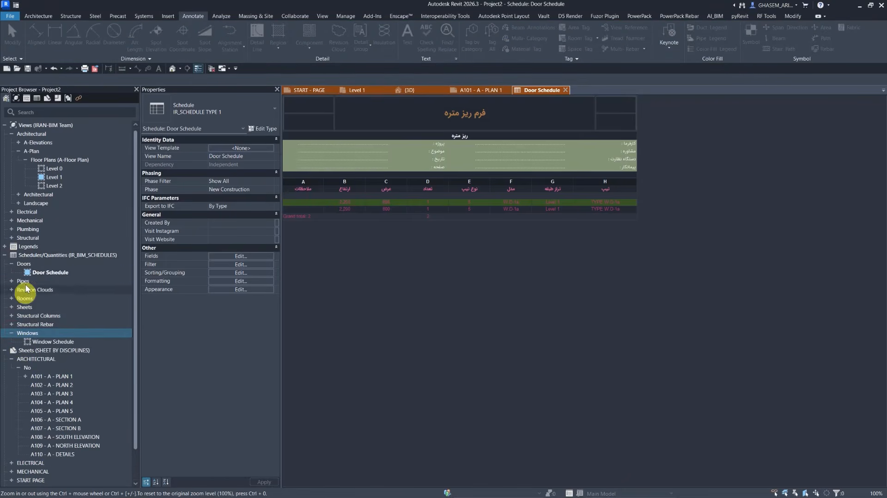
# - Place tagged rooms in all three enclosed spaces of the Level 1 floor plan, with upper limit Level 2 and offset 0
pyautogui.doubleClick(55, 177)
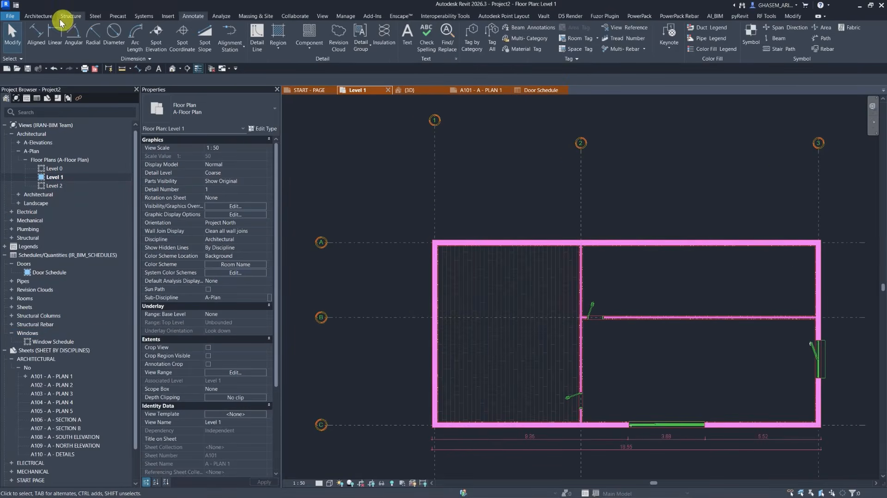
pyautogui.click(39, 15)
pyautogui.click(403, 35)
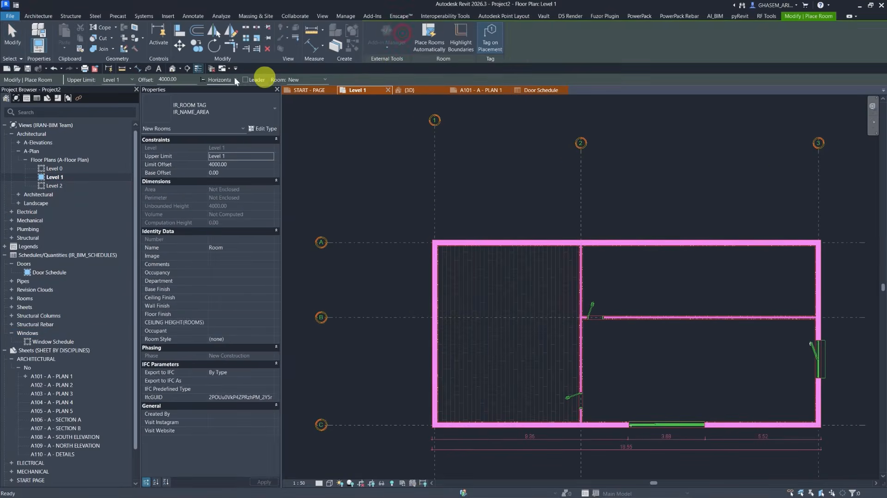
pyautogui.click(119, 79)
pyautogui.doubleClick(185, 79)
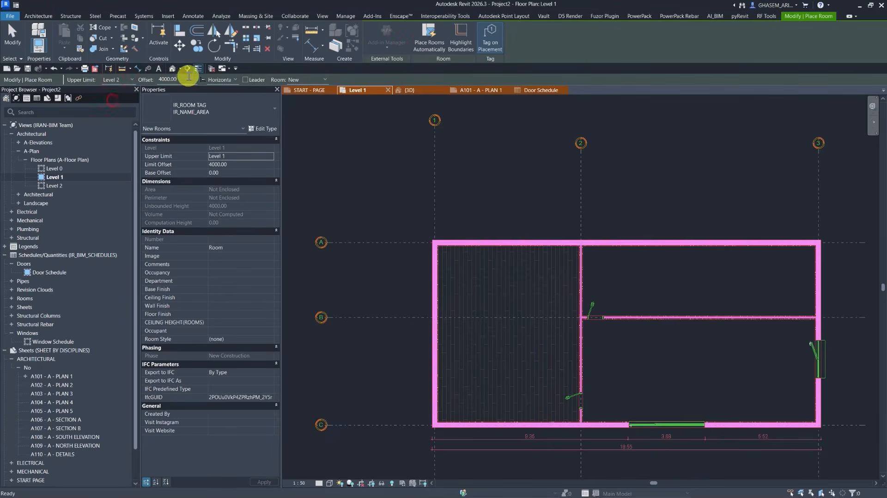
pyautogui.write('0')
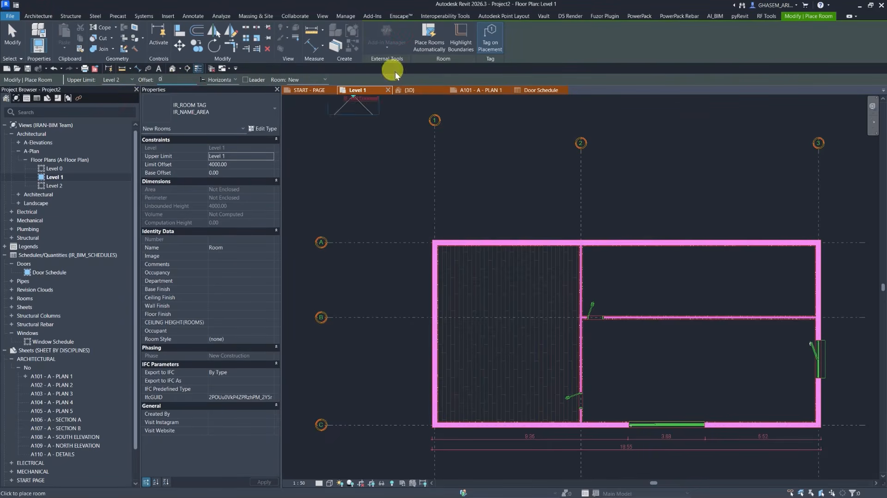
pyautogui.moveTo(500, 249); pyautogui.dragTo(488, 187, button='middle')
pyautogui.scroll(2, 493, 252)
pyautogui.click(497, 276)
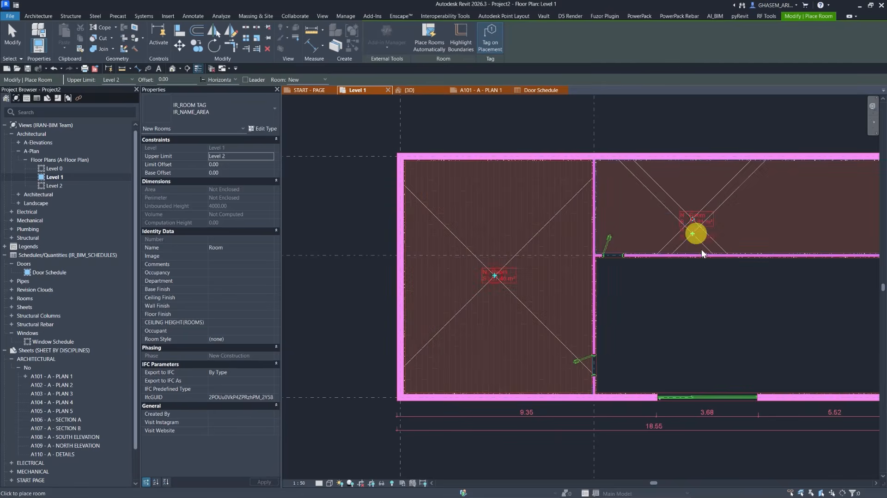
pyautogui.click(696, 219)
pyautogui.click(760, 333)
pyautogui.press('Escape')
pyautogui.press('Escape')
# - Apply the Room Area color scheme to the Level 1 floor plan
pyautogui.scroll(2, 521, 312)
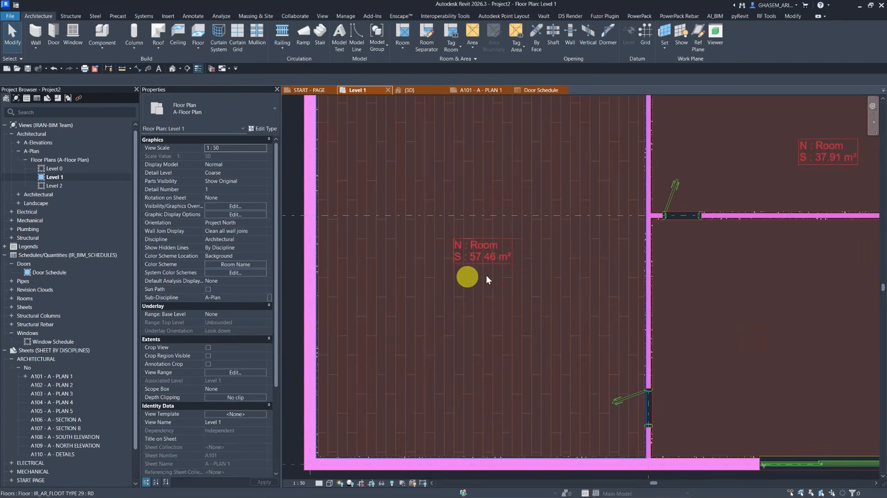
pyautogui.scroll(-5, 601, 243)
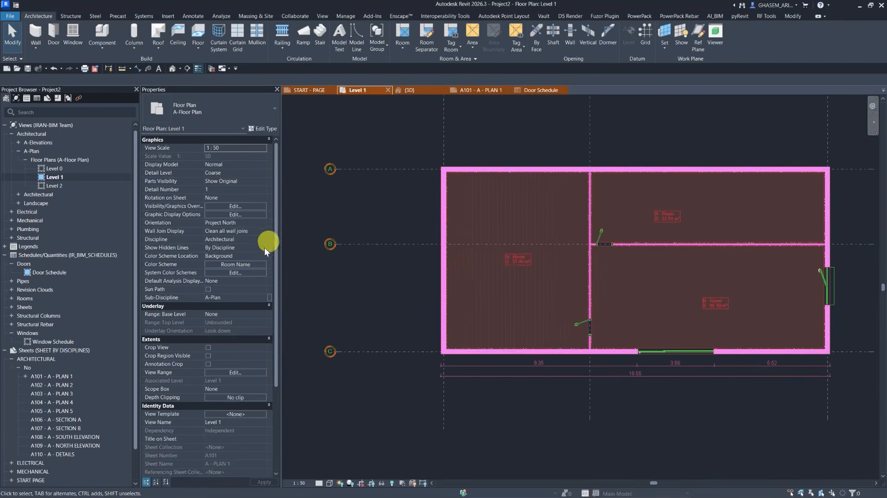
pyautogui.click(243, 264)
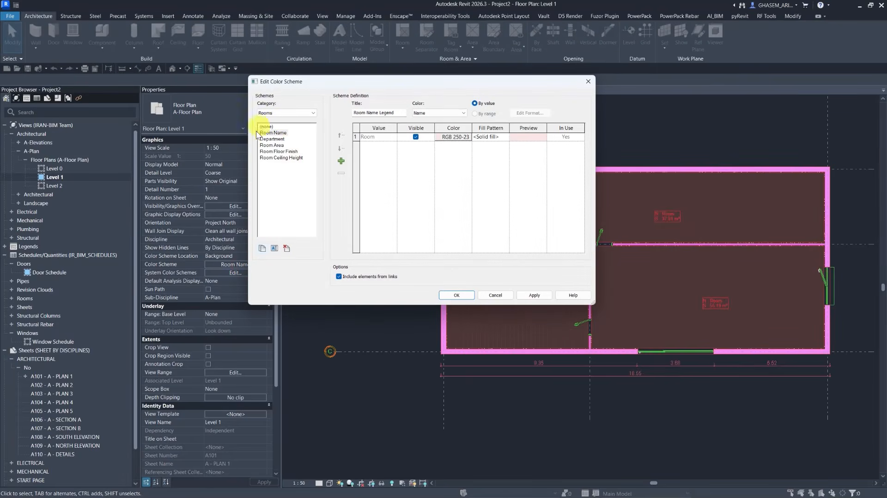
pyautogui.click(279, 147)
pyautogui.click(284, 153)
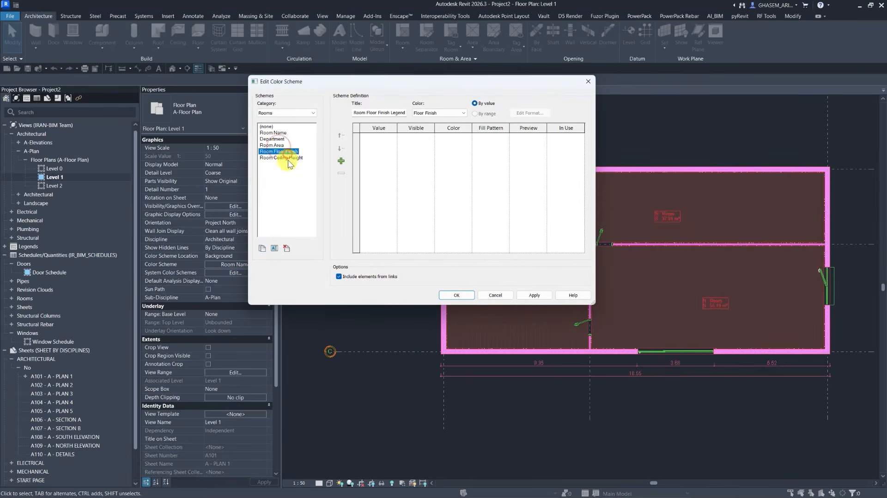
pyautogui.click(287, 160)
pyautogui.click(281, 148)
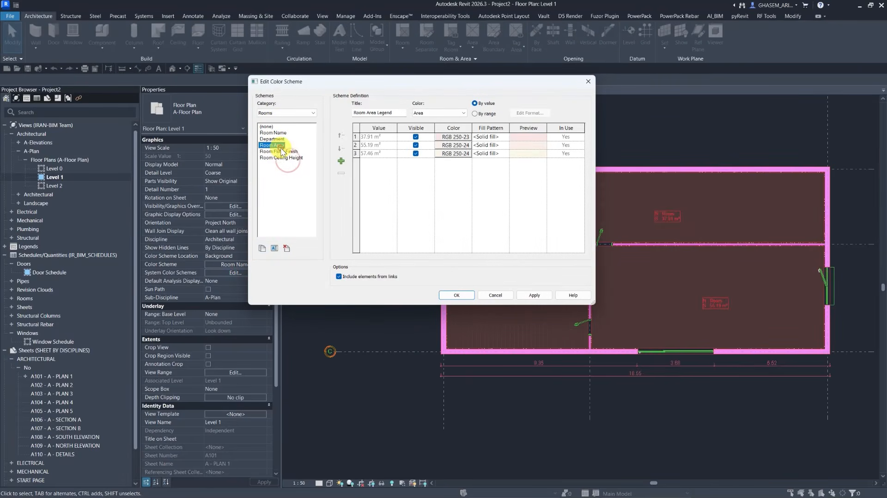
pyautogui.click(463, 297)
# - Set the Room Style of the large room between grids 1 and 2 to سالن اجتماعات
pyautogui.scroll(2, 505, 281)
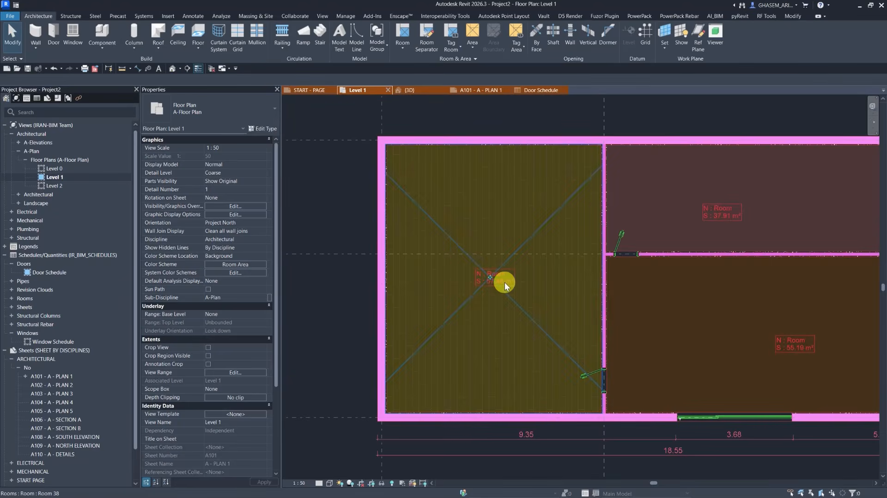
pyautogui.click(505, 282)
pyautogui.click(271, 340)
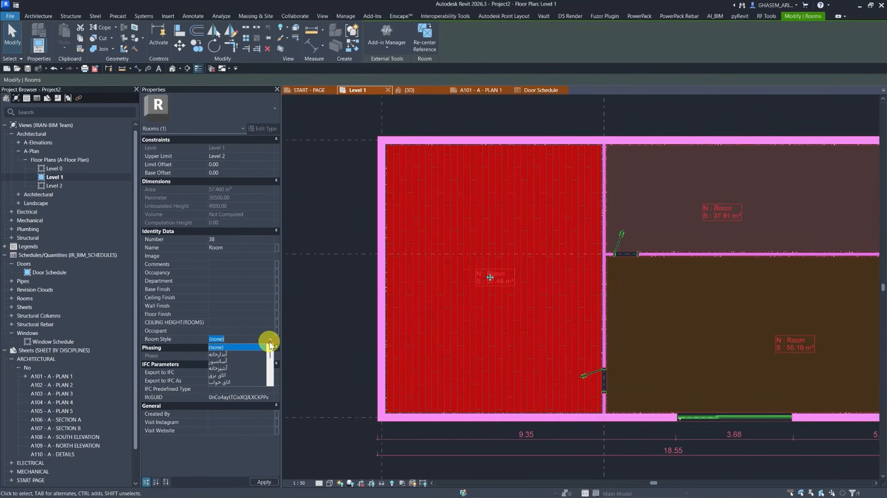
pyautogui.scroll(-3, 225, 363)
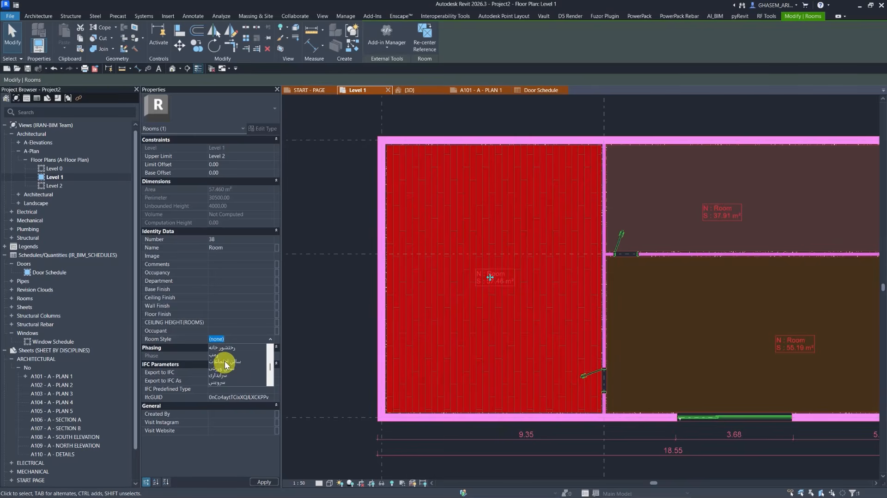
pyautogui.click(224, 361)
# - Set the Room Style of the room between grids A and B, east of grid 2, to آشپزخانه
pyautogui.click(716, 220)
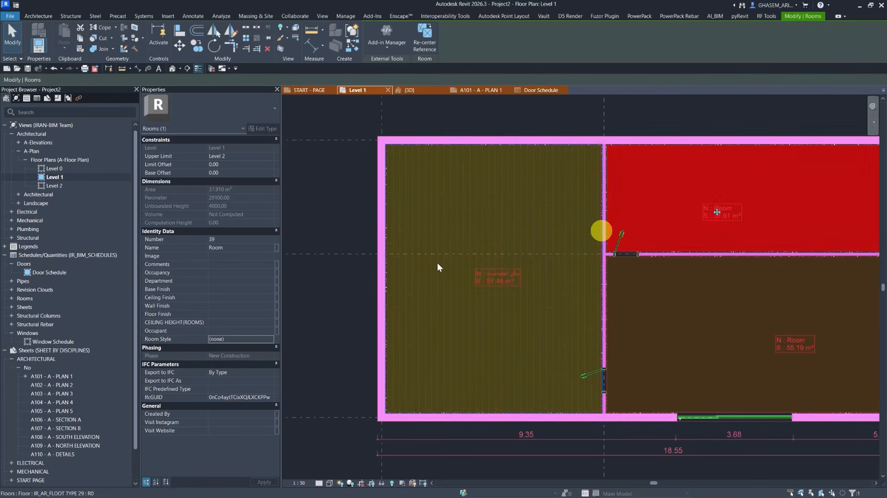
pyautogui.click(268, 339)
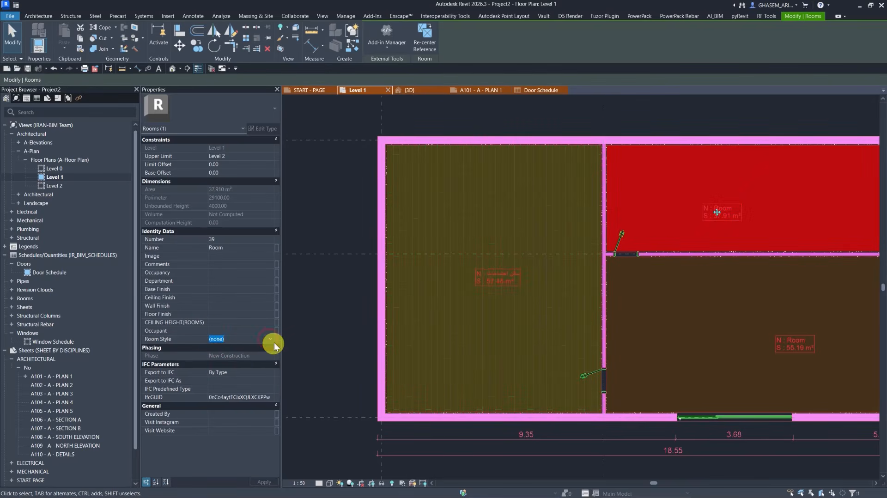
pyautogui.click(272, 341)
pyautogui.click(230, 368)
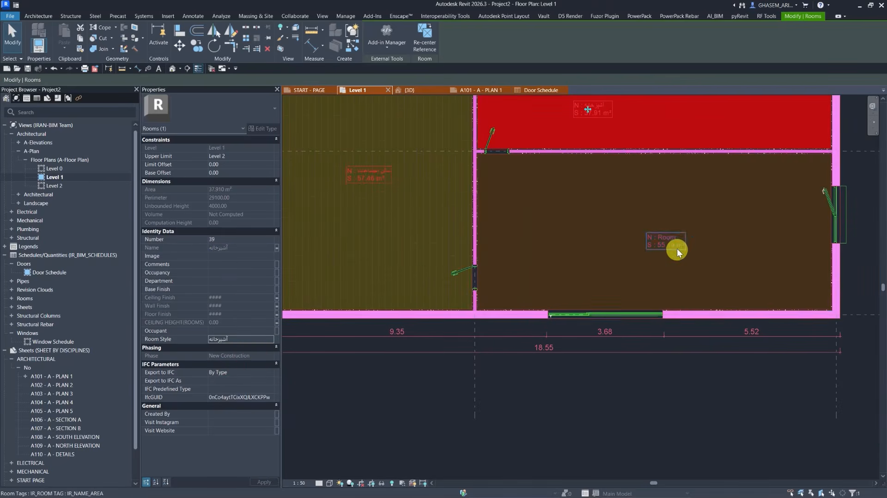
# - Set the Room Style of the room between grids B and C, east of grid 2, to پذیرایی
pyautogui.click(661, 254)
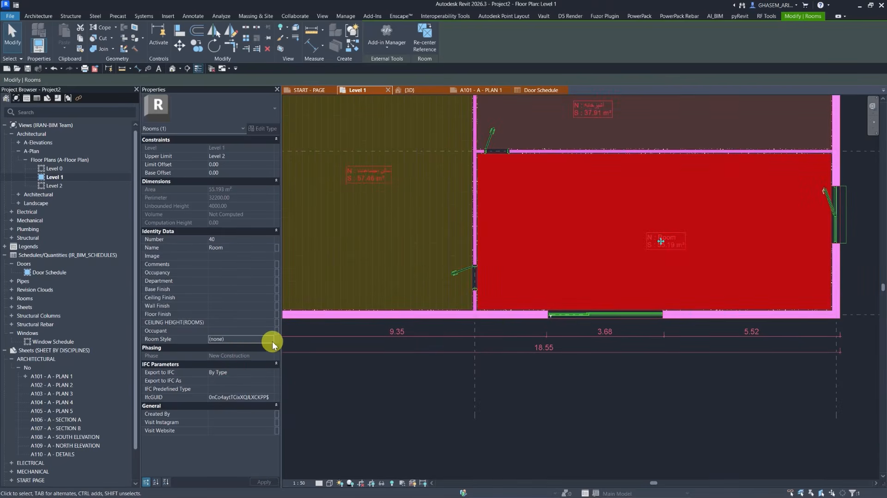
pyautogui.click(395, 408)
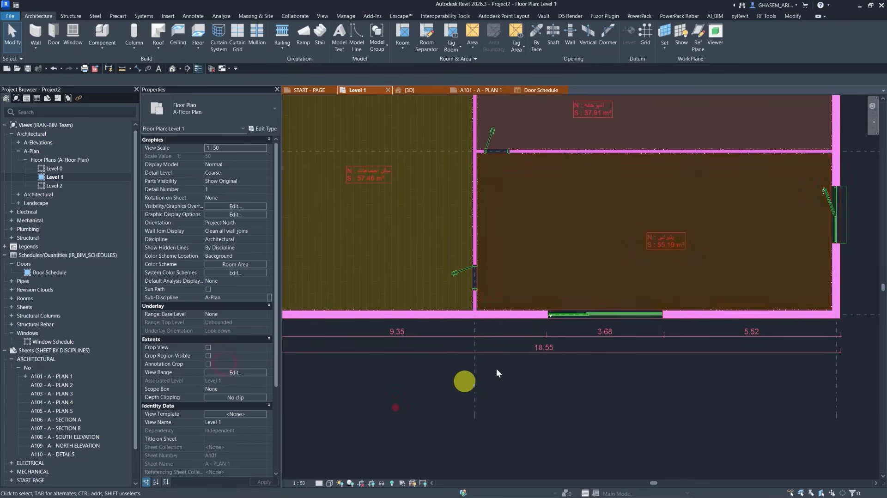
pyautogui.scroll(-3, 496, 368)
pyautogui.moveTo(489, 147); pyautogui.dragTo(550, 192, button='middle')
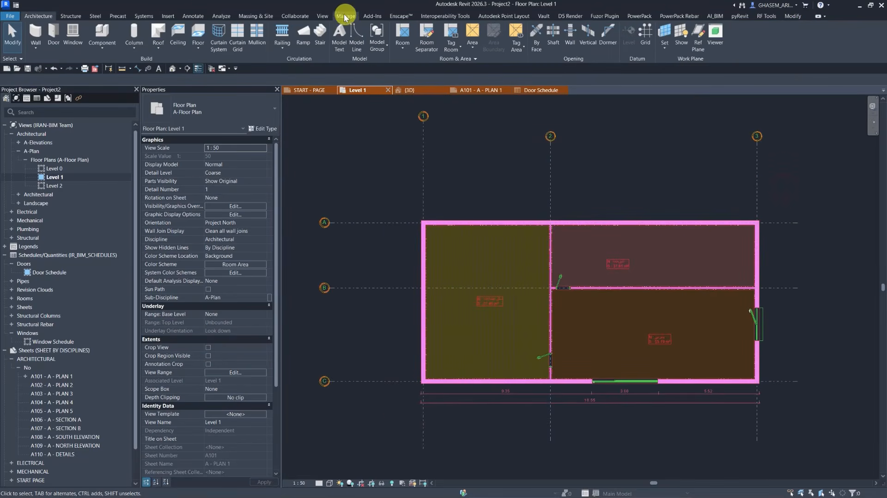
# - Review the view templates and view filters available for the Level 1 floor plan
pyautogui.scroll(-3, 234, 356)
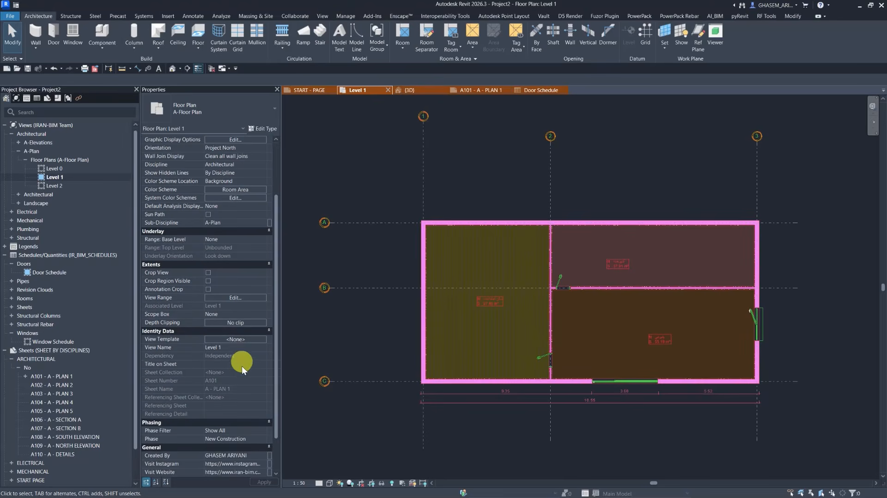
pyautogui.click(233, 339)
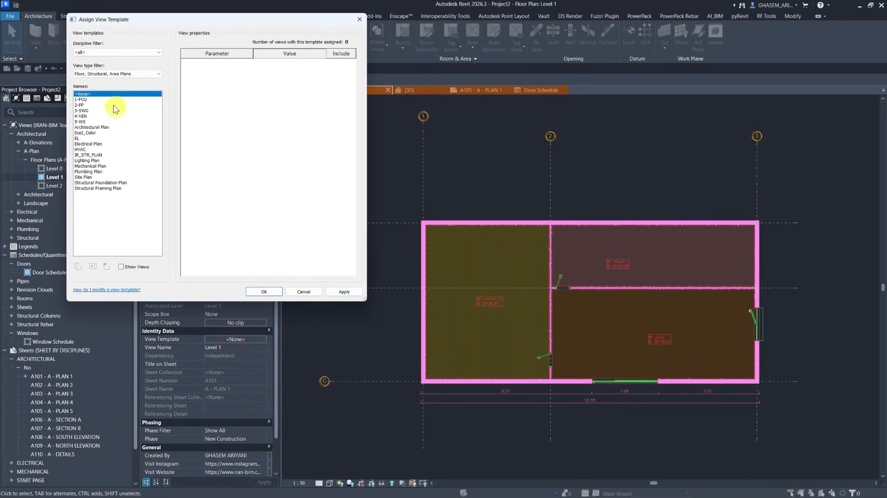
pyautogui.click(303, 291)
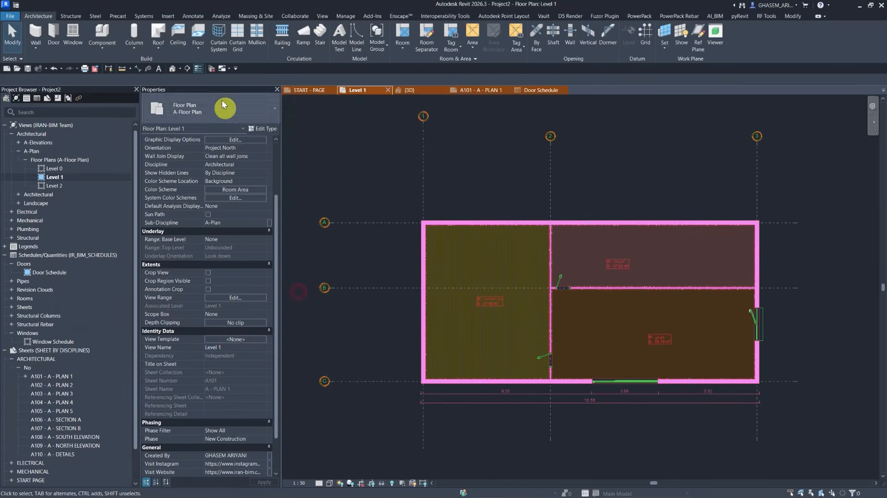
pyautogui.click(323, 18)
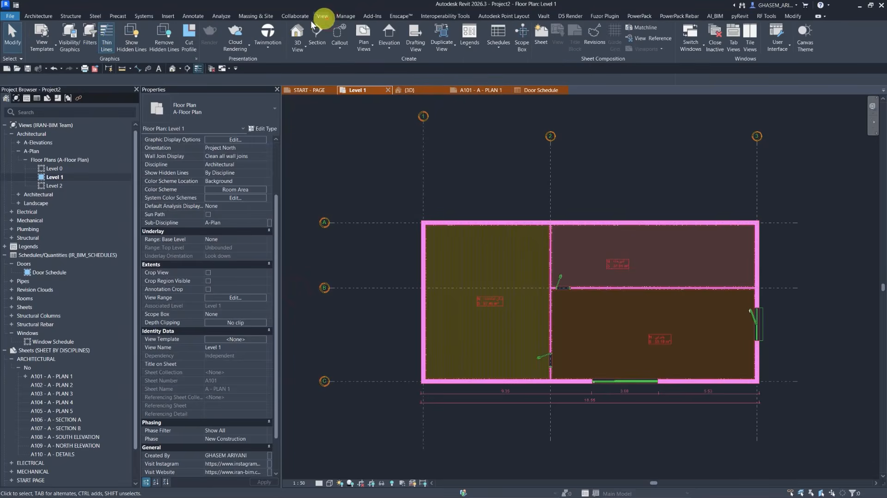
pyautogui.click(90, 36)
pyautogui.moveTo(322, 95)
pyautogui.mouseDown()
pyautogui.moveTo(321, 223)
pyautogui.moveTo(321, 84)
pyautogui.mouseUp()
pyautogui.click(671, 32)
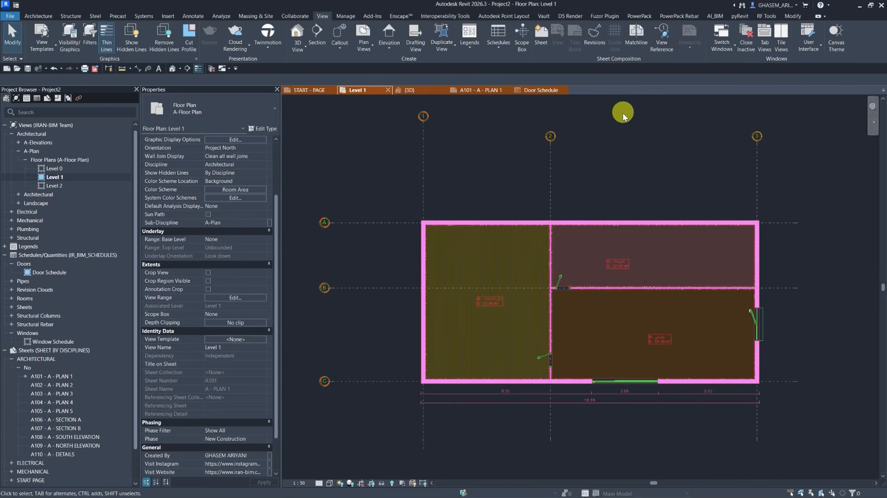
# - Close all inactive views and close Project2 without saving its changes
pyautogui.click(211, 68)
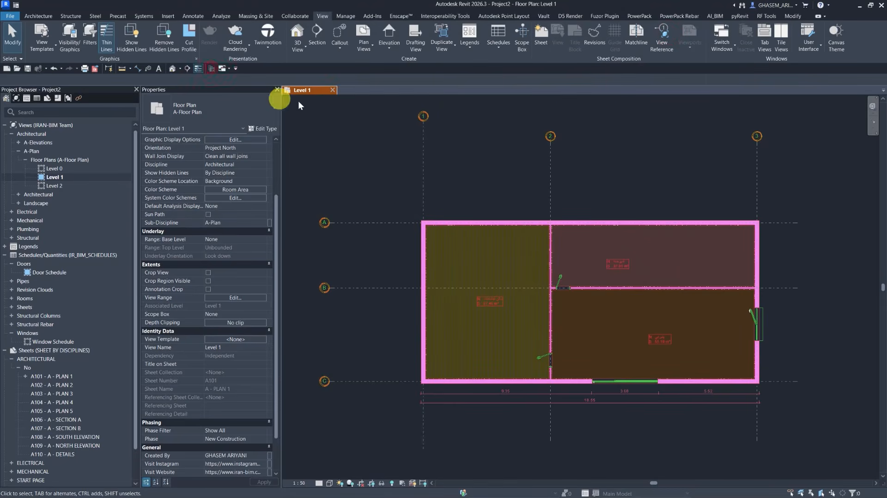
pyautogui.click(332, 90)
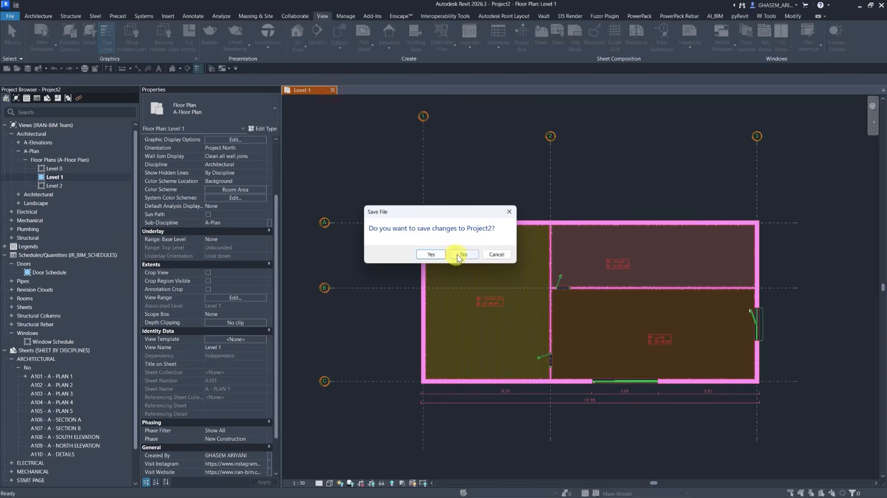
pyautogui.click(454, 254)
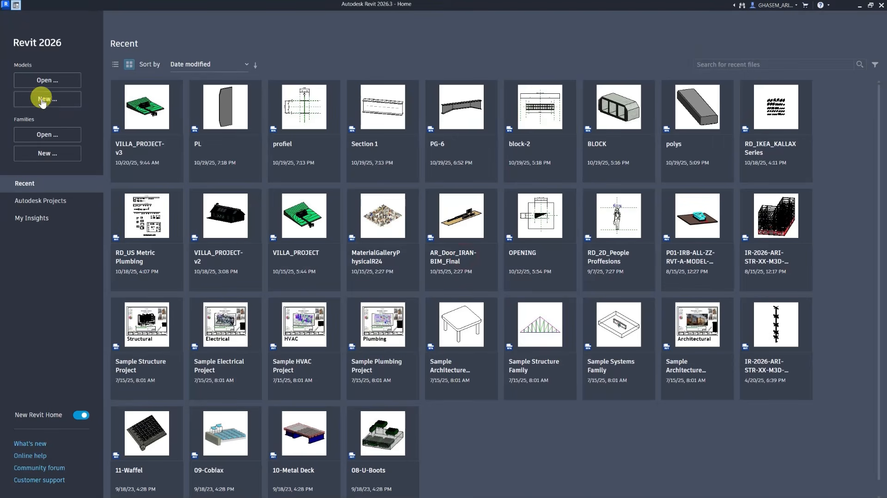
# - Create a new project template based on the DefaultMetric.rte template file
pyautogui.click(47, 99)
pyautogui.click(554, 133)
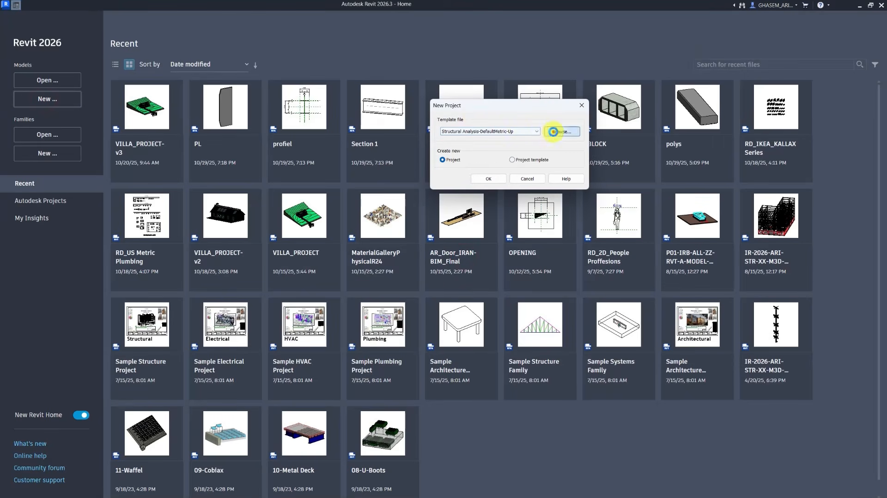
pyautogui.moveTo(485, 41); pyautogui.dragTo(439, 34)
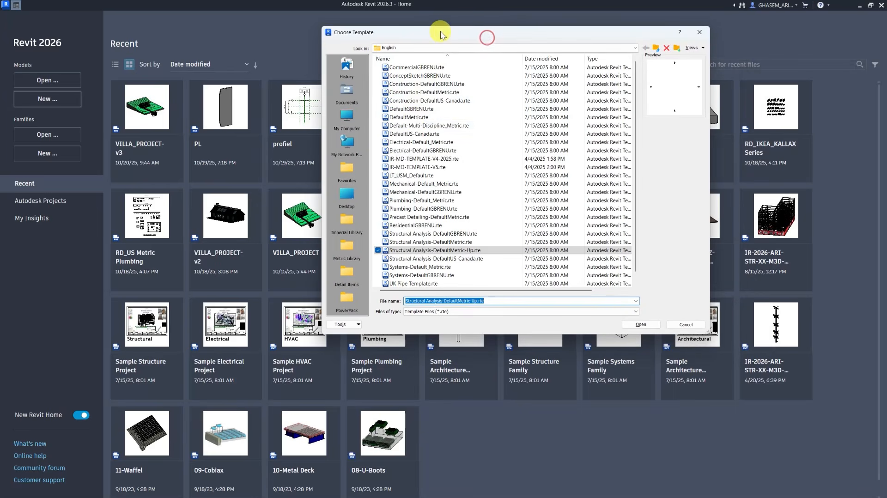
pyautogui.click(414, 118)
pyautogui.scroll(-1, 418, 139)
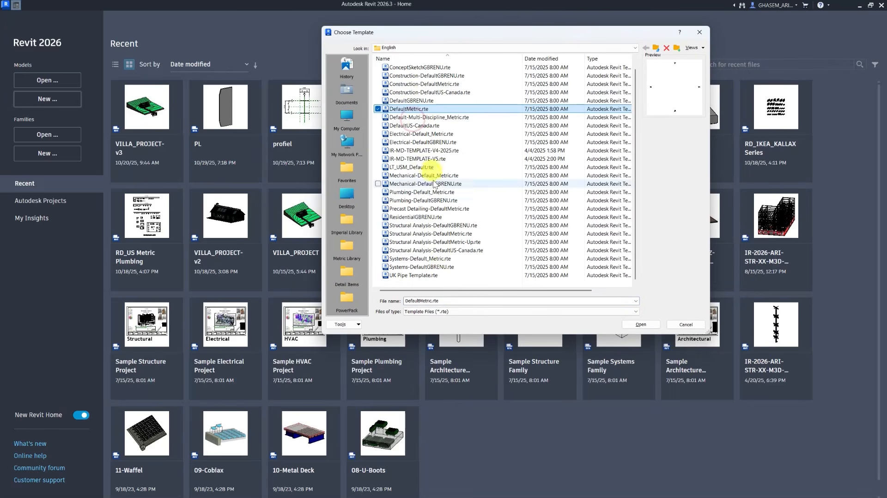
pyautogui.click(457, 234)
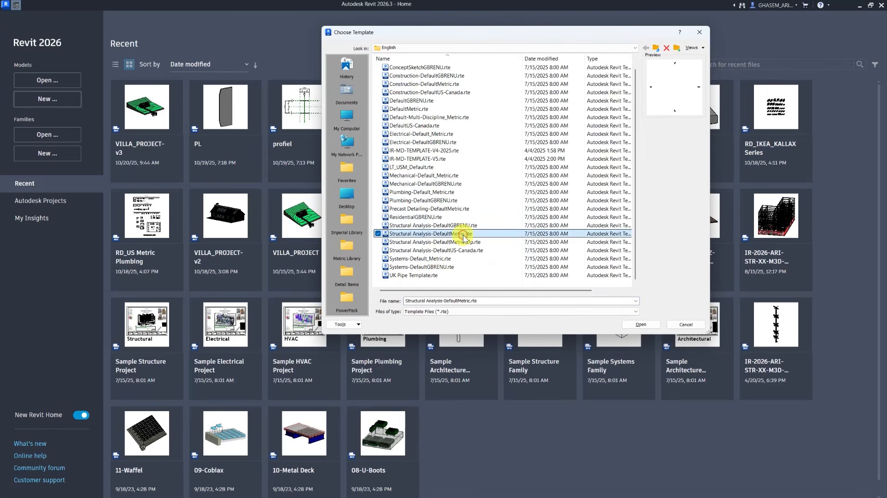
pyautogui.click(435, 258)
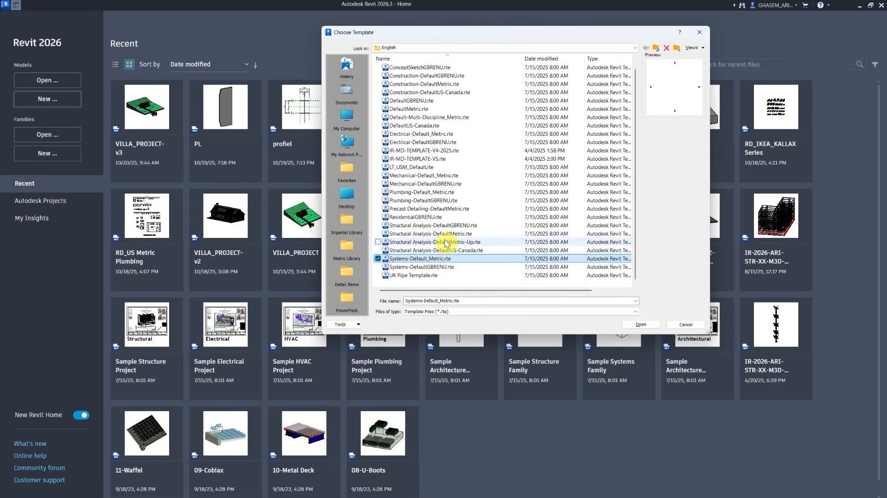
pyautogui.click(418, 109)
pyautogui.scroll(1, 440, 129)
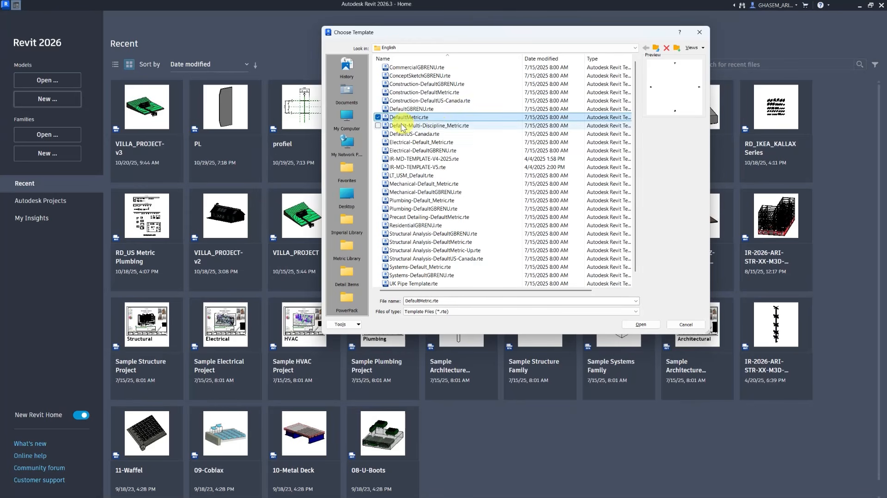
pyautogui.click(642, 325)
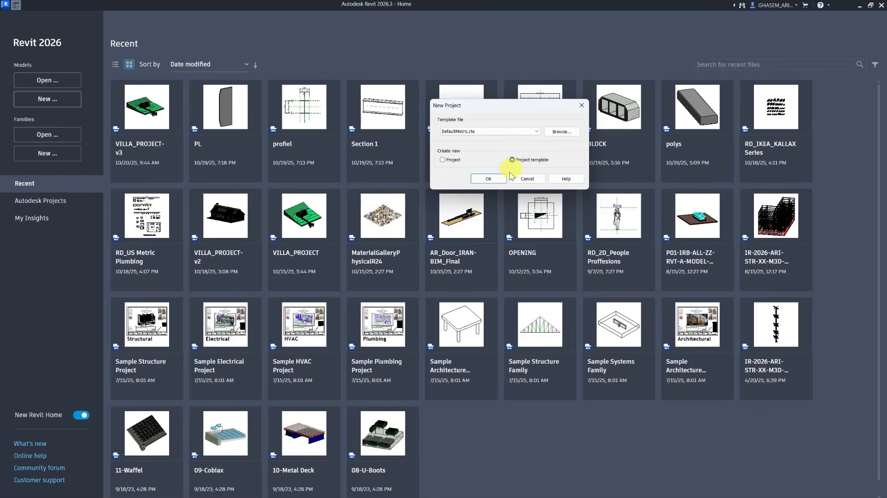
pyautogui.click(496, 178)
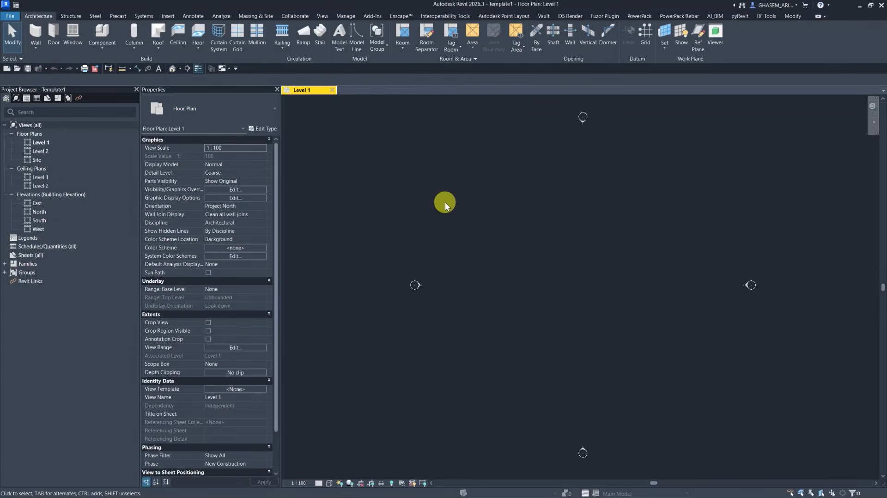
# - Set the project's common Length units to Meters with 2 decimal places
pyautogui.moveTo(445, 203); pyautogui.dragTo(442, 203, button='middle')
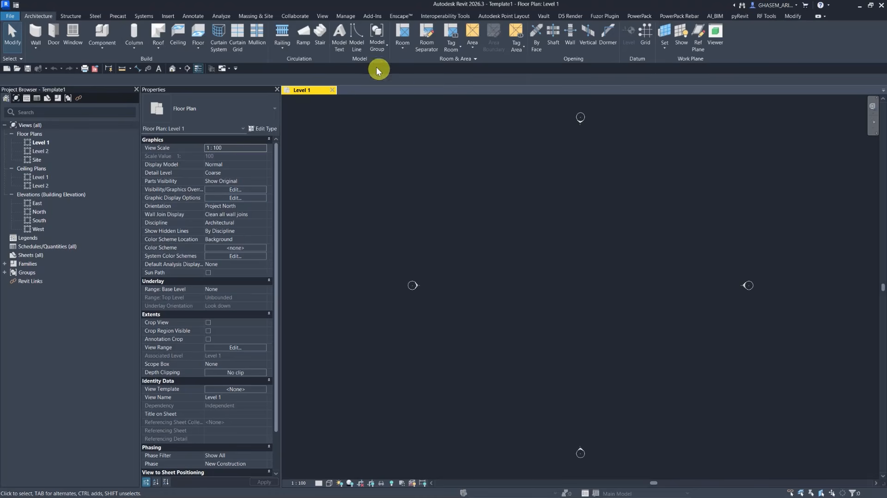
pyautogui.click(352, 18)
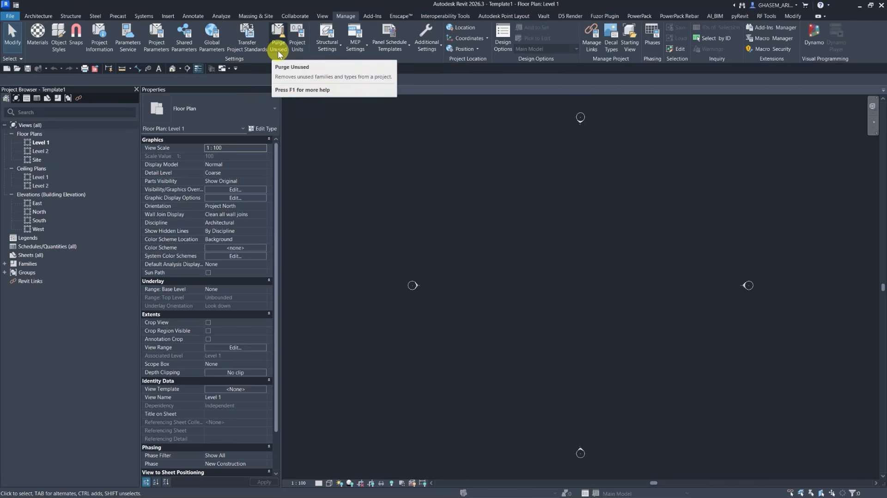
pyautogui.click(297, 44)
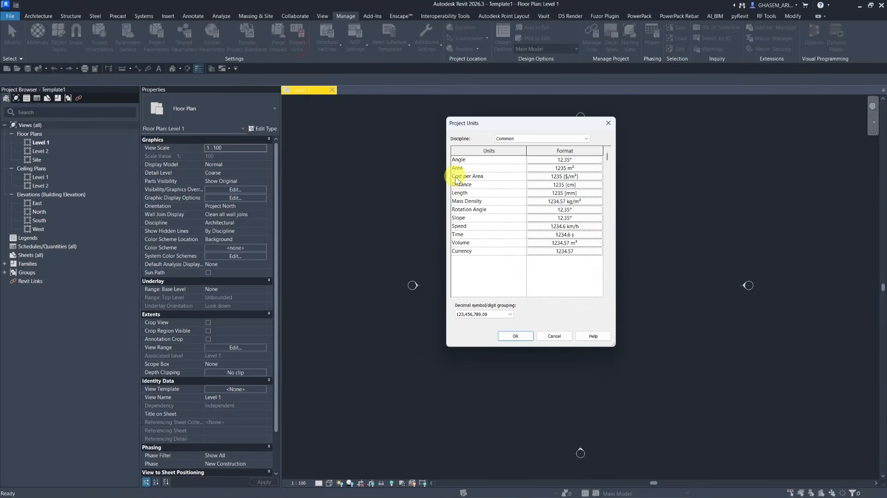
pyautogui.click(548, 194)
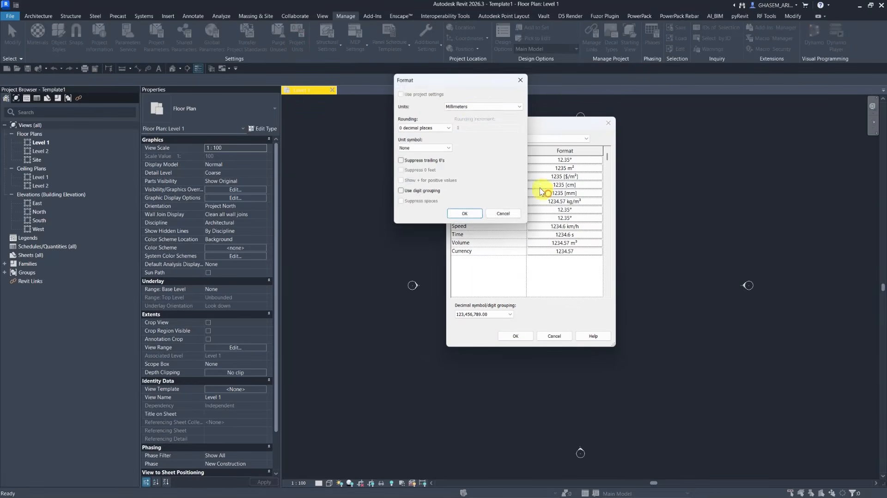
pyautogui.click(475, 107)
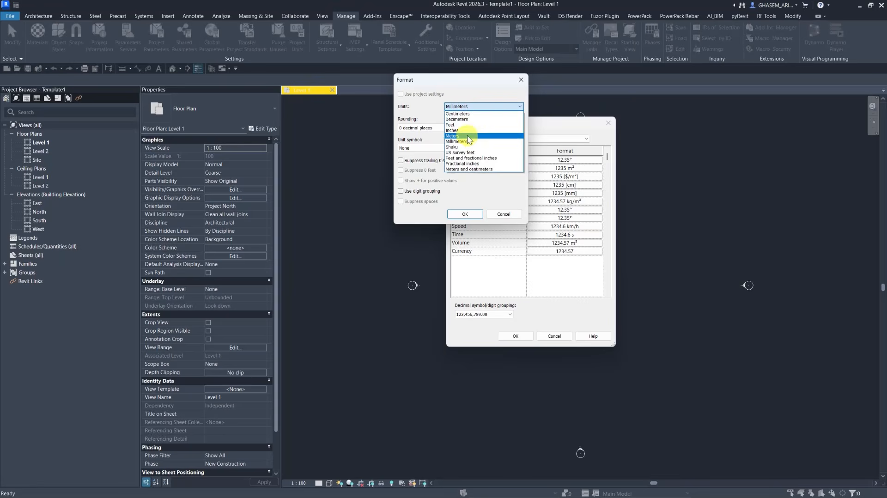
pyautogui.click(470, 139)
pyautogui.click(424, 128)
pyautogui.click(416, 147)
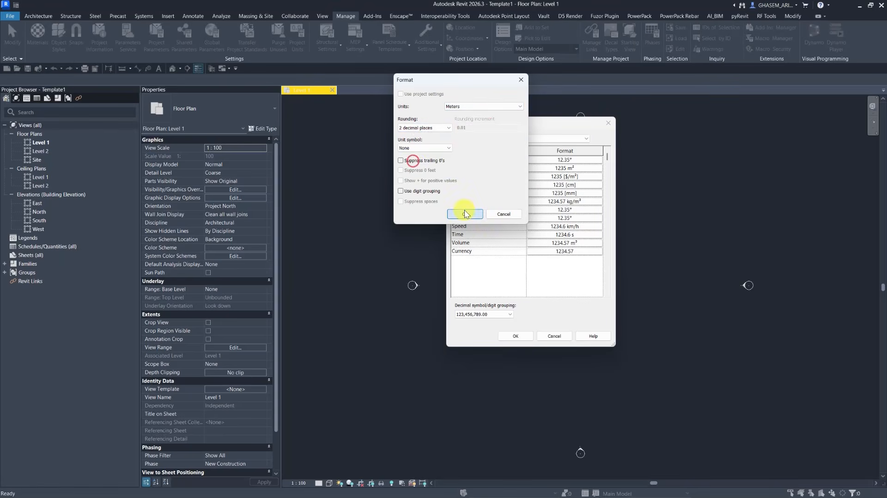
pyautogui.click(464, 213)
# - Round the common Area units to 2 decimal places
pyautogui.click(548, 169)
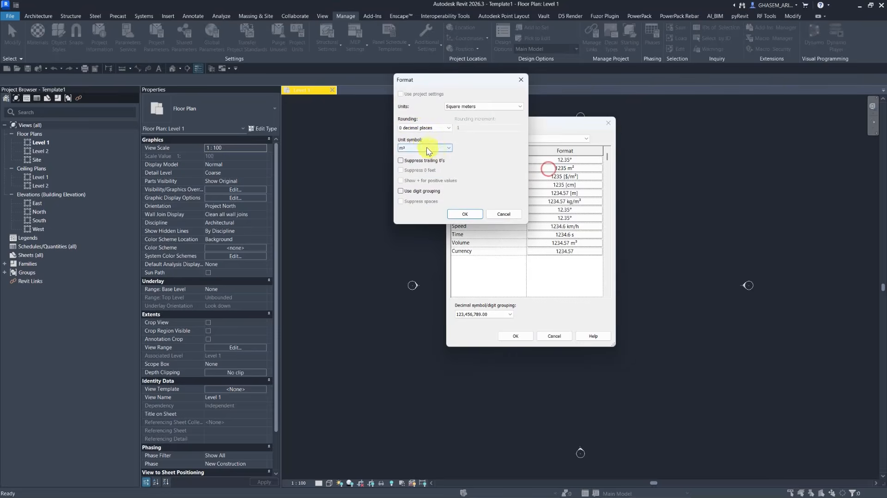
pyautogui.click(424, 127)
pyautogui.click(414, 163)
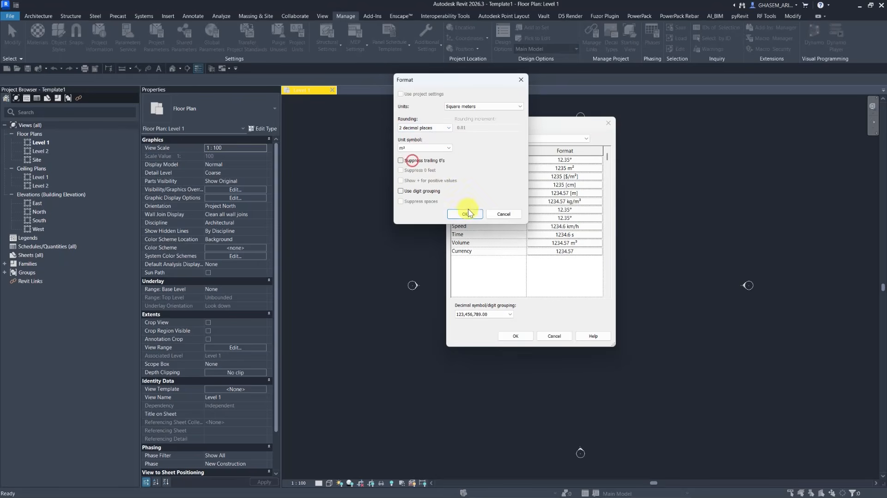
pyautogui.click(465, 214)
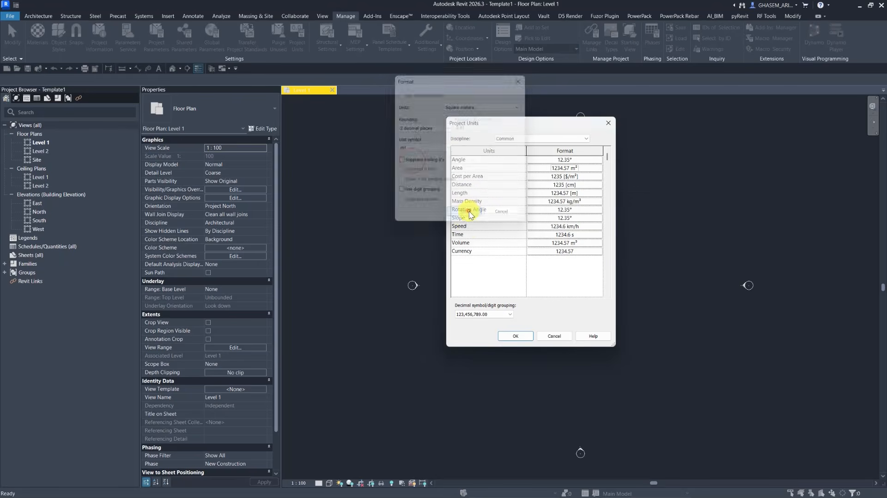
# - Set the common Slope units to Percentage
pyautogui.click(559, 218)
pyautogui.click(464, 107)
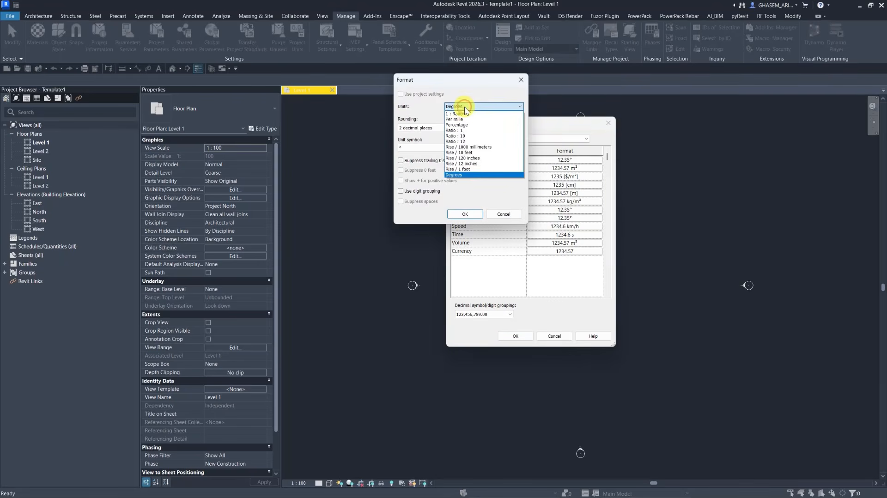
pyautogui.click(467, 124)
pyautogui.click(464, 214)
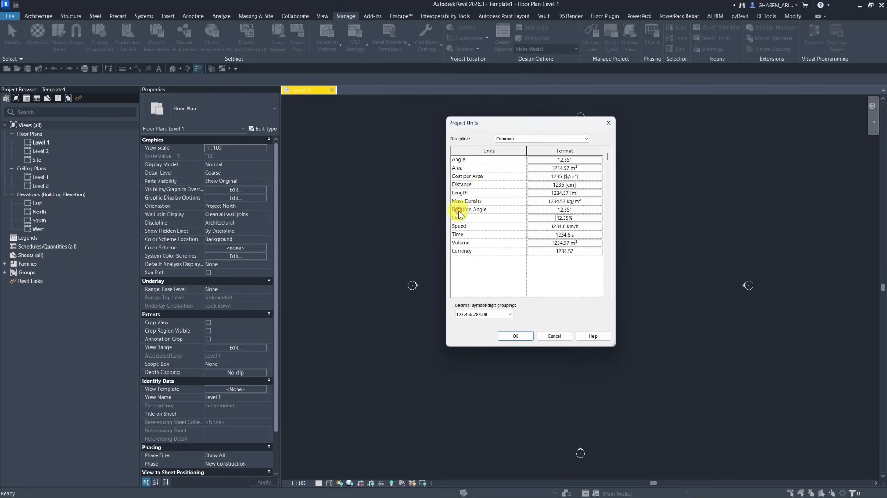
# - Review the project unit lists of the Electrical, Energy, HVAC, Infrastructure, Piping and Structural disciplines
pyautogui.click(502, 136)
pyautogui.click(511, 153)
pyautogui.click(512, 138)
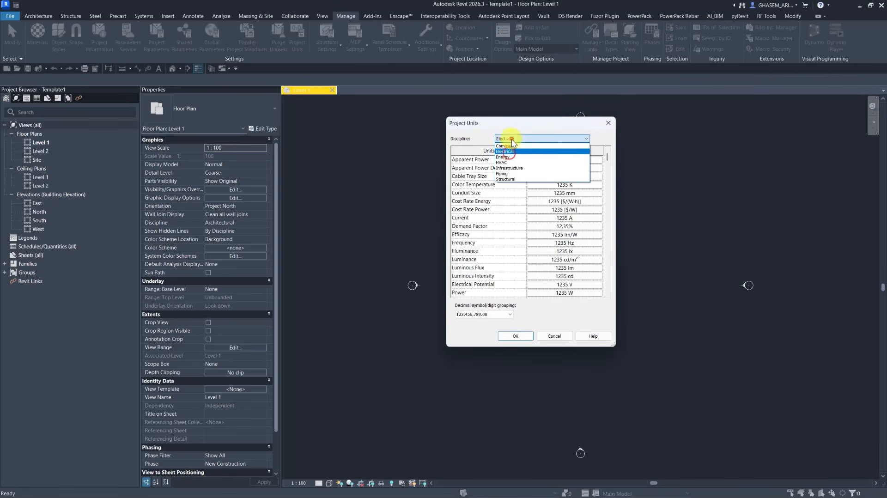
pyautogui.click(512, 157)
pyautogui.click(512, 139)
pyautogui.click(510, 163)
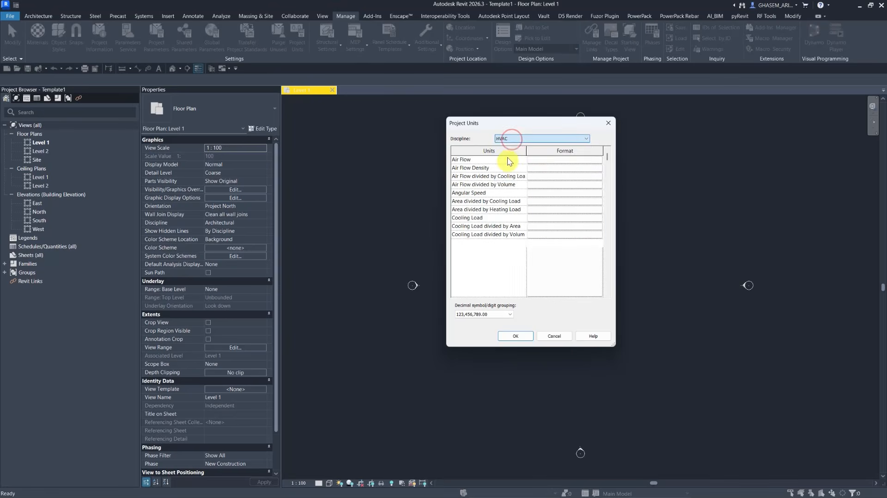
pyautogui.click(508, 138)
pyautogui.click(509, 167)
pyautogui.click(509, 139)
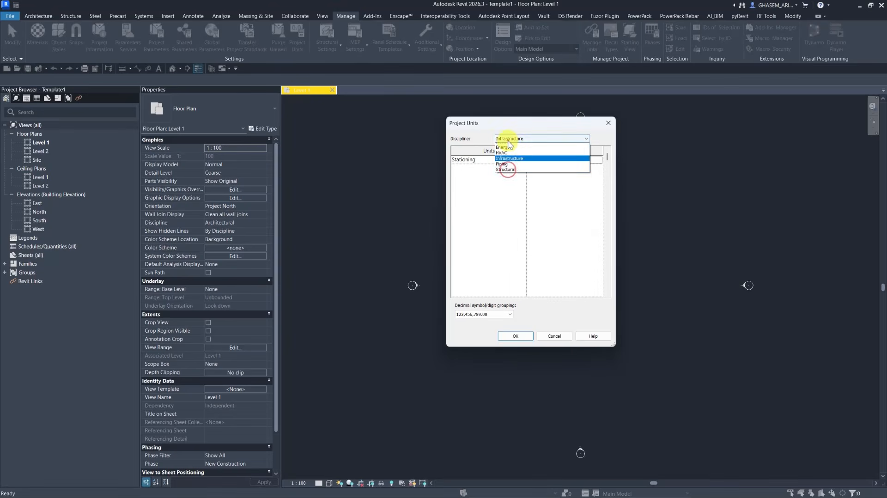
pyautogui.click(508, 173)
pyautogui.click(511, 139)
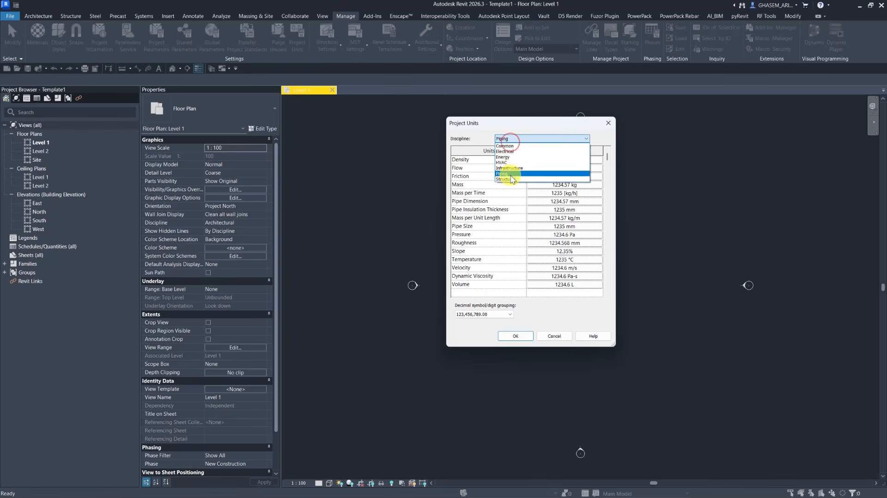
pyautogui.click(508, 174)
pyautogui.click(511, 139)
pyautogui.click(507, 180)
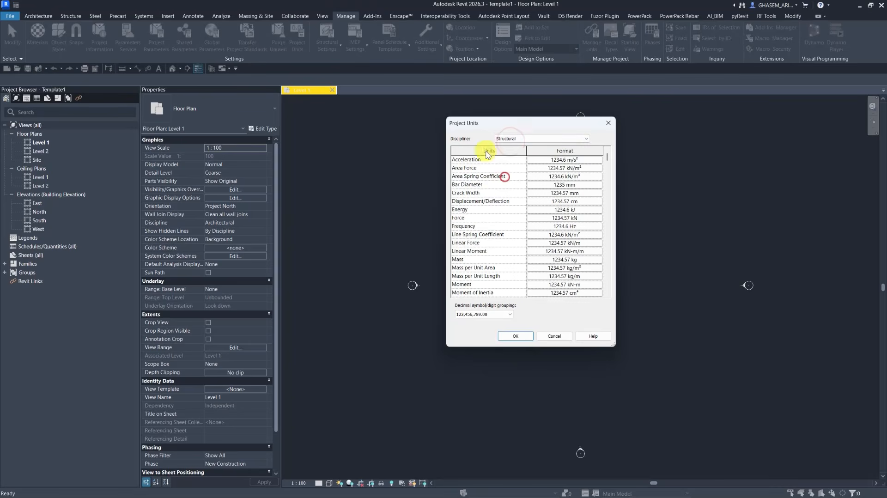
# - Set the HVAC Air Flow units to Cubic meters per hour with 2 decimal places
pyautogui.click(516, 139)
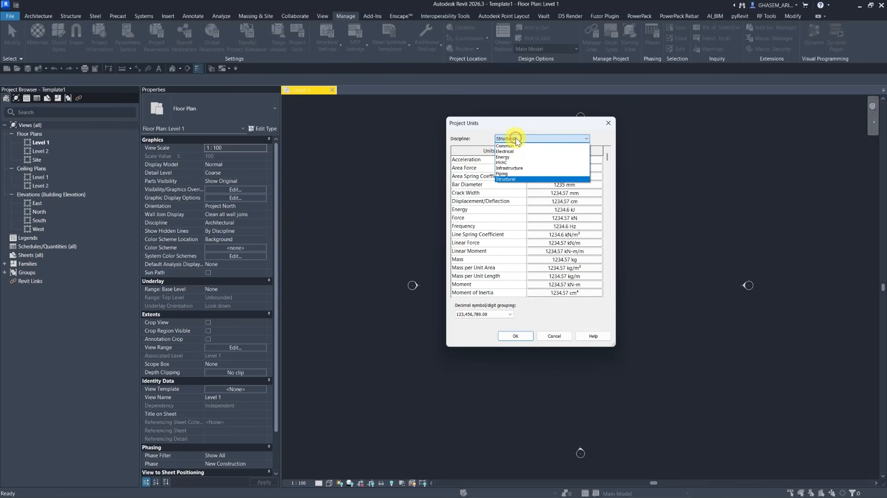
pyautogui.click(511, 163)
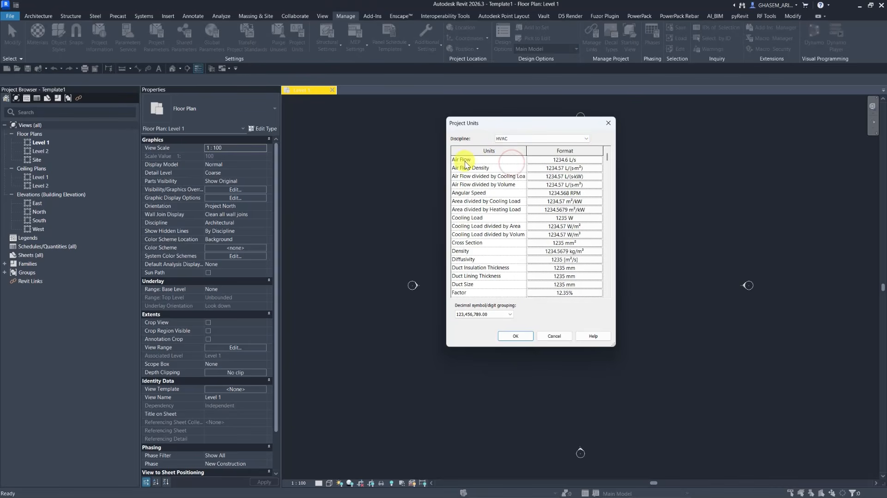
pyautogui.click(564, 160)
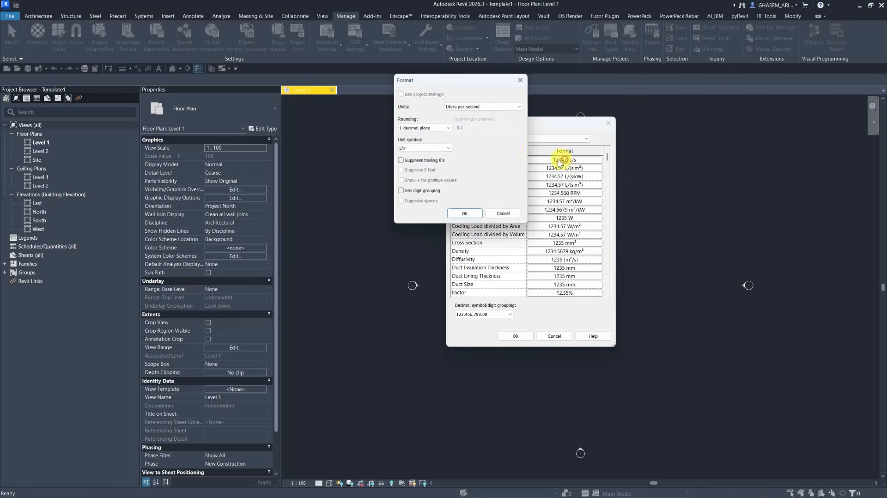
pyautogui.click(477, 107)
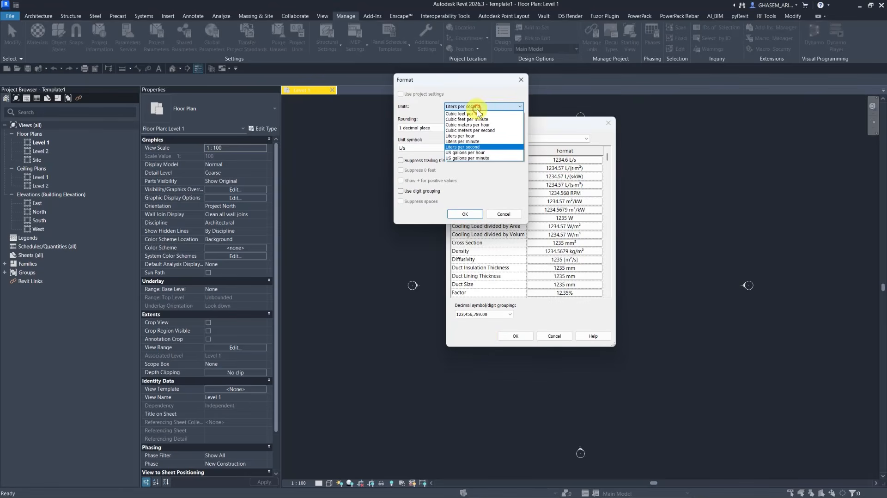
pyautogui.click(495, 125)
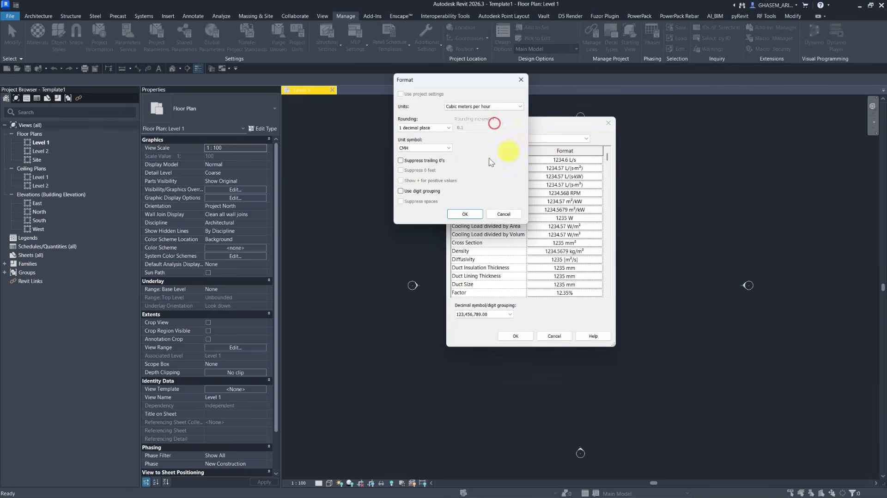
pyautogui.click(426, 128)
pyautogui.click(416, 163)
pyautogui.click(465, 214)
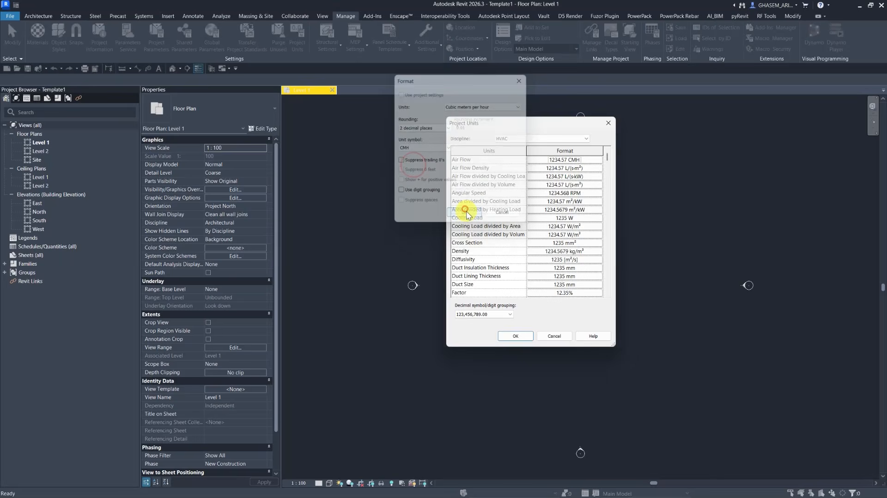
# - Set the HVAC Duct Size units to Inches with 2 decimal places and accept the project units
pyautogui.scroll(-5, 467, 217)
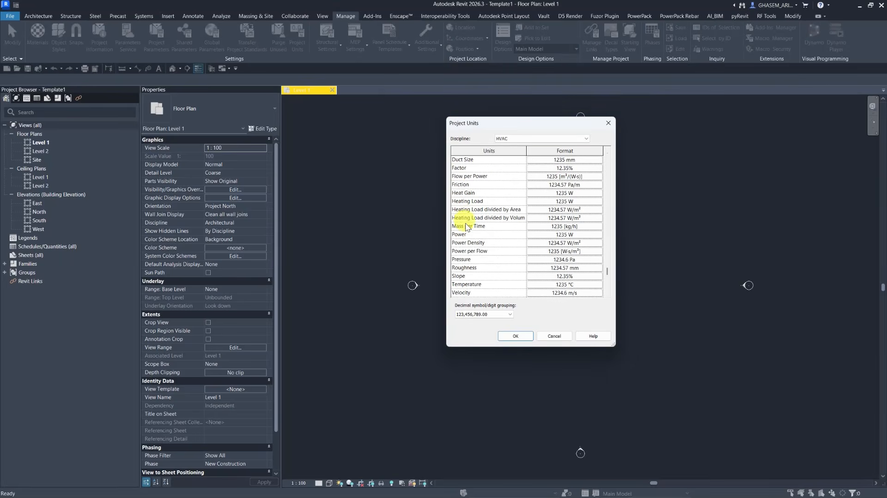
pyautogui.click(549, 162)
pyautogui.click(470, 107)
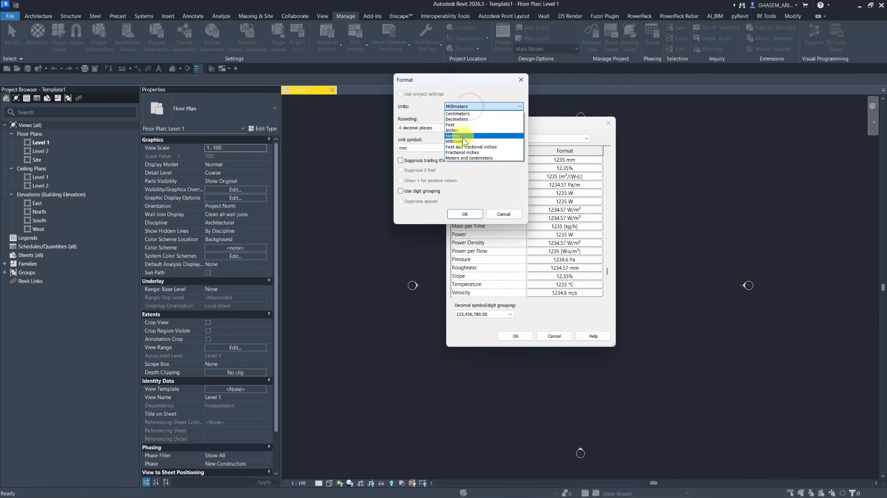
pyautogui.click(484, 131)
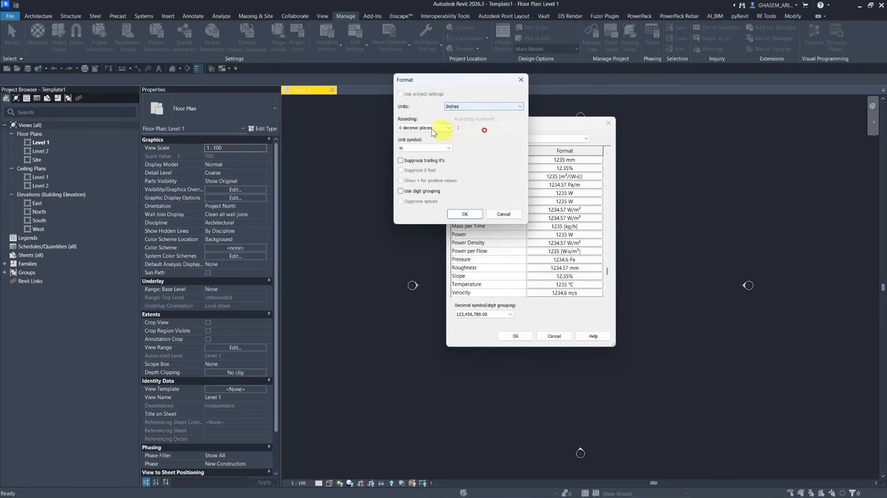
pyautogui.click(434, 133)
pyautogui.click(422, 162)
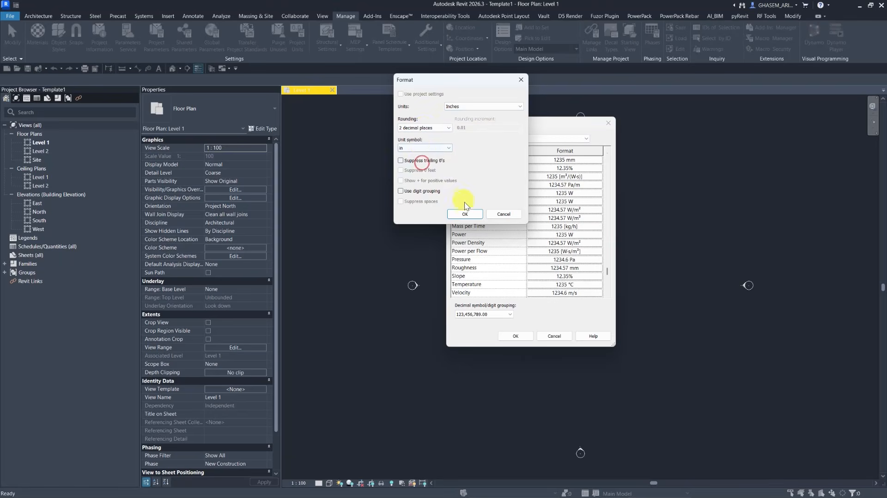
pyautogui.click(465, 213)
pyautogui.click(517, 336)
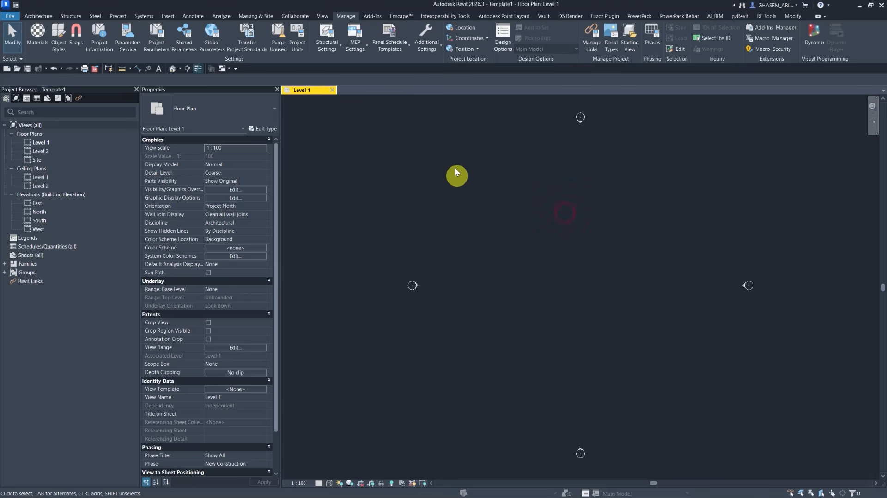
# - Set model line weights 1, 2 and 3 at scale 1:100 to 0.3, 0.6 and 0.75 mm
pyautogui.click(426, 46)
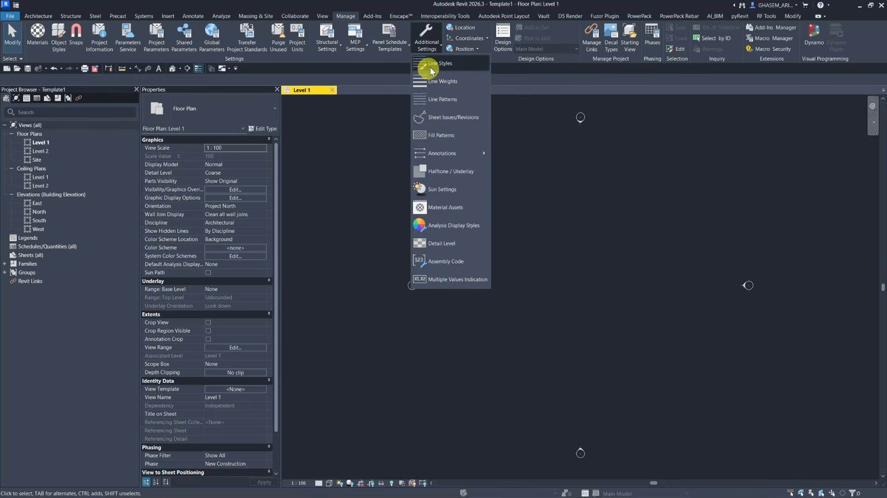
pyautogui.click(435, 81)
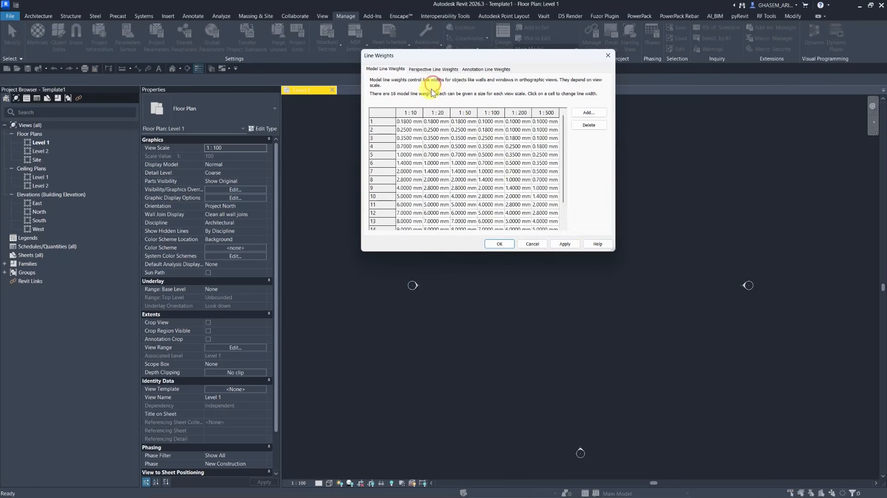
pyautogui.moveTo(615, 251); pyautogui.dragTo(714, 288)
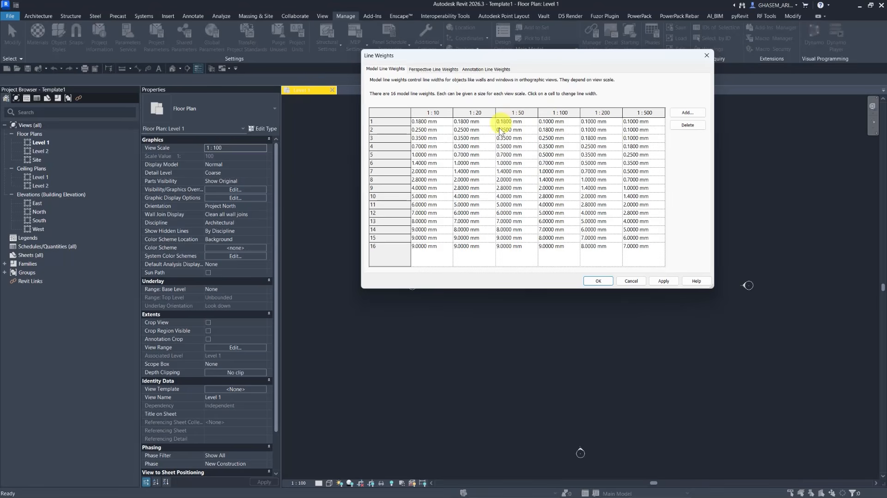
pyautogui.click(572, 124)
pyautogui.write('0')
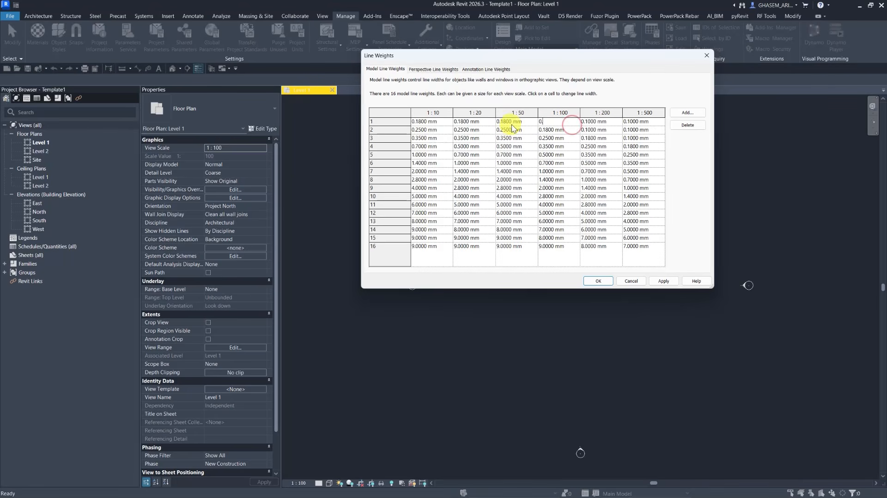
pyautogui.write('.3')
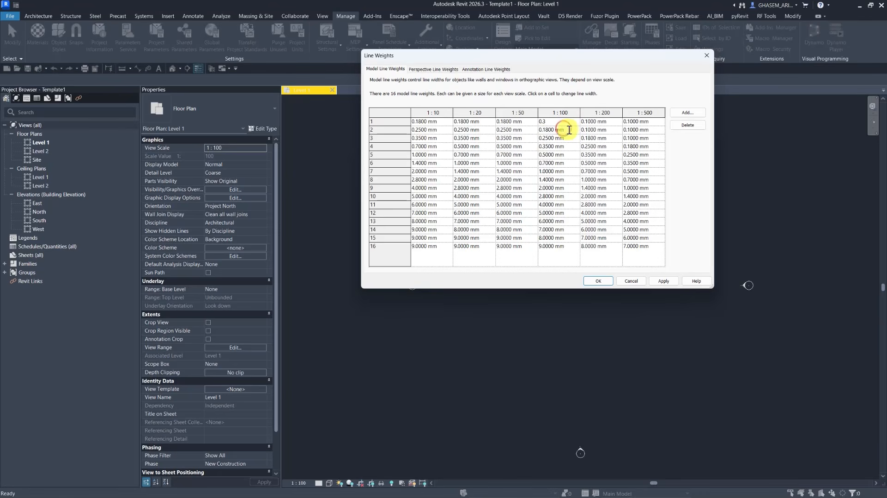
pyautogui.click(569, 130)
pyautogui.click(568, 130)
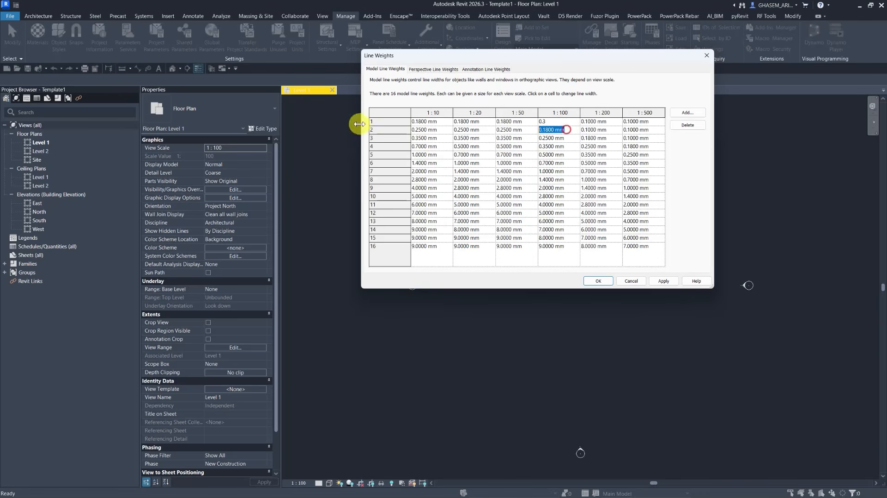
pyautogui.write('0.6')
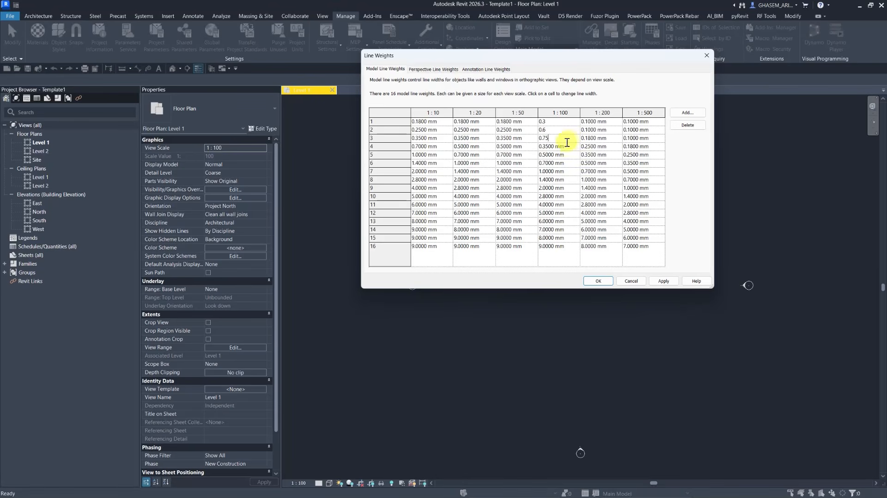
# - Set 1:100 model line weights 4 to 9 to 0.1, 1.25, 1.5, 2, 2.5 and 3 mm and accept the line weights
pyautogui.press('BackSpace')
pyautogui.write('0.1')
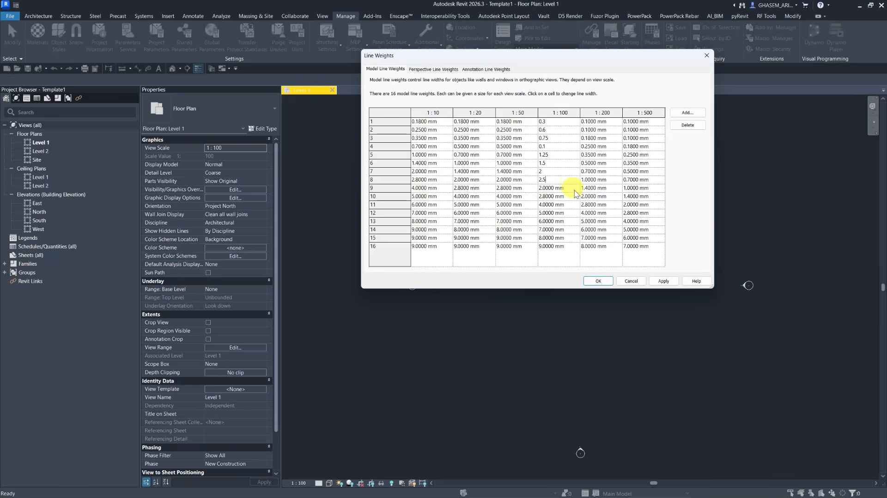
pyautogui.press('Return')
pyautogui.write('3')
pyautogui.press('Return')
pyautogui.click(663, 281)
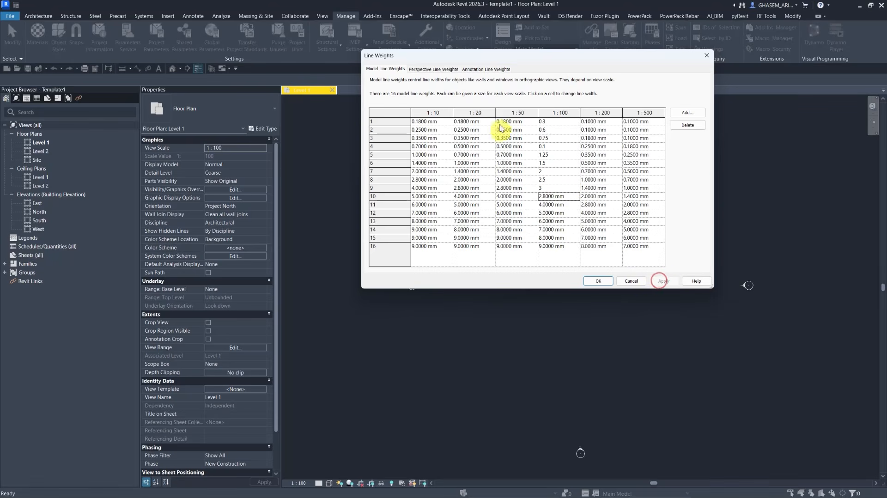
pyautogui.click(599, 281)
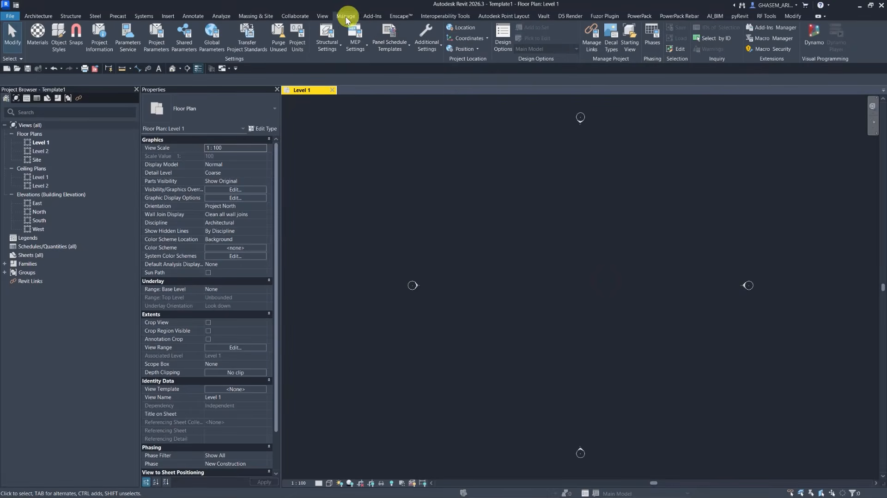
# - Examine the projection and cut line weights assigned to the Walls category in the Object Styles
pyautogui.click(58, 36)
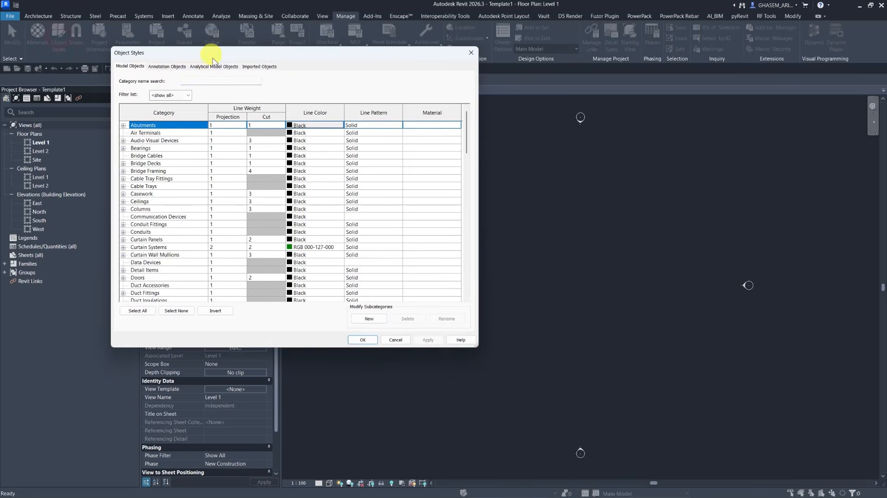
pyautogui.moveTo(324, 48); pyautogui.dragTo(422, 22)
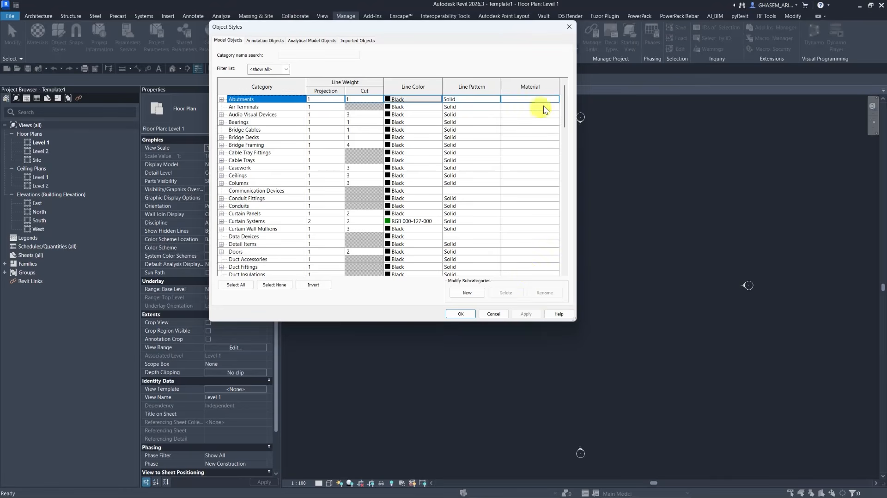
pyautogui.scroll(-20, 562, 102)
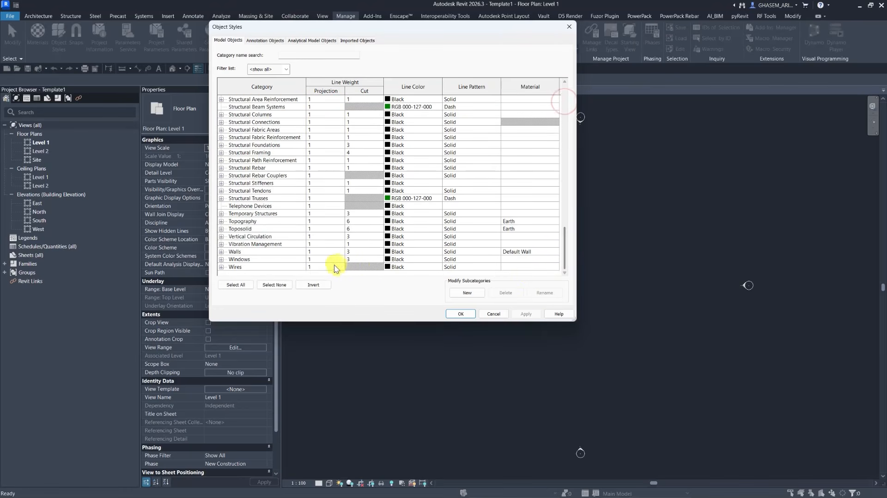
pyautogui.click(268, 260)
pyautogui.click(248, 251)
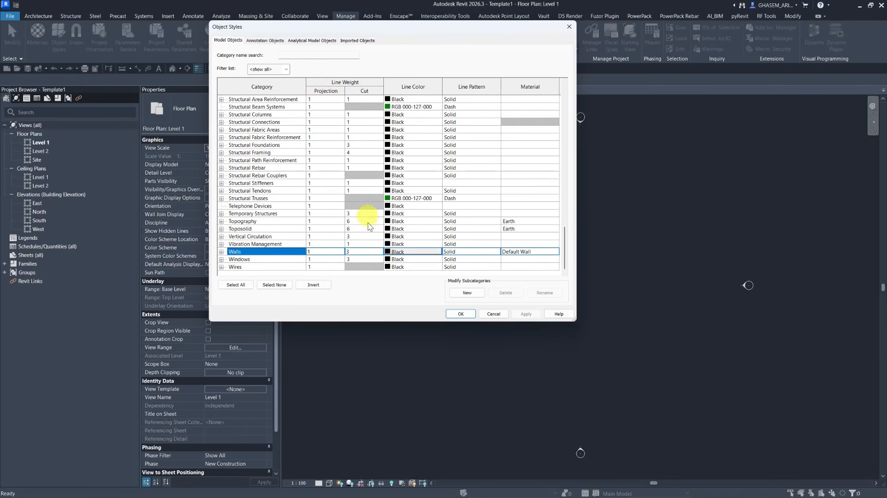
pyautogui.click(461, 314)
# - Review the model line weight table to see which width each weight number has at each scale
pyautogui.click(427, 44)
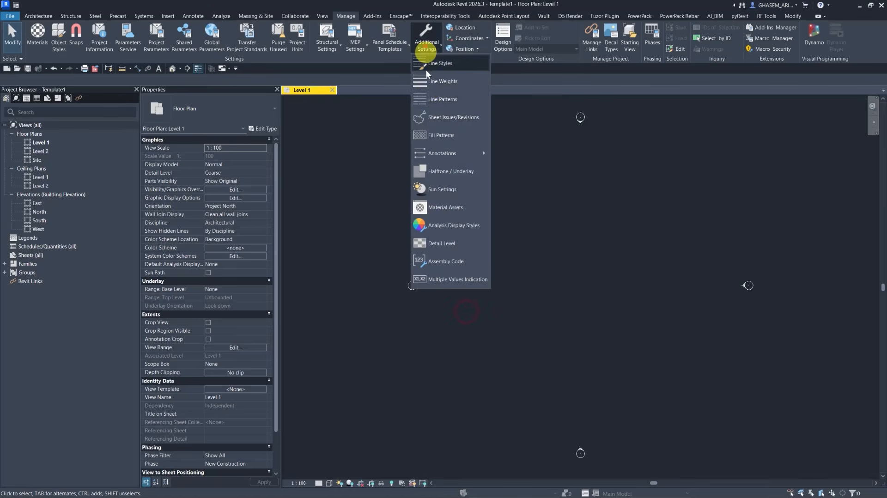
pyautogui.click(430, 73)
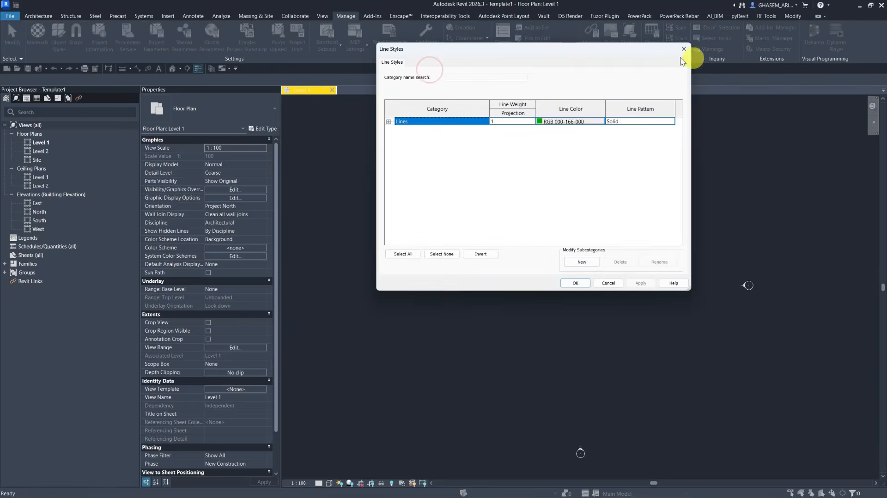
pyautogui.click(680, 51)
pyautogui.click(423, 49)
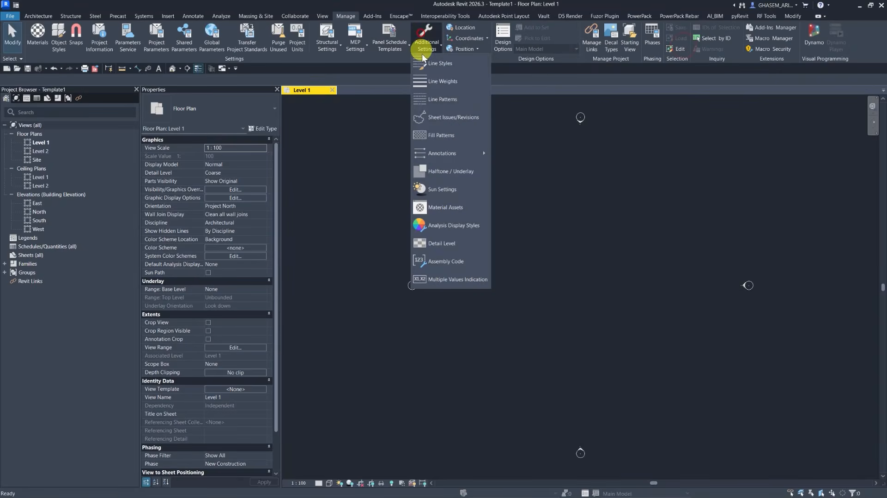
pyautogui.click(430, 81)
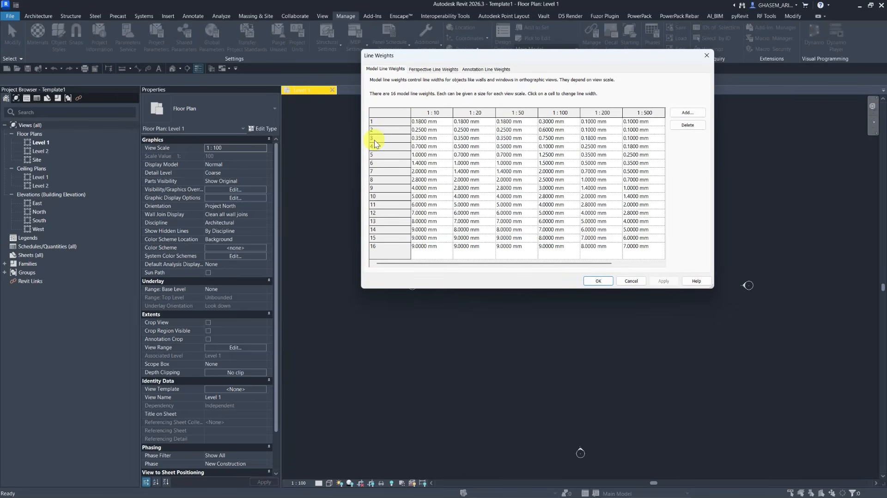
pyautogui.click(630, 281)
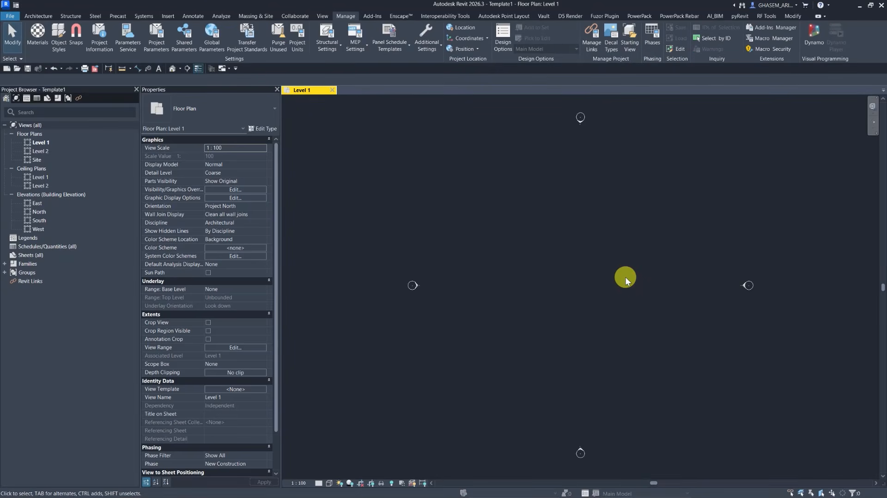
# - In the North elevation, draw a new level about 2.40 m below Level 1, aligned with the ends of the existing levels
pyautogui.click(34, 17)
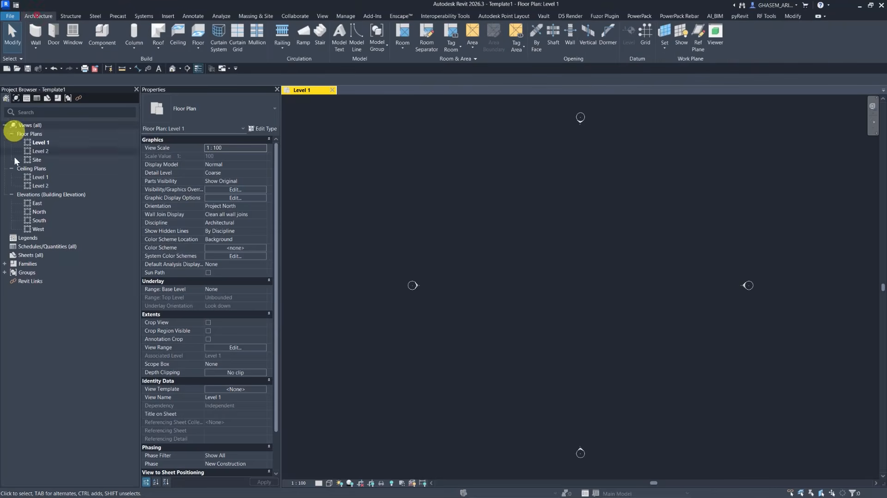
pyautogui.doubleClick(39, 211)
pyautogui.scroll(4, 630, 218)
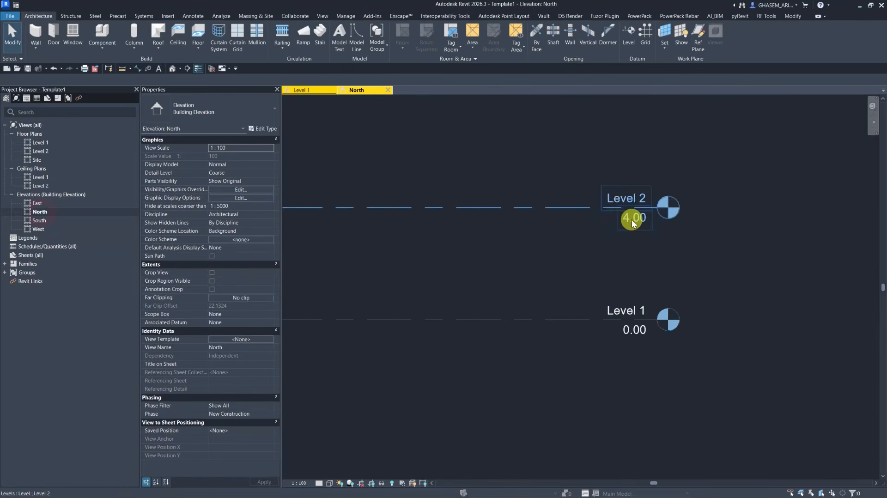
pyautogui.scroll(-3, 616, 249)
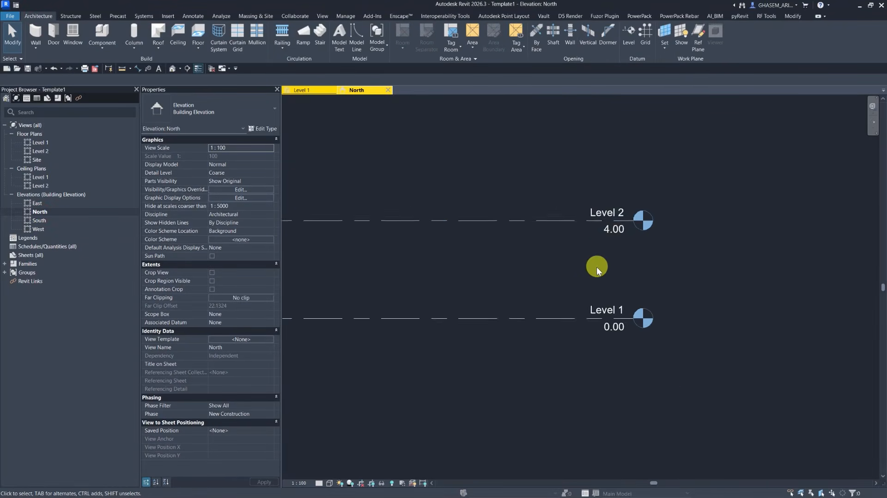
pyautogui.click(631, 33)
pyautogui.scroll(-3, 564, 279)
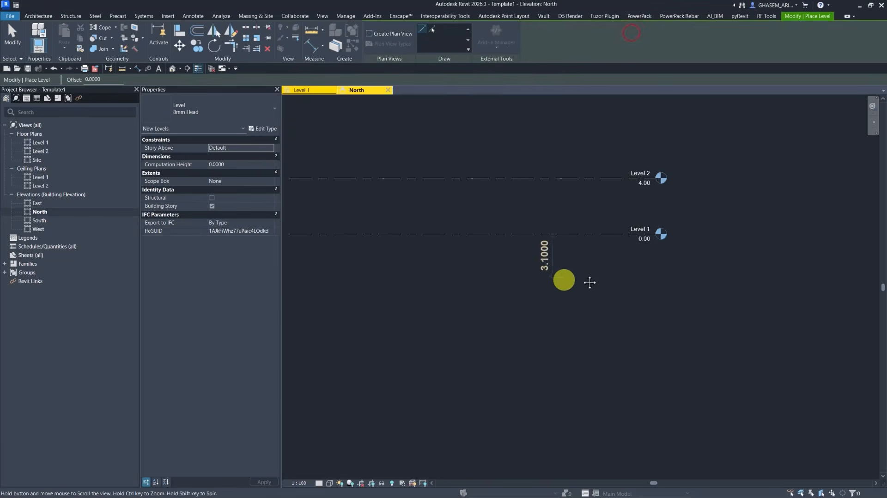
pyautogui.click(398, 261)
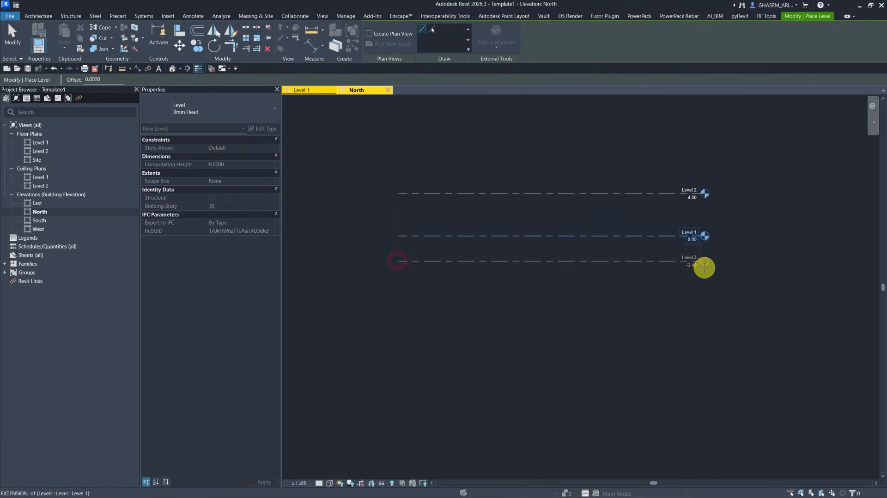
pyautogui.click(704, 262)
# - Rename the new level below Level 1 as B-1 and finish placing levels
pyautogui.scroll(4, 686, 266)
pyautogui.doubleClick(686, 240)
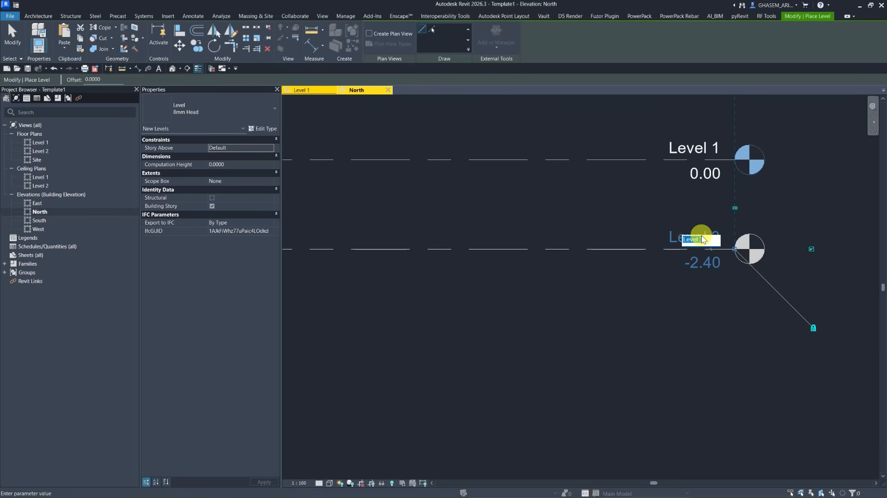
pyautogui.write('B-1')
pyautogui.press('Return')
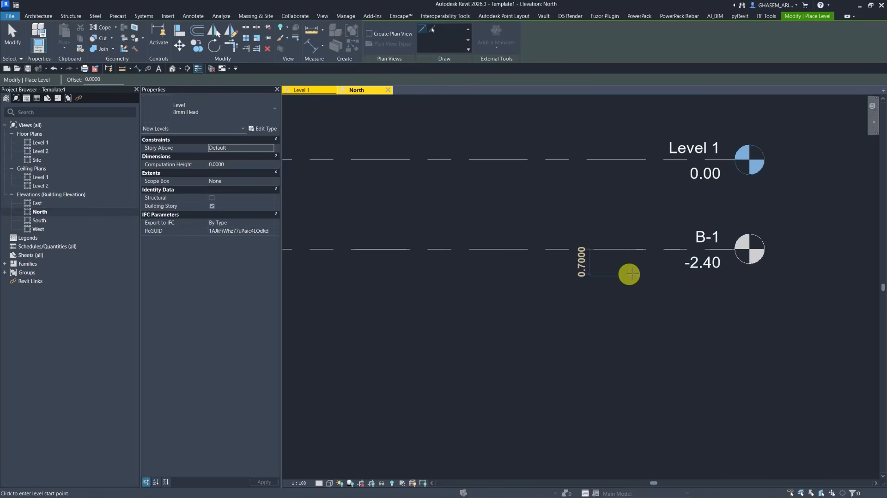
pyautogui.press('Escape')
pyautogui.press('Escape')
# - Set the elevation of level B-1 to -3.00
pyautogui.scroll(-2, 632, 251)
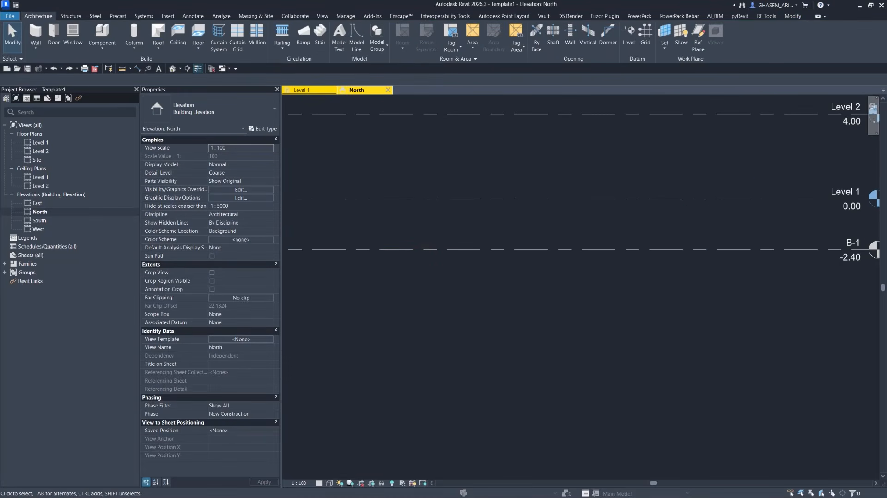
pyautogui.click(426, 301)
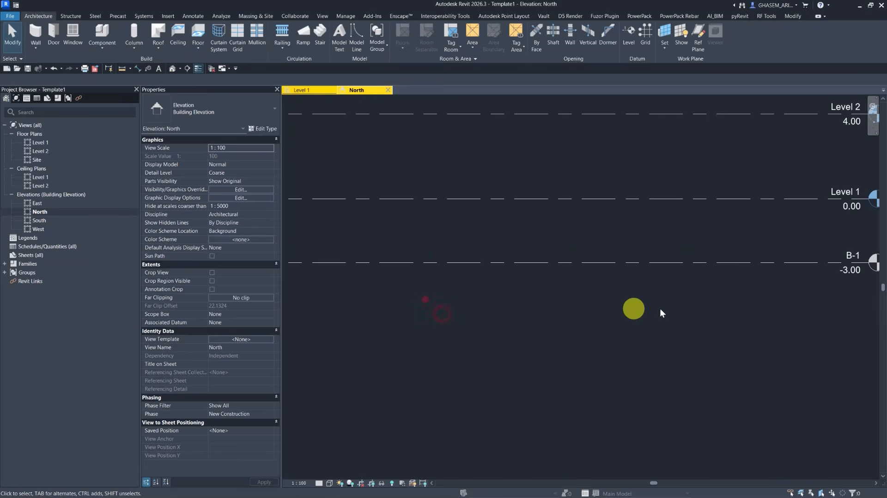
pyautogui.moveTo(666, 310); pyautogui.dragTo(515, 309, button='middle')
pyautogui.scroll(2, 698, 272)
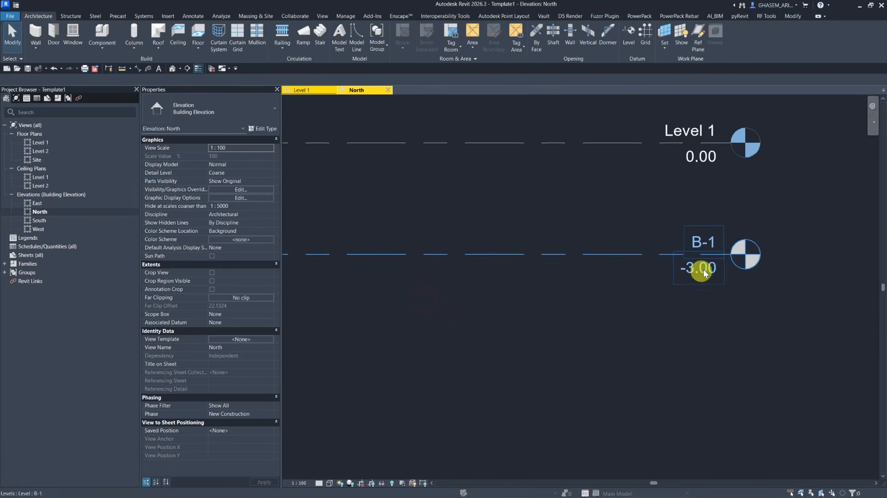
pyautogui.moveTo(702, 271); pyautogui.dragTo(678, 307, button='middle')
pyautogui.scroll(-1, 661, 289)
pyautogui.moveTo(661, 237); pyautogui.dragTo(661, 307, button='middle')
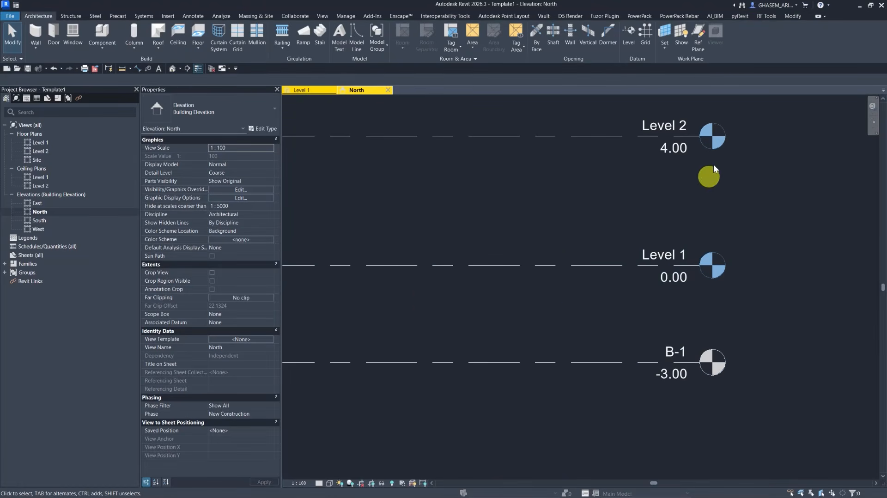
# - Load the M_Level Head - Triangle Spot.rfa family from the Annotations folder of the Metric Library
pyautogui.click(165, 15)
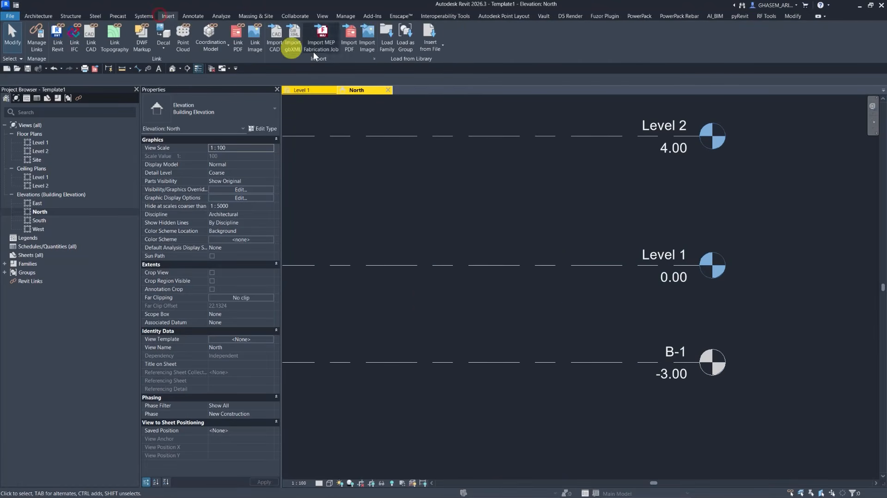
pyautogui.click(387, 34)
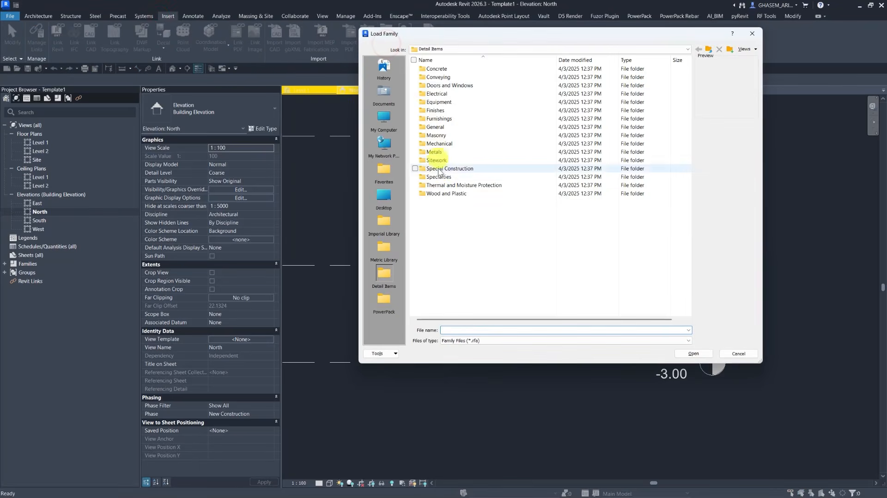
pyautogui.click(386, 248)
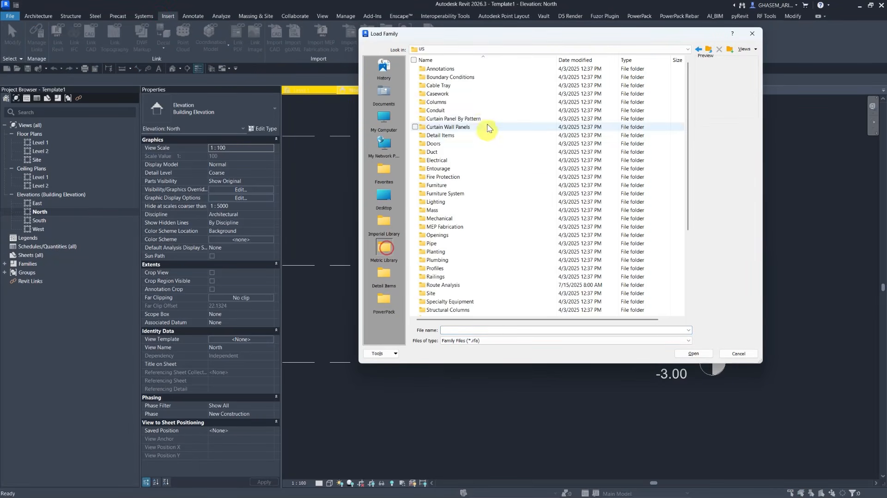
pyautogui.doubleClick(456, 68)
pyautogui.scroll(-3, 460, 120)
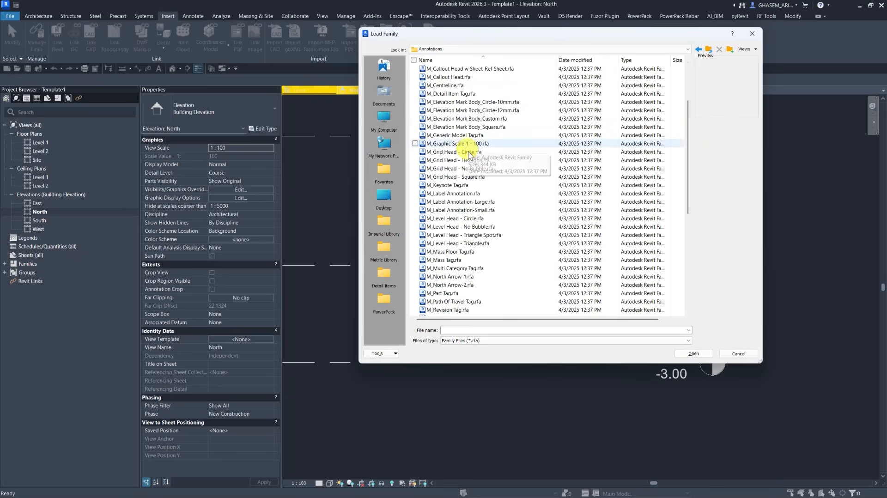
pyautogui.click(476, 236)
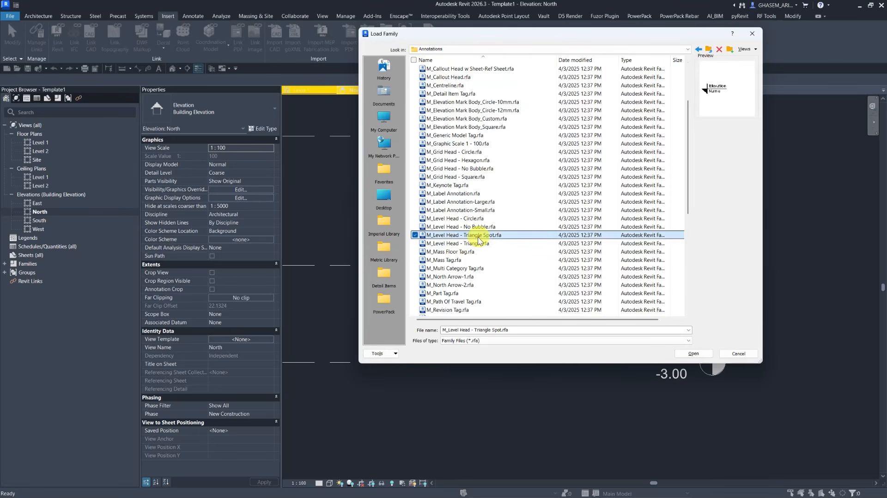
pyautogui.click(692, 352)
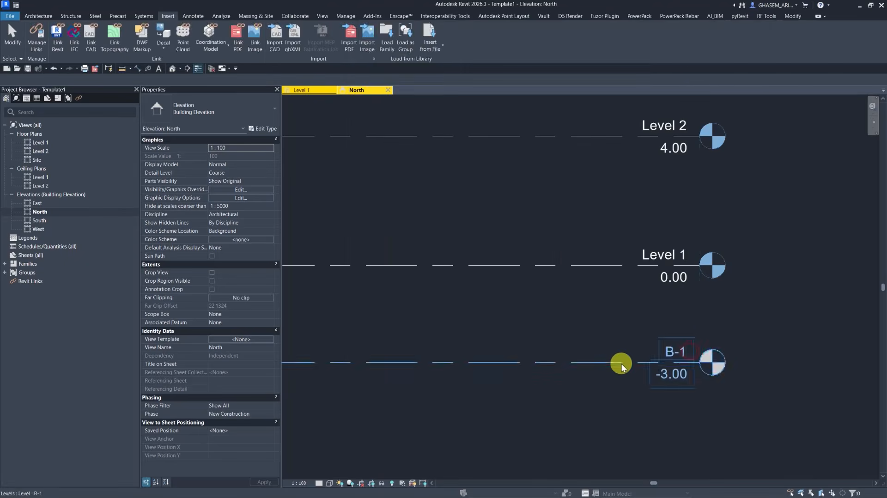
# - Change the symbol of the 8mm Head level type to M_Level Head - Triangle Spot
pyautogui.click(619, 362)
pyautogui.click(262, 130)
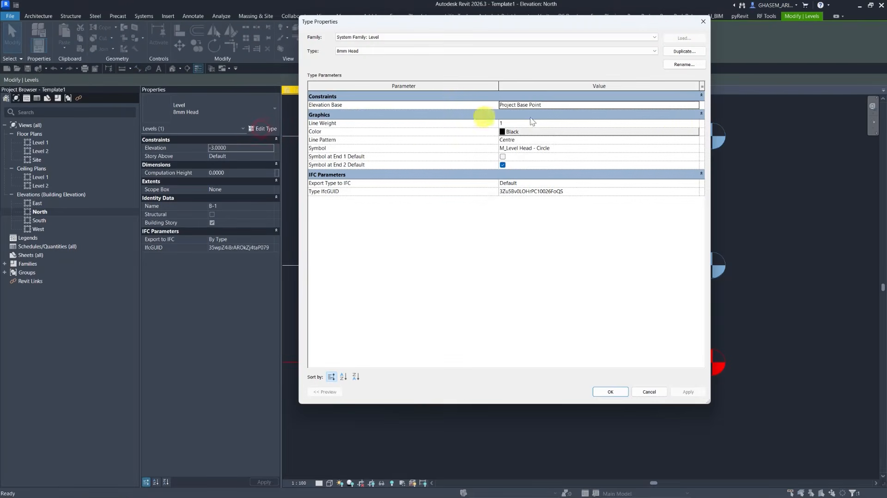
pyautogui.click(695, 147)
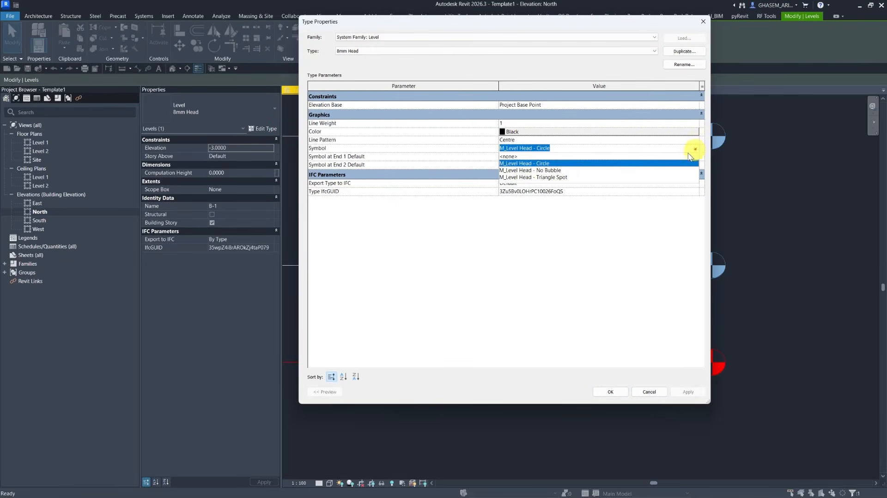
pyautogui.click(520, 178)
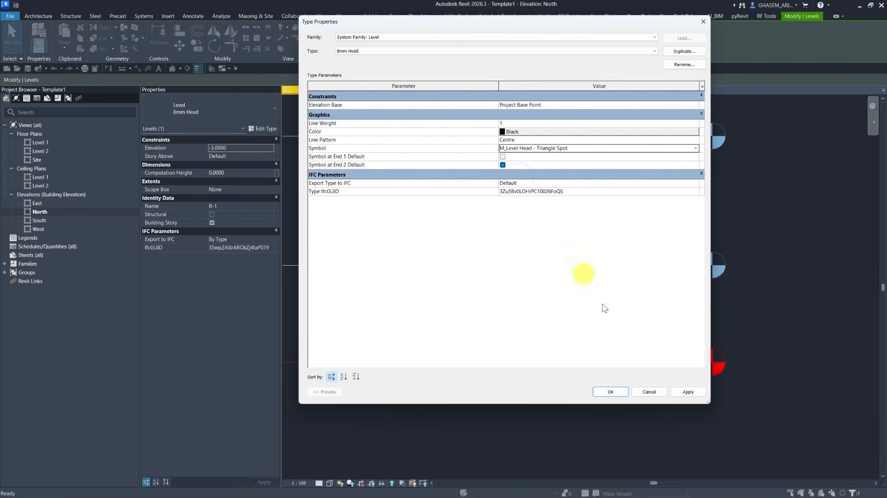
pyautogui.click(611, 392)
pyautogui.click(628, 403)
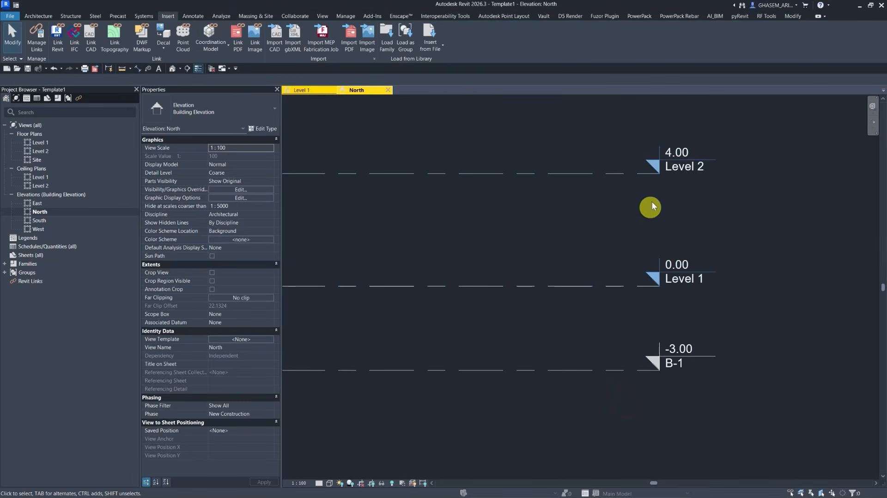
# - Look up the level type's symbol name, find the M_Level Head - Triangle Spot family by it, and open that family for editing
pyautogui.click(388, 174)
pyautogui.click(263, 129)
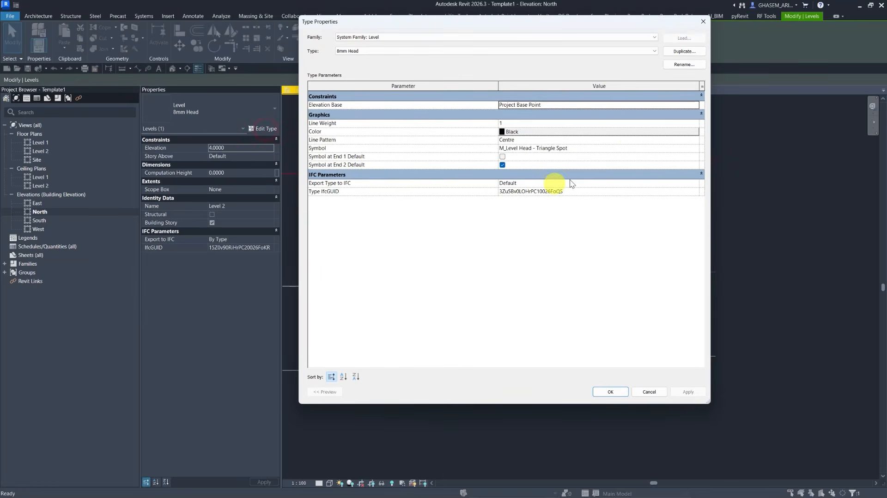
pyautogui.click(593, 151)
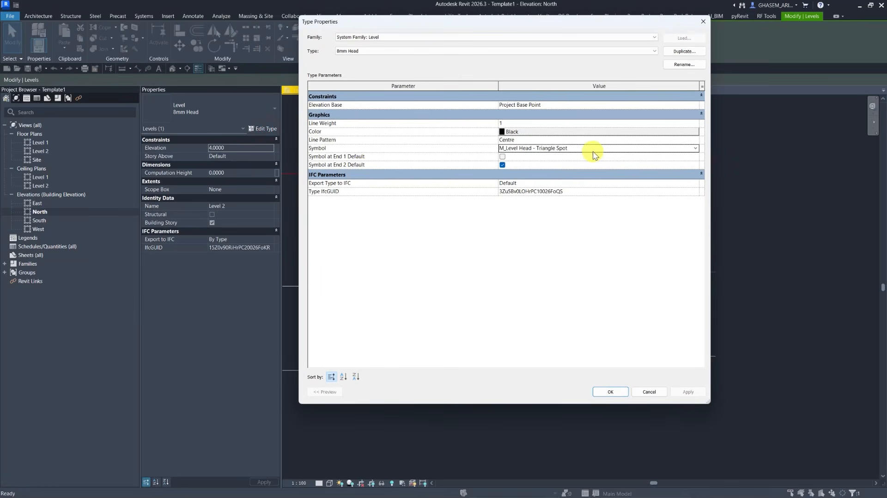
pyautogui.click(650, 393)
pyautogui.press('Escape')
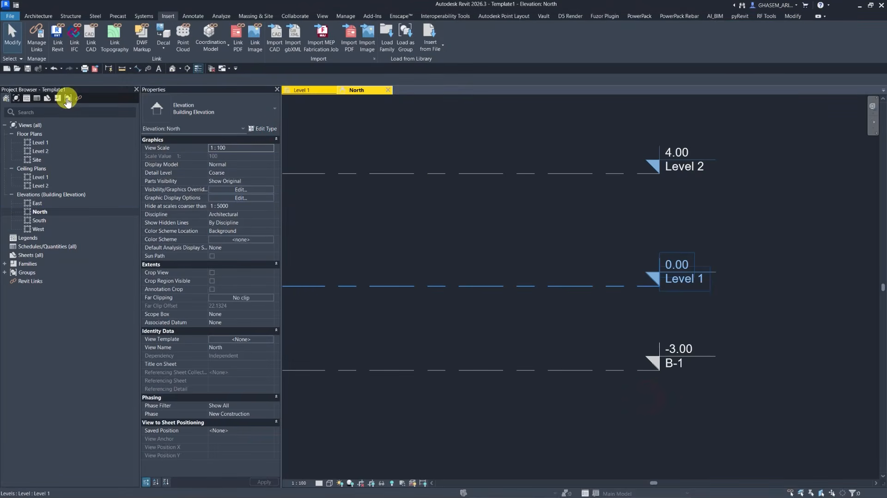
pyautogui.click(69, 107)
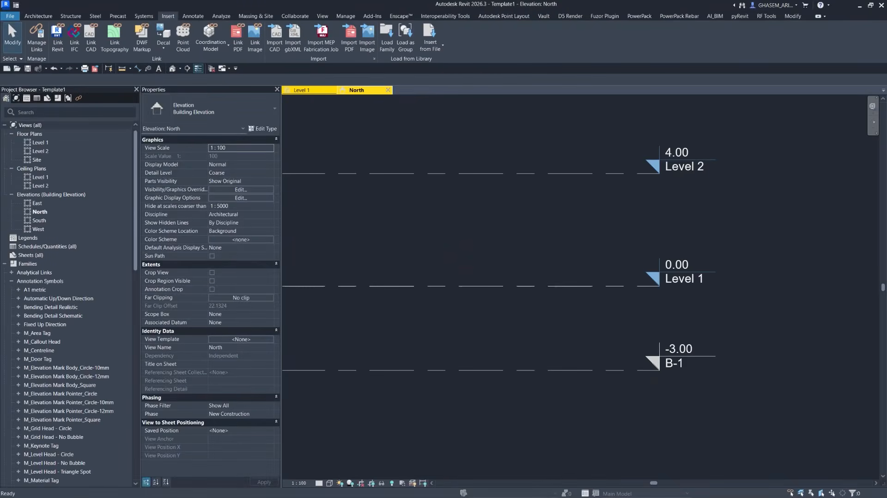
pyautogui.rightClick(58, 143)
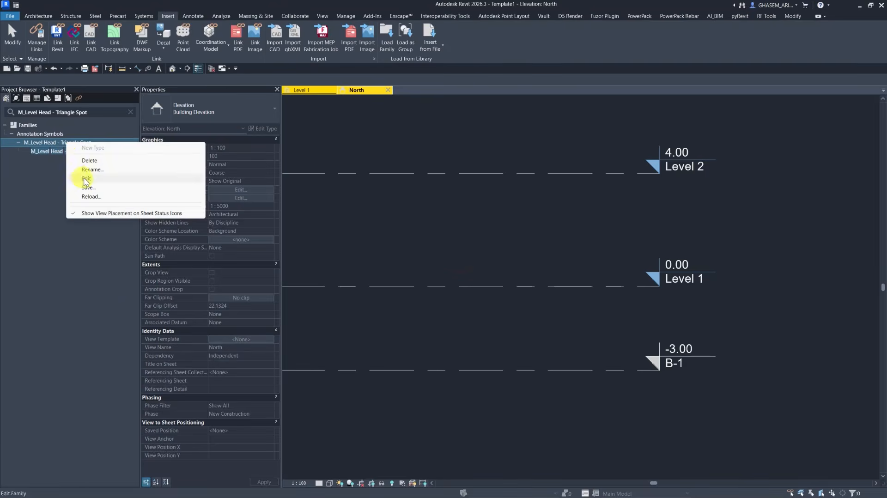
pyautogui.click(84, 179)
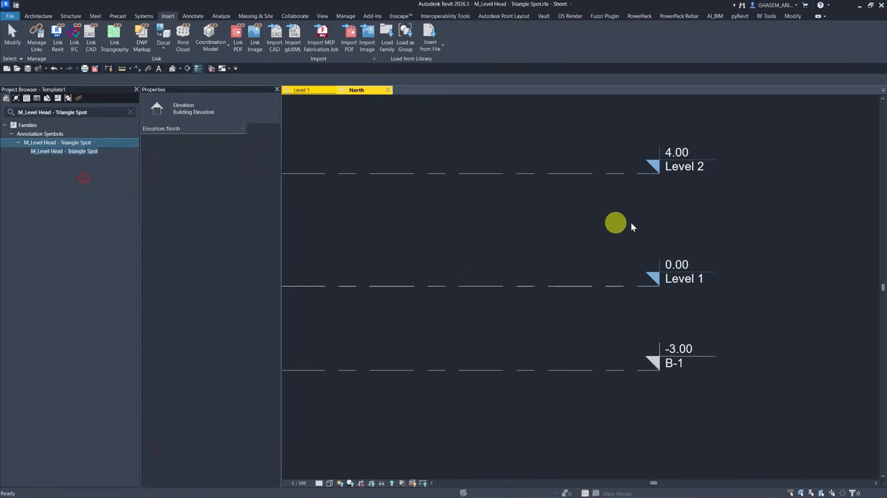
# - Set the color of the Elevation label's 3mm type to orange, RGB 255-128-000
pyautogui.click(635, 224)
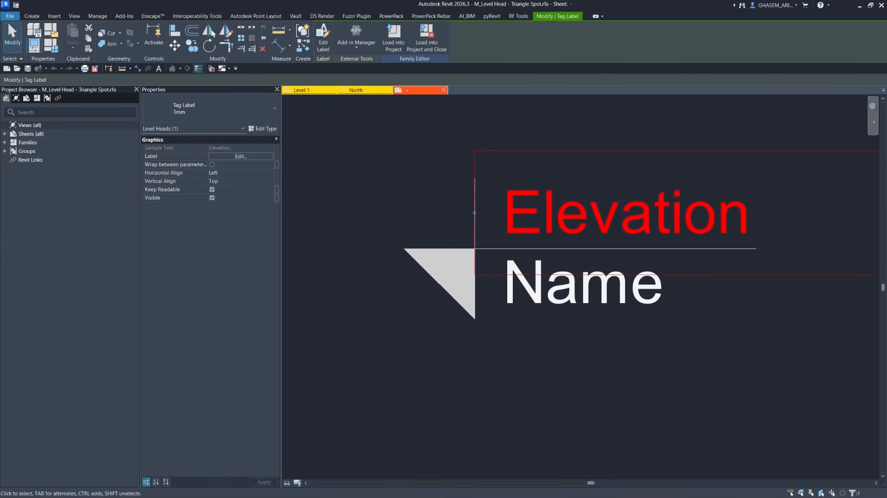
pyautogui.click(262, 128)
pyautogui.click(519, 105)
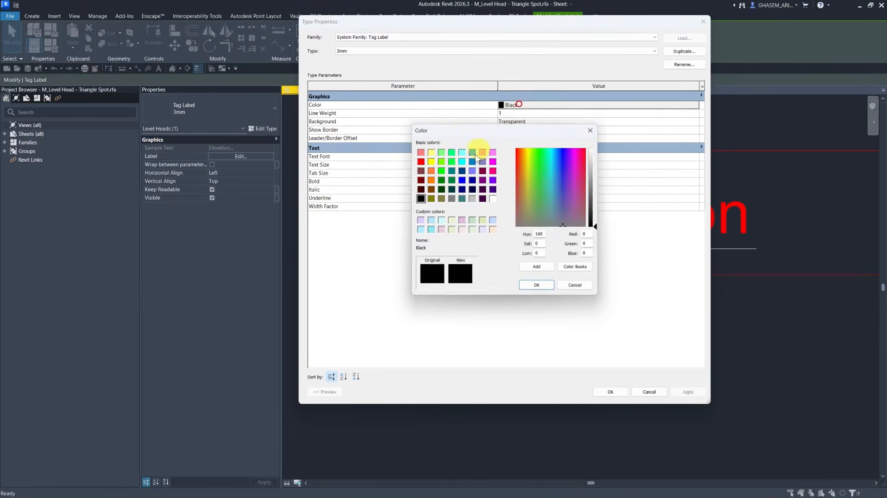
pyautogui.click(430, 180)
pyautogui.click(550, 287)
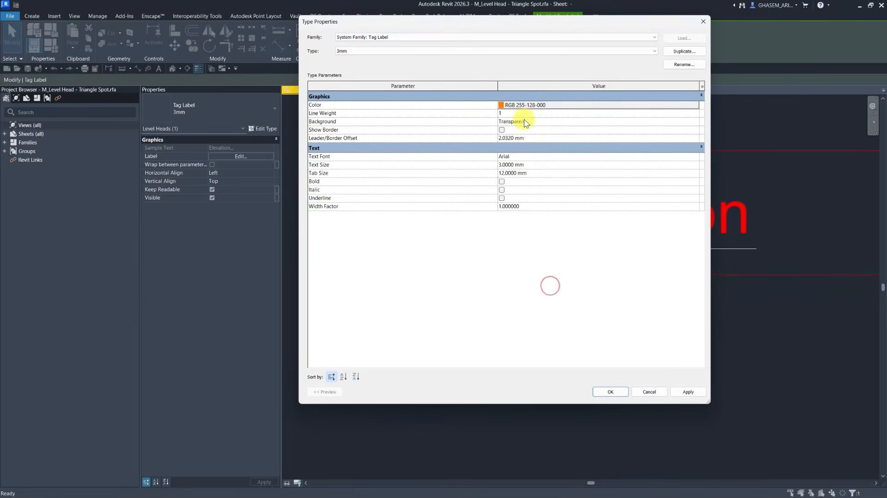
# - Set the 3mm label type's leader/border offset to 0.1 mm and its text font to Artifakt Element
pyautogui.click(537, 139)
pyautogui.write('0.1')
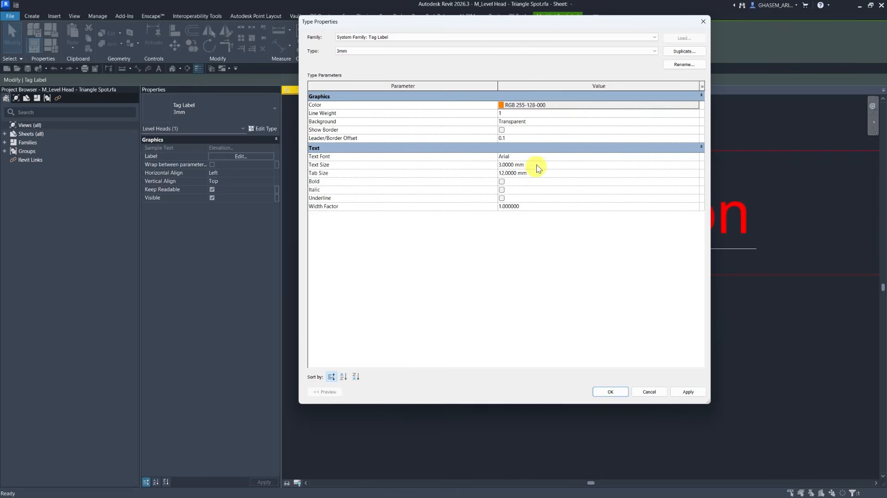
pyautogui.click(535, 156)
pyautogui.write('Ar')
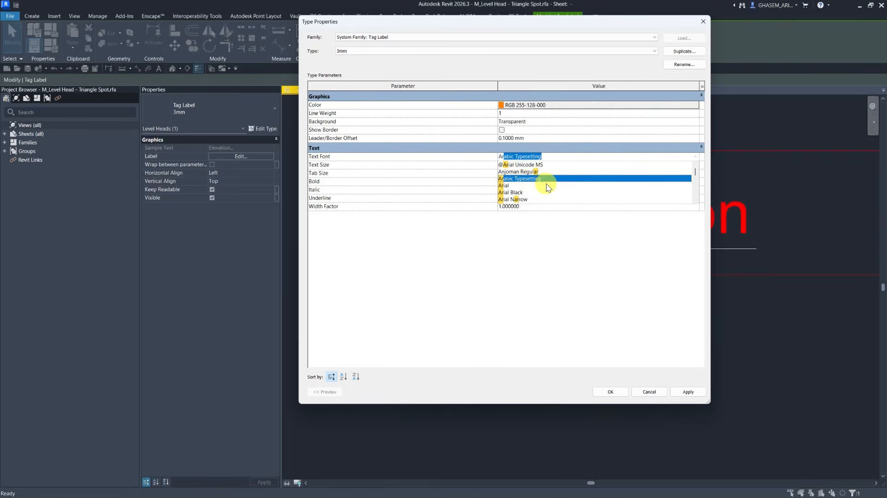
pyautogui.write('tifakt Element')
pyautogui.click(533, 167)
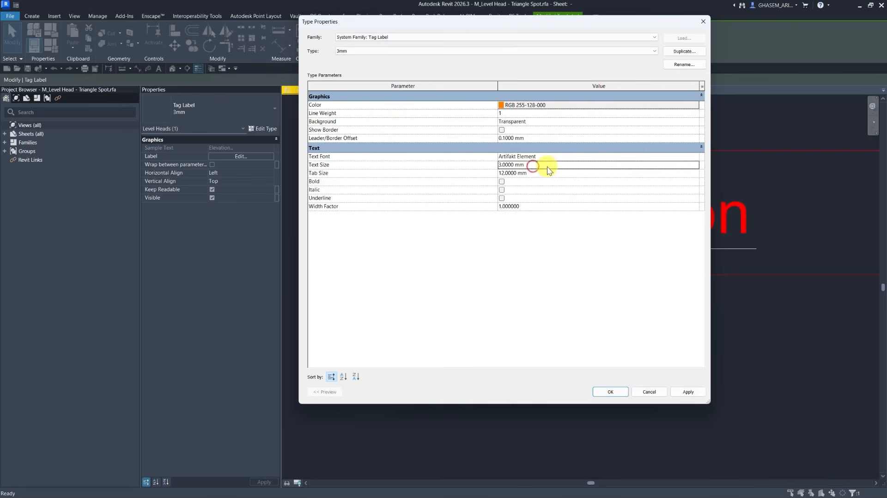
pyautogui.click(548, 167)
pyautogui.click(609, 391)
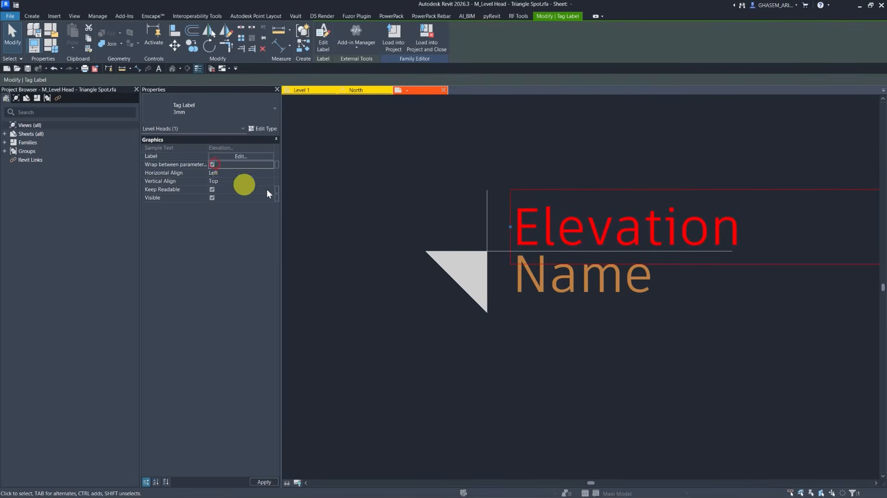
# - Turn on wrapping between parameters only for the Elevation and Name labels and narrow both label boxes to fit their text
pyautogui.click(534, 283)
pyautogui.click(213, 165)
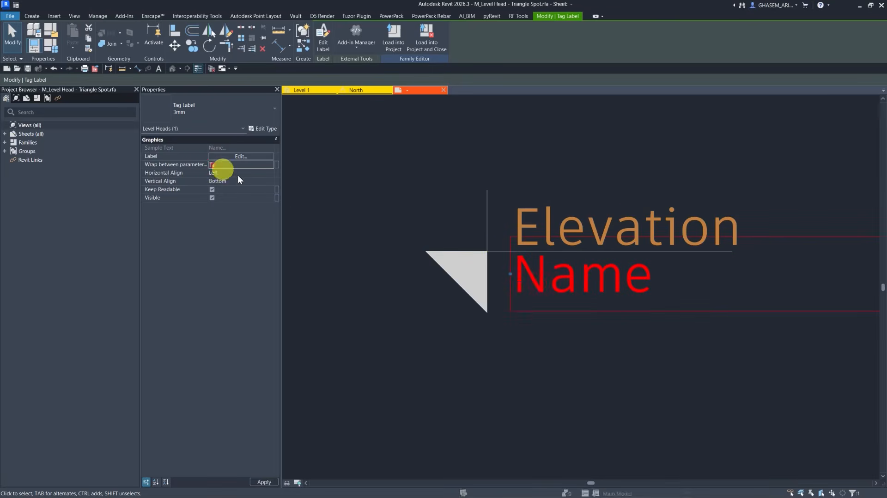
pyautogui.scroll(-1, 296, 190)
pyautogui.click(510, 210)
pyautogui.scroll(-4, 515, 220)
pyautogui.moveTo(647, 232); pyautogui.dragTo(524, 219, button='middle')
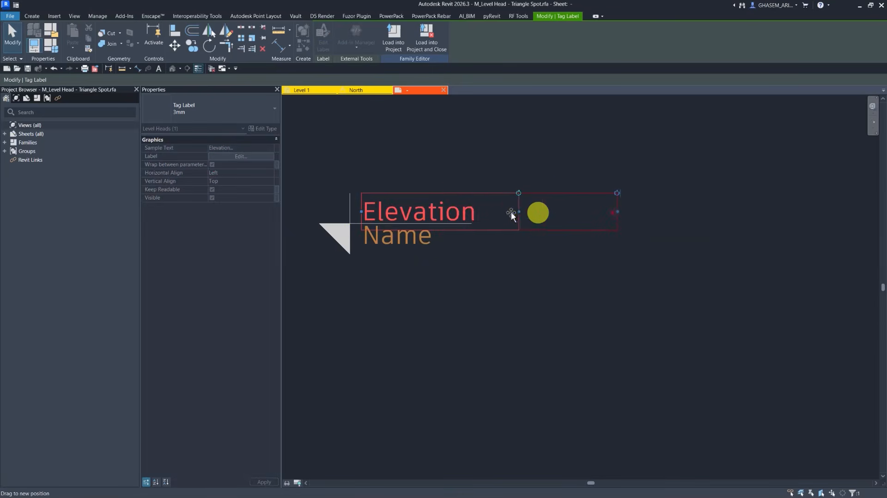
pyautogui.click(424, 244)
pyautogui.moveTo(618, 235); pyautogui.dragTo(476, 249)
pyautogui.click(452, 277)
# - In the Elevation label's parameters, start a calculated value named sym of type Text
pyautogui.click(409, 212)
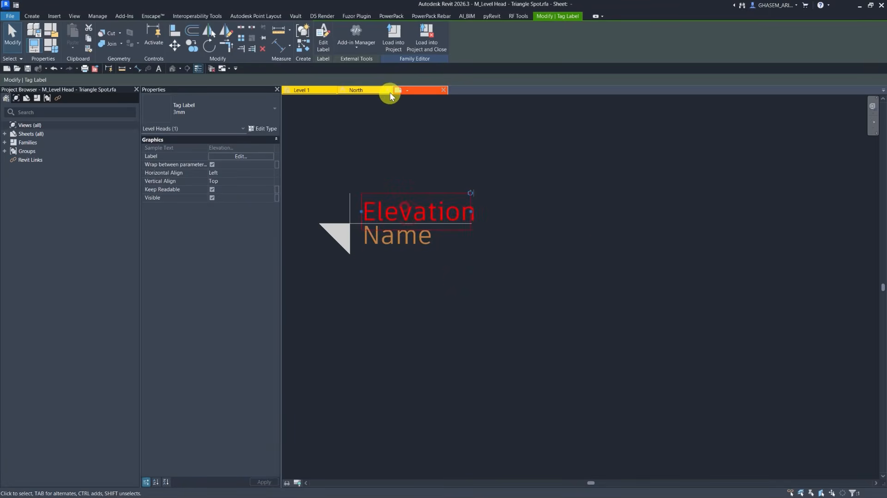
pyautogui.click(332, 42)
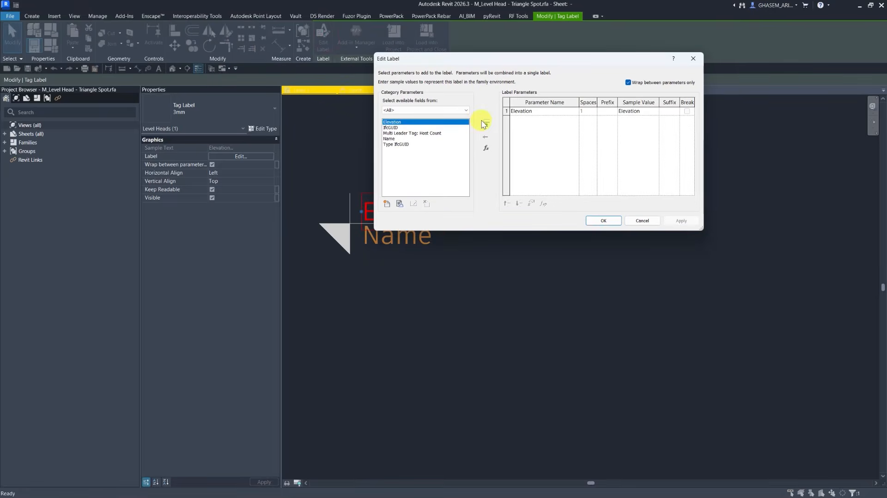
pyautogui.click(487, 147)
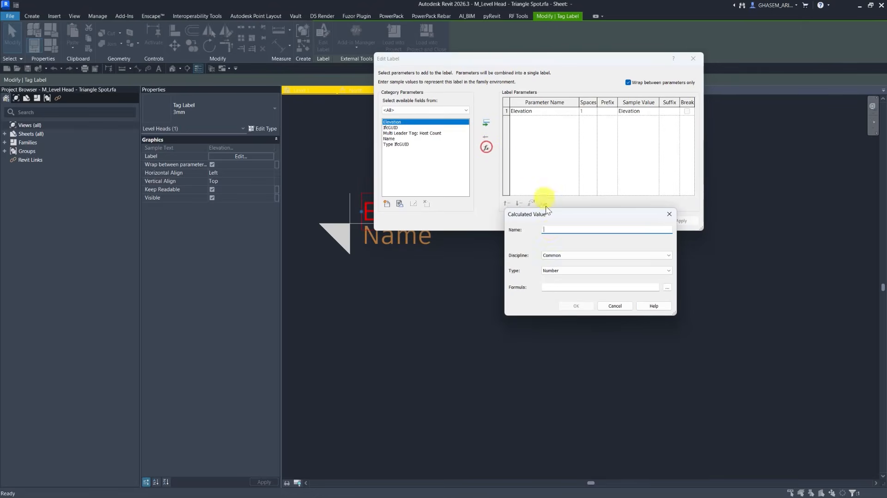
pyautogui.write('sym')
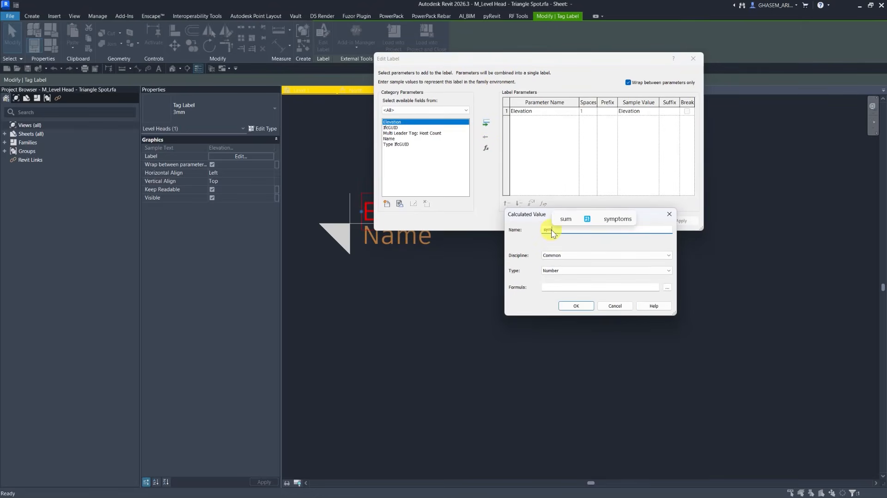
pyautogui.click(554, 270)
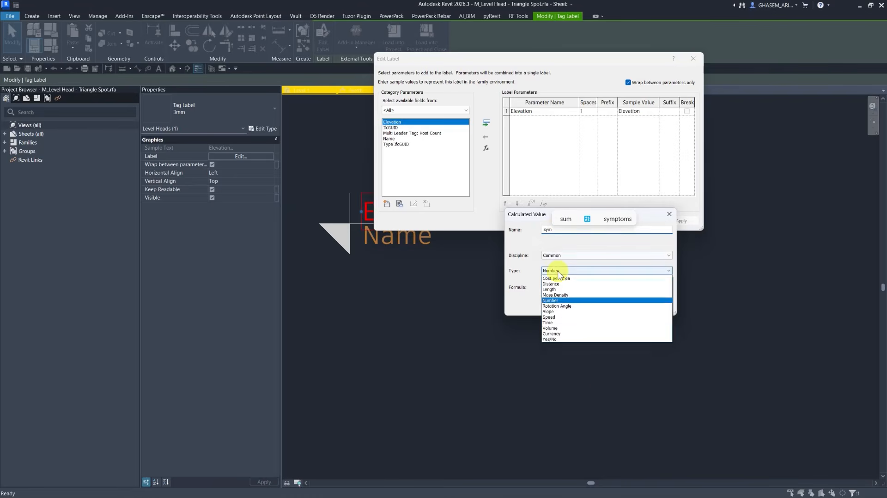
pyautogui.click(556, 277)
# - Give the calculated value sym the formula if(Elevation = 0 , "±" , if(Elevation > 0 ,"+", "")) and add it to the label
pyautogui.click(563, 287)
pyautogui.write('i')
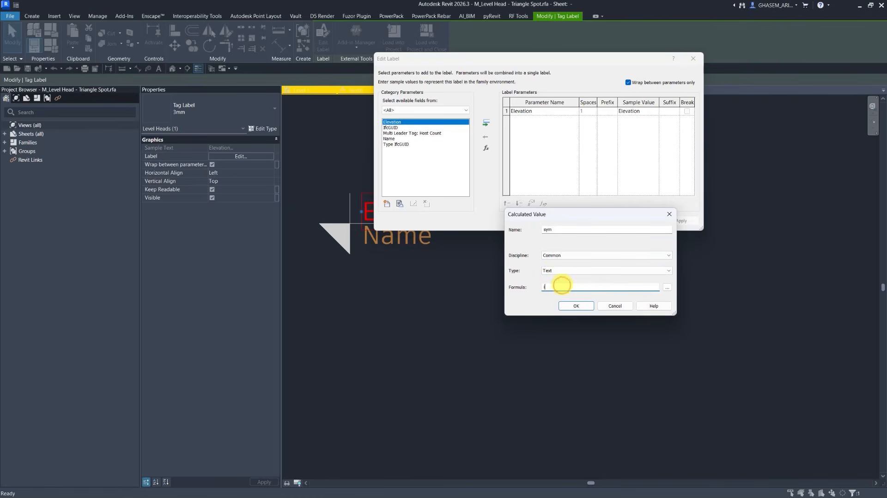
pyautogui.write('f(')
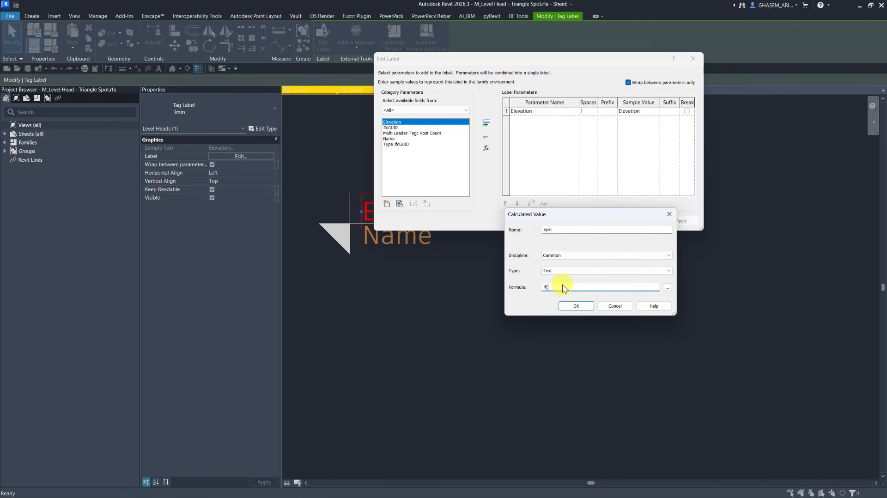
pyautogui.click(668, 288)
pyautogui.click(557, 231)
pyautogui.click(573, 323)
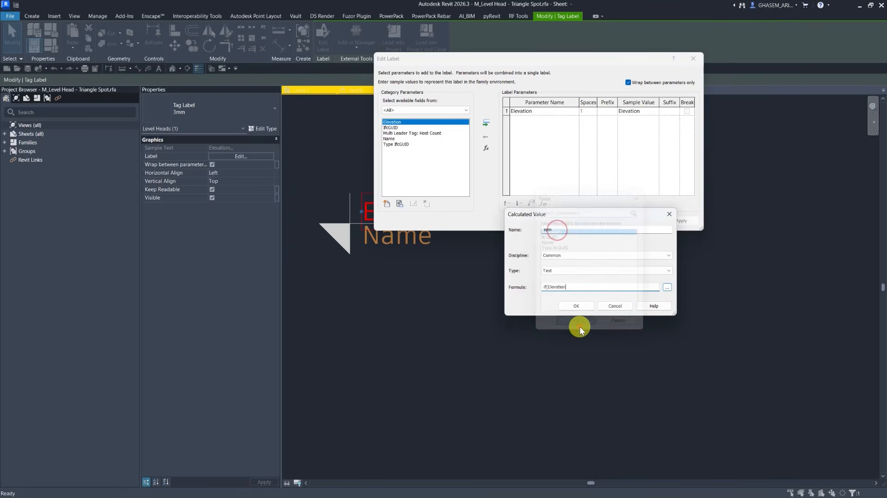
pyautogui.write('= 0 , "±')
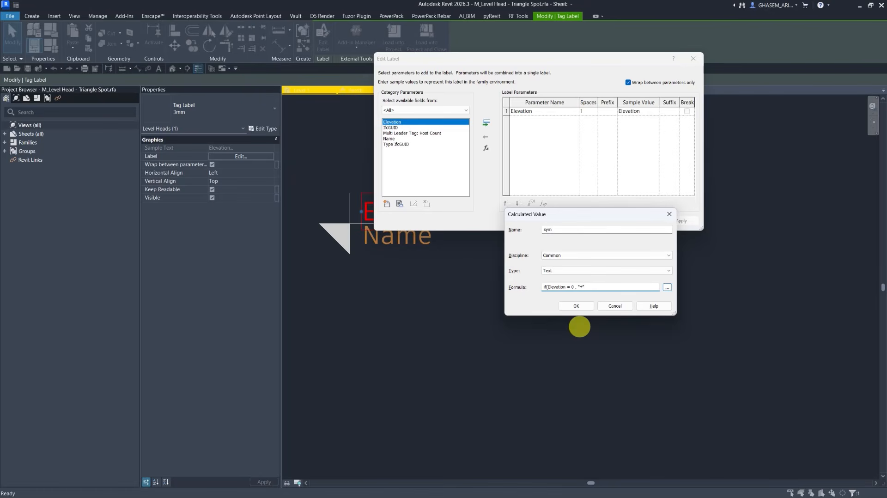
pyautogui.write('if(')
pyautogui.click(667, 288)
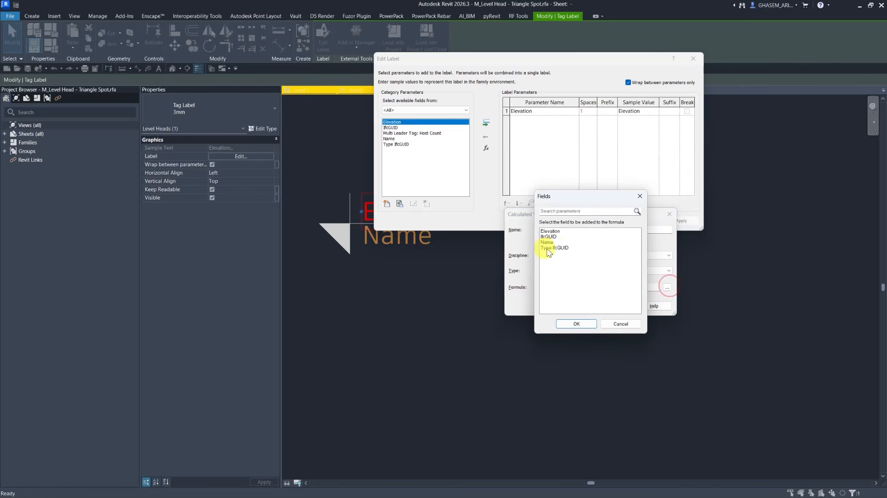
pyautogui.doubleClick(553, 232)
pyautogui.write('> 0 ,')
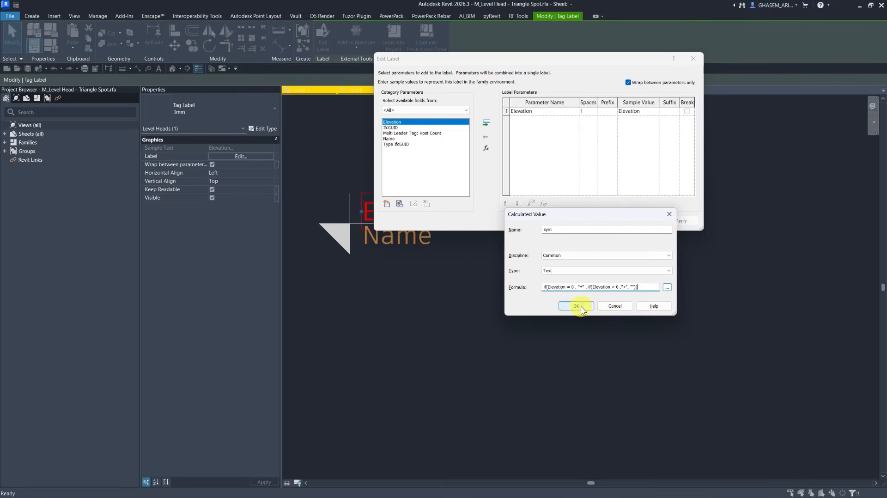
pyautogui.click(576, 306)
# - Place sym before Elevation in the label with sample value +, and set Elevation's spaces to 0
pyautogui.click(507, 204)
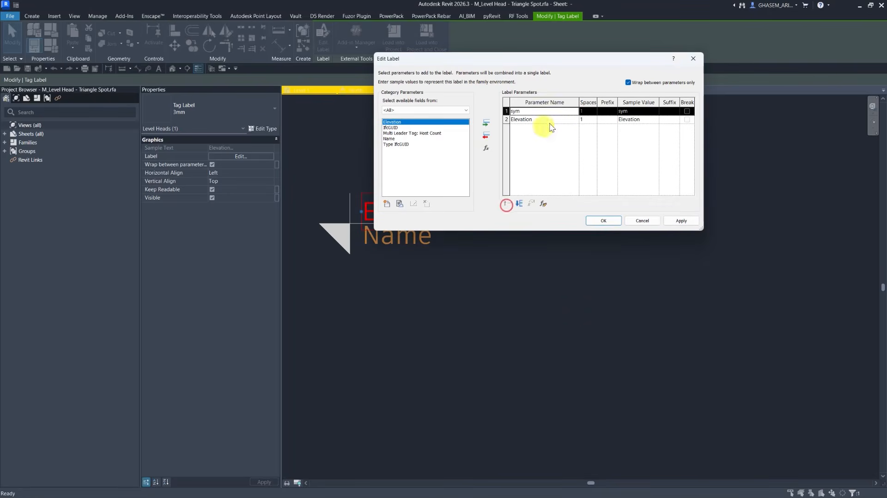
pyautogui.click(632, 111)
pyautogui.write('+')
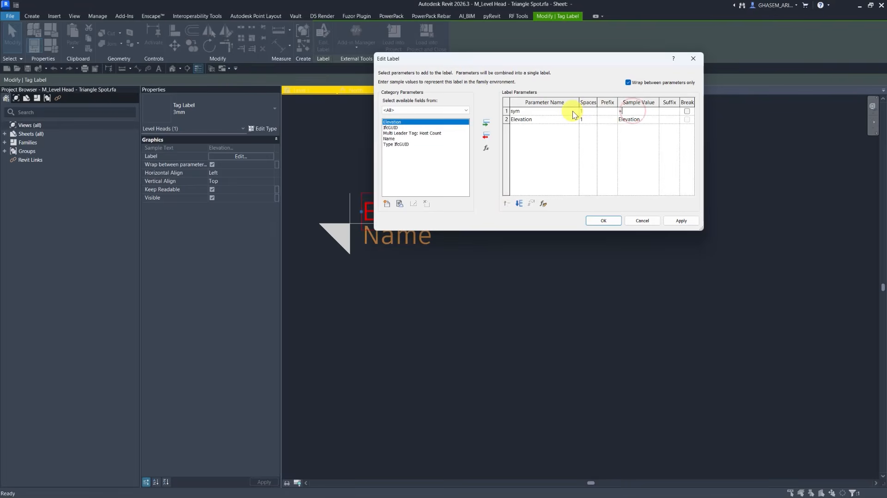
pyautogui.write('0')
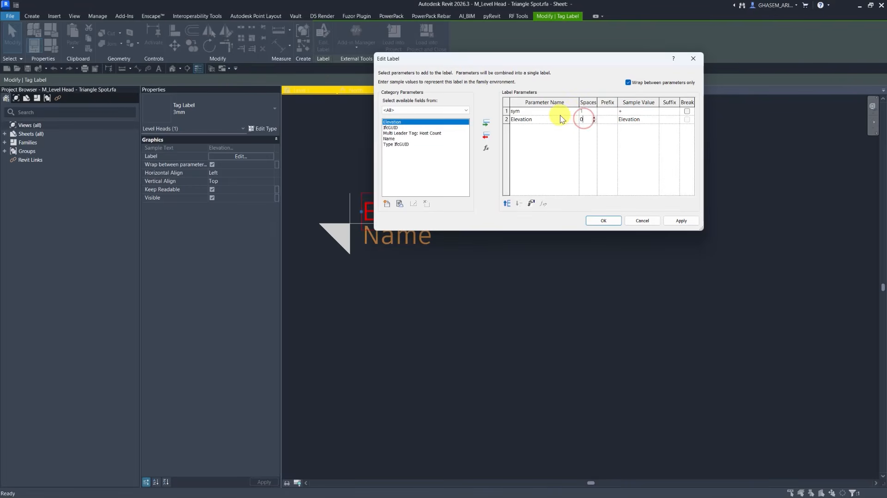
pyautogui.click(559, 130)
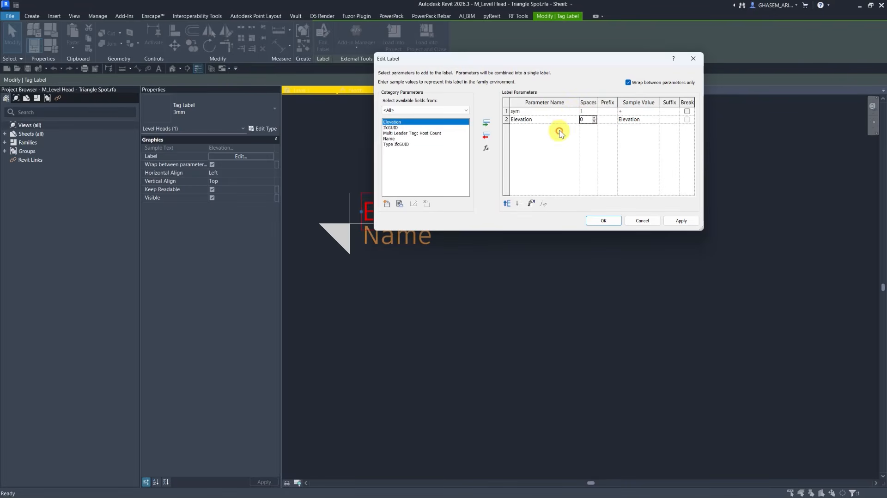
# - Apply the level head label edit that combines sym and Elevation, and load the family into the Template1 project
pyautogui.click(601, 221)
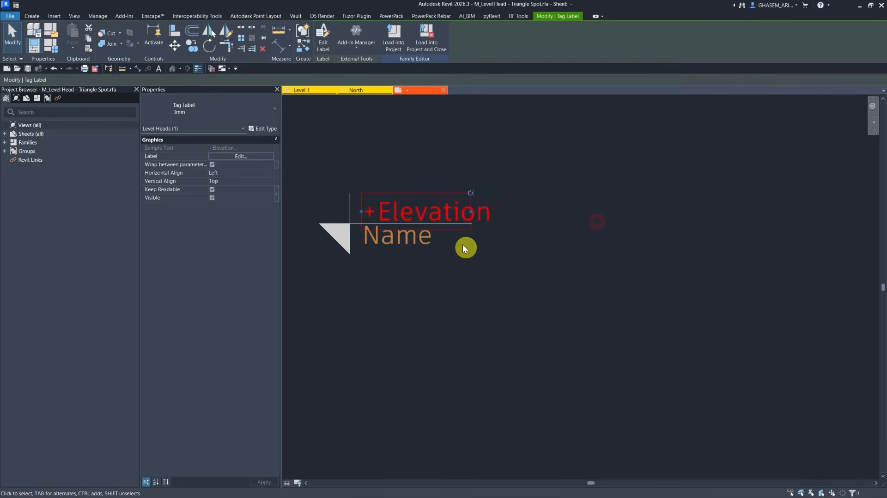
pyautogui.click(426, 111)
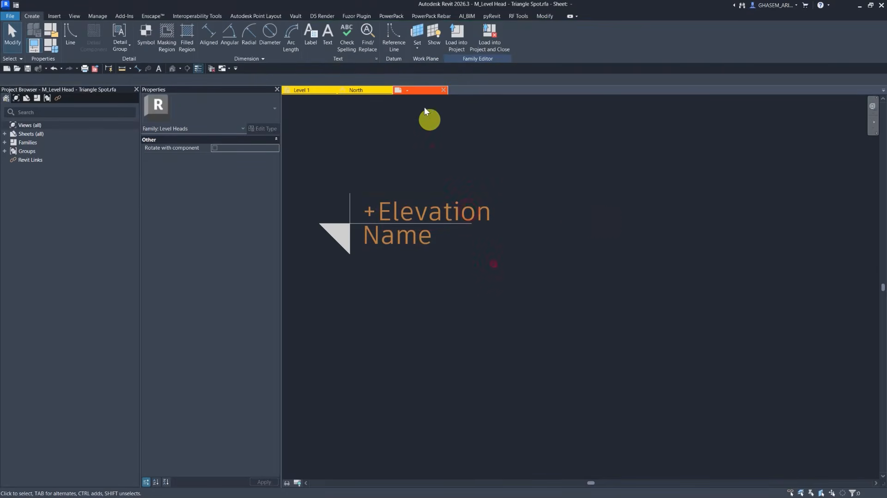
pyautogui.click(459, 48)
pyautogui.click(455, 230)
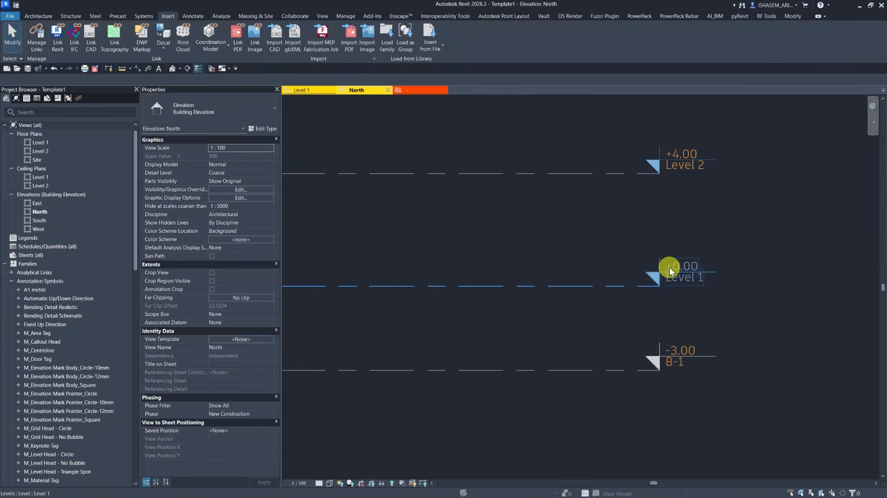
# - Close the triangle level head family without saving it and open the Level 1 floor plan
pyautogui.click(443, 90)
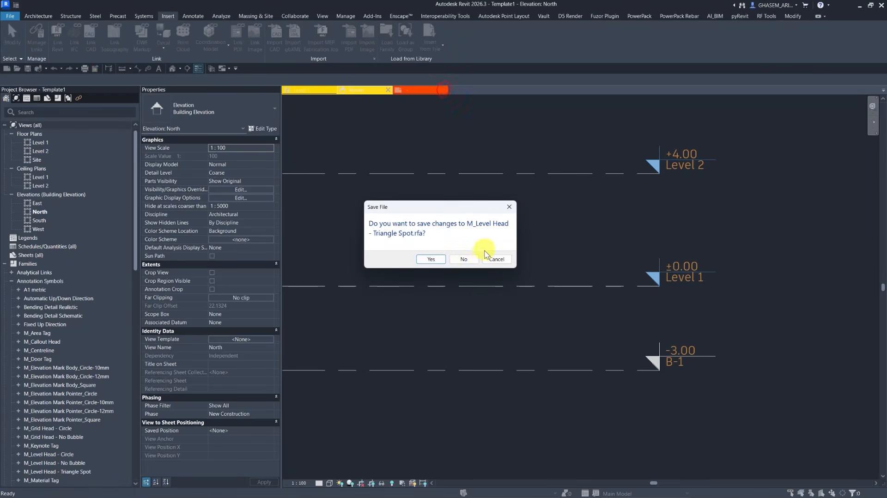
pyautogui.click(465, 258)
pyautogui.click(563, 244)
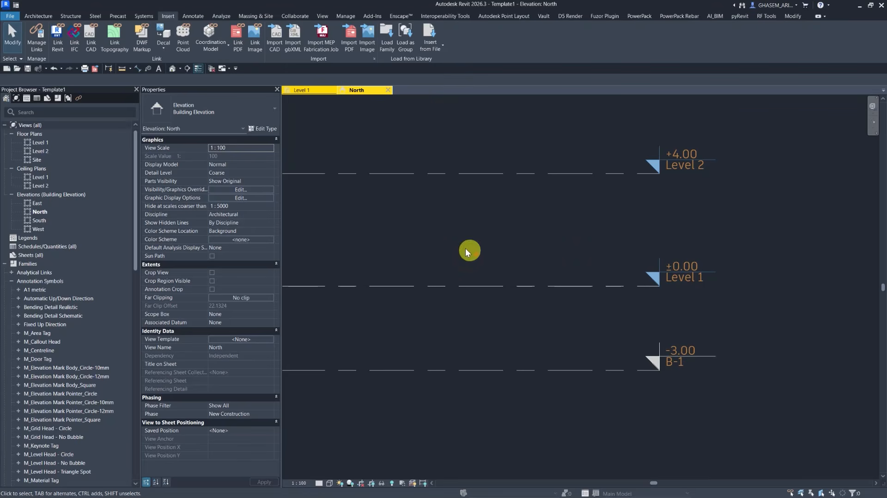
pyautogui.doubleClick(41, 142)
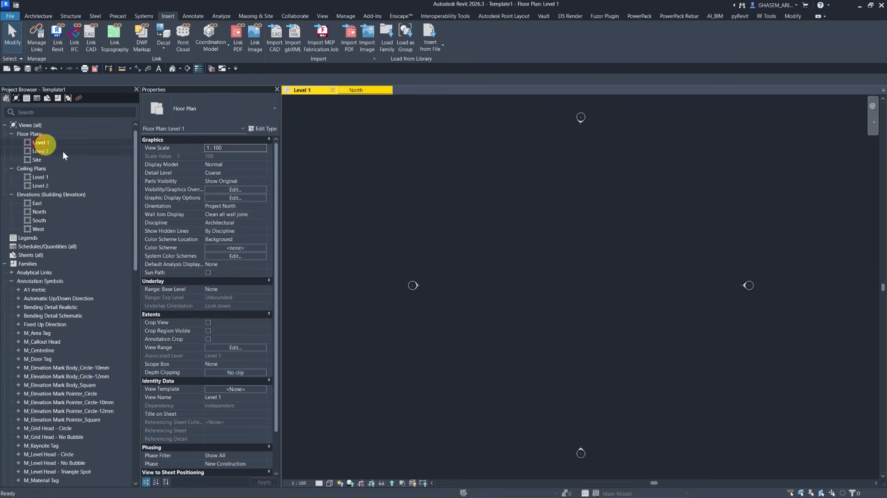
pyautogui.scroll(-2, 515, 245)
# - Start a wall and duplicate the Generic - 200mm basic wall type under the name Wll 200mm
pyautogui.click(39, 16)
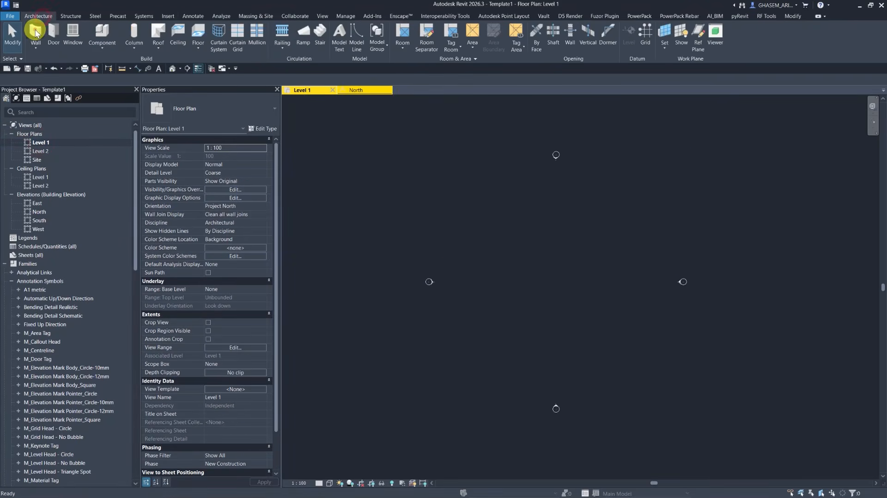
pyautogui.click(35, 32)
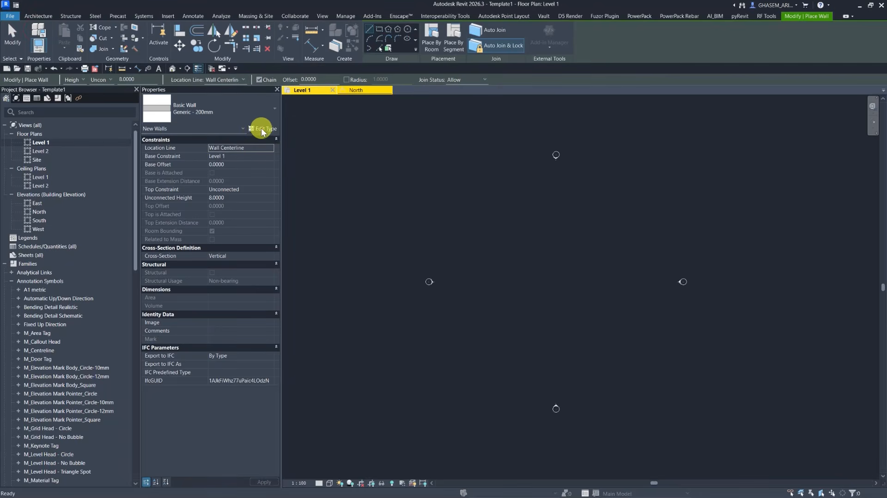
pyautogui.click(263, 130)
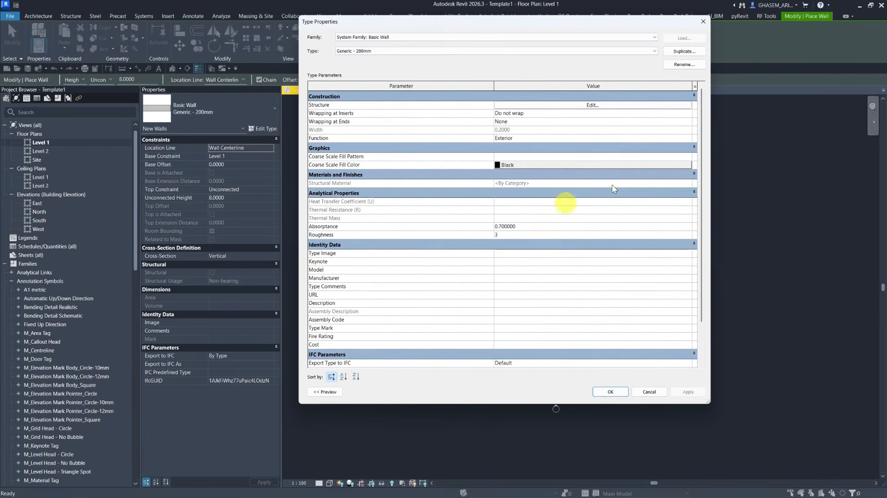
pyautogui.click(686, 52)
pyautogui.write('wal')
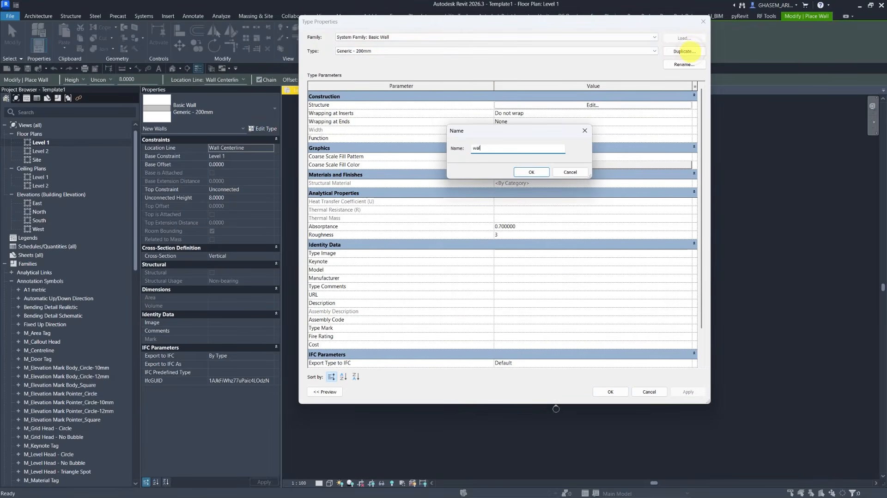
pyautogui.write('l 200')
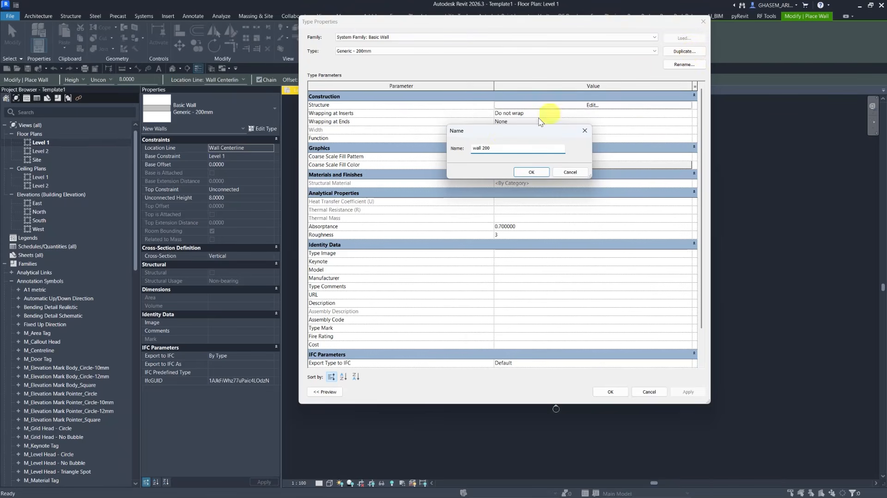
pyautogui.moveTo(497, 151); pyautogui.dragTo(437, 157)
pyautogui.write('W')
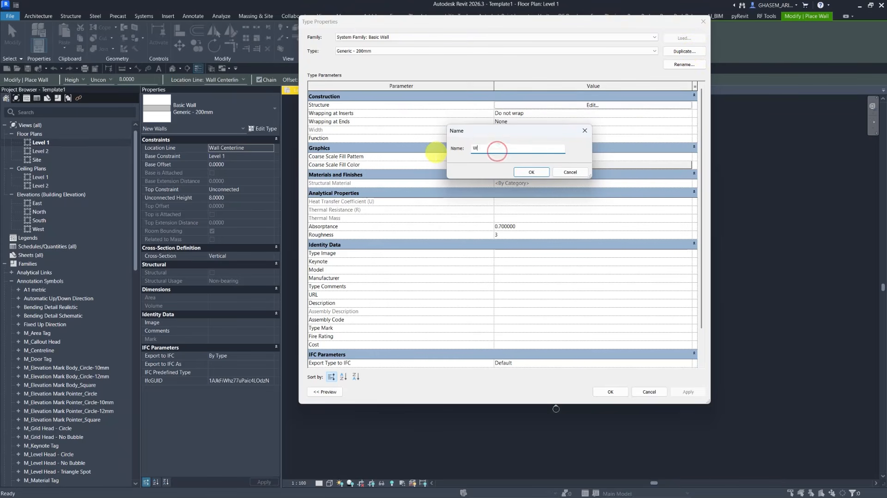
pyautogui.write('ll 2')
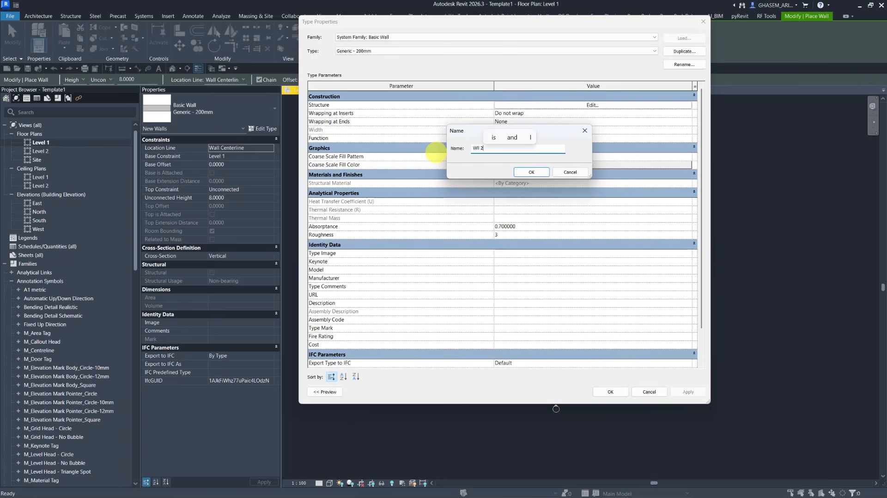
pyautogui.write('00mm')
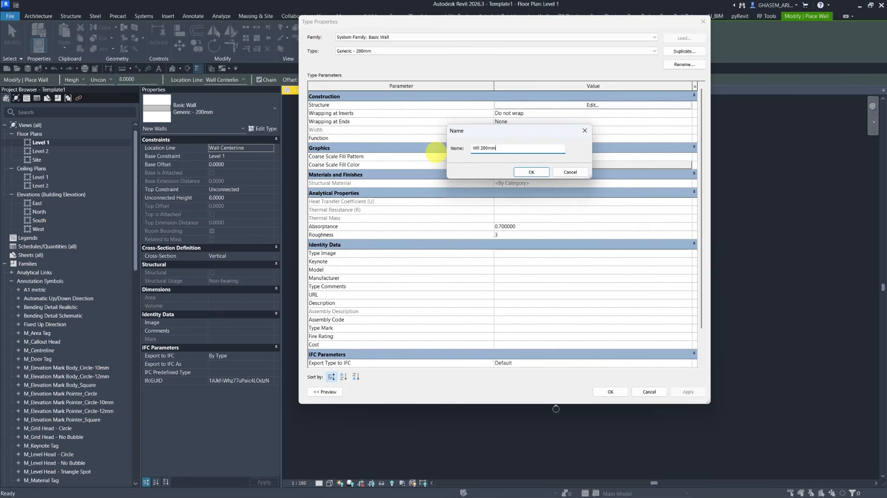
pyautogui.click(532, 172)
# - Assign Concrete Masonry Units to the Wll 200mm structure layer, with Use Render Appearance enabled for its shading
pyautogui.click(540, 105)
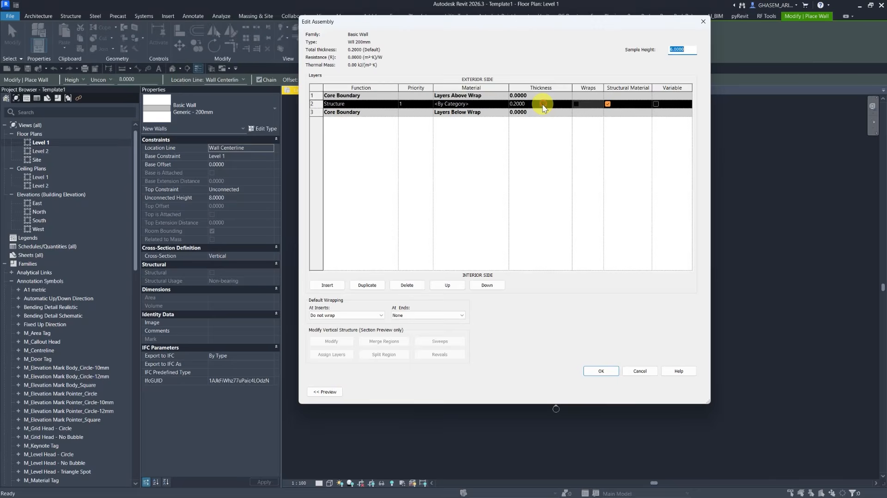
pyautogui.click(504, 102)
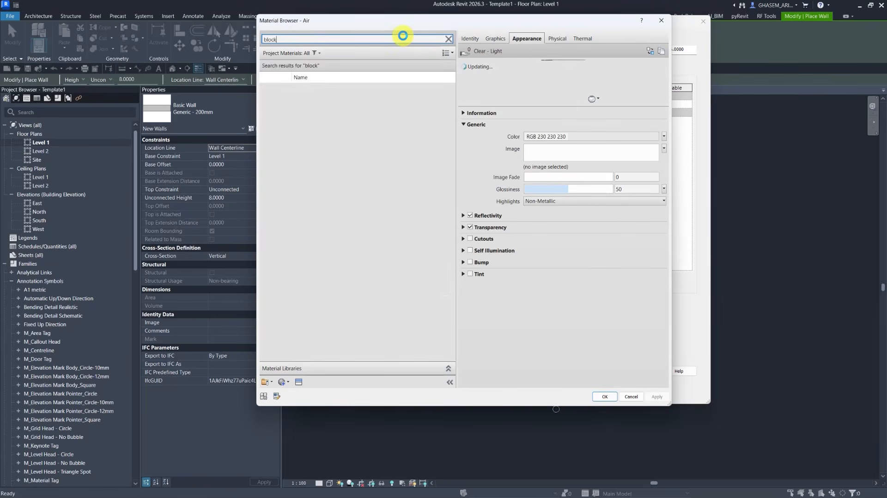
pyautogui.click(306, 102)
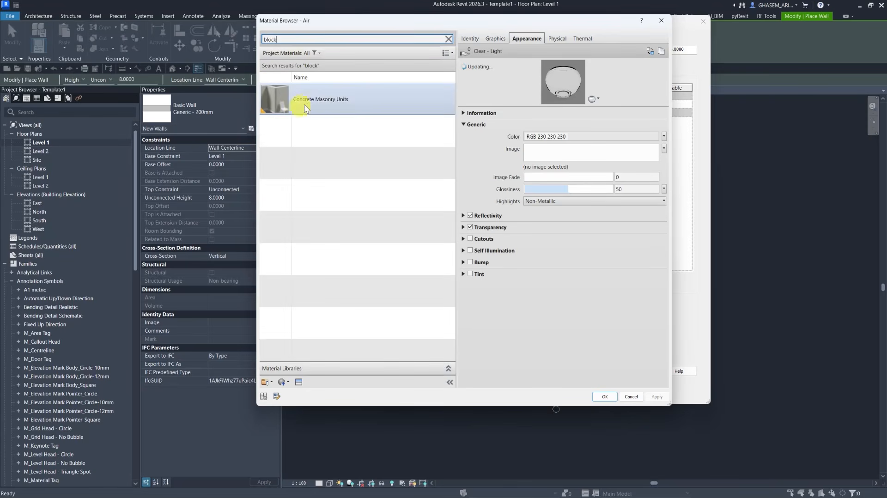
pyautogui.click(497, 38)
pyautogui.click(525, 66)
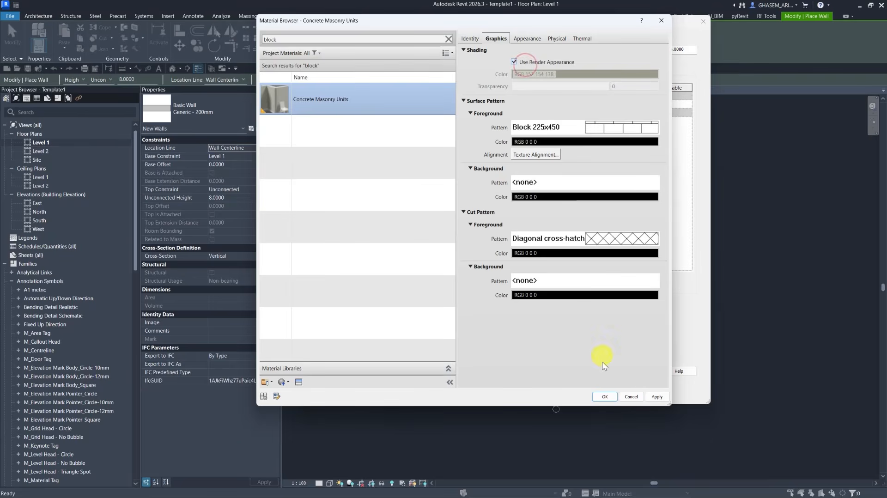
pyautogui.click(605, 397)
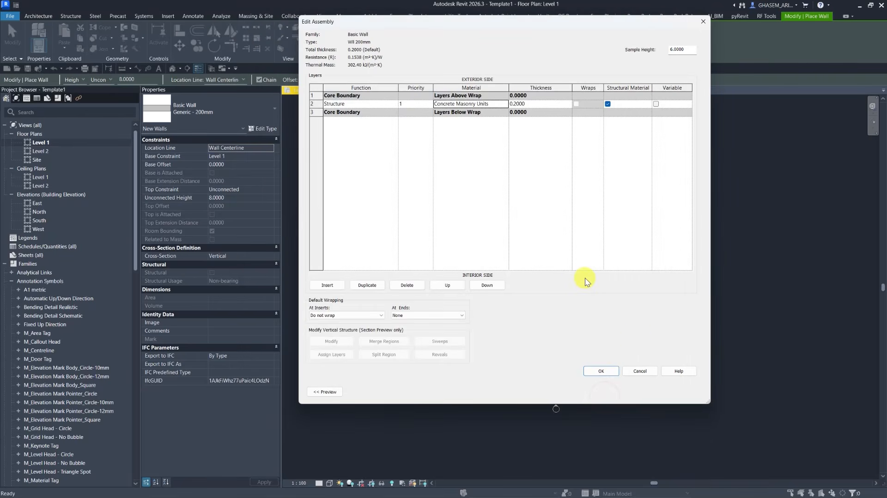
pyautogui.click(599, 374)
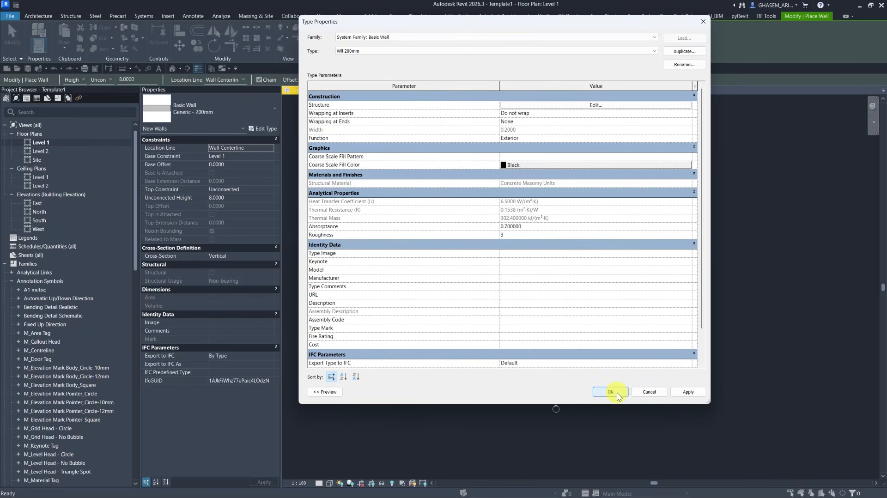
pyautogui.click(616, 395)
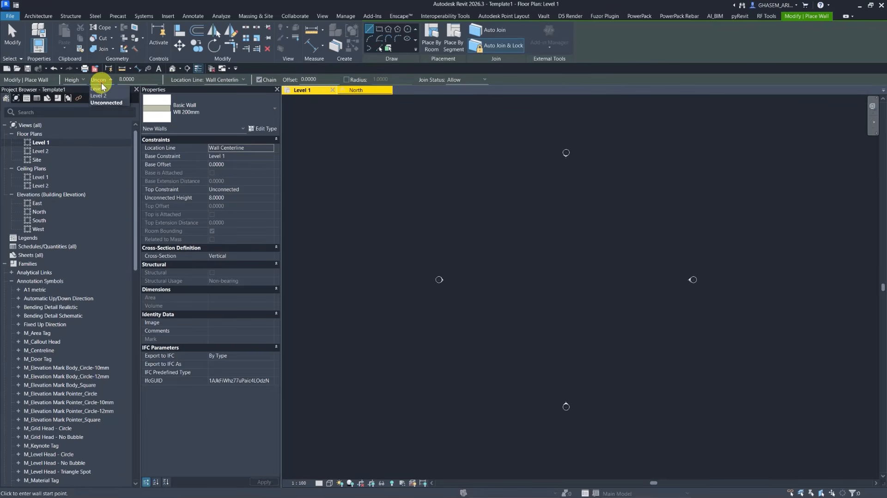
# - Set the new wall's height up to Level 2 and its location line to Core Face: Exterior
pyautogui.click(105, 102)
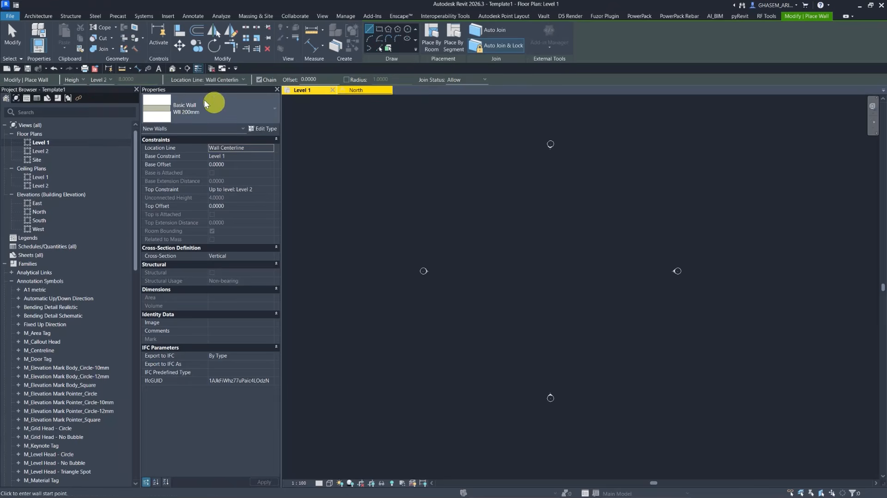
pyautogui.click(225, 80)
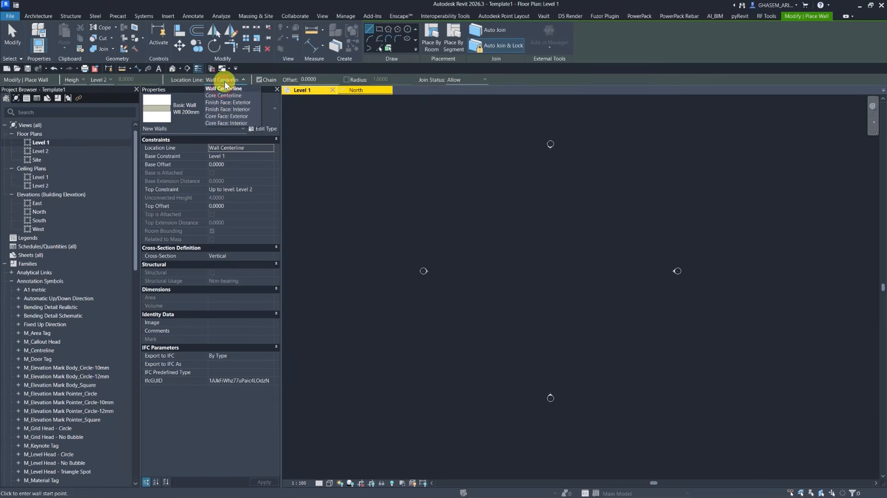
pyautogui.click(233, 117)
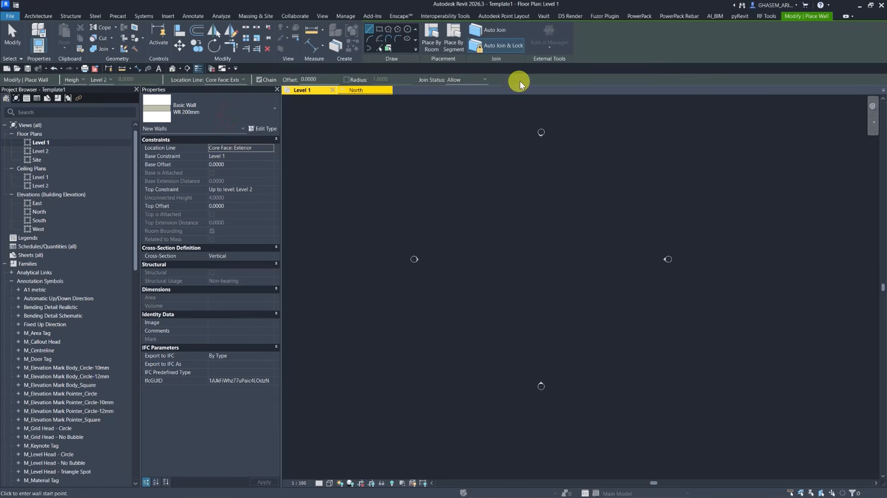
# - Draw two connected trial walls in the Level 1 plan, one slightly sloped and one vertical
pyautogui.click(447, 200)
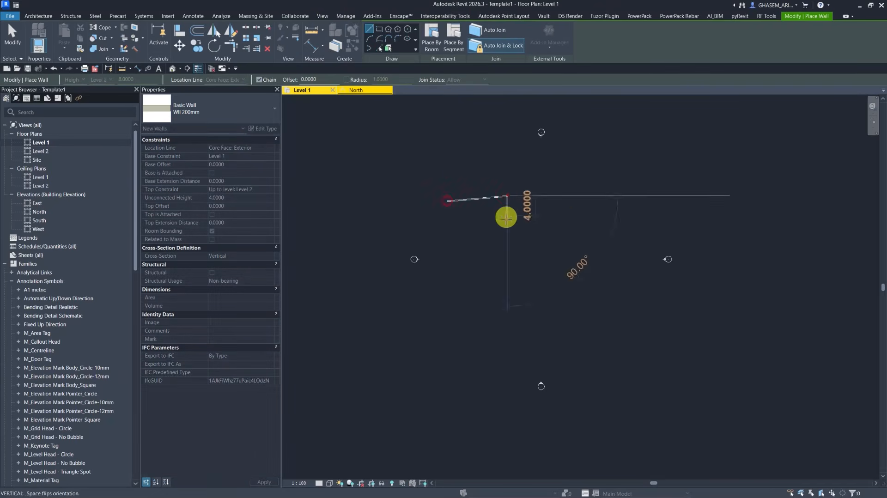
pyautogui.click(507, 196)
pyautogui.click(507, 224)
pyautogui.click(15, 34)
# - Delete both trial walls from the Level 1 plan
pyautogui.scroll(1, 492, 212)
pyautogui.moveTo(549, 183); pyautogui.dragTo(462, 217)
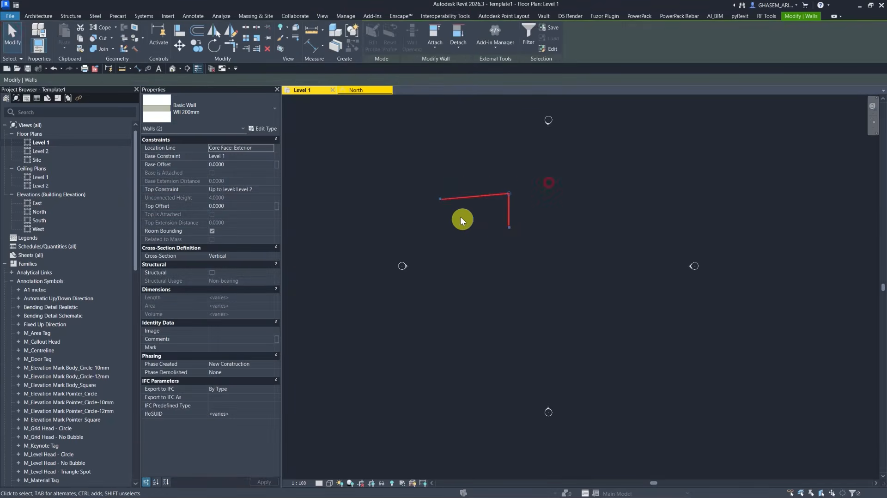
pyautogui.press('Delete')
pyautogui.scroll(1, 654, 212)
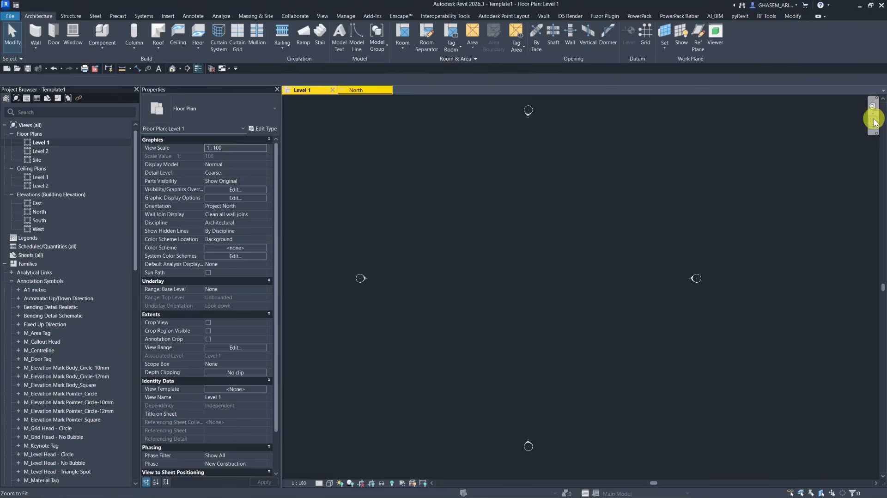
pyautogui.click(873, 118)
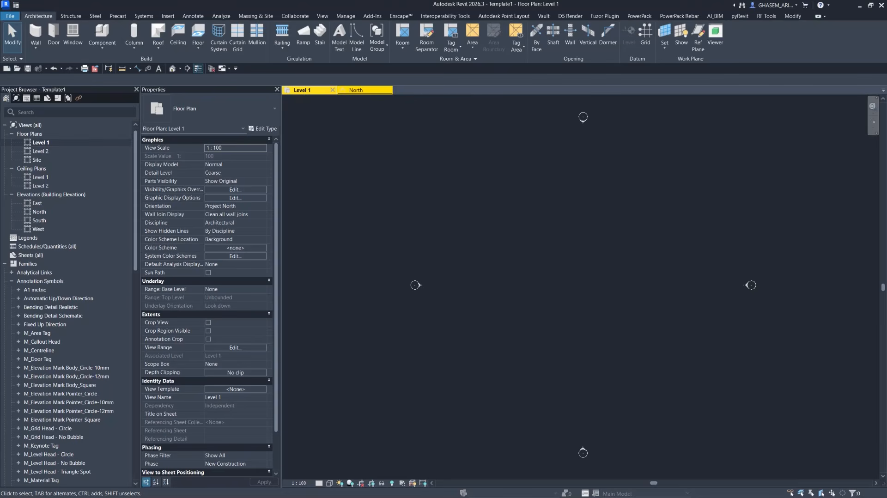
pyautogui.click(628, 287)
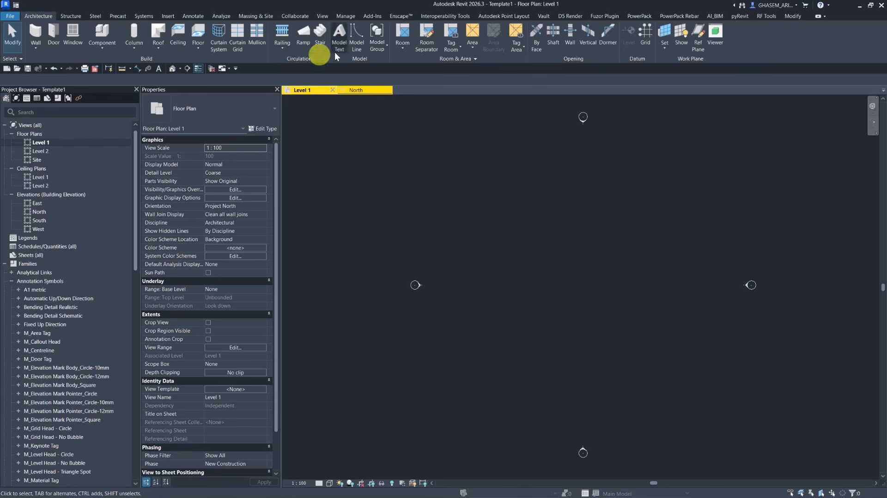
# - Create a new Project Browser organization scheme for views named BIM-LOD
pyautogui.doubleClick(11, 264)
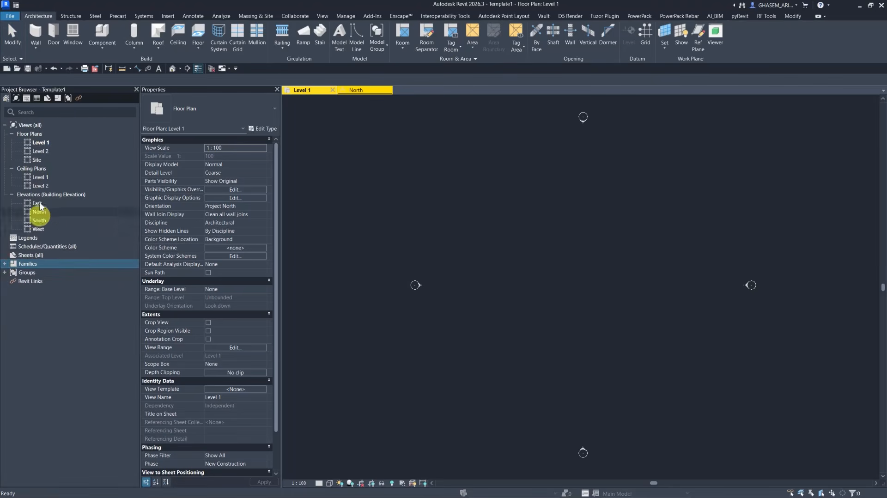
pyautogui.click(30, 126)
pyautogui.rightClick(30, 126)
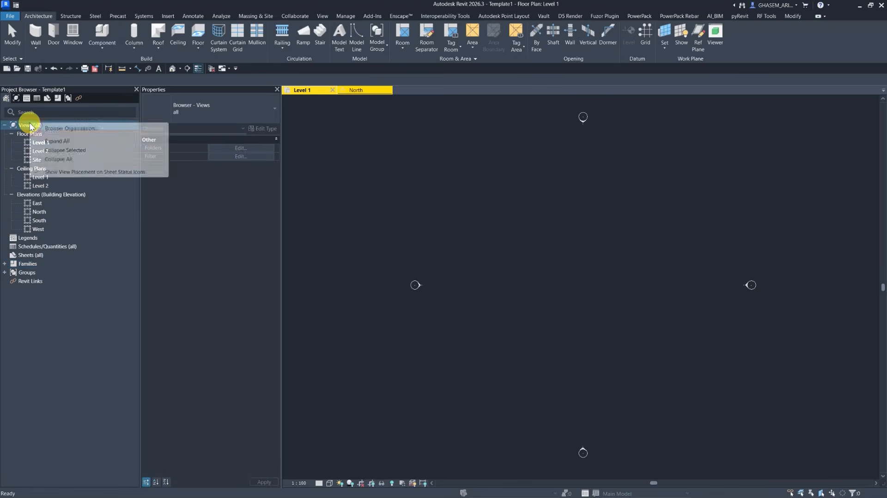
pyautogui.click(69, 128)
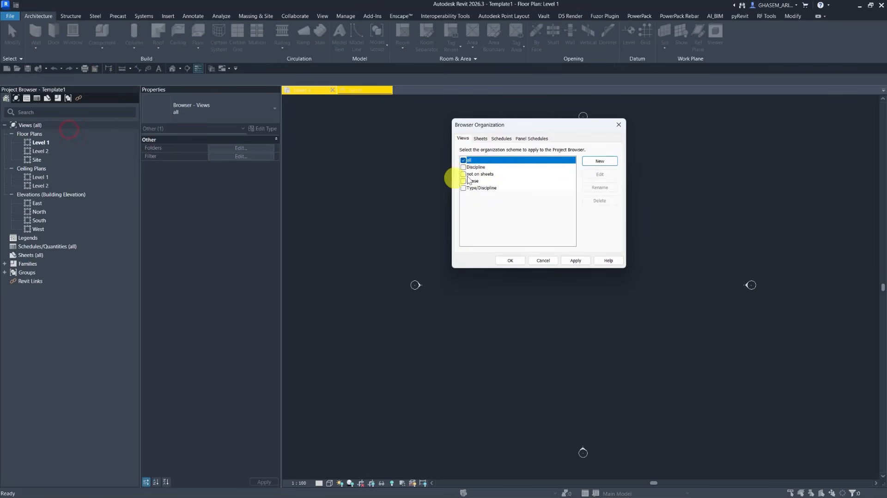
pyautogui.click(610, 167)
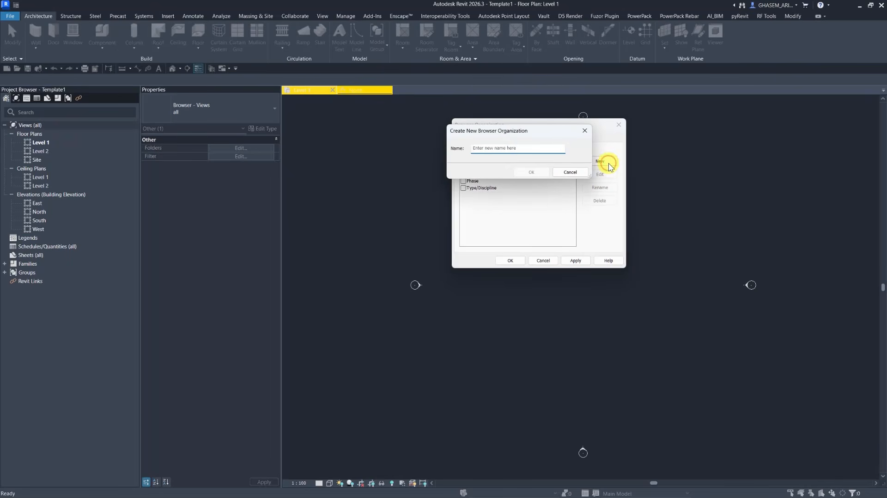
pyautogui.write('BIM')
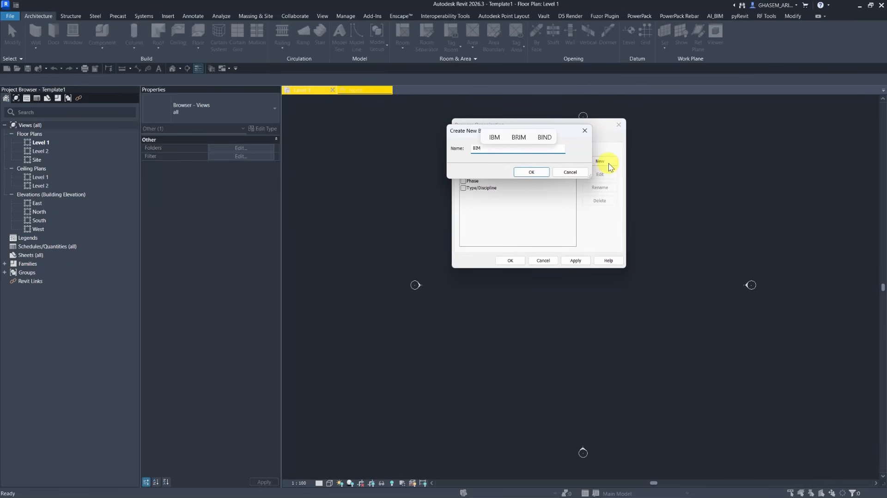
pyautogui.write('-LOD')
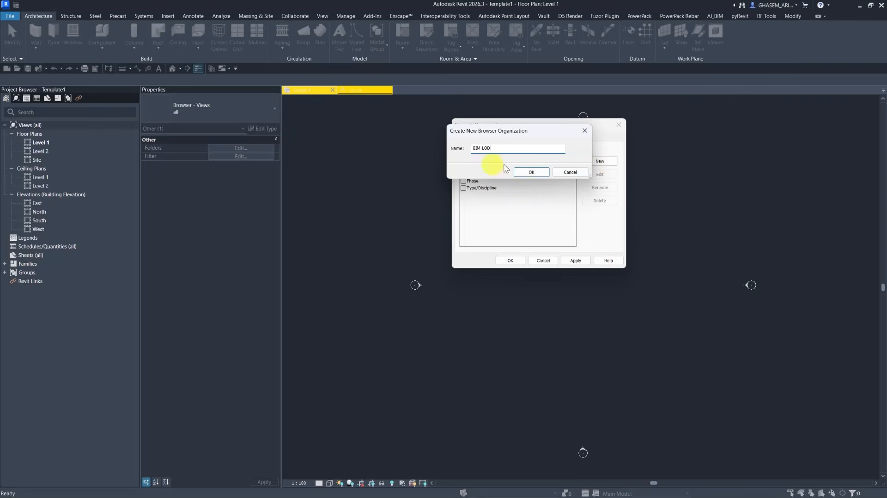
pyautogui.click(532, 172)
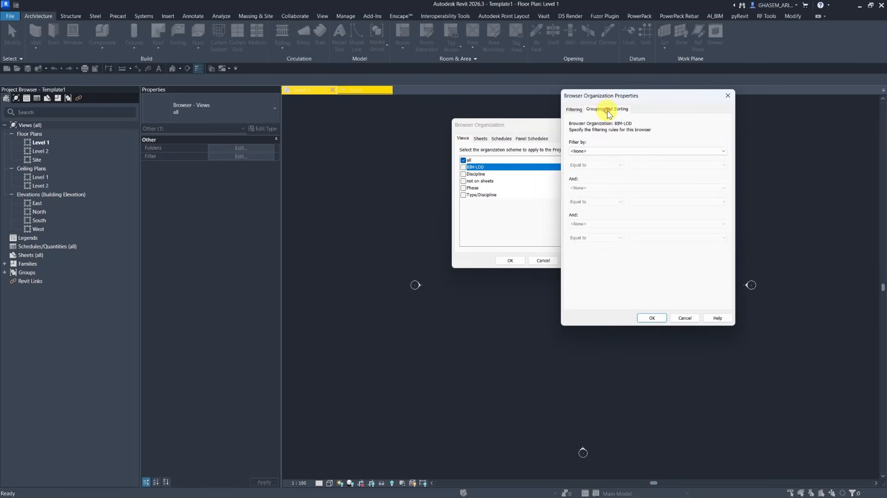
# - Group the BIM-LOD scheme by Discipline and by Family and Type, sorting views by Associated Level in ascending order
pyautogui.click(591, 111)
pyautogui.click(637, 142)
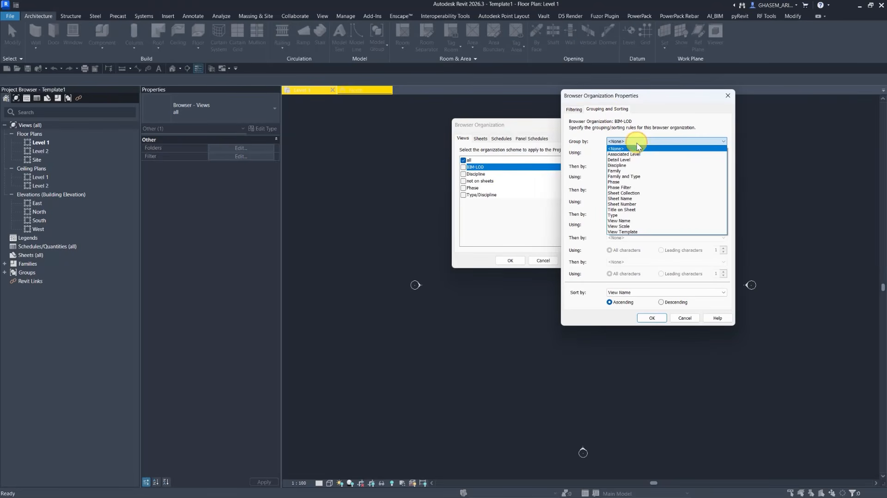
pyautogui.click(633, 165)
pyautogui.click(639, 166)
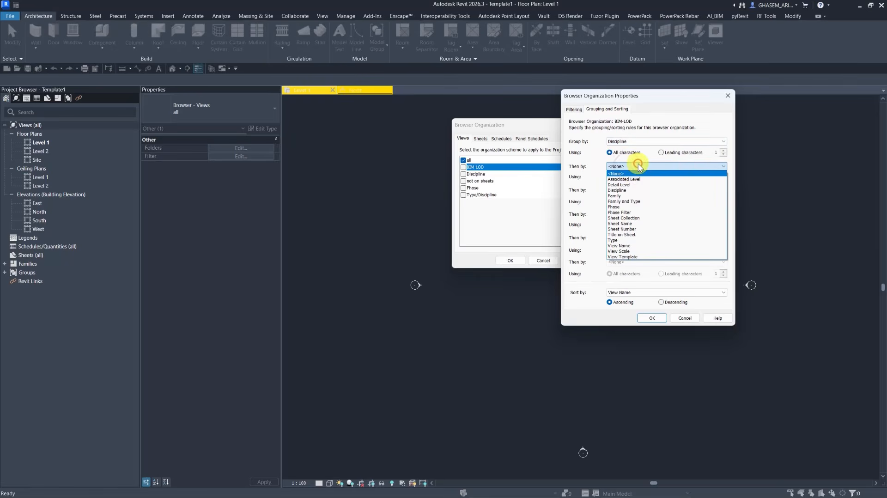
pyautogui.click(624, 202)
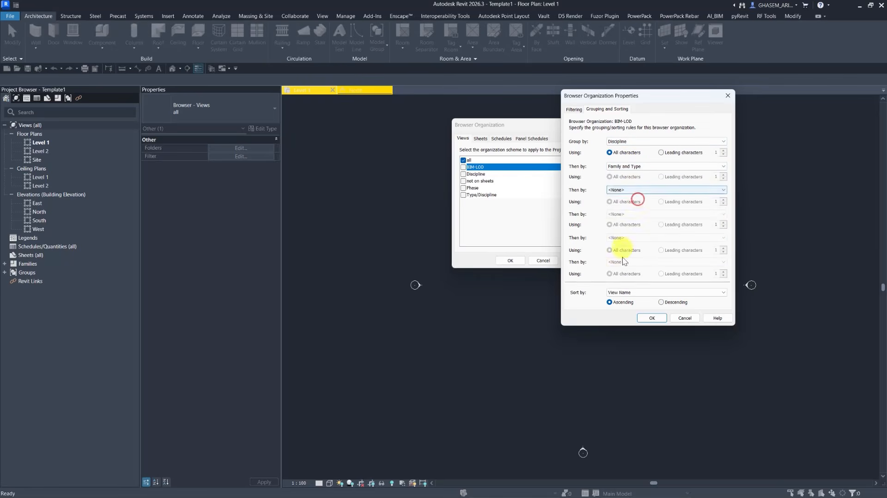
pyautogui.click(638, 292)
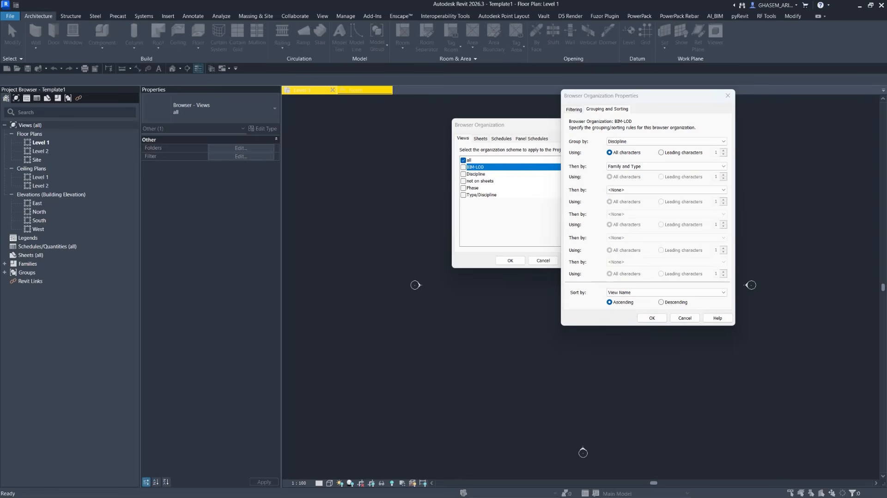
pyautogui.click(665, 293)
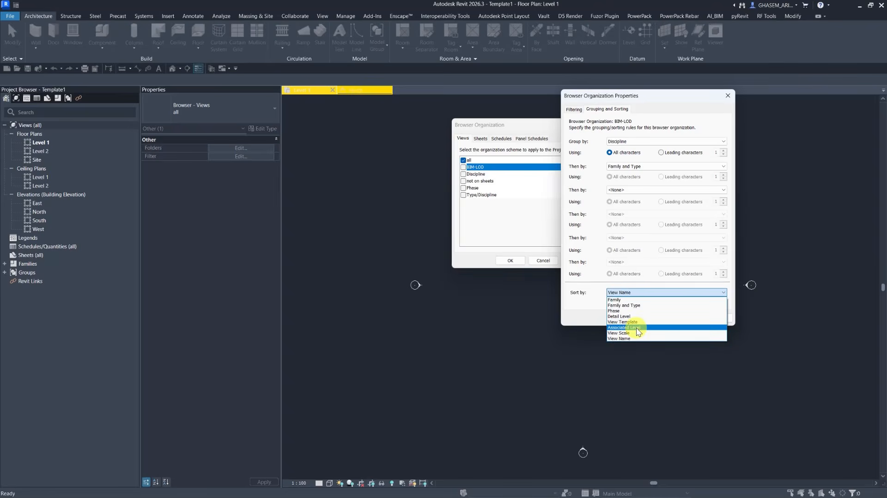
pyautogui.click(636, 328)
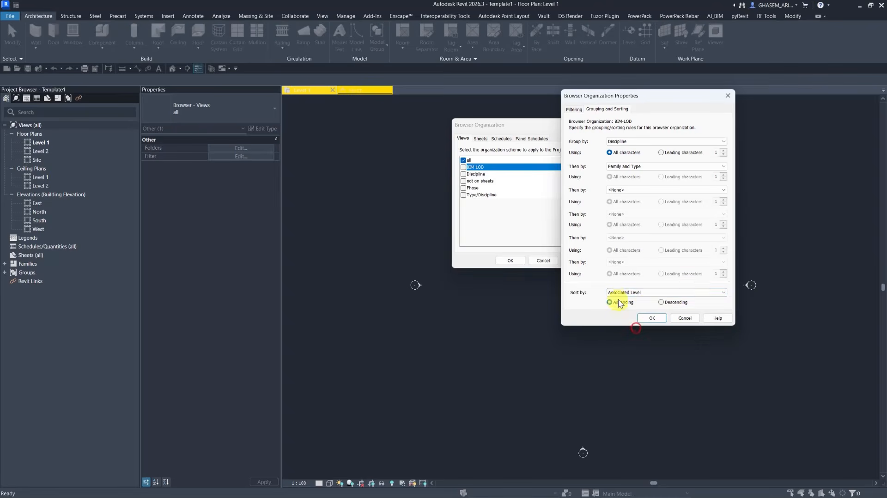
pyautogui.click(654, 318)
# - Apply BIM-LOD as the active organization scheme for views in the Project Browser
pyautogui.click(464, 167)
pyautogui.click(573, 260)
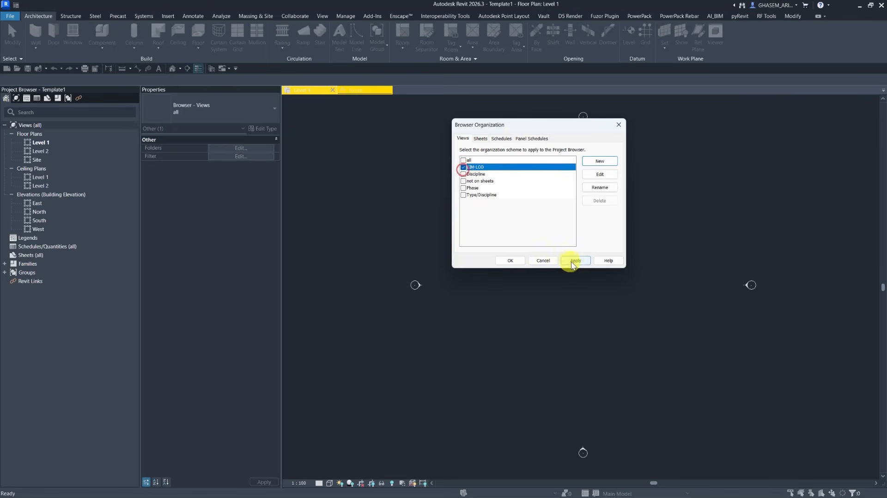
pyautogui.click(511, 261)
# - Define a new instance project parameter named DOC with the Text data type, grouped under Identity Data
pyautogui.click(344, 17)
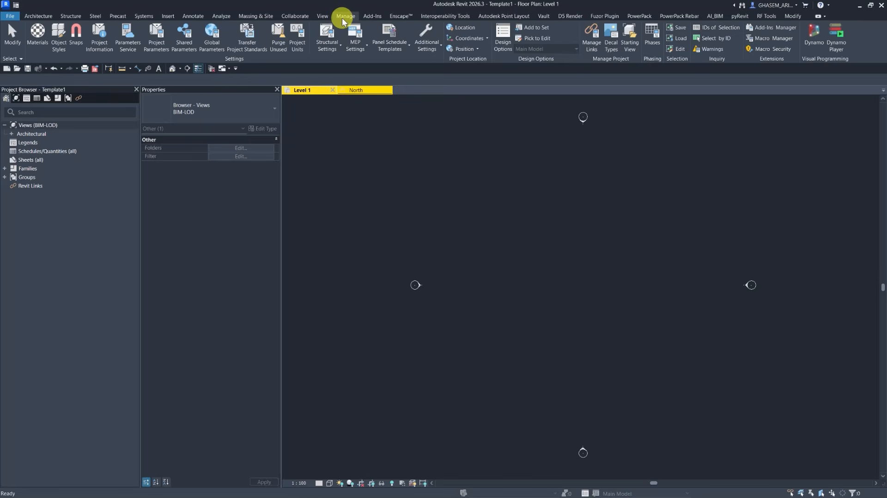
pyautogui.click(103, 44)
pyautogui.click(569, 92)
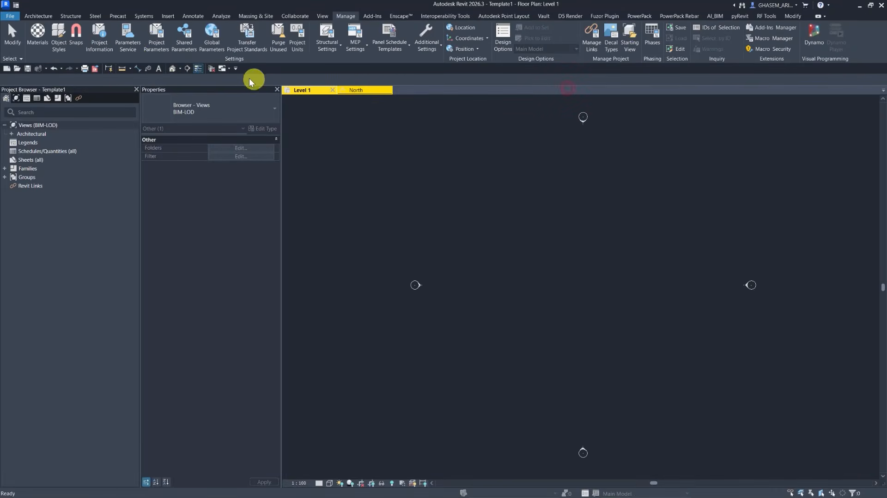
pyautogui.click(157, 43)
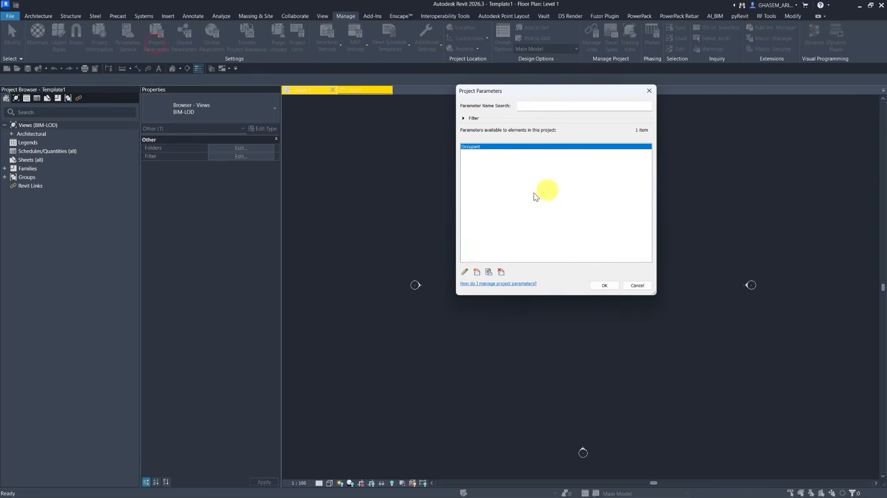
pyautogui.click(477, 272)
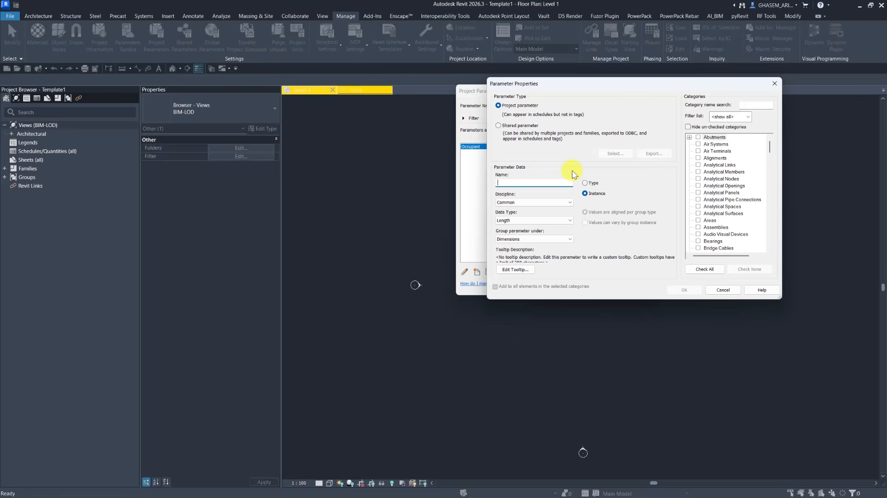
pyautogui.write('DOC')
pyautogui.click(532, 220)
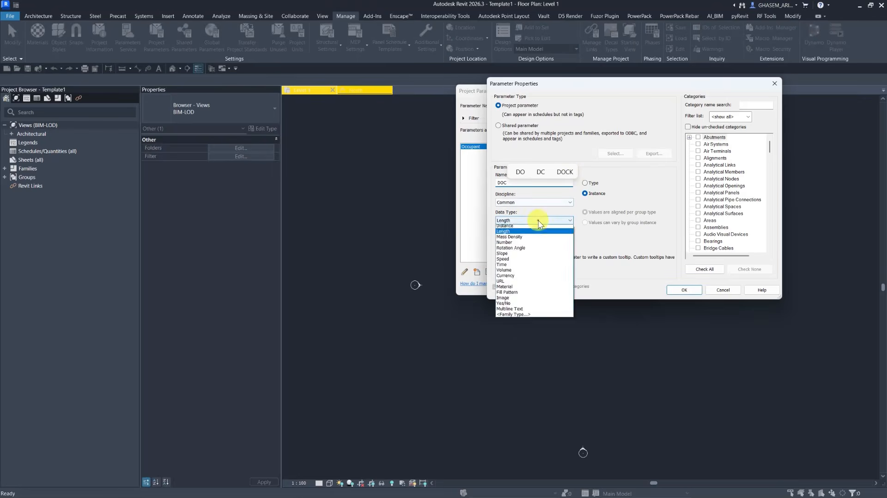
pyautogui.click(526, 224)
pyautogui.click(536, 239)
pyautogui.press('i')
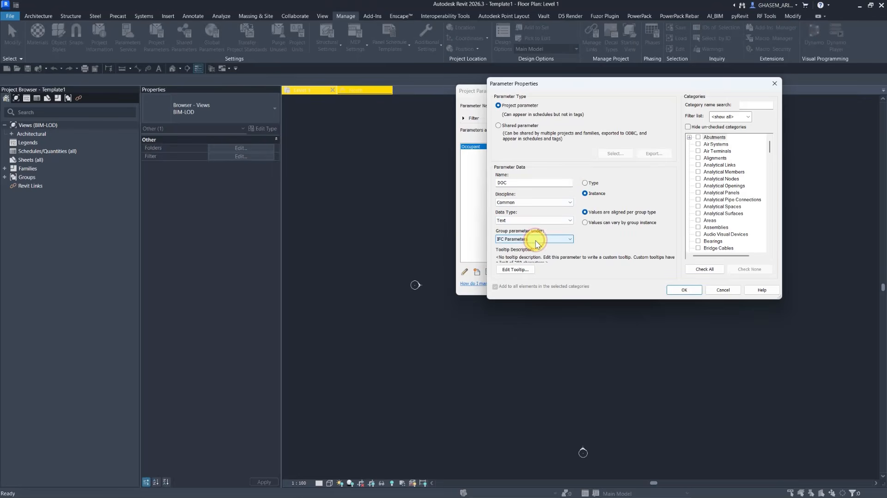
# - Assign the DOC parameter to the Views category and save it, leaving its value empty for the current selection
pyautogui.click(713, 208)
pyautogui.press('v')
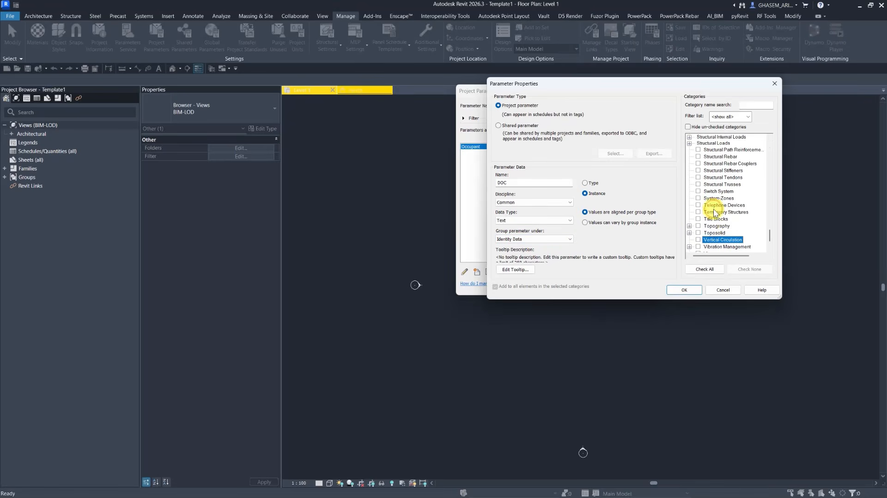
pyautogui.scroll(-1, 707, 241)
pyautogui.click(698, 240)
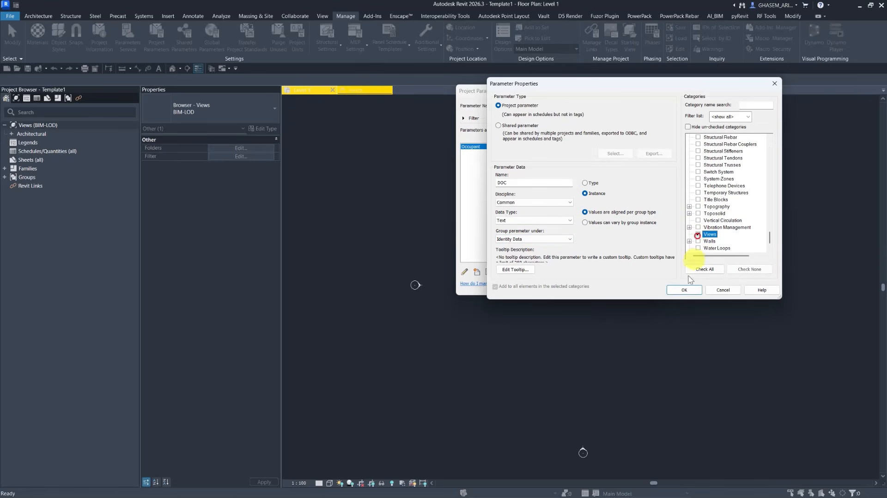
pyautogui.click(685, 289)
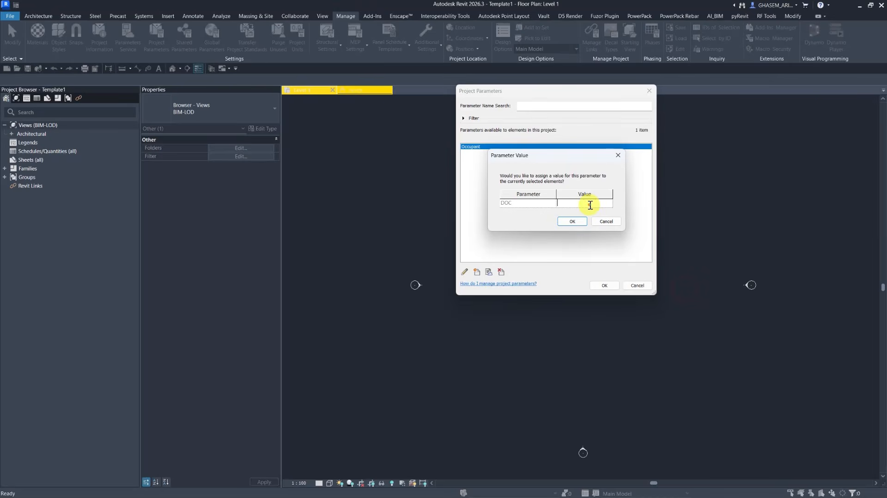
pyautogui.click(573, 222)
pyautogui.click(601, 285)
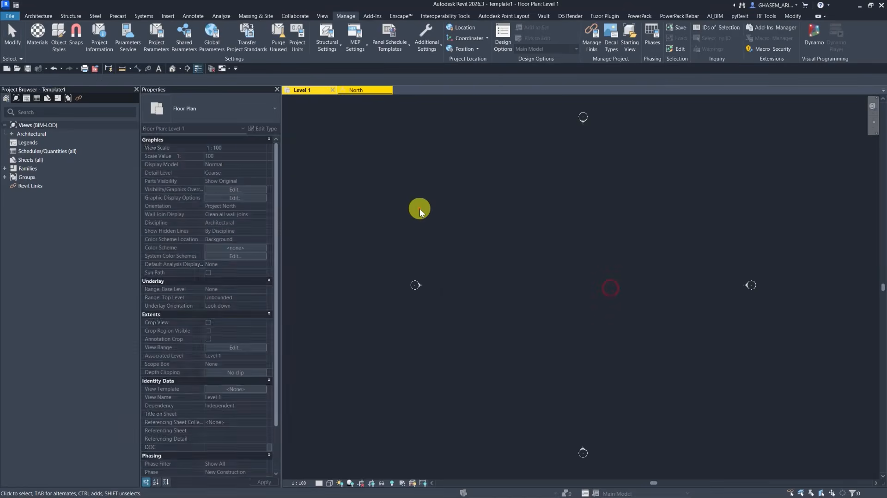
# - Edit the BIM-LOD browser organization so that its first grouping level is DOC
pyautogui.rightClick(40, 125)
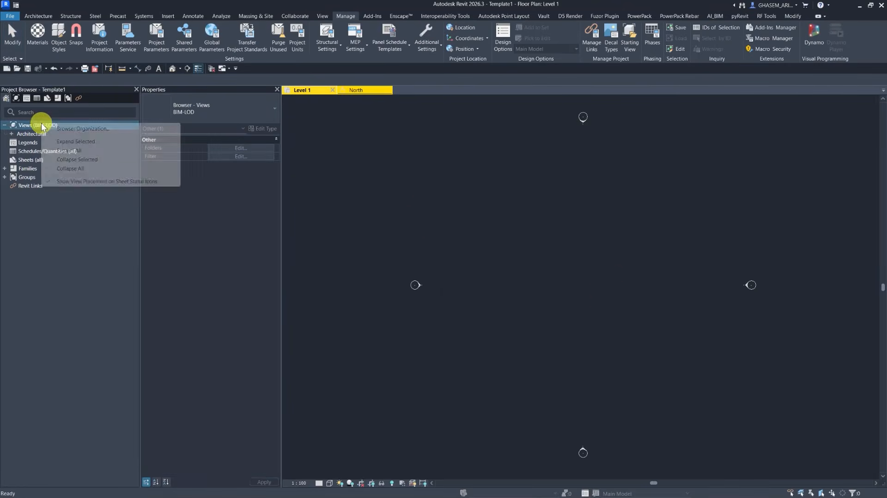
pyautogui.click(52, 129)
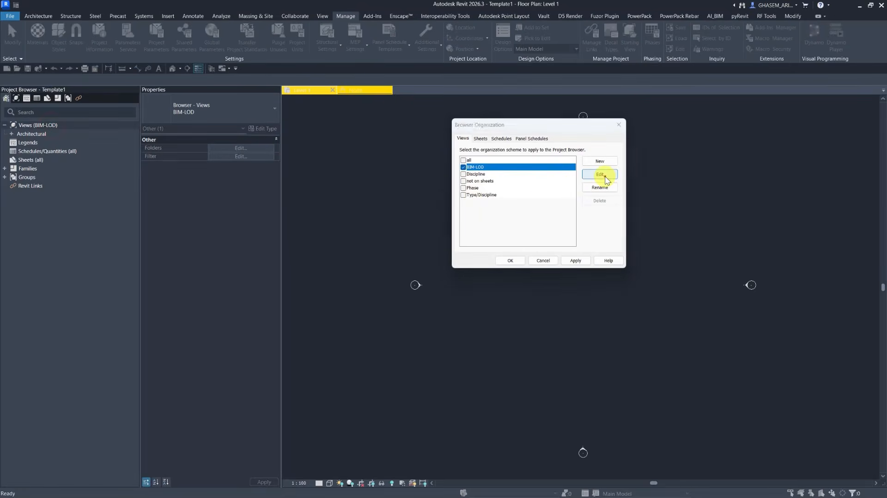
pyautogui.click(604, 175)
pyautogui.click(606, 109)
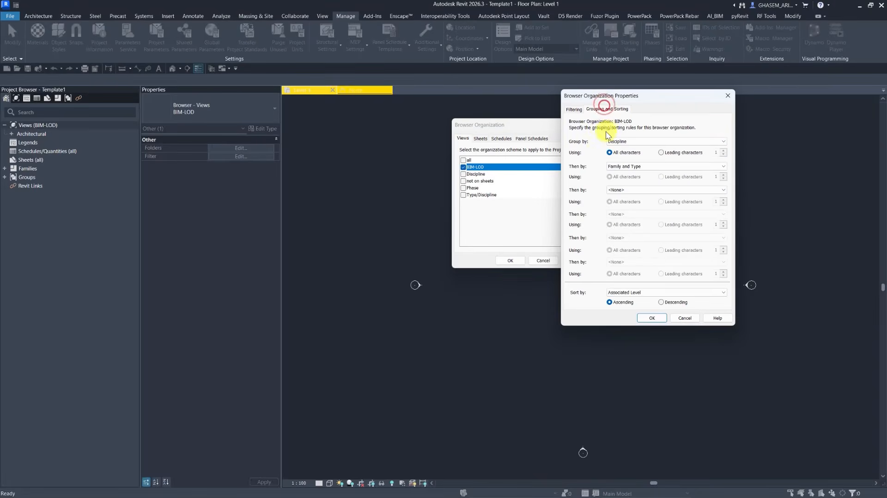
pyautogui.click(637, 141)
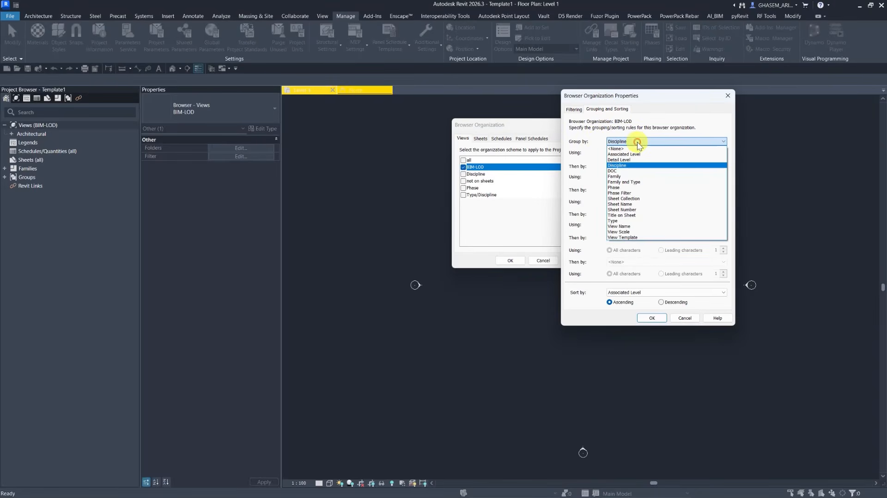
pyautogui.click(617, 171)
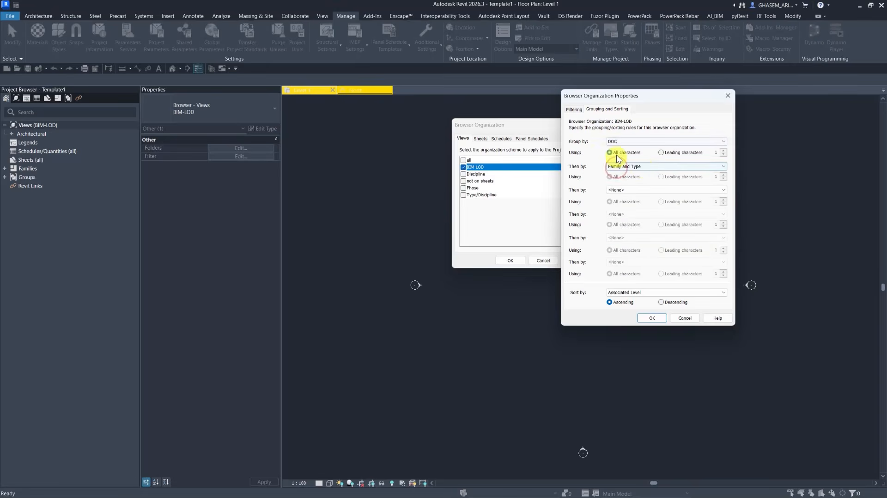
# - Set the second grouping level to Discipline and the third to Family and Type, and apply the BIM-LOD scheme
pyautogui.click(643, 167)
pyautogui.click(629, 190)
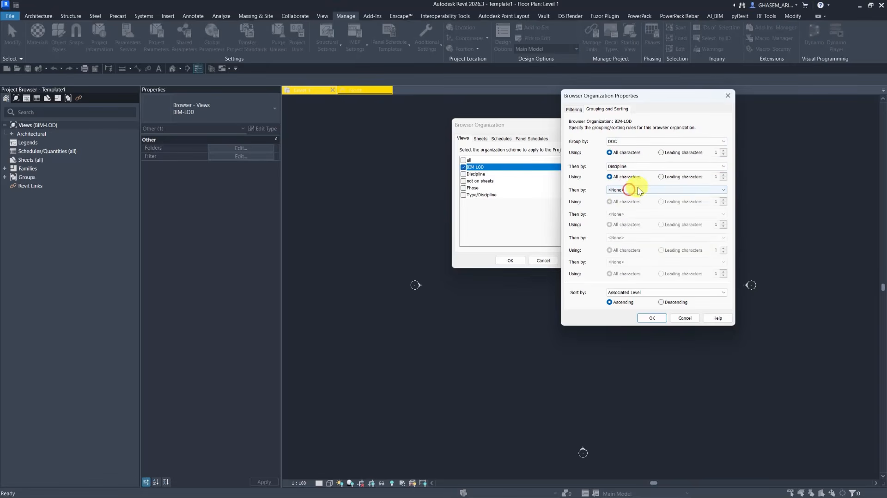
pyautogui.click(640, 190)
pyautogui.click(632, 231)
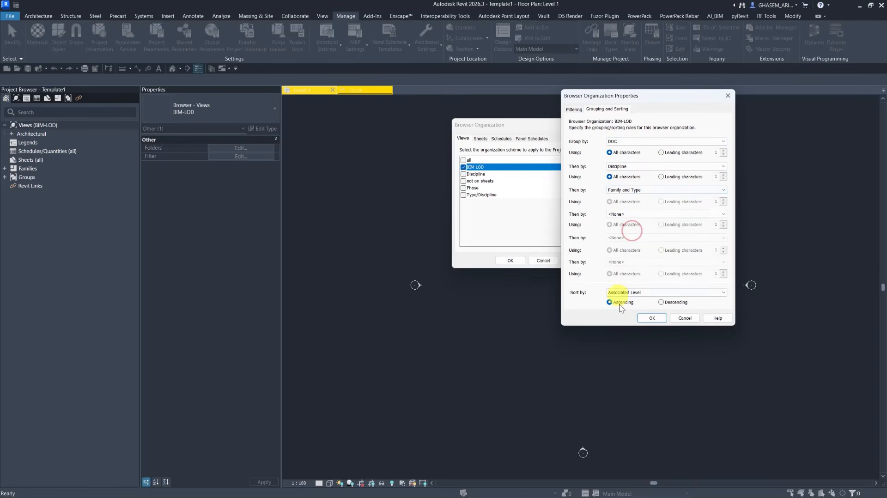
pyautogui.click(649, 319)
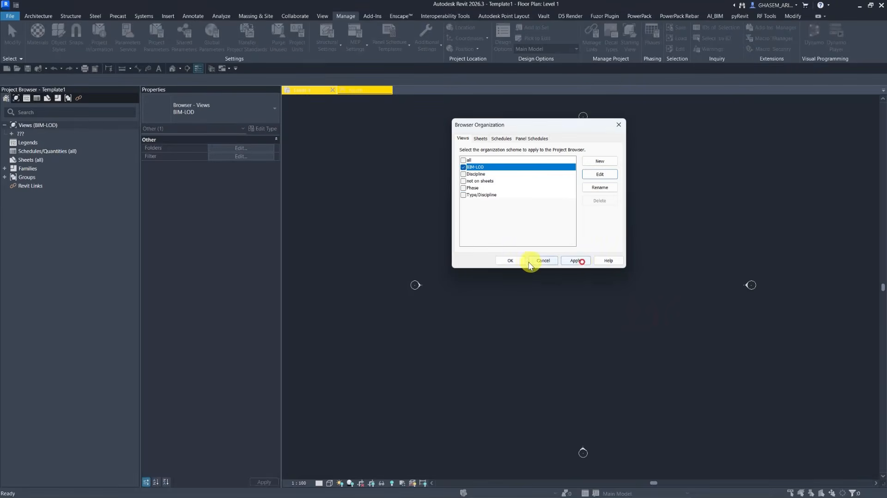
pyautogui.click(510, 261)
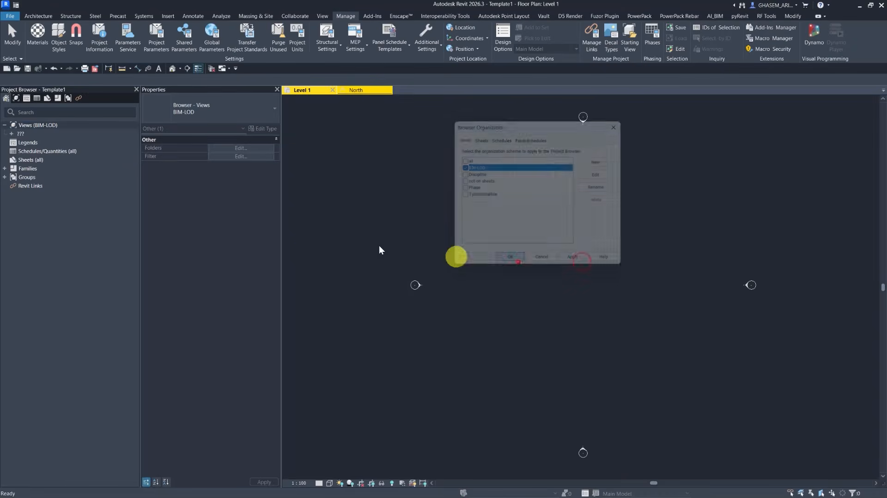
# - Expand the ??? view group in the project browser down to the Architectural floor plans
pyautogui.click(11, 134)
pyautogui.click(19, 141)
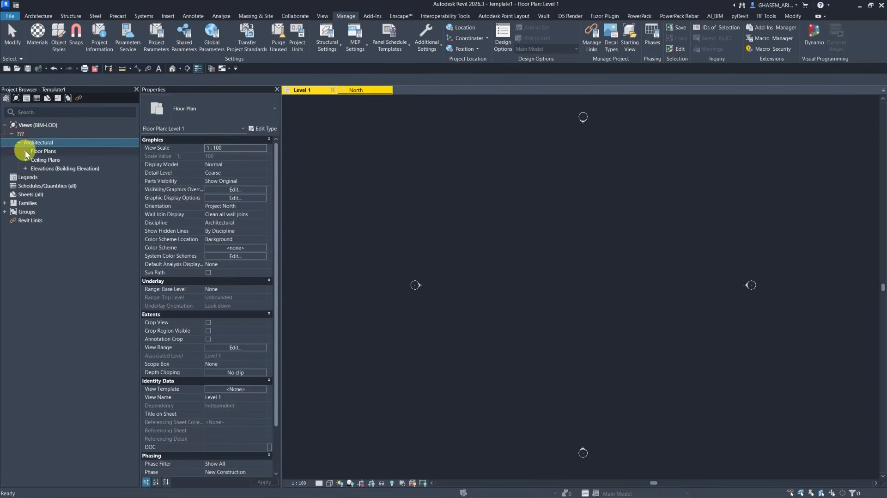
pyautogui.click(25, 151)
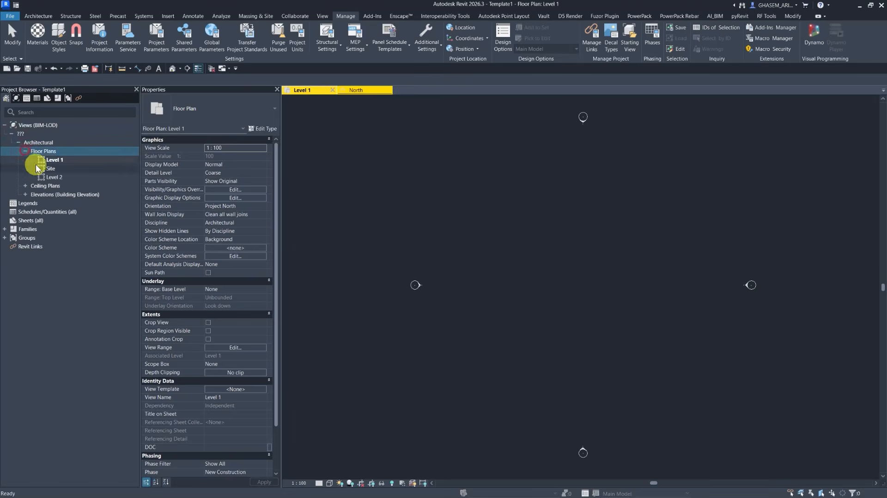
pyautogui.click(409, 154)
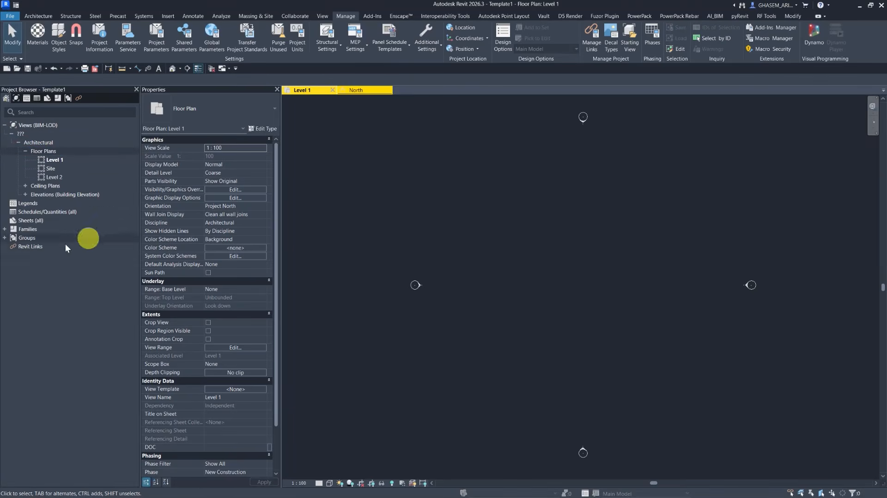
# - Create a new floor plan view for level B-1
pyautogui.click(323, 15)
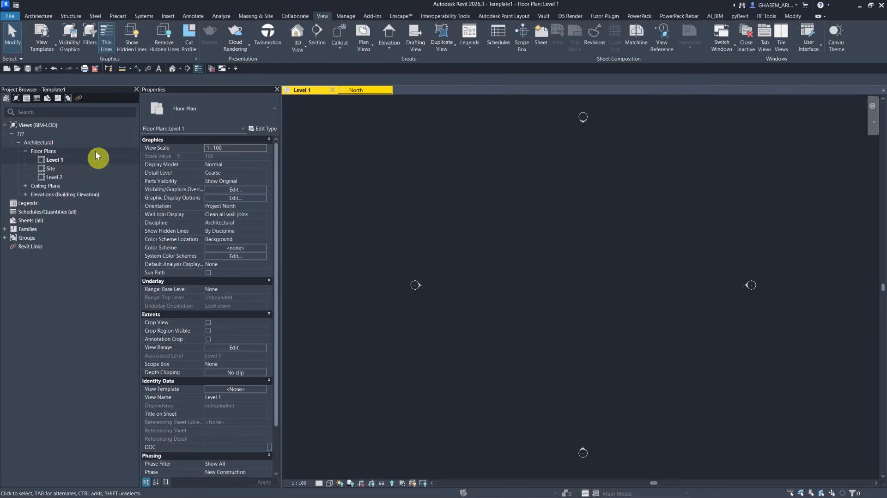
pyautogui.click(364, 40)
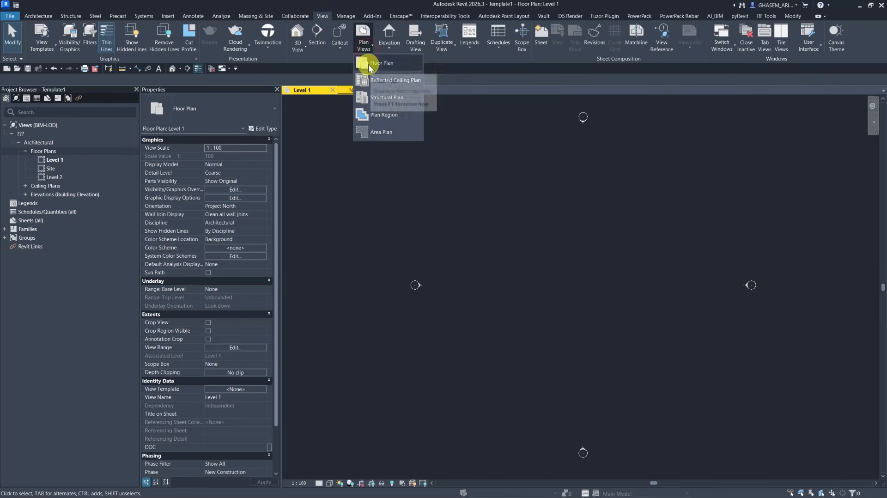
pyautogui.click(368, 64)
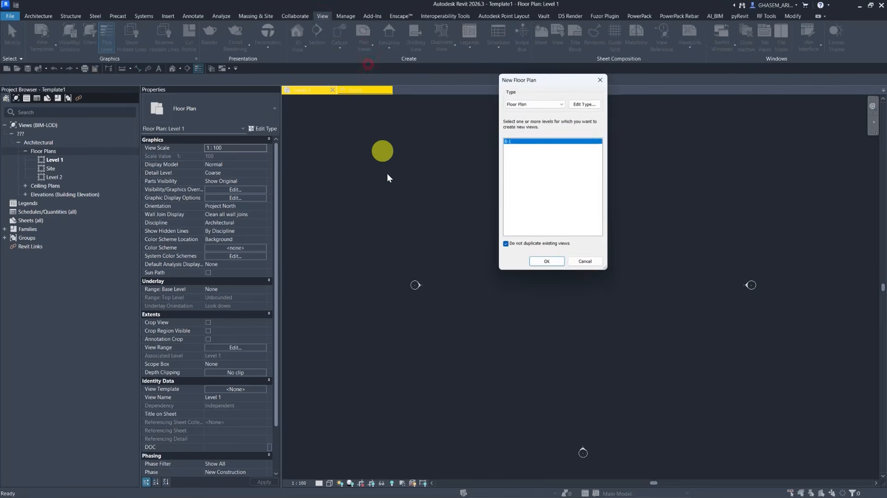
pyautogui.click(546, 263)
pyautogui.click(442, 90)
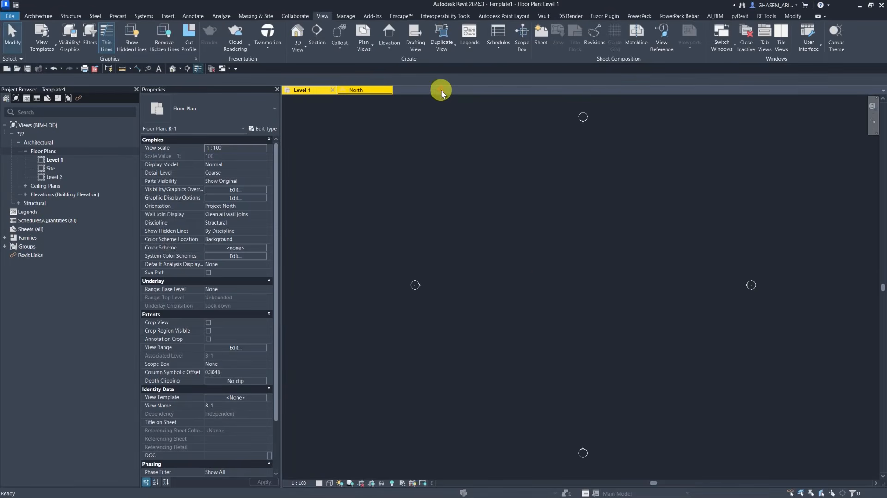
# - Change the discipline of the B-1 floor plan view to Architectural
pyautogui.click(19, 204)
pyautogui.click(26, 213)
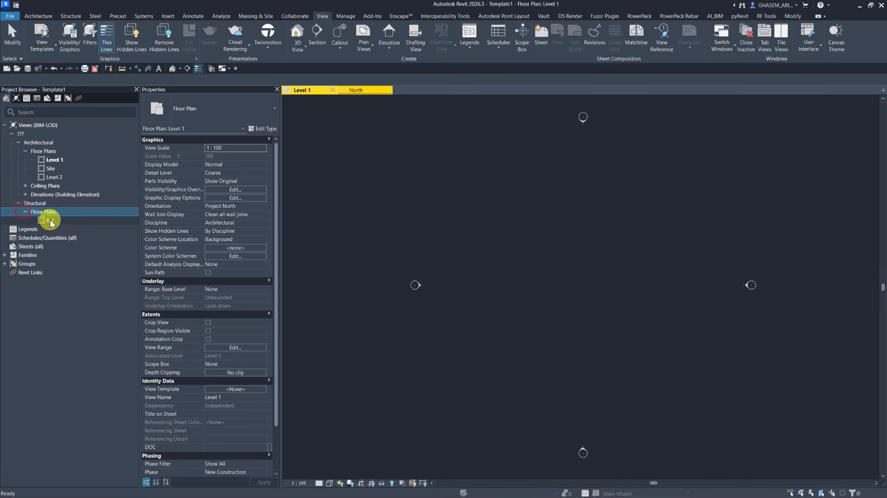
pyautogui.click(46, 220)
pyautogui.click(265, 225)
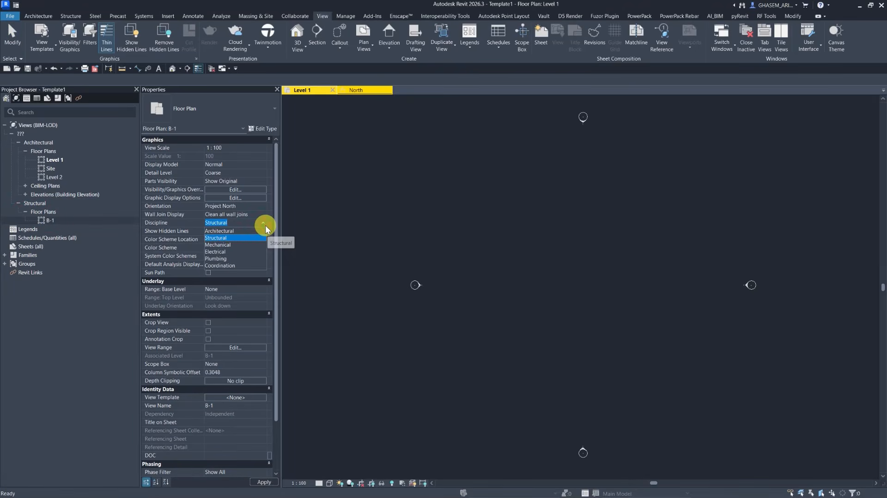
pyautogui.click(221, 231)
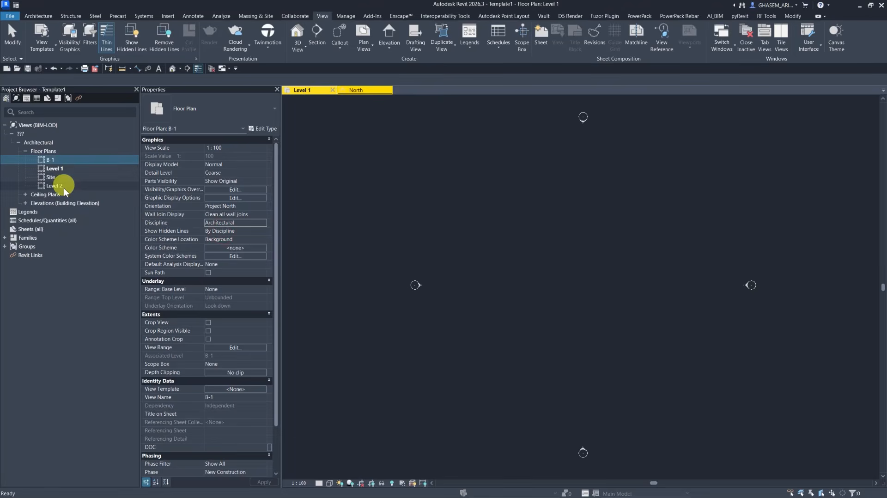
# - Set the DOC parameter of the B-1 and Level 1 floor plans to WIP
pyautogui.keyDown('ctrl'); pyautogui.click(53, 169); pyautogui.keyUp('ctrl')
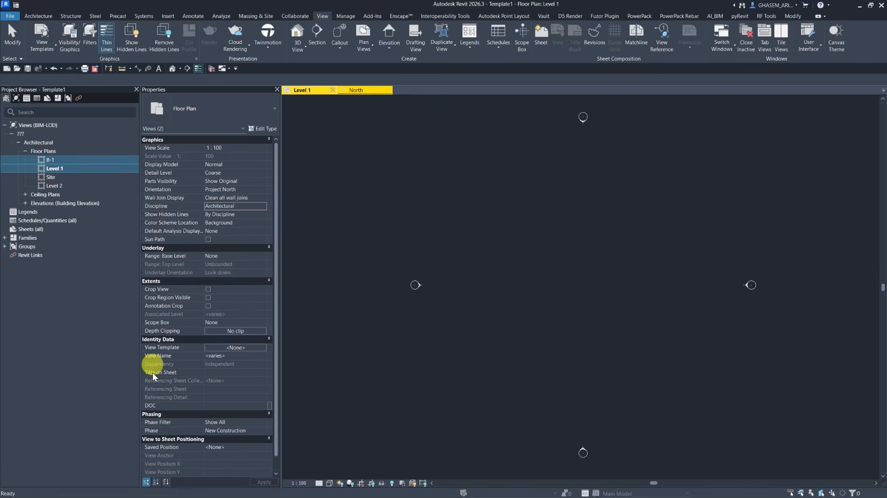
pyautogui.click(226, 407)
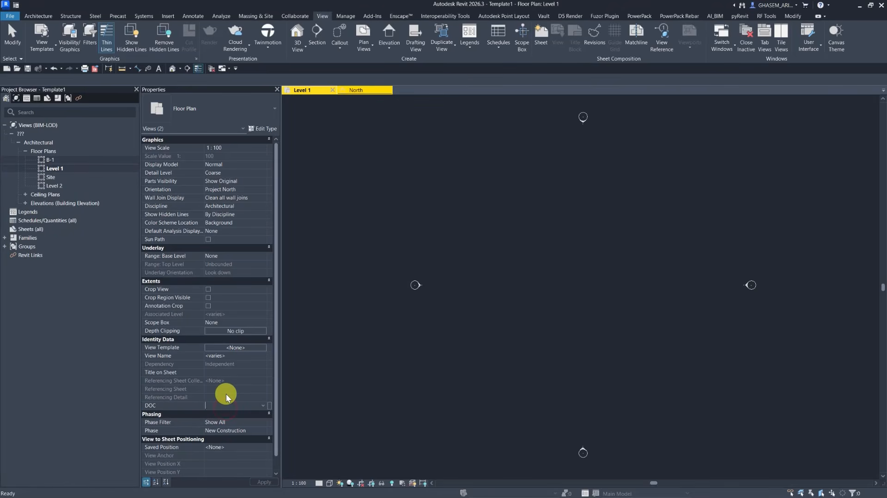
pyautogui.write('WIP')
pyautogui.press('Return')
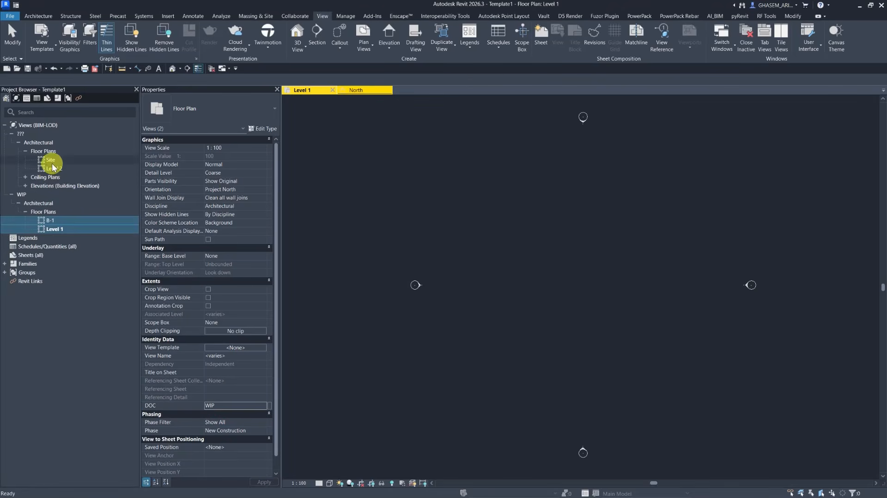
# - Set the DOC parameter of the Site and Level 2 floor plans to Approved
pyautogui.click(50, 160)
pyautogui.keyDown('ctrl'); pyautogui.click(53, 169); pyautogui.keyUp('ctrl')
pyautogui.click(216, 407)
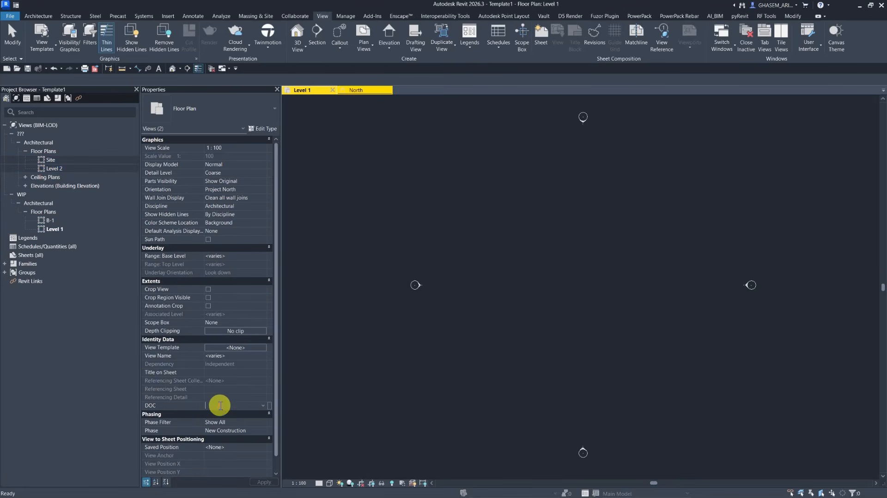
pyautogui.write('P')
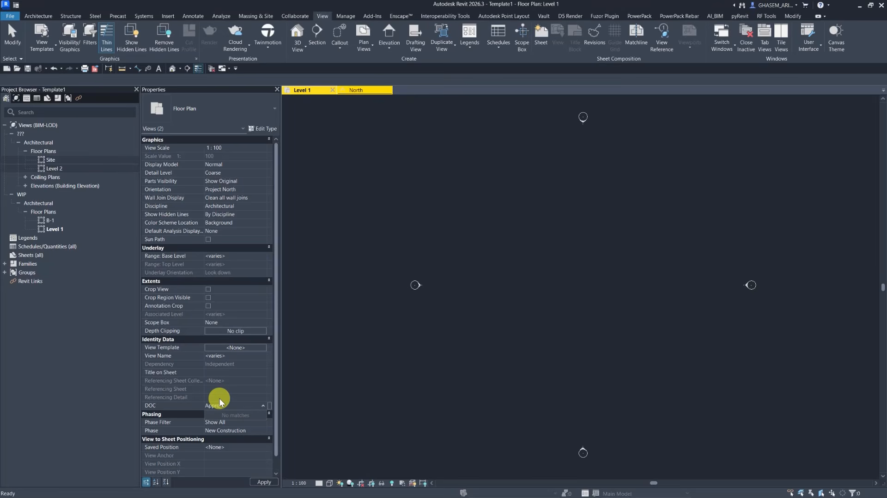
pyautogui.press('Return')
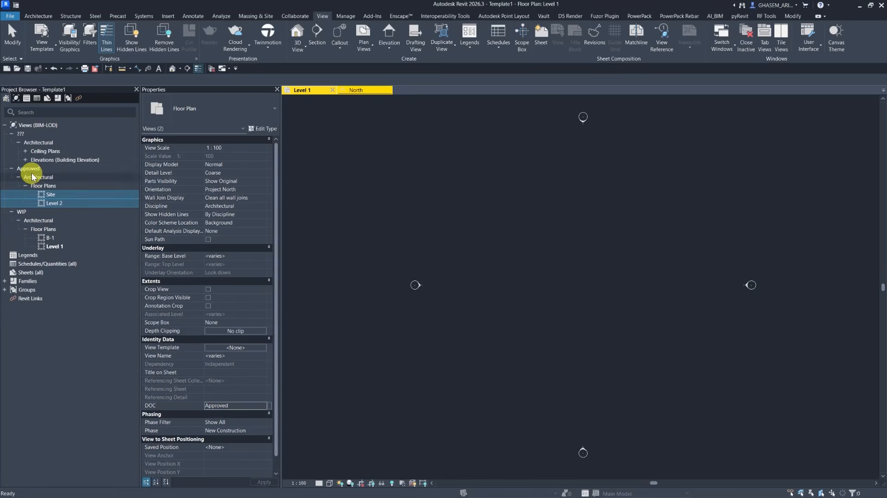
pyautogui.click(444, 221)
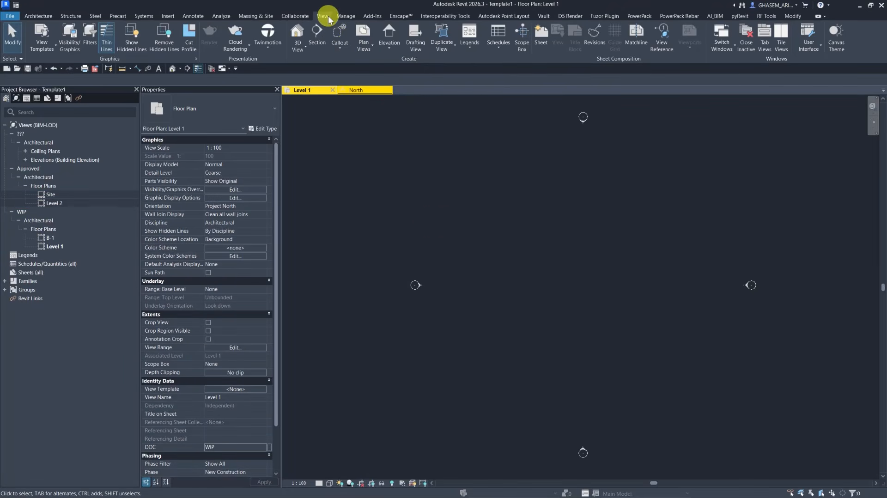
# - Close the inactive North elevation view, keeping only the Level 1 floor plan open
pyautogui.click(497, 46)
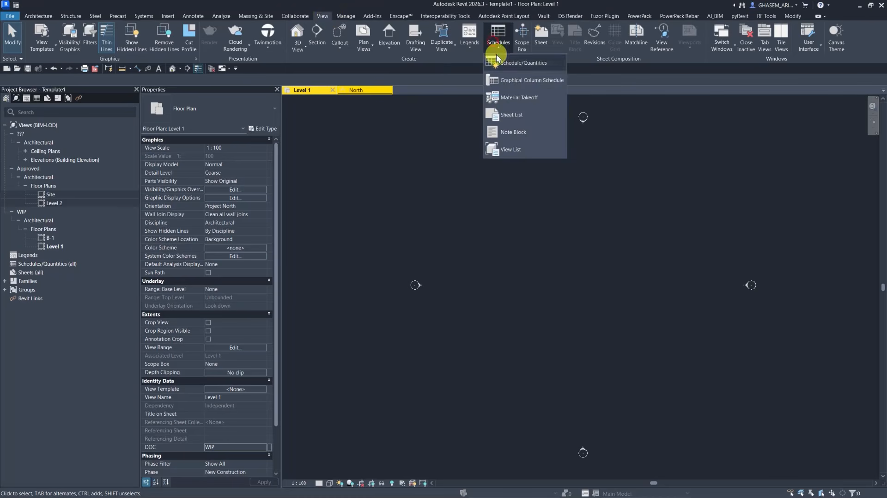
pyautogui.click(446, 123)
pyautogui.click(400, 142)
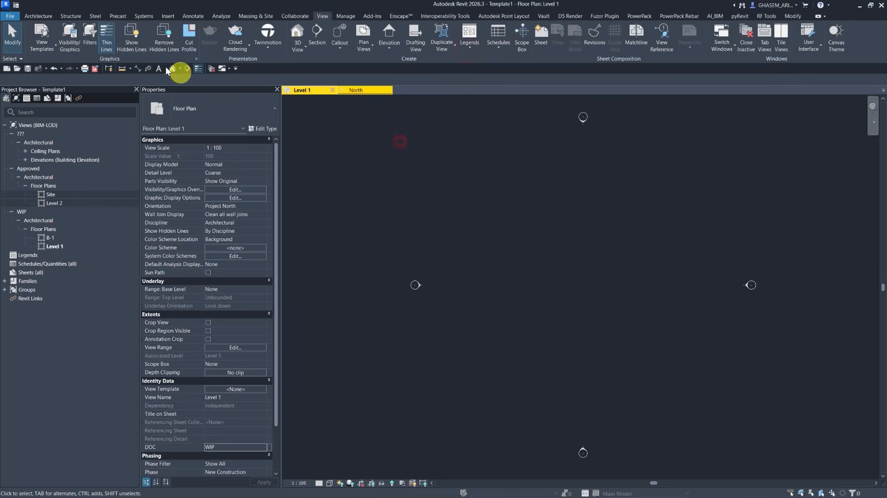
pyautogui.click(39, 16)
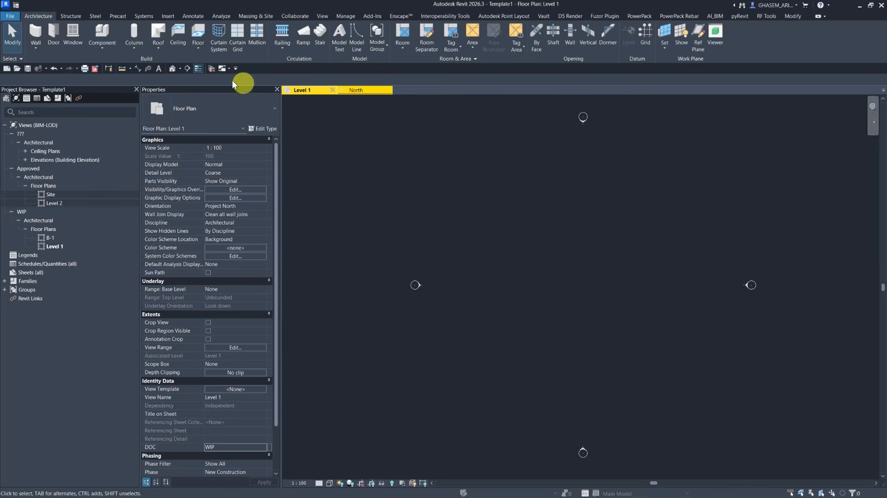
pyautogui.click(212, 68)
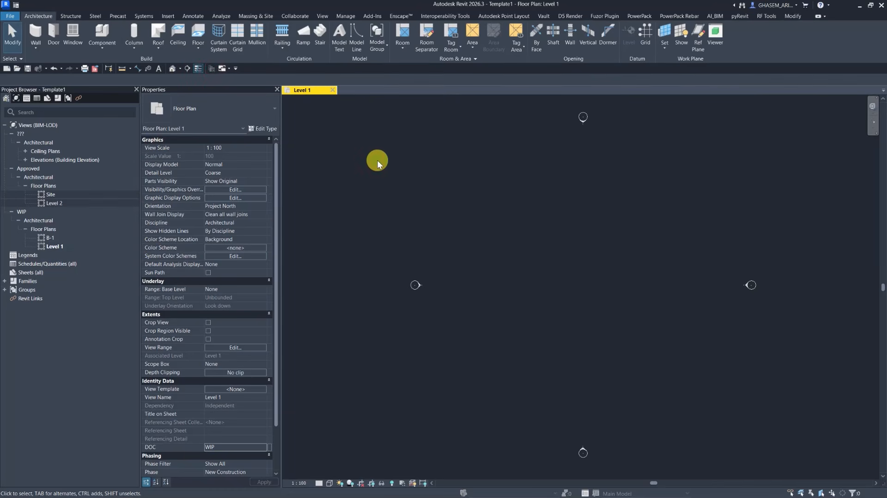
# - Draw a short test pipe of the Default type, 150 mm in diameter, in the Level 1 floor plan
pyautogui.click(144, 15)
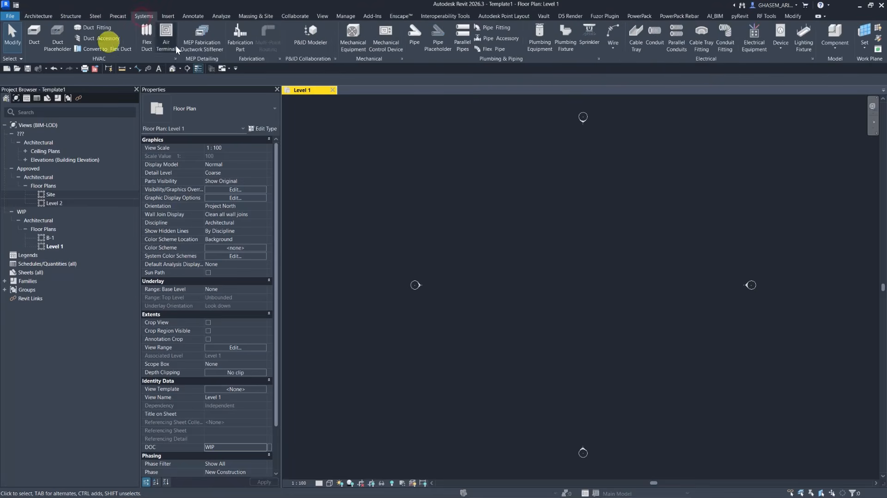
pyautogui.click(415, 36)
pyautogui.click(476, 336)
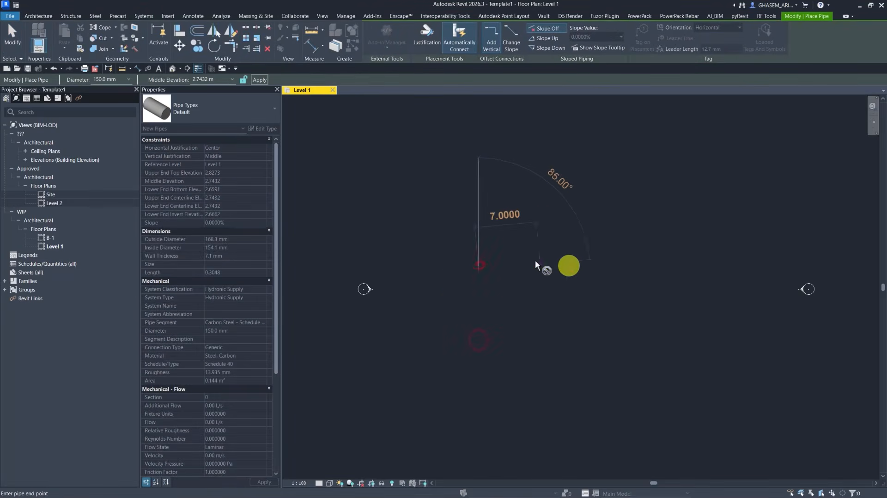
pyautogui.rightClick(391, 167)
pyautogui.rightClick(403, 171)
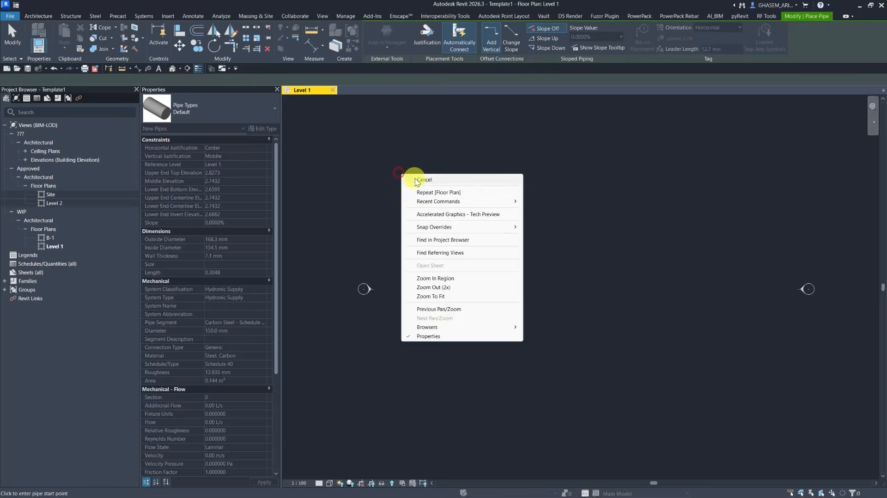
pyautogui.click(409, 178)
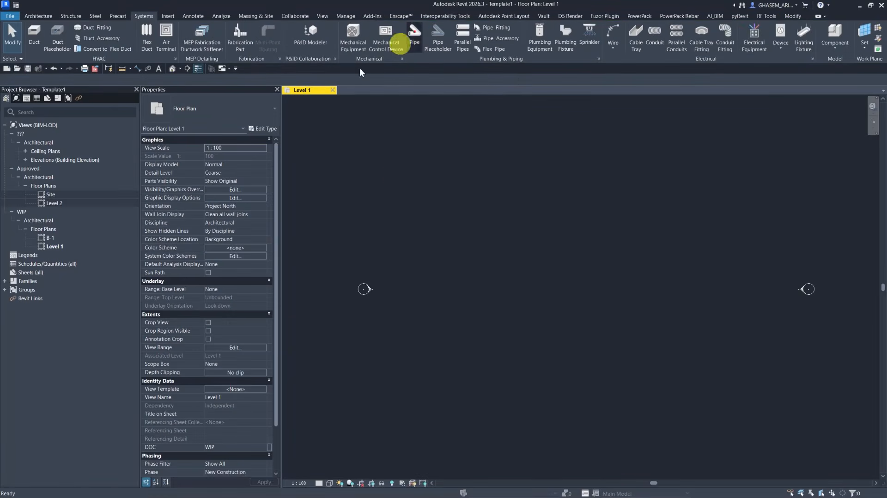
# - Check which pipe types are available for the Pipe tool, without placing a pipe
pyautogui.click(415, 36)
pyautogui.press('Escape')
pyautogui.press('Escape')
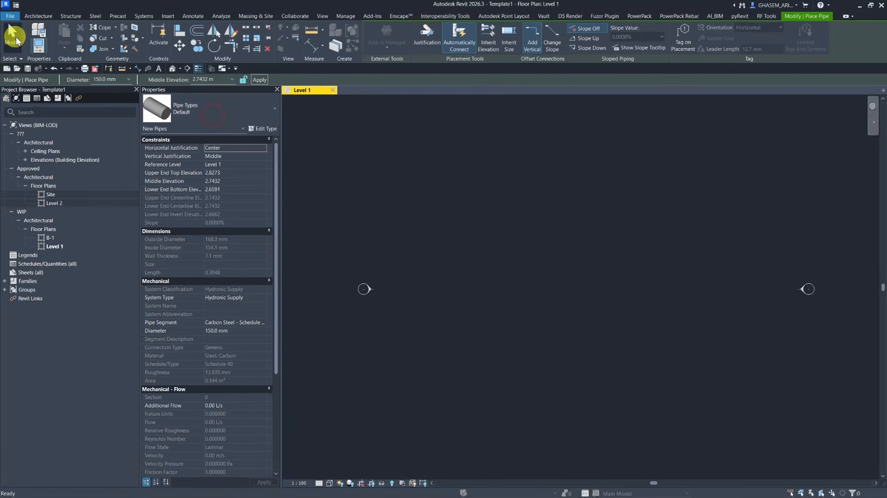
# - Delete the test pipe in the default 3D view and close that view to return to Level 1
pyautogui.click(172, 69)
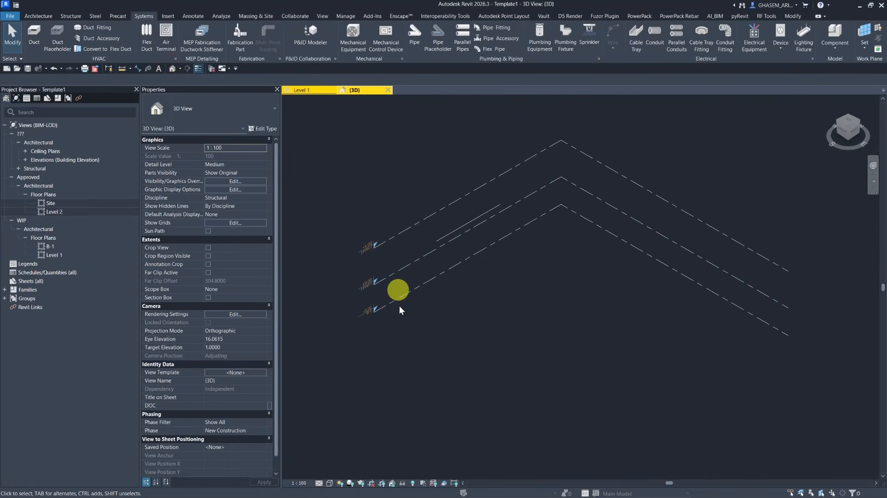
pyautogui.moveTo(402, 355); pyautogui.dragTo(560, 124)
pyautogui.press('Escape')
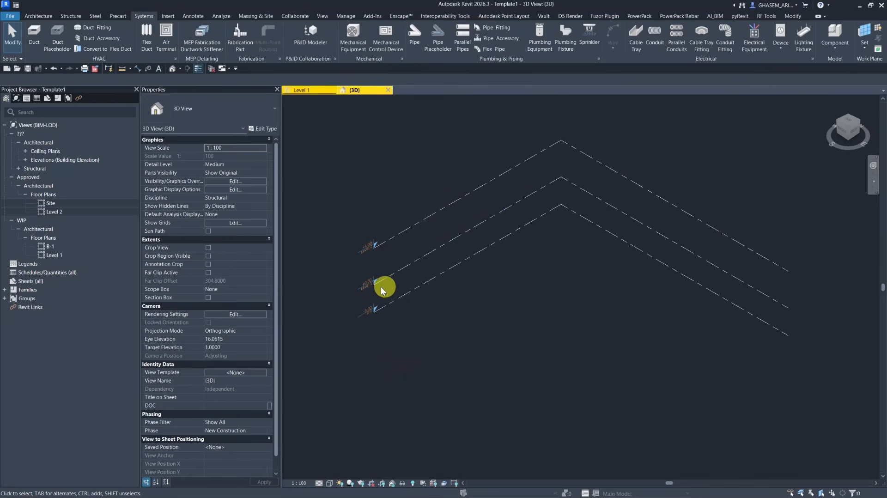
pyautogui.hotkey('ctrl', 'Tab')
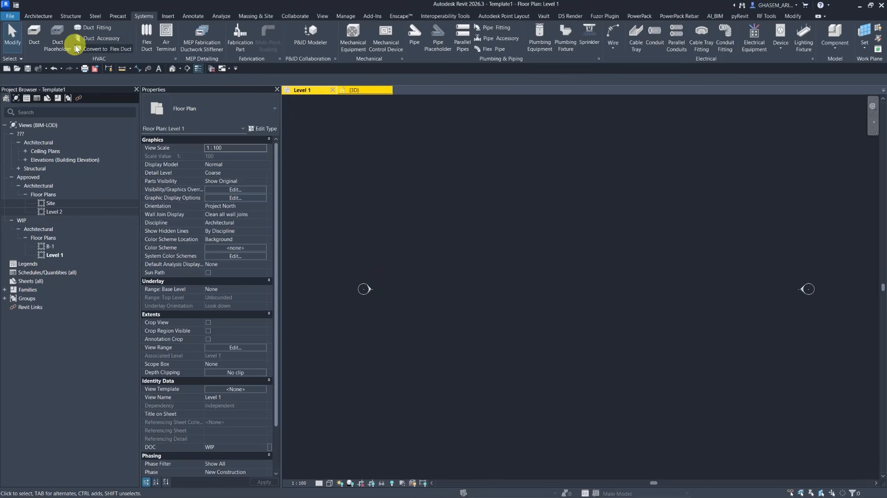
pyautogui.click(211, 68)
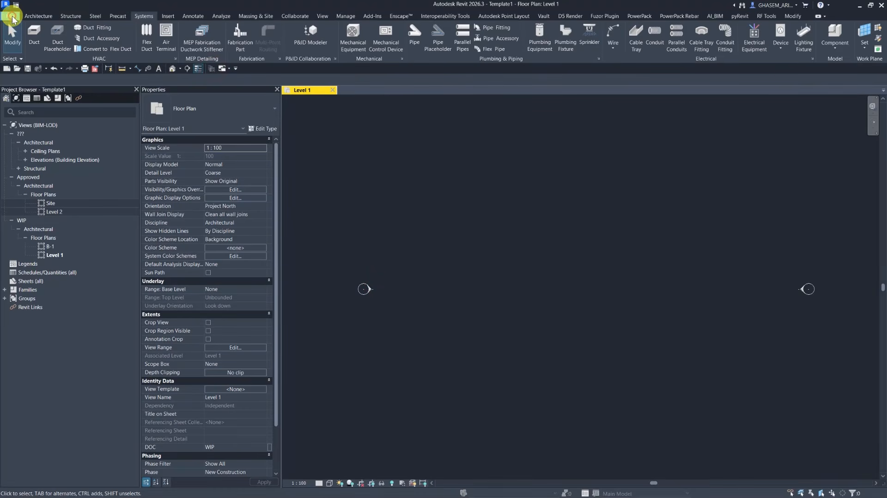
# - Create a new project based on the UK Pipe Template.rte template file
pyautogui.click(11, 16)
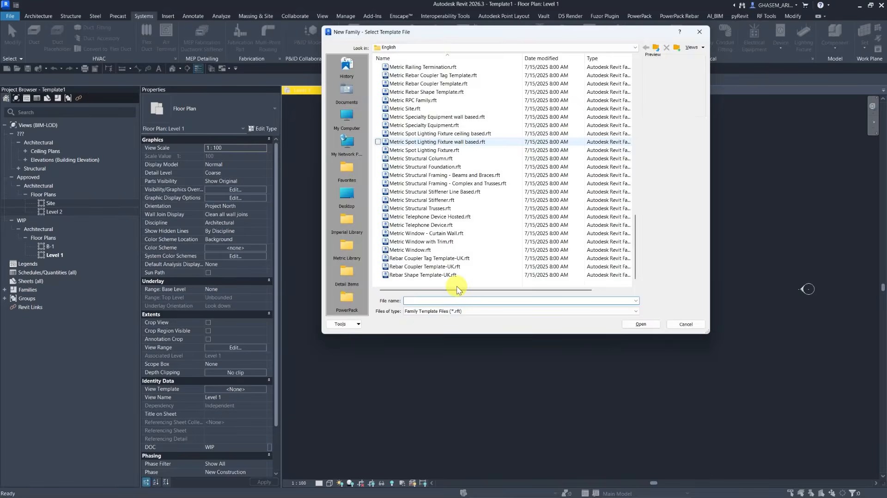
pyautogui.click(551, 132)
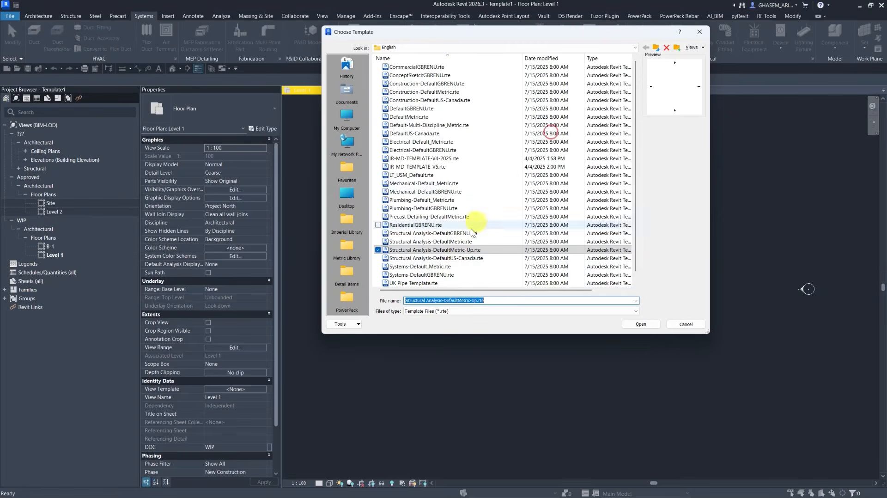
pyautogui.scroll(-1, 481, 224)
pyautogui.click(406, 276)
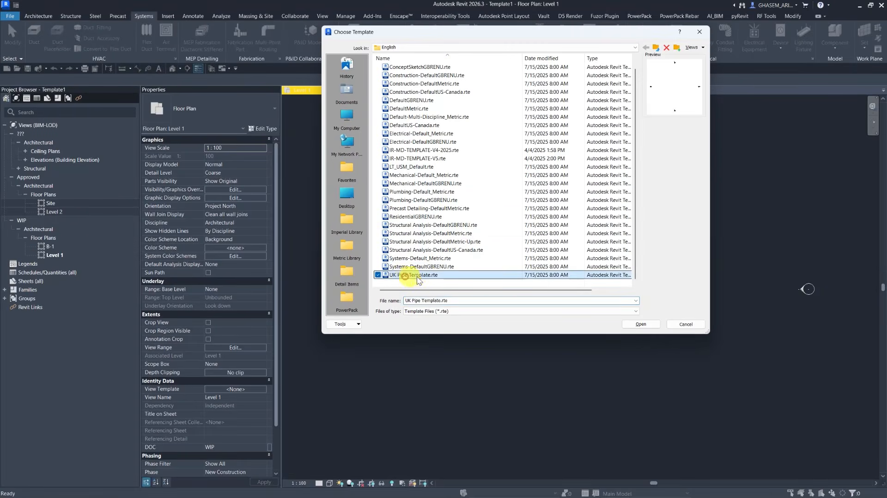
pyautogui.click(641, 324)
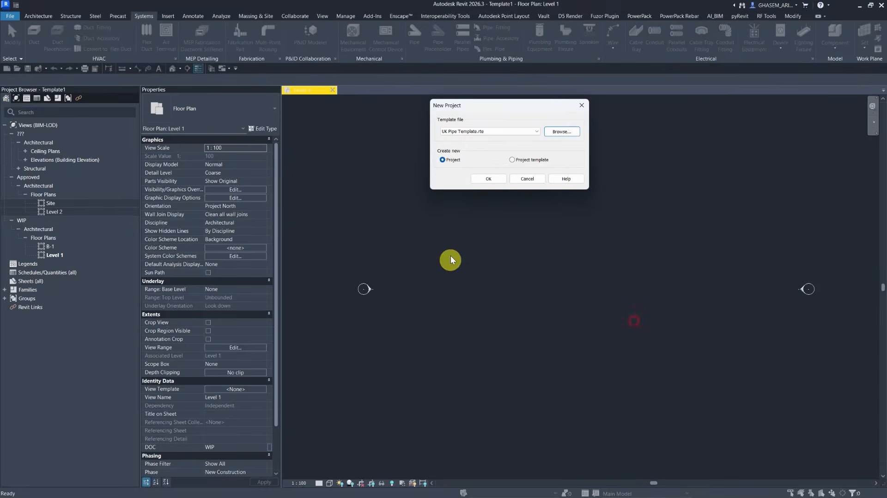
pyautogui.click(487, 179)
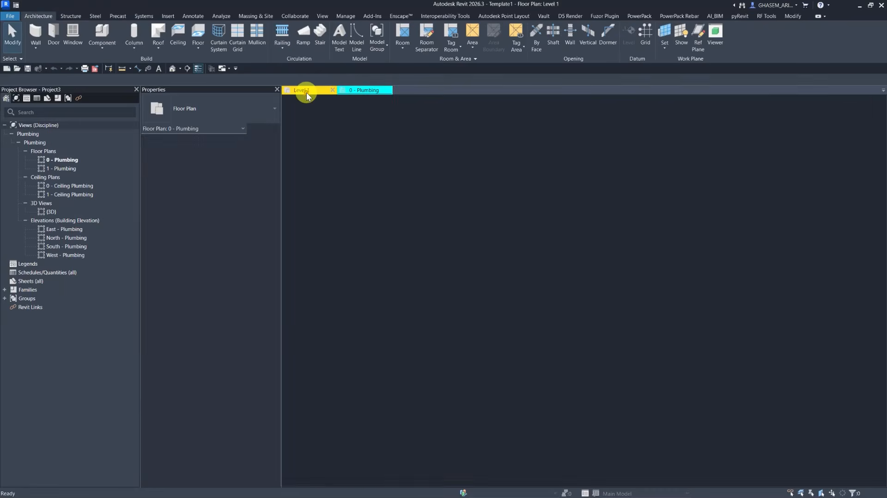
# - Return to Level 1 of Template1 and set up a Transfer Project Standards copy from Project3 with all items unchecked
pyautogui.click(307, 92)
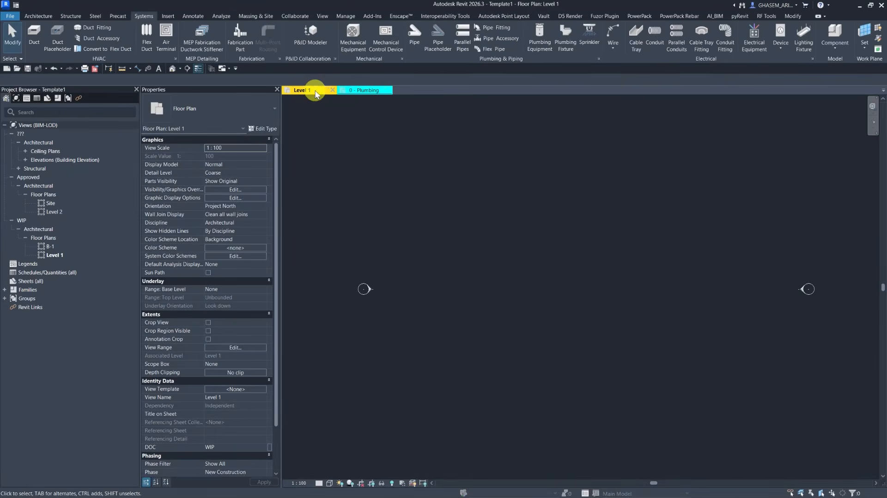
pyautogui.click(345, 17)
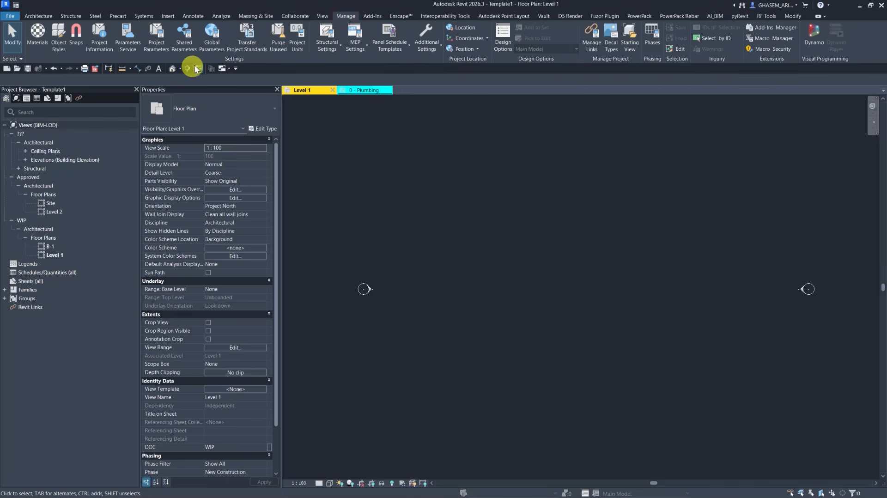
pyautogui.click(237, 41)
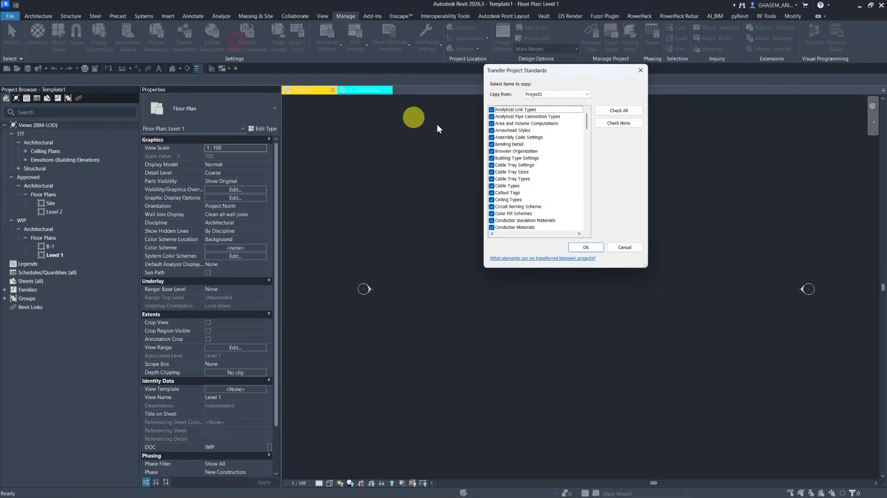
pyautogui.click(625, 123)
pyautogui.moveTo(590, 125); pyautogui.dragTo(585, 185)
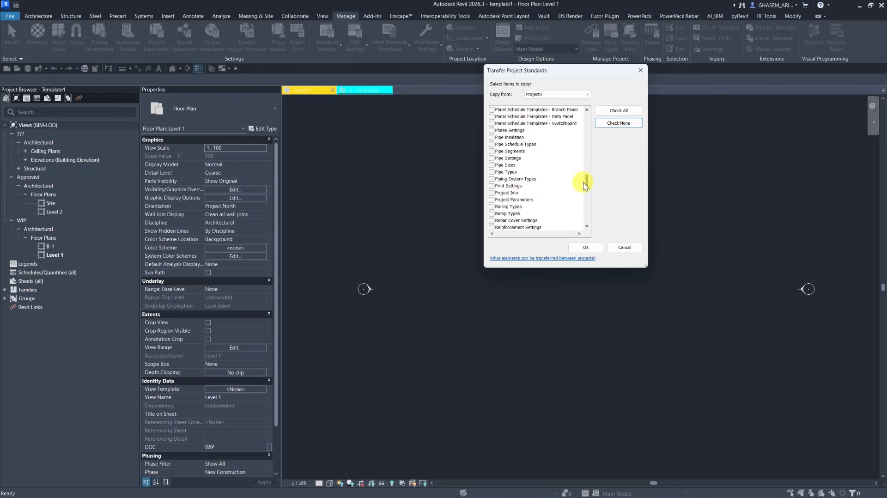
# - Transfer Pipe Insulation, Pipe Schedule Types, Pipe Segments, Pipe Settings, Pipe Sizes, Pipe Types and Piping System Types from Project3
pyautogui.click(493, 138)
pyautogui.click(492, 145)
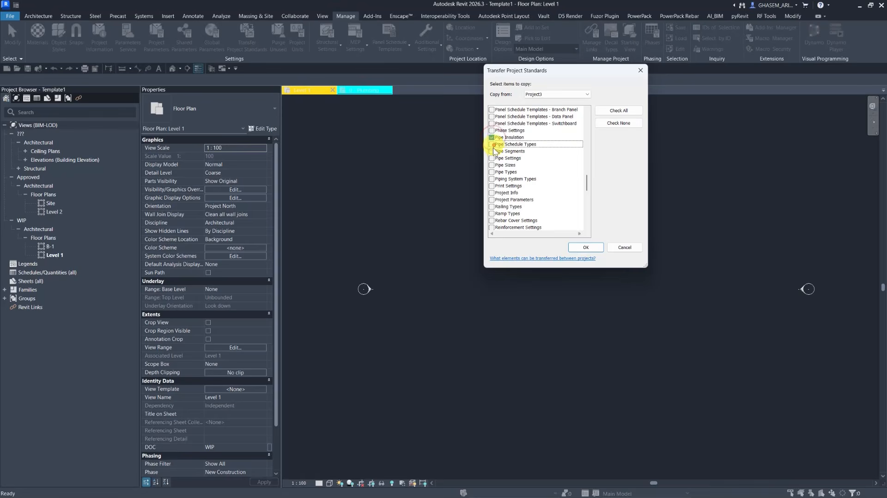
pyautogui.click(491, 151)
pyautogui.click(491, 159)
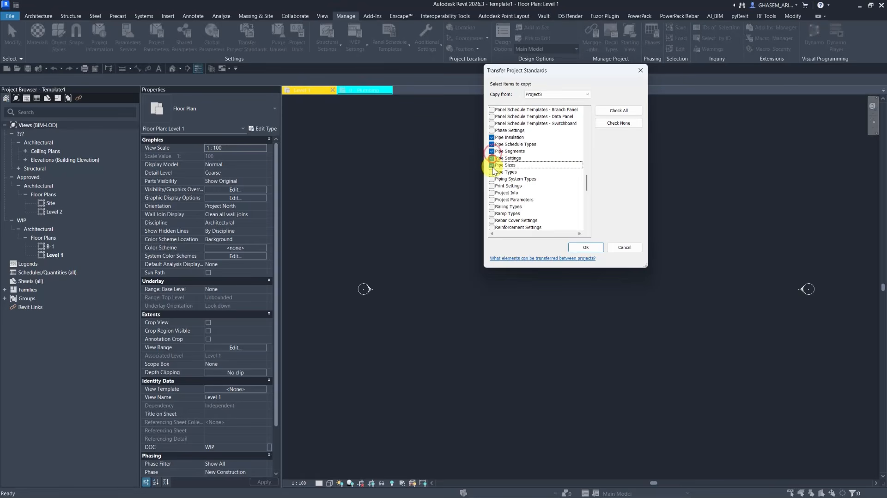
pyautogui.click(491, 166)
pyautogui.click(492, 172)
pyautogui.click(492, 180)
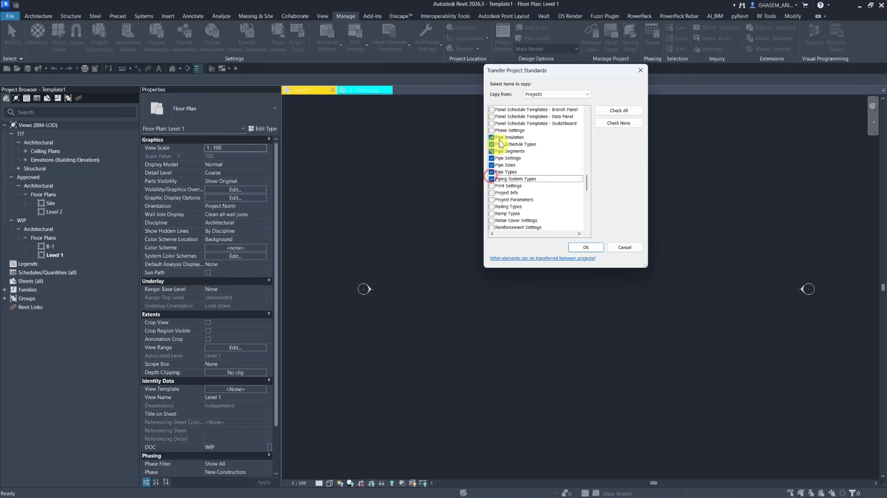
pyautogui.click(585, 248)
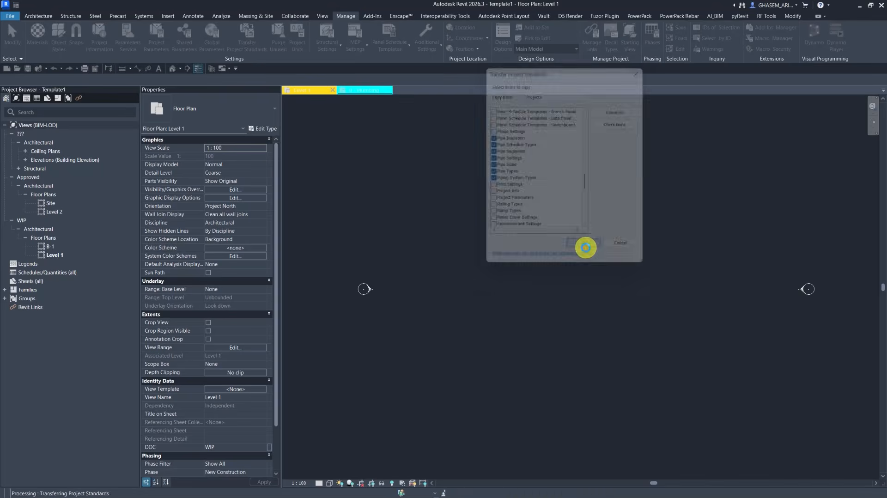
pyautogui.click(464, 290)
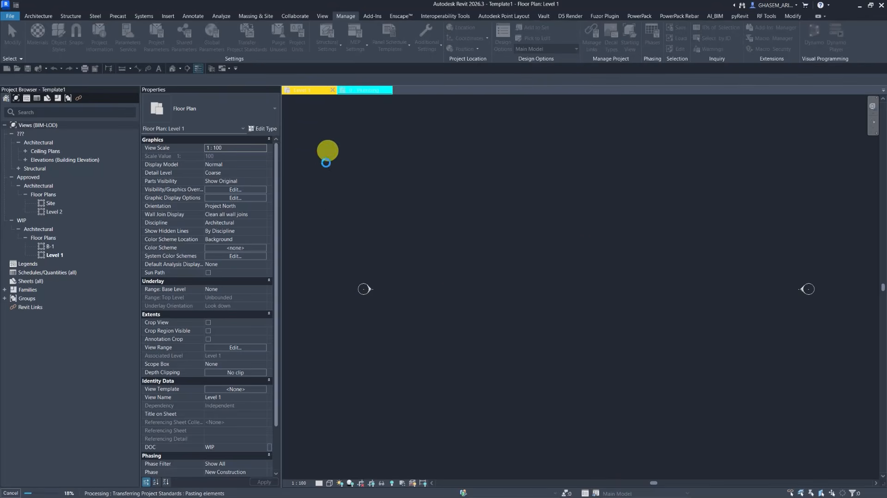
pyautogui.click(407, 291)
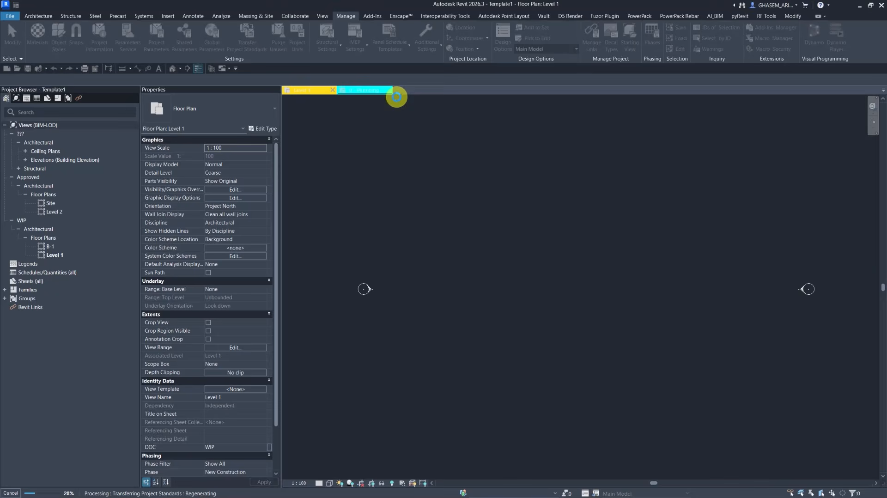
# - Close the 0 - Plumbing view of the source project
pyautogui.click(388, 90)
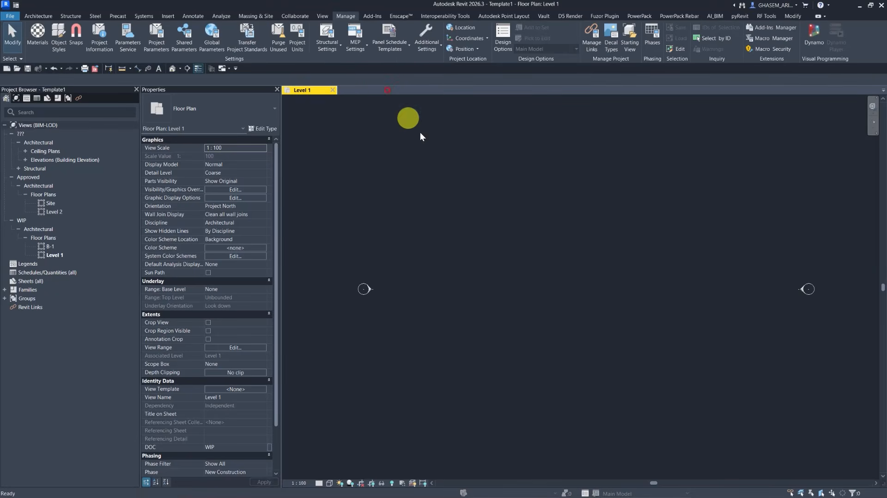
pyautogui.scroll(-1, 465, 249)
pyautogui.moveTo(465, 249); pyautogui.dragTo(456, 249, button='middle')
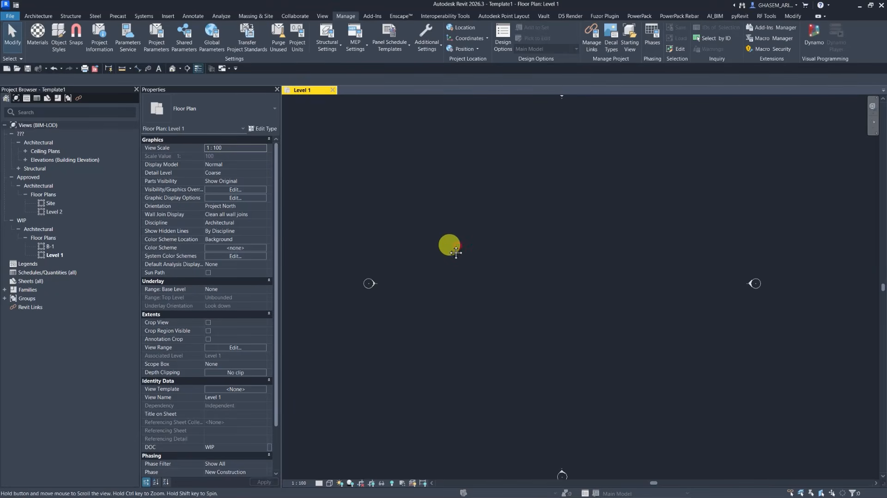
# - Set up the Pipe tool with the Stainless Steel - Push-Fit type, 110 mm diameter and a middle elevation of 0
pyautogui.click(143, 17)
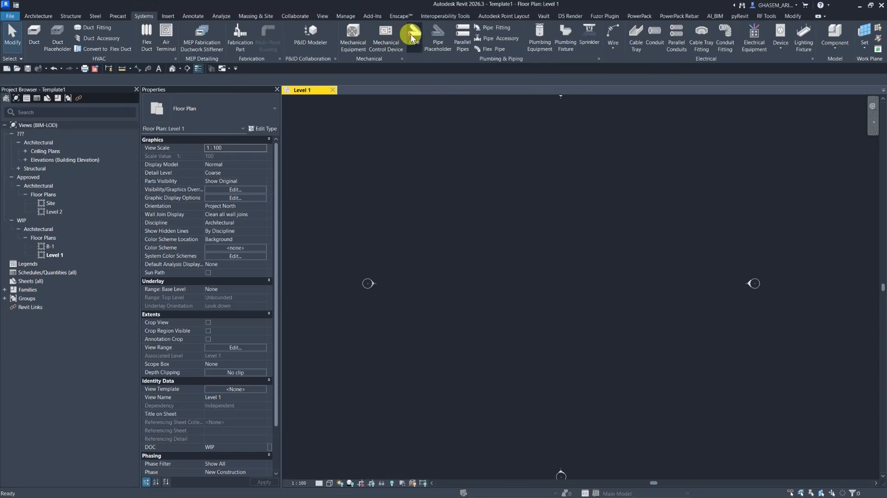
pyautogui.click(411, 37)
pyautogui.click(247, 97)
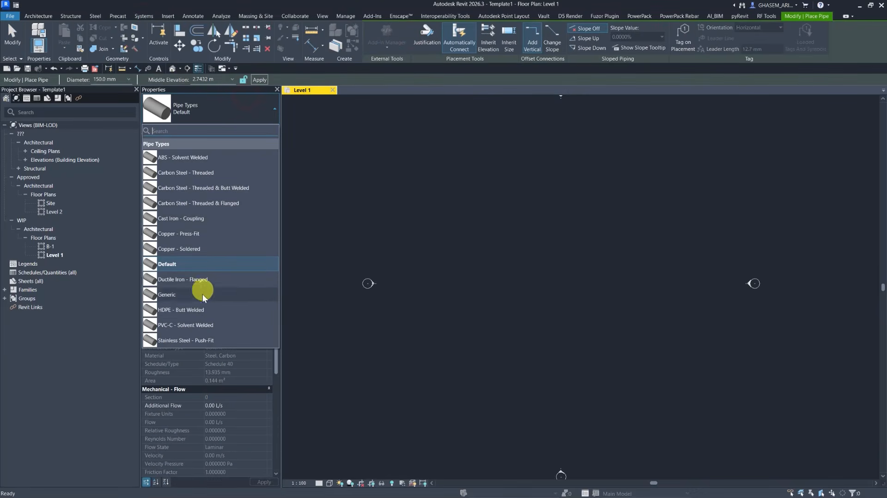
pyautogui.click(204, 340)
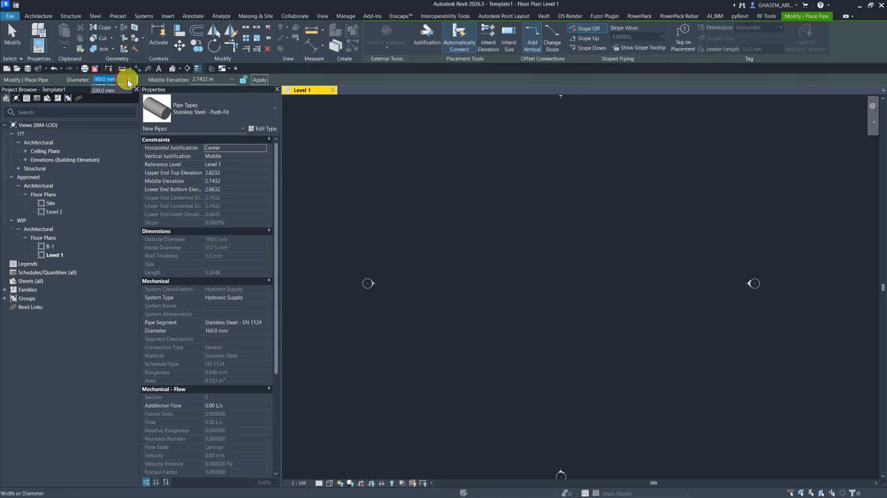
pyautogui.click(128, 79)
pyautogui.click(114, 111)
pyautogui.click(215, 82)
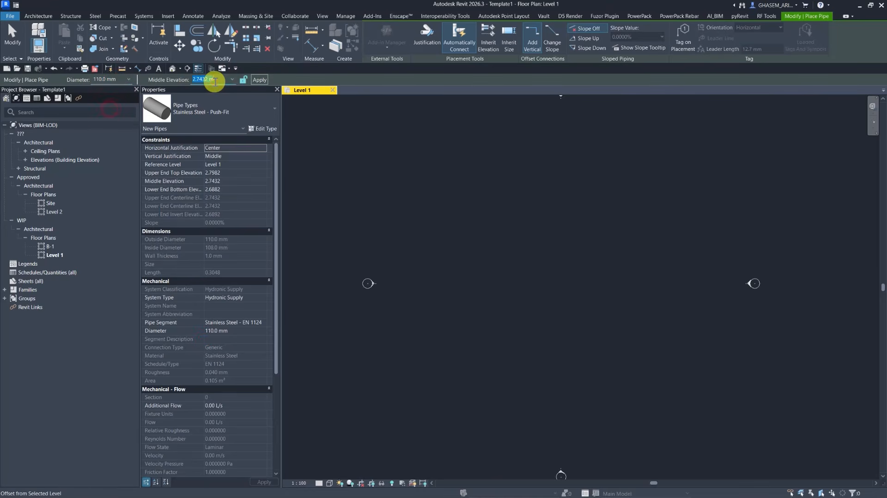
pyautogui.write('0')
# - Draw a vertical test pipe about 6.2 m long in the Level 1 plan, ending in a short run angled up and right
pyautogui.click(496, 309)
pyautogui.scroll(2, 492, 268)
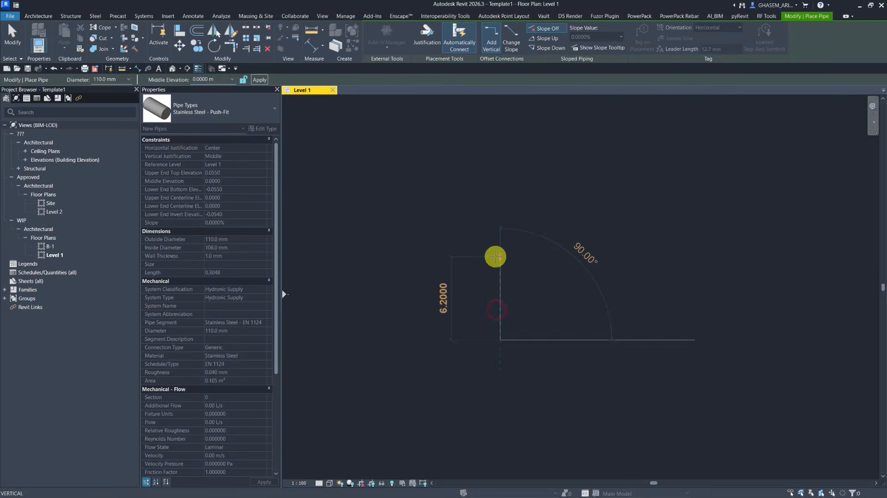
pyautogui.click(495, 257)
pyautogui.click(534, 234)
pyautogui.press('Escape')
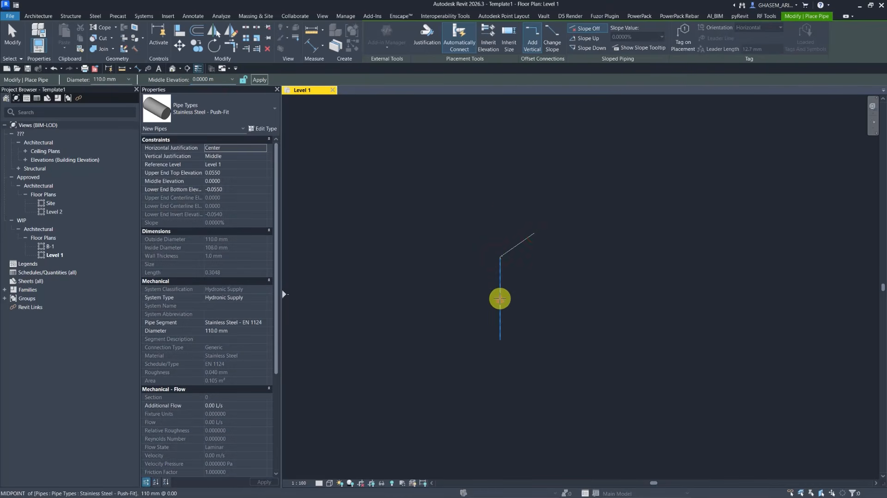
# - Branch a pipe at 45° from the vertical pipe's midpoint, continue it with a horizontal run about 4.4 m long and end the Pipe tool
pyautogui.click(499, 299)
pyautogui.click(529, 327)
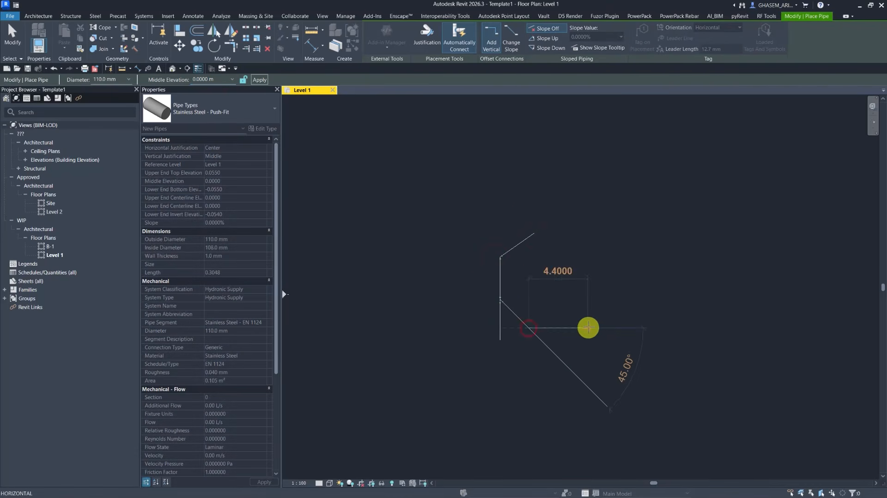
pyautogui.click(588, 327)
pyautogui.press('Escape')
pyautogui.press('Escape')
# - Set the Level 1 view's detail level to Fine and look closely at the test pipes
pyautogui.click(319, 484)
pyautogui.click(325, 476)
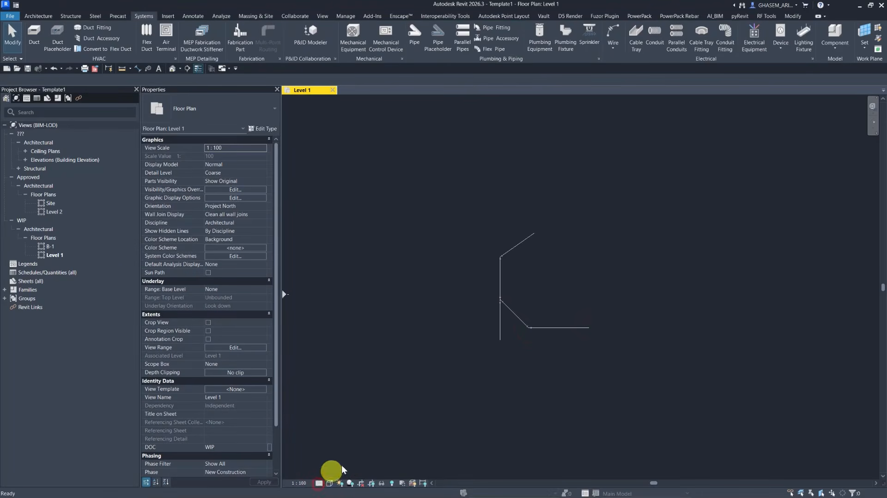
pyautogui.scroll(2, 512, 304)
pyautogui.scroll(-1, 481, 192)
# - Delete all the test pipes in the Level 1 plan and fit the view to its remaining contents
pyautogui.moveTo(584, 129); pyautogui.dragTo(414, 336)
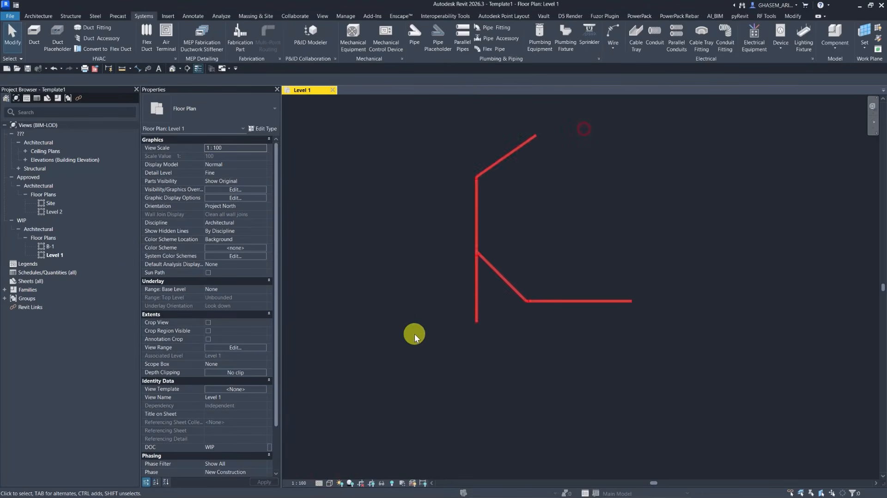
pyautogui.press('Delete')
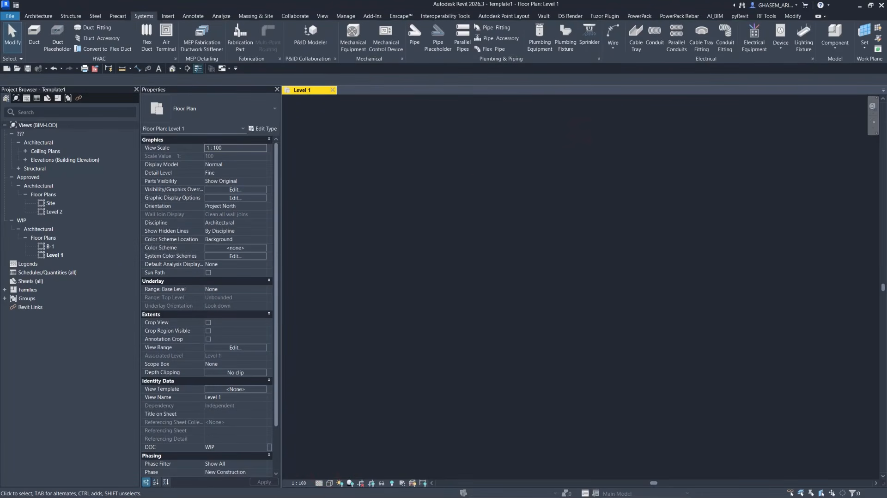
pyautogui.click(872, 123)
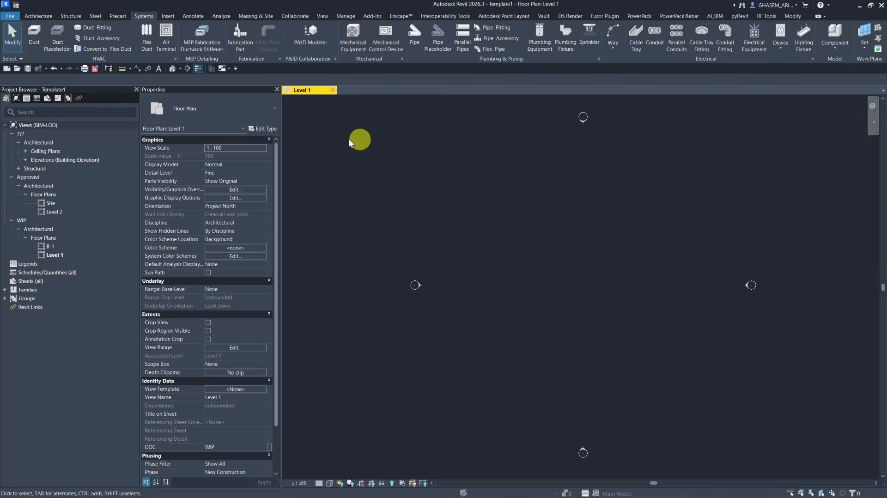
# - Export the current Level 1 window to a PDF file named Template1
pyautogui.click(27, 17)
pyautogui.click(11, 17)
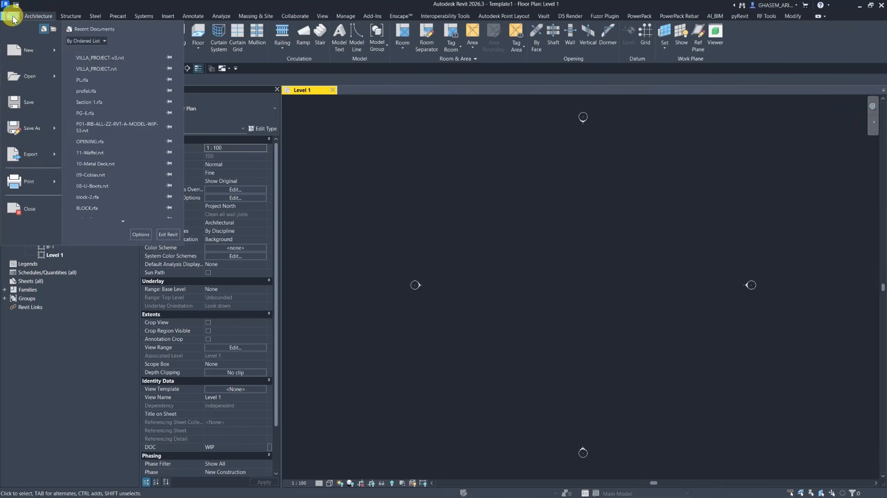
pyautogui.moveTo(46, 132)
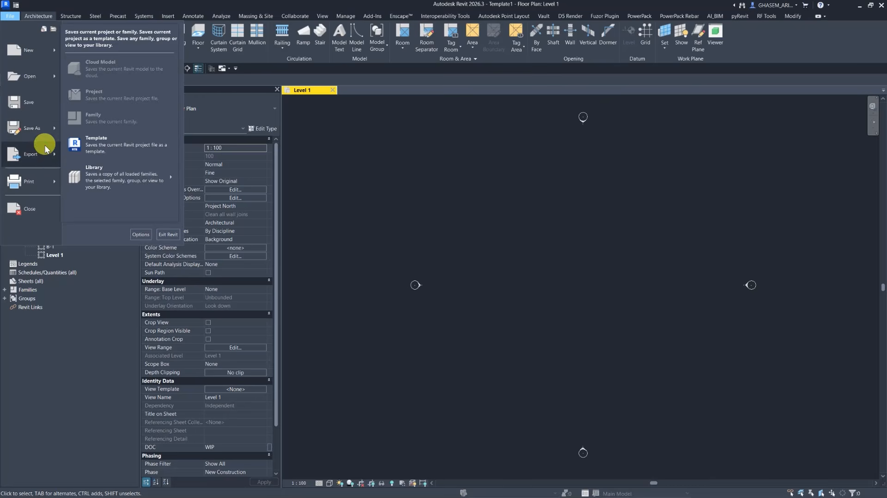
pyautogui.moveTo(45, 154)
pyautogui.click(97, 88)
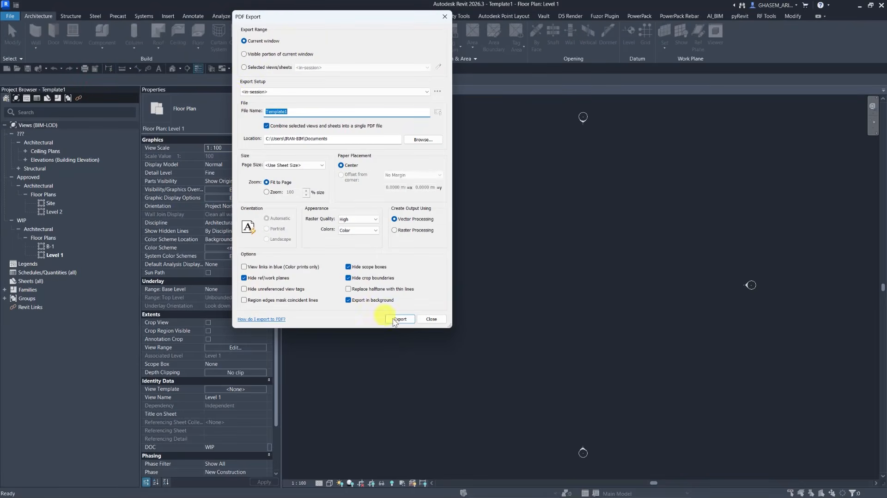
pyautogui.click(396, 319)
# - Open the DWG export setup for editing, check its general options and set one DWG unit to Meter
pyautogui.click(15, 17)
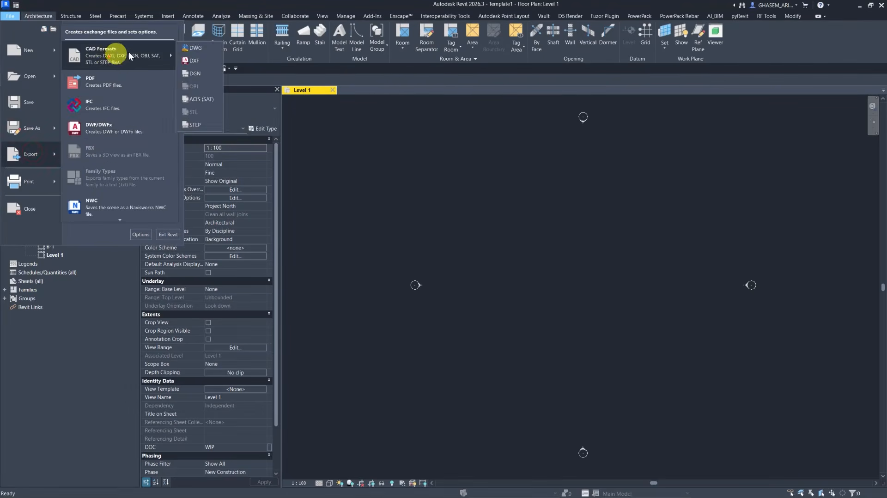
pyautogui.click(185, 53)
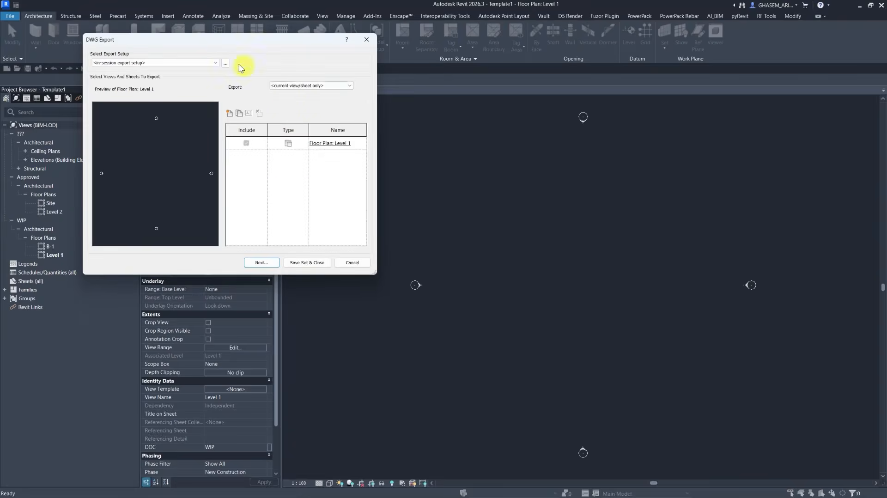
pyautogui.click(224, 63)
pyautogui.click(488, 43)
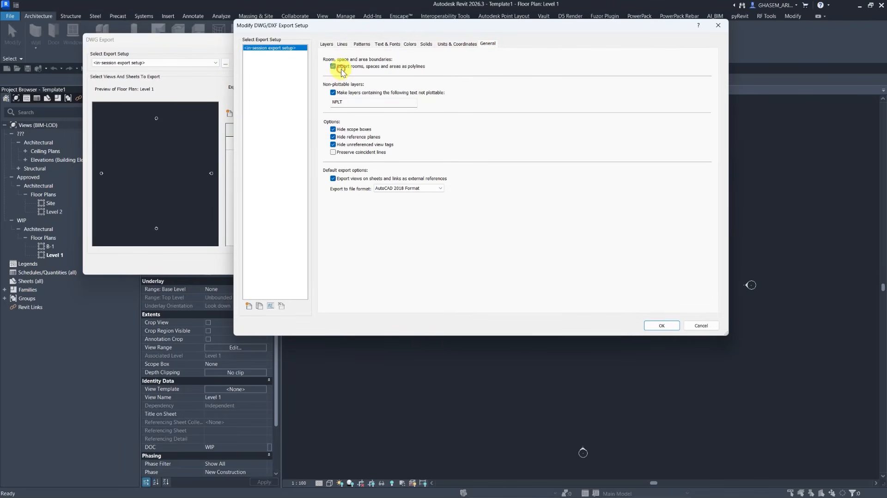
pyautogui.click(457, 43)
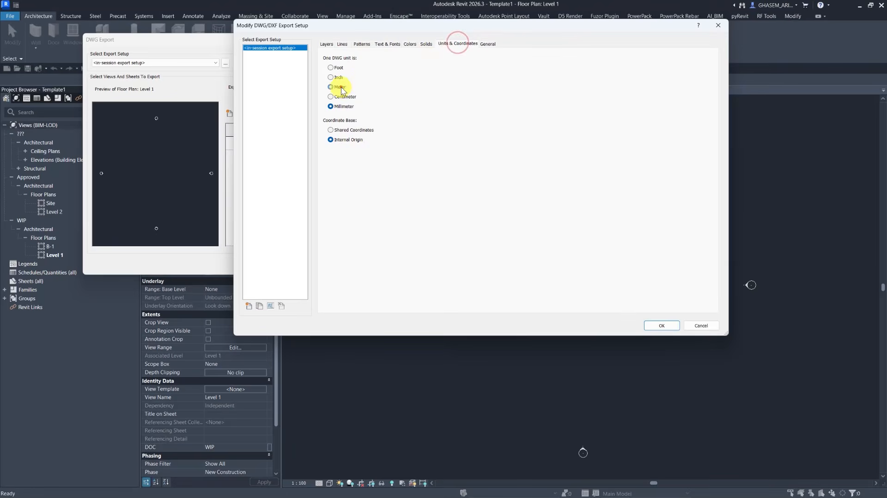
pyautogui.click(341, 88)
# - Check the solids and color export options and choose Preserve editability as the text behavior when exported
pyautogui.click(425, 44)
pyautogui.click(409, 44)
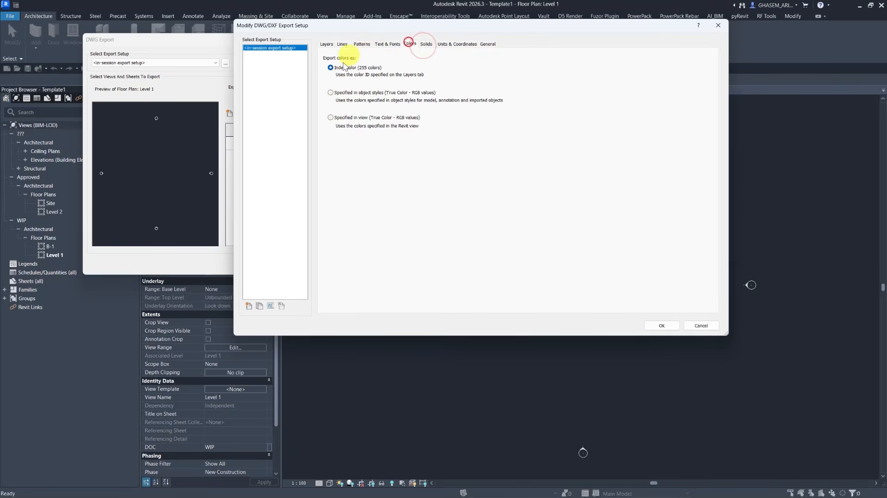
pyautogui.click(388, 43)
pyautogui.click(447, 56)
pyautogui.click(435, 70)
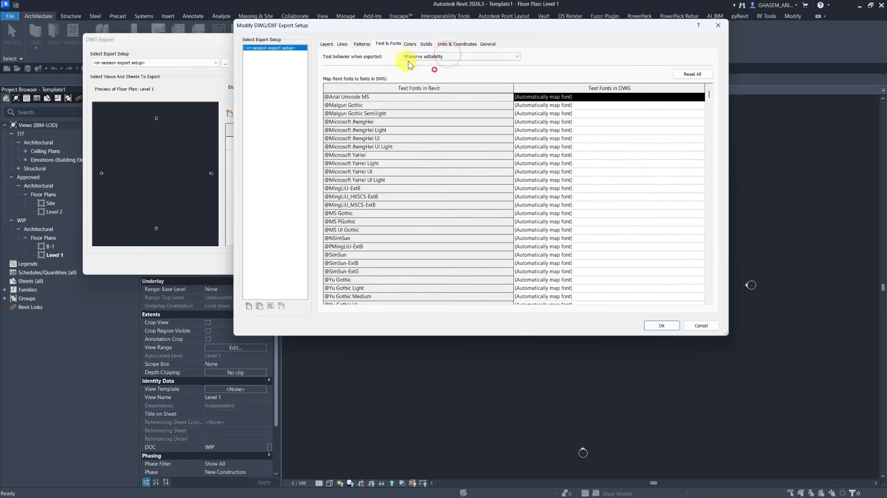
# - Load the DWG export layers from ISO Standard 13567, replacing all existing layer settings
pyautogui.click(326, 44)
pyautogui.click(493, 74)
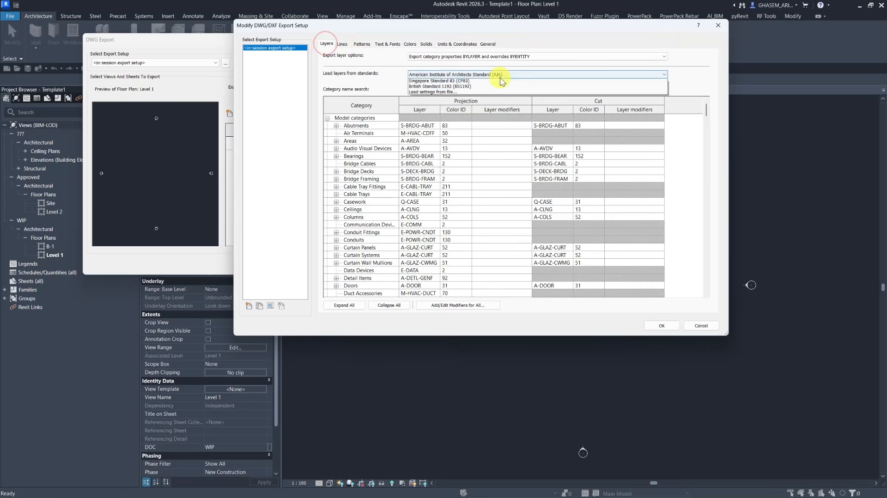
pyautogui.click(481, 88)
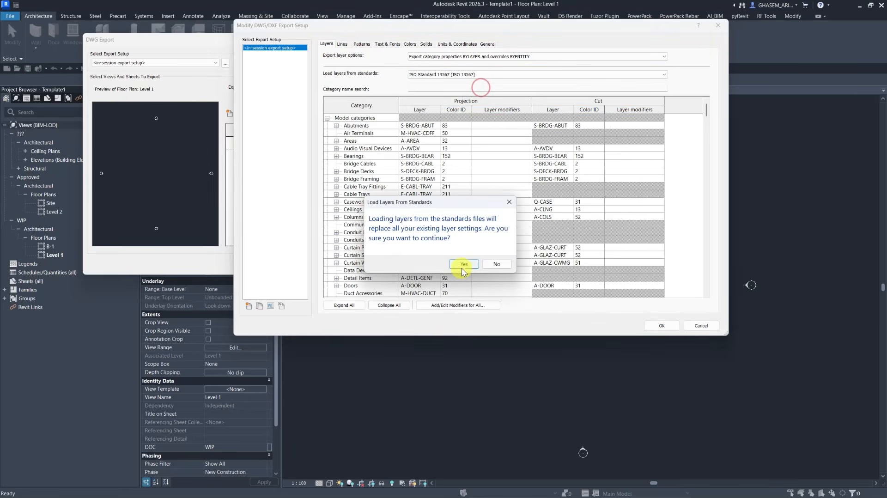
pyautogui.click(462, 262)
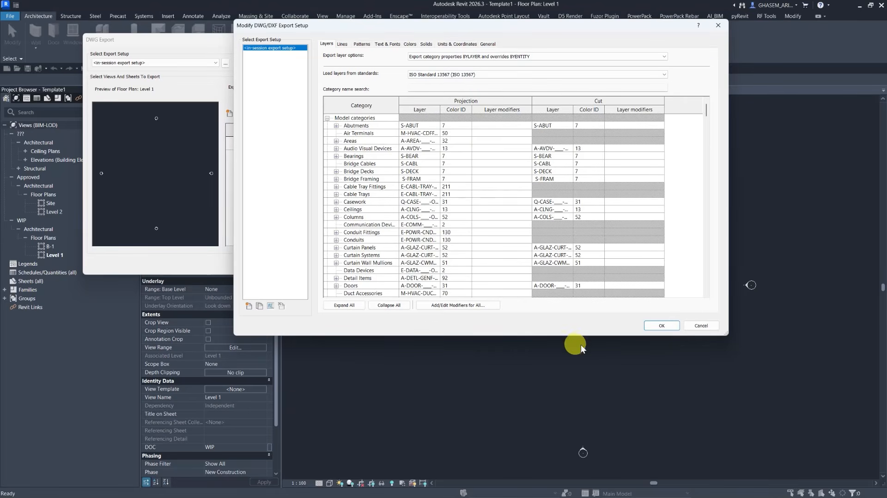
# - Create a new DWG export setup named dwg export
pyautogui.click(249, 306)
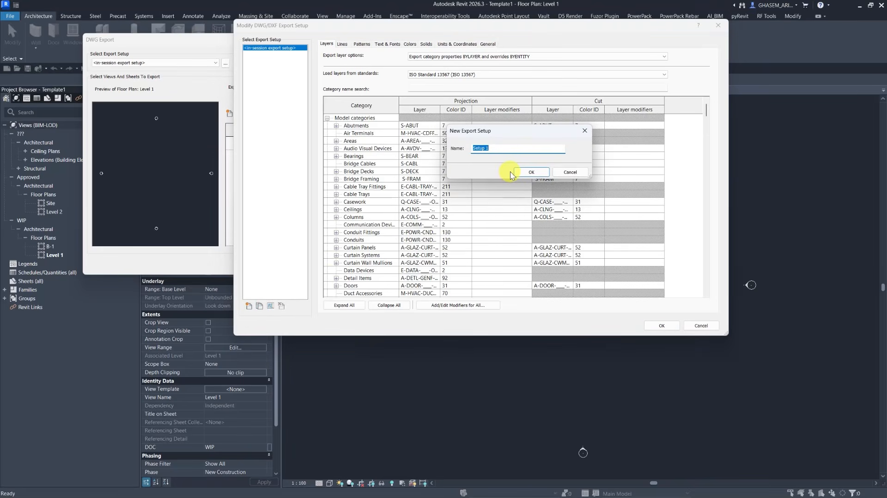
pyautogui.write('dwg export')
pyautogui.click(531, 172)
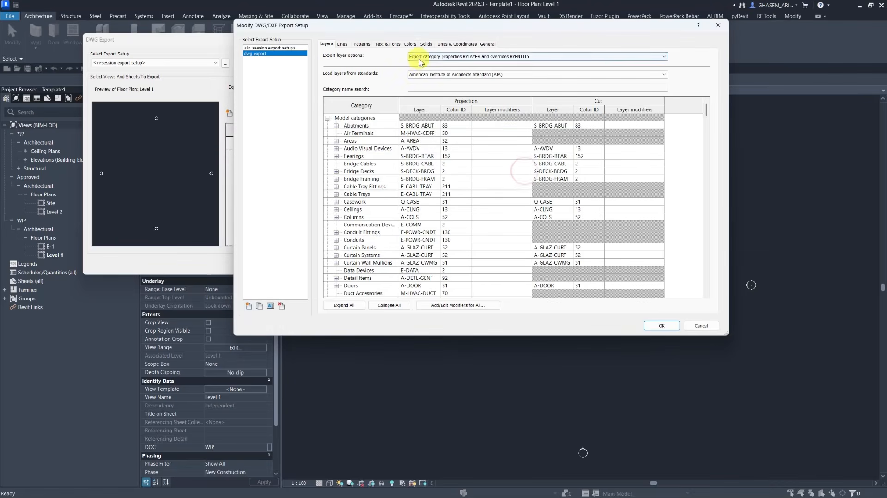
# - Load the dwg export setup's layers from ISO Standard 13567, replacing all existing layer settings
pyautogui.click(463, 75)
pyautogui.click(500, 78)
pyautogui.click(500, 75)
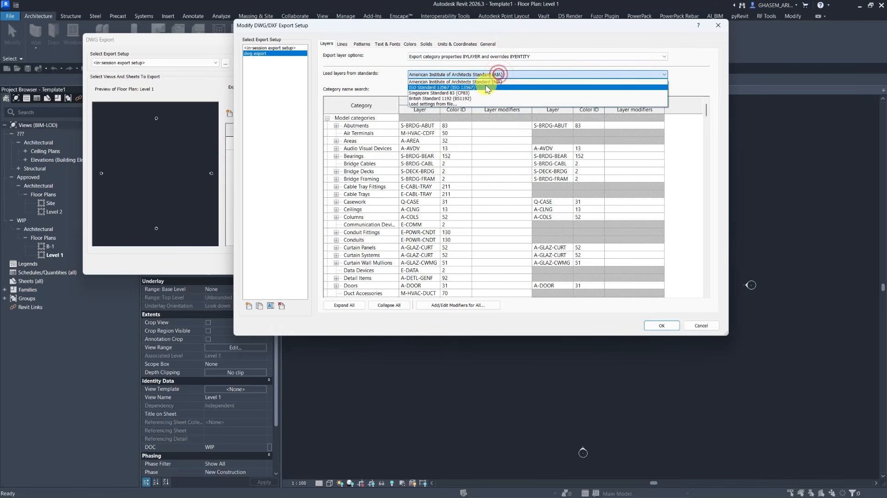
pyautogui.click(488, 90)
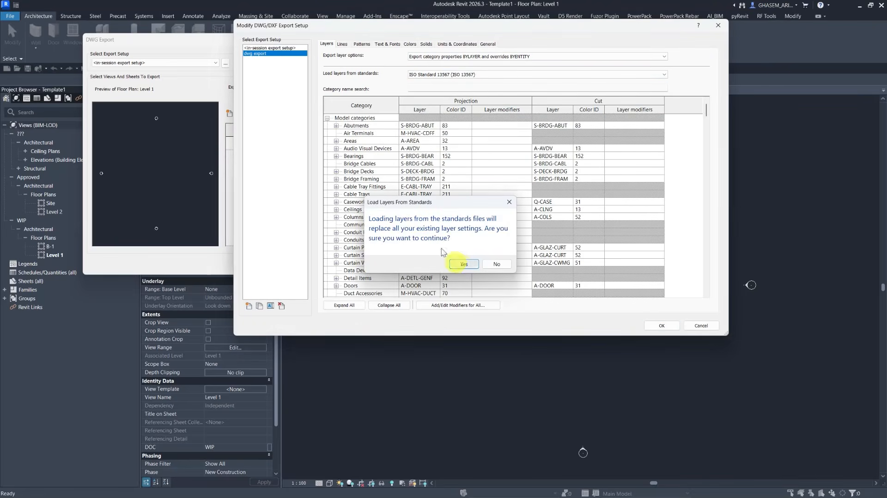
pyautogui.click(464, 265)
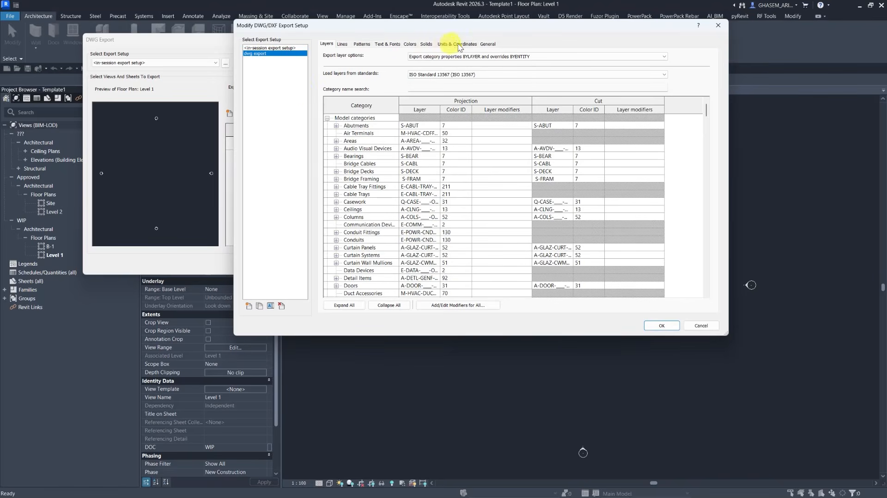
# - Set one DWG unit to Meter and export colors as specified in view (True Color - RGB values)
pyautogui.click(488, 44)
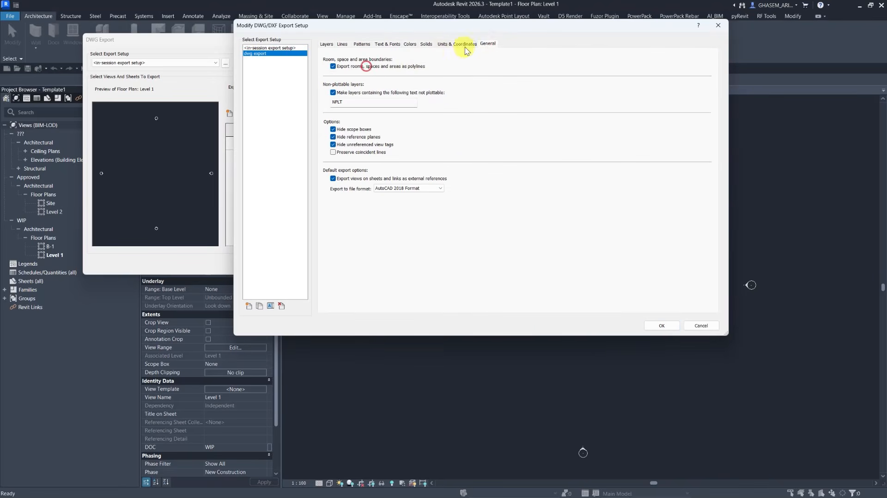
pyautogui.click(463, 44)
pyautogui.click(331, 87)
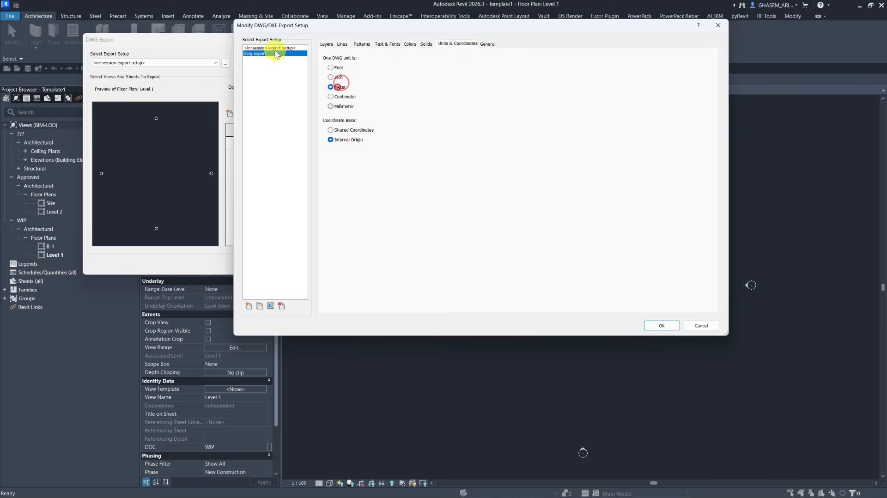
pyautogui.click(410, 44)
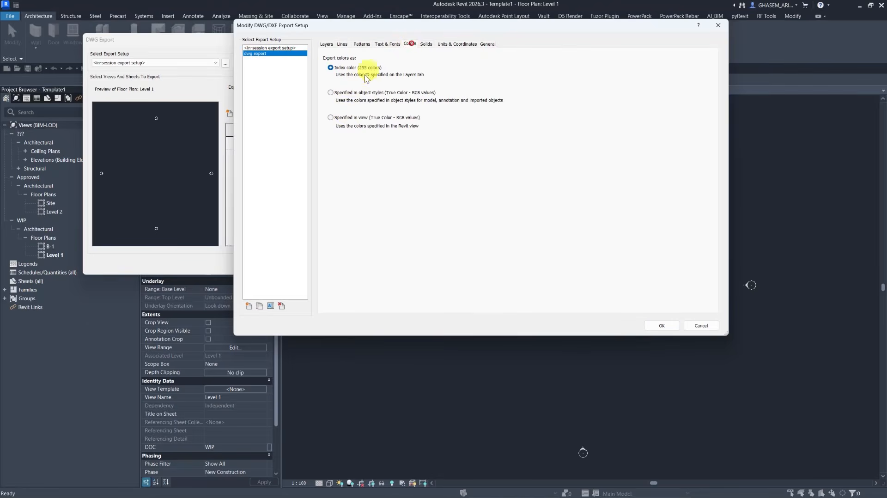
pyautogui.click(346, 119)
# - Set the text behavior when exported to Preserve editability and accept the export setup changes
pyautogui.click(380, 44)
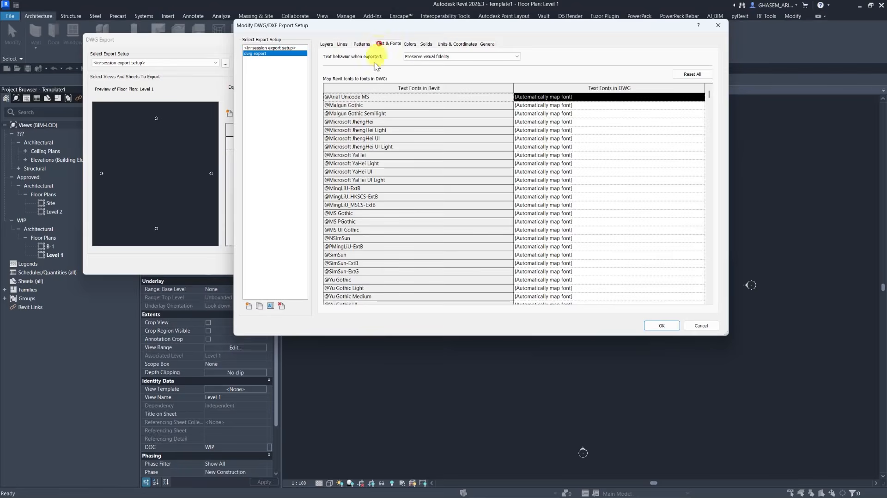
pyautogui.click(433, 57)
pyautogui.click(424, 65)
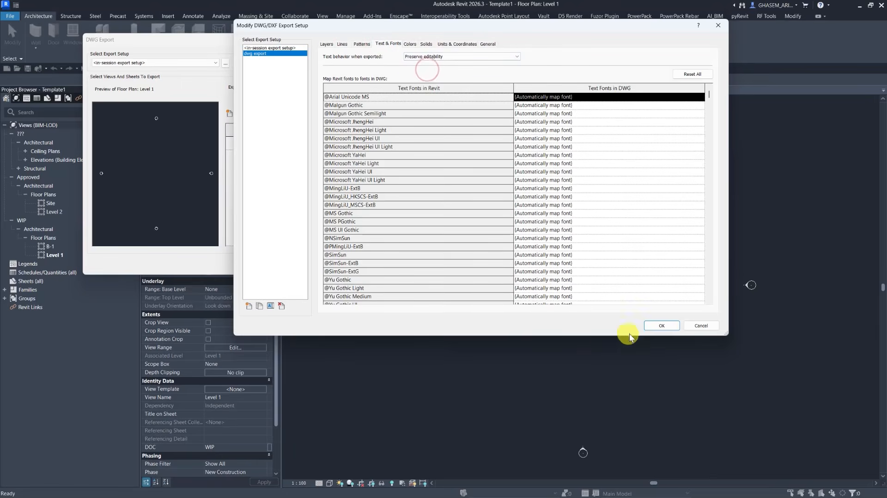
pyautogui.click(665, 323)
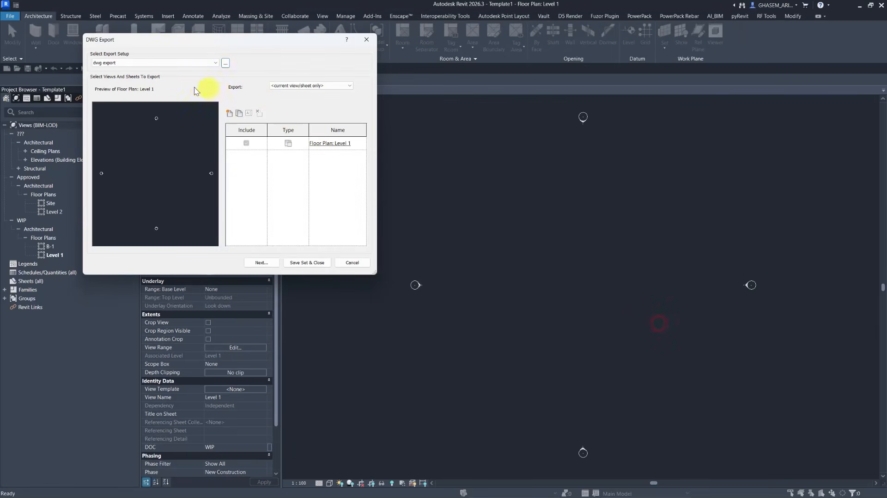
# - Choose dwg export as the export setup for the Level 1 view, then save the set and close the export dialog
pyautogui.click(153, 63)
pyautogui.click(140, 68)
pyautogui.click(136, 63)
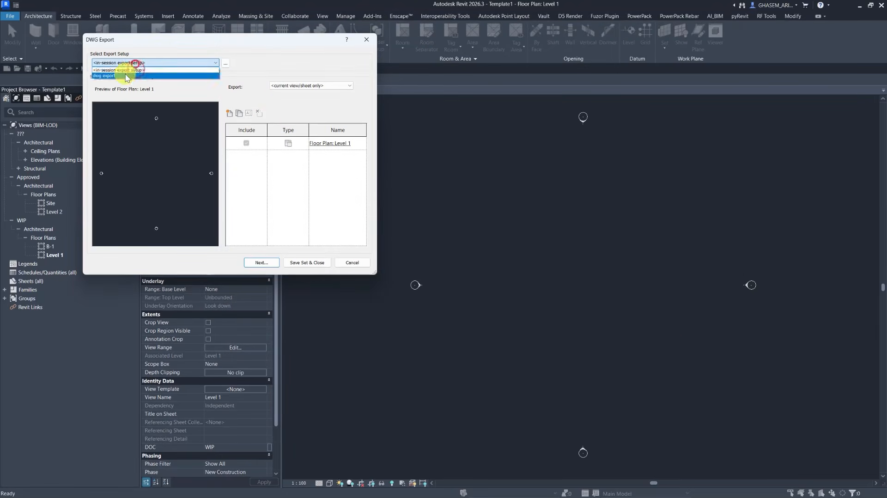
pyautogui.click(124, 74)
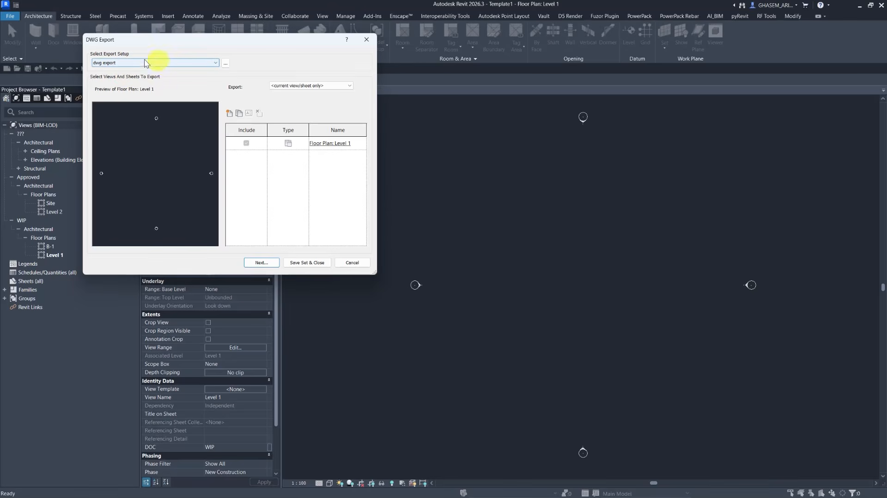
pyautogui.click(309, 262)
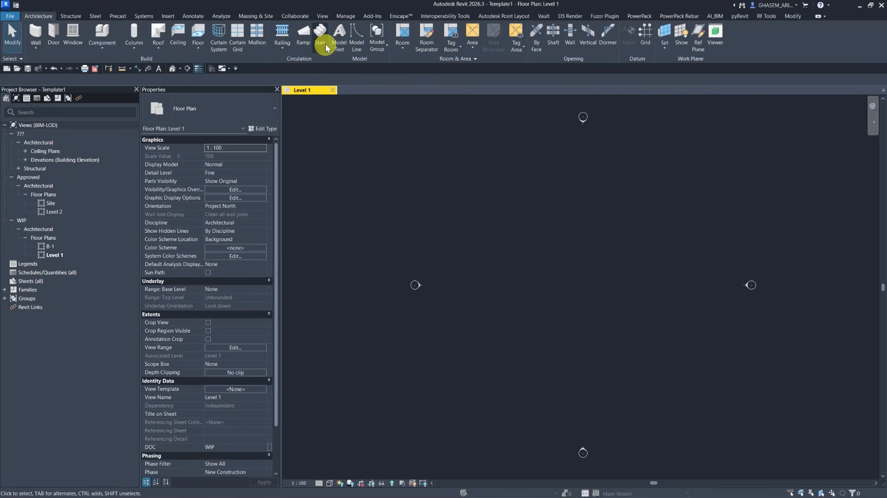
pyautogui.click(322, 15)
pyautogui.click(501, 46)
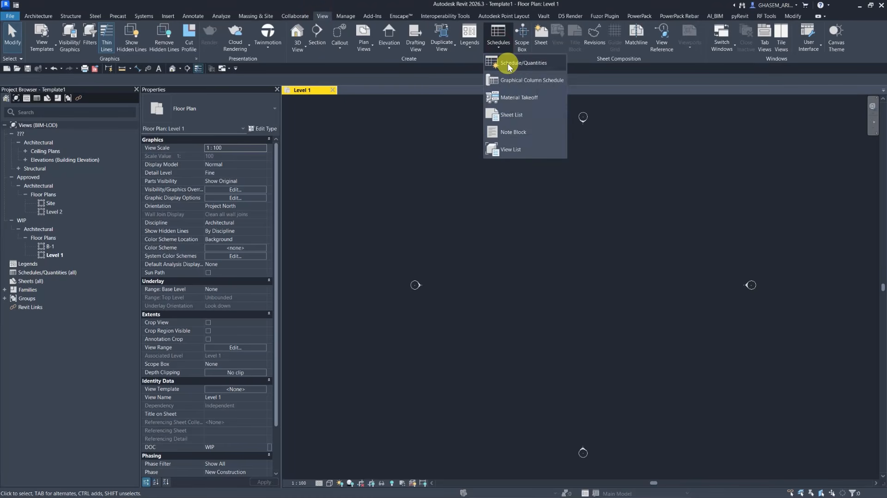
pyautogui.click(509, 63)
pyautogui.click(396, 59)
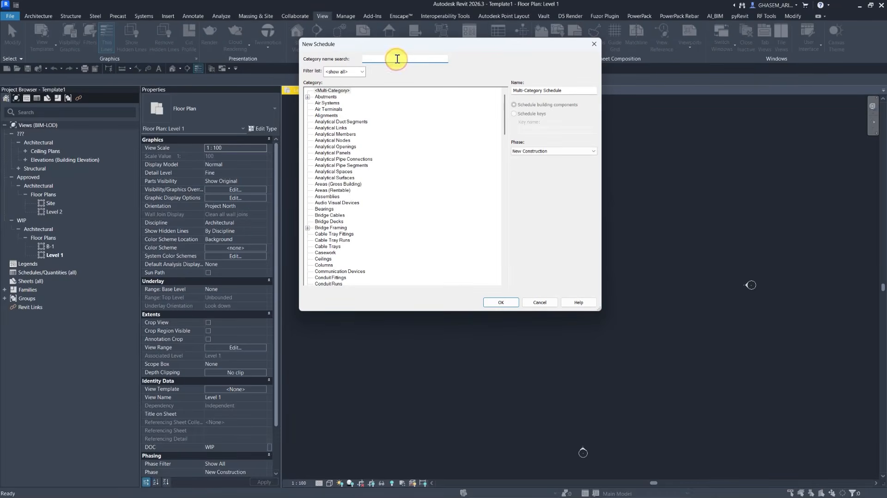
pyautogui.click(594, 44)
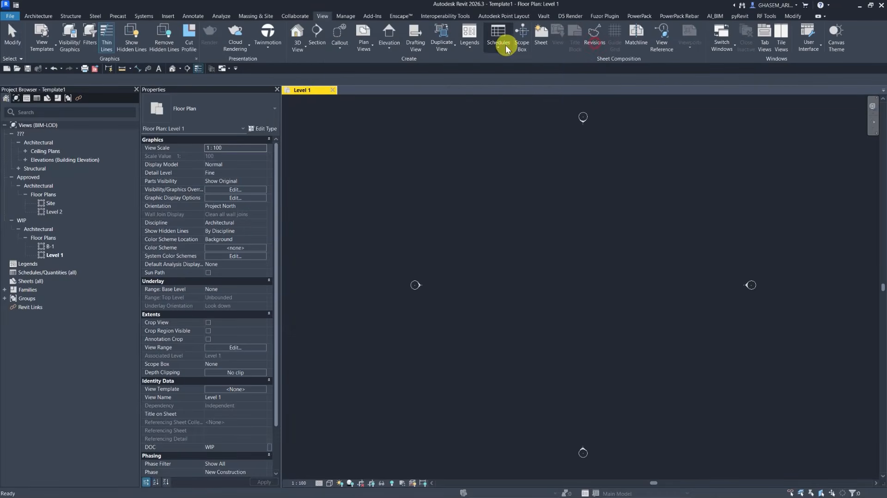
# - Start a new sheet list and add the Sheet Number and Sheet Name fields to it
pyautogui.click(506, 45)
pyautogui.click(506, 118)
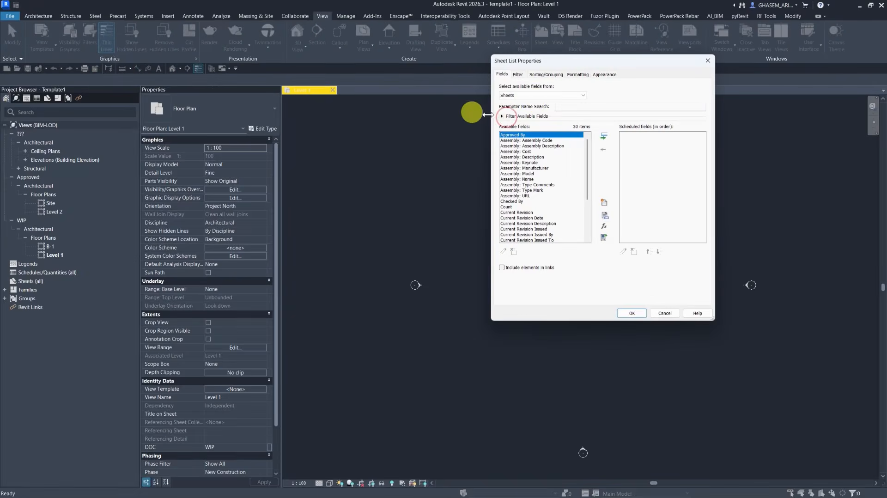
pyautogui.moveTo(550, 61); pyautogui.dragTo(398, 51)
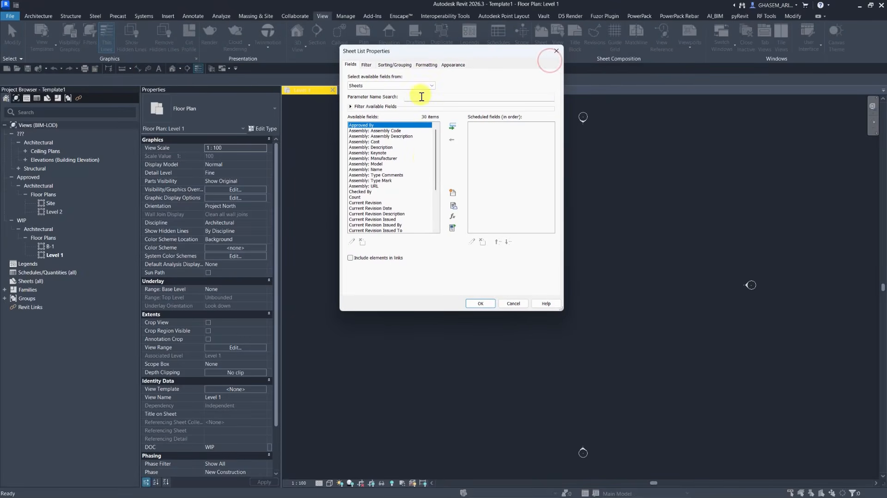
pyautogui.click(410, 186)
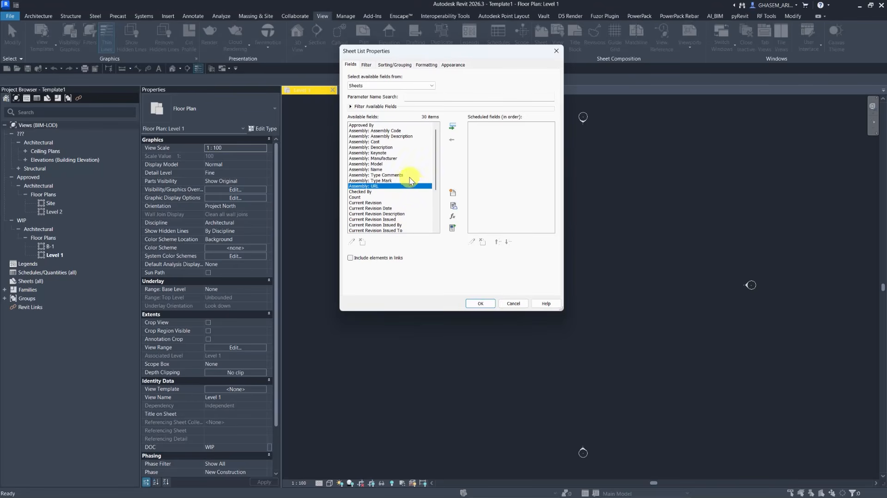
pyautogui.scroll(-4, 402, 174)
pyautogui.doubleClick(370, 220)
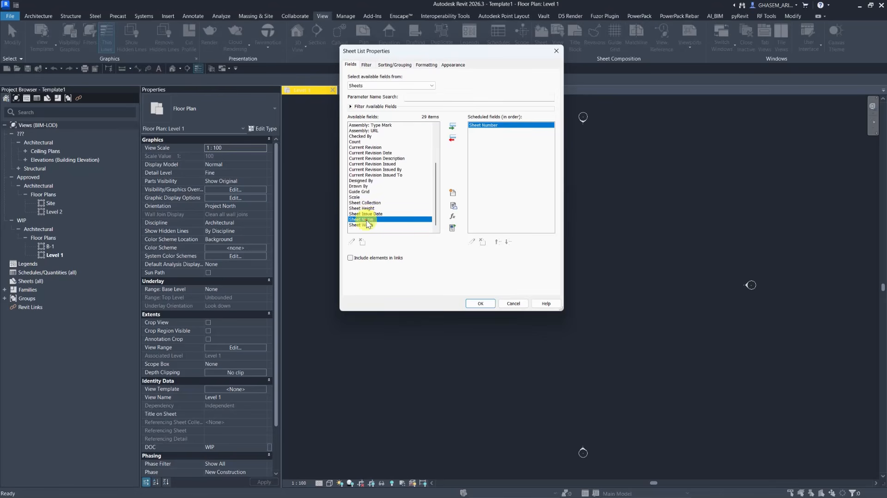
pyautogui.doubleClick(367, 220)
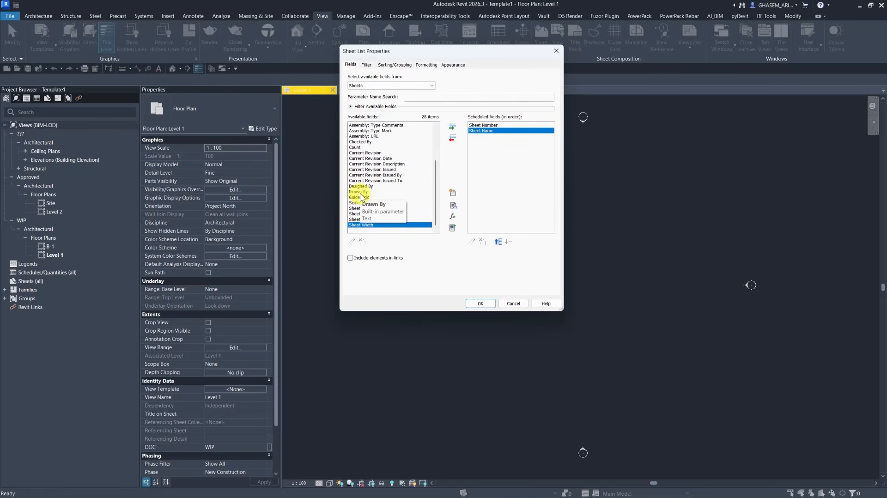
# - Add the Designed By, Drawn By, Checked By and Approved By fields to the sheet list in that order
pyautogui.doubleClick(361, 191)
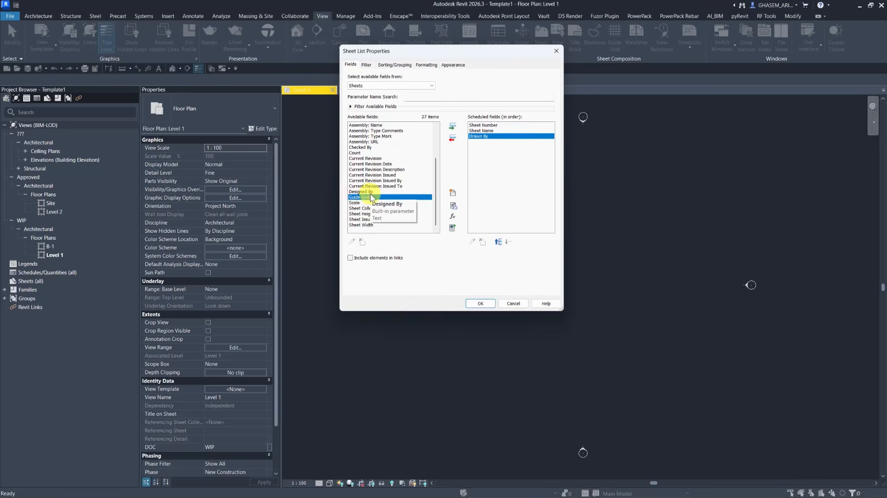
pyautogui.doubleClick(369, 192)
pyautogui.click(498, 242)
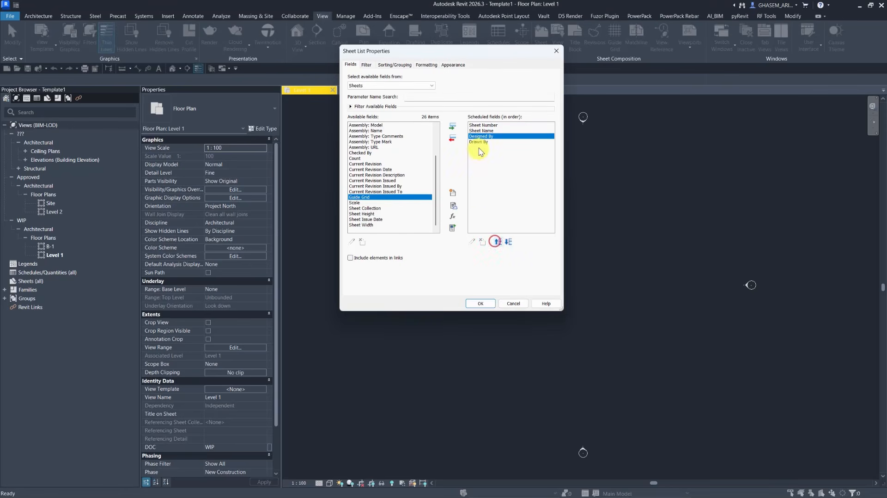
pyautogui.click(478, 142)
pyautogui.scroll(2, 371, 214)
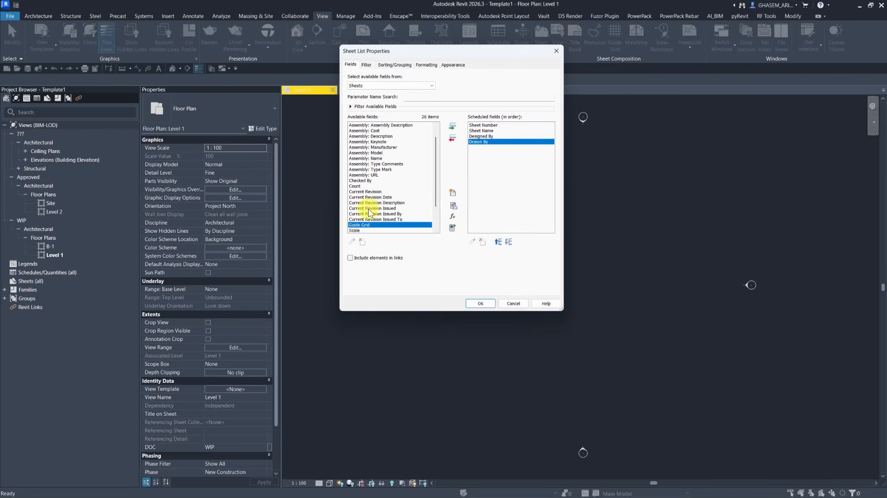
pyautogui.doubleClick(364, 181)
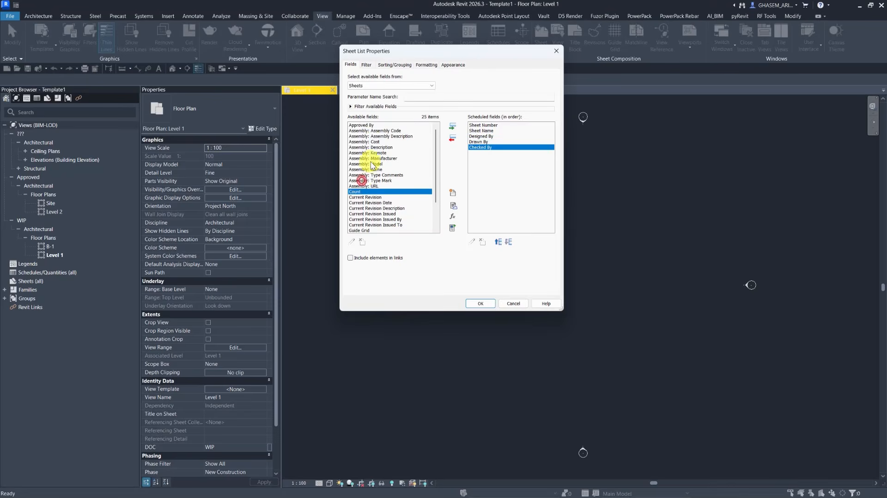
pyautogui.doubleClick(367, 126)
pyautogui.scroll(-2, 370, 128)
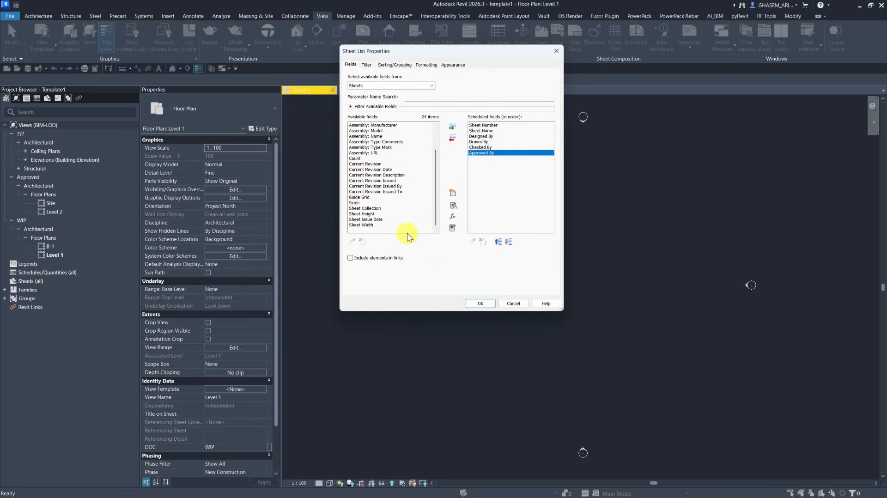
pyautogui.click(365, 65)
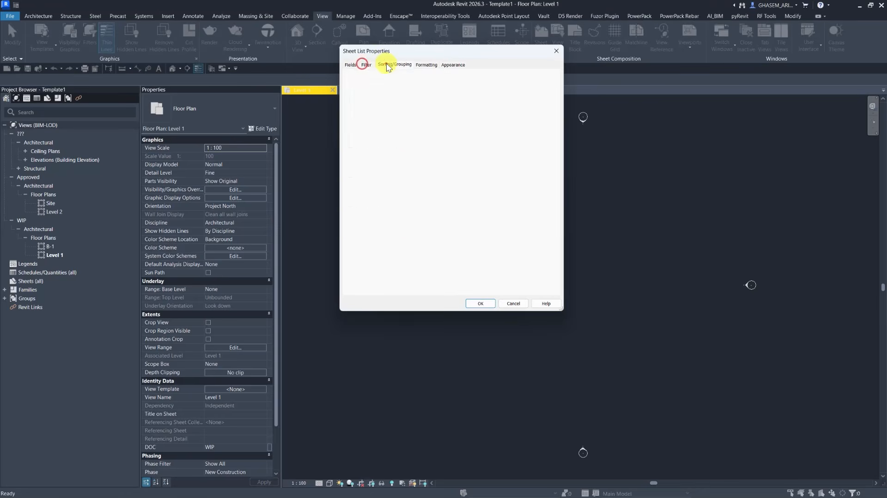
pyautogui.click(395, 65)
pyautogui.click(430, 79)
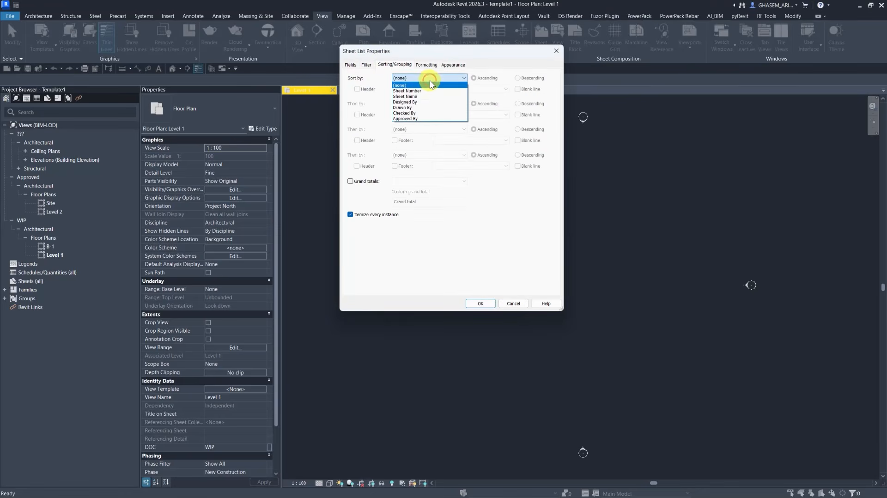
pyautogui.click(426, 96)
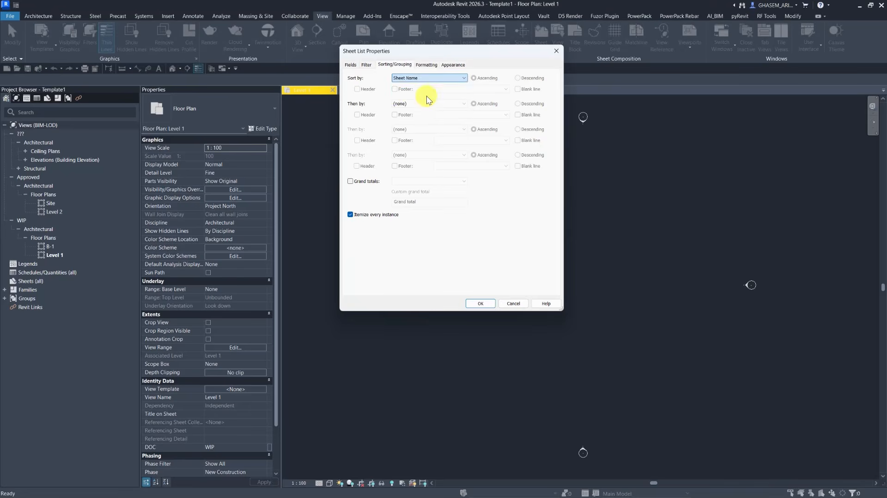
pyautogui.click(429, 78)
pyautogui.click(408, 84)
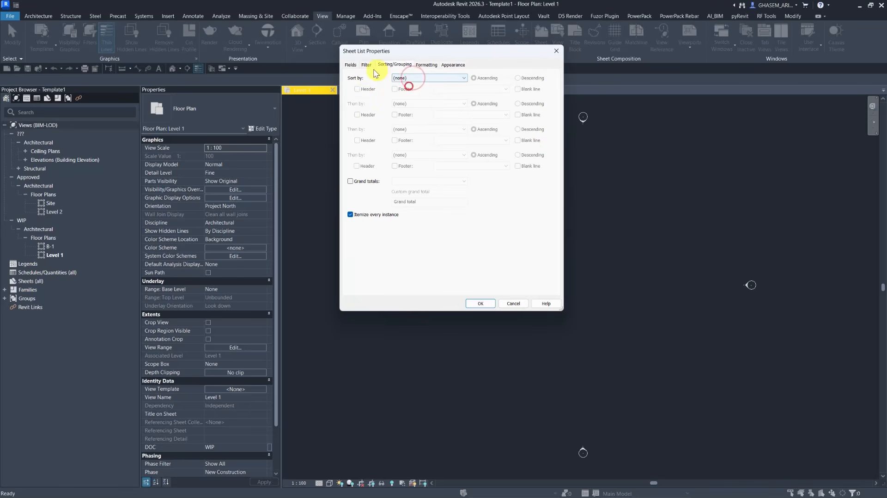
# - Create the sheet list from the scheduled fields and insert 15 data rows into it
pyautogui.click(350, 64)
pyautogui.click(481, 304)
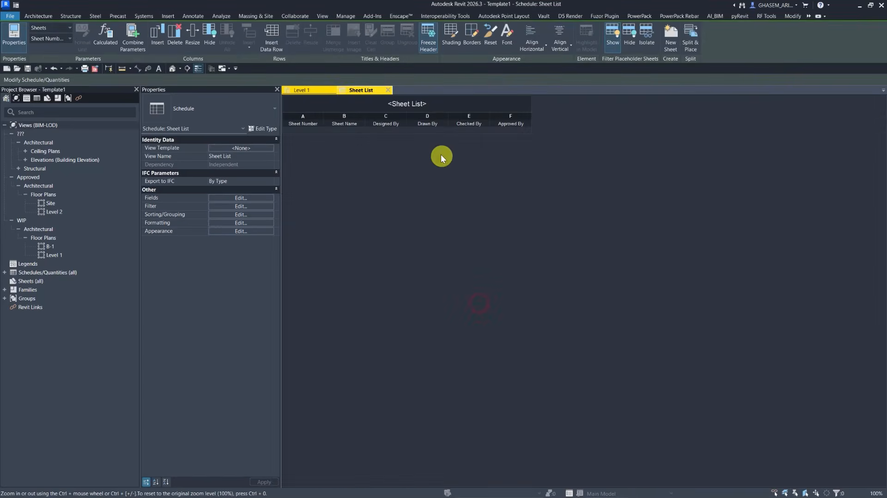
pyautogui.click(271, 41)
pyautogui.click(272, 40)
pyautogui.click(272, 41)
pyautogui.click(271, 40)
pyautogui.click(272, 40)
pyautogui.click(271, 41)
pyautogui.click(272, 41)
pyautogui.click(272, 41)
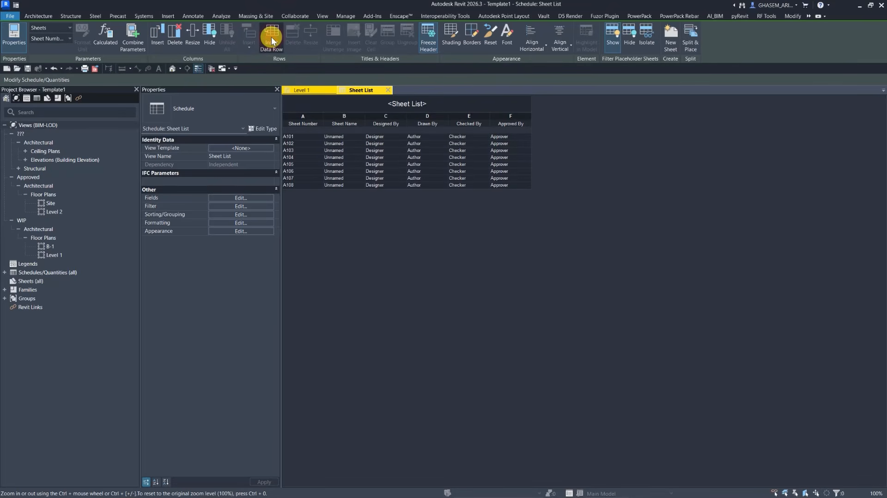
pyautogui.click(272, 41)
pyautogui.click(271, 40)
pyautogui.click(271, 41)
pyautogui.click(272, 41)
pyautogui.click(272, 41)
pyautogui.click(272, 41)
pyautogui.click(272, 41)
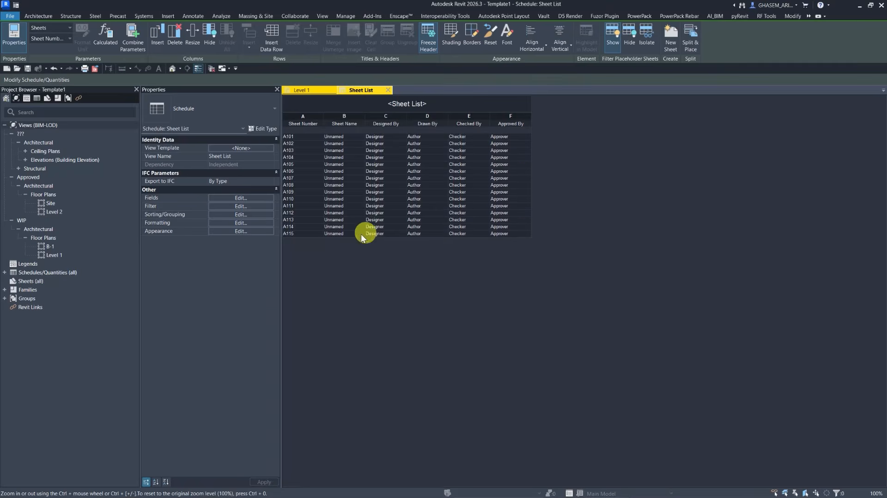
pyautogui.keyDown('ctrl'); pyautogui.scroll(4, 362, 234); pyautogui.keyUp('ctrl')
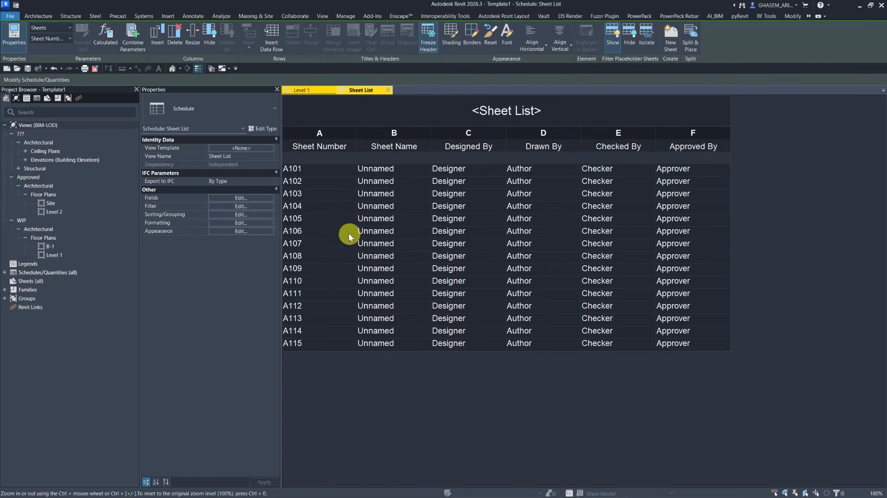
# - Close the sheet list, create sheets A101 to A103 from the placeholders with the A1 metric title block, and expand the sheets in the browser
pyautogui.click(387, 90)
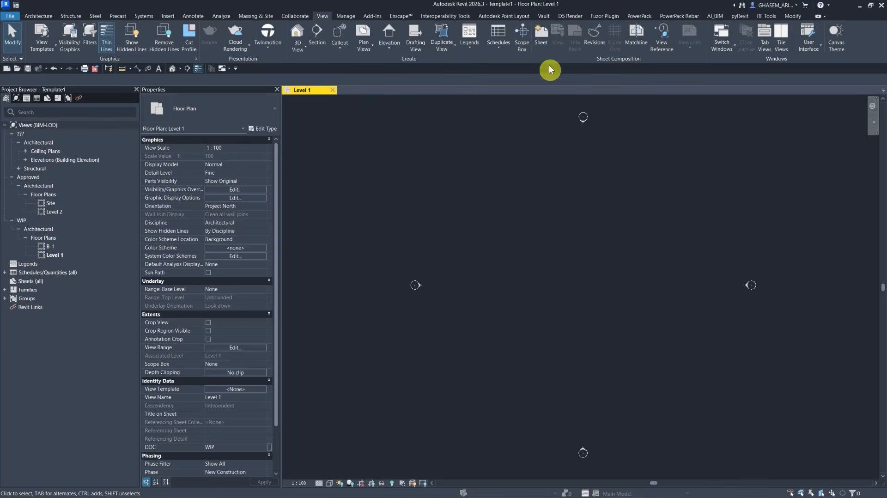
pyautogui.click(540, 33)
pyautogui.scroll(-1, 499, 259)
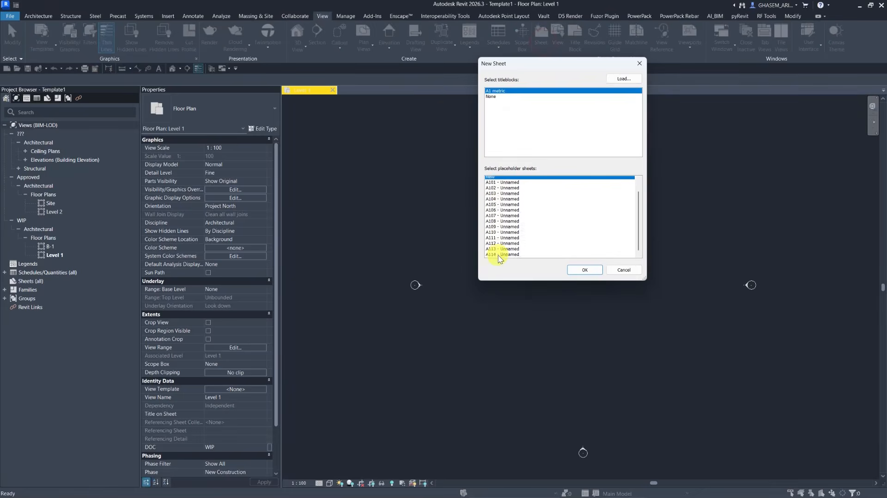
pyautogui.scroll(1, 500, 250)
pyautogui.moveTo(507, 187)
pyautogui.mouseDown()
pyautogui.moveTo(507, 237)
pyautogui.moveTo(508, 198)
pyautogui.mouseUp()
pyautogui.click(584, 270)
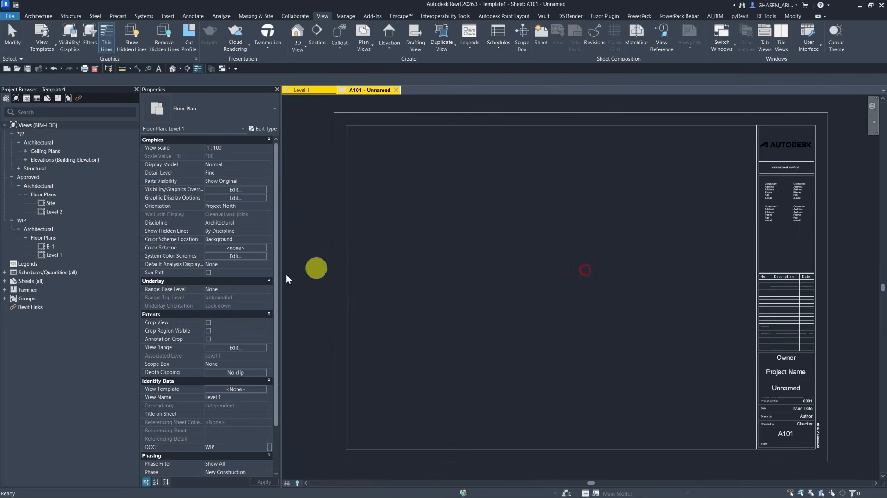
pyautogui.click(31, 281)
pyautogui.click(5, 281)
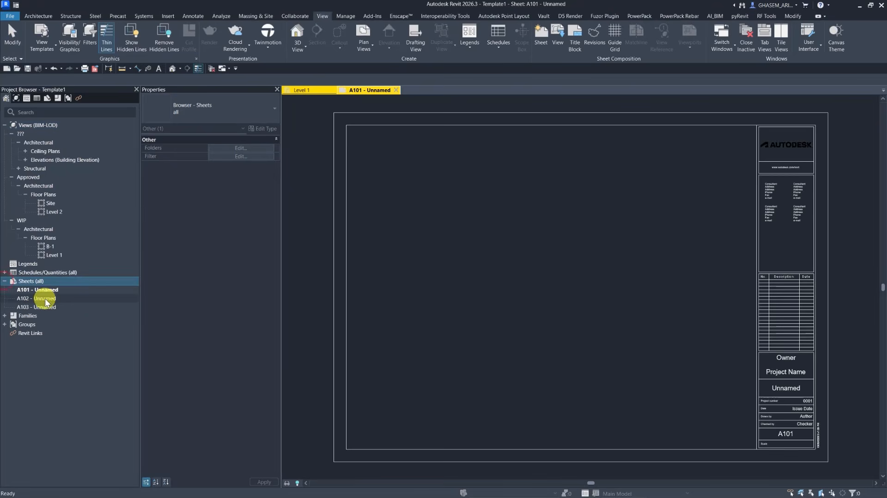
# - Open the A1 metric title block family of sheet A101 for inspection, then close it unsaved and close the sheet
pyautogui.click(503, 219)
pyautogui.scroll(-2, 503, 215)
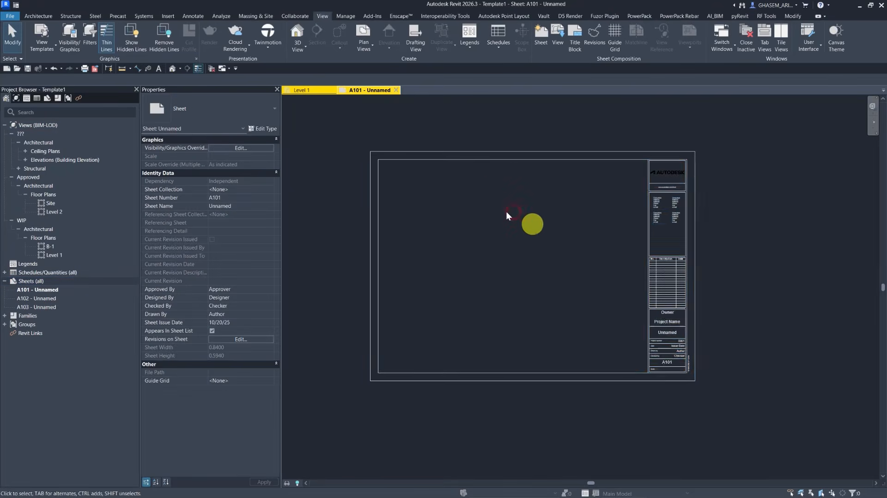
pyautogui.click(537, 156)
pyautogui.click(367, 43)
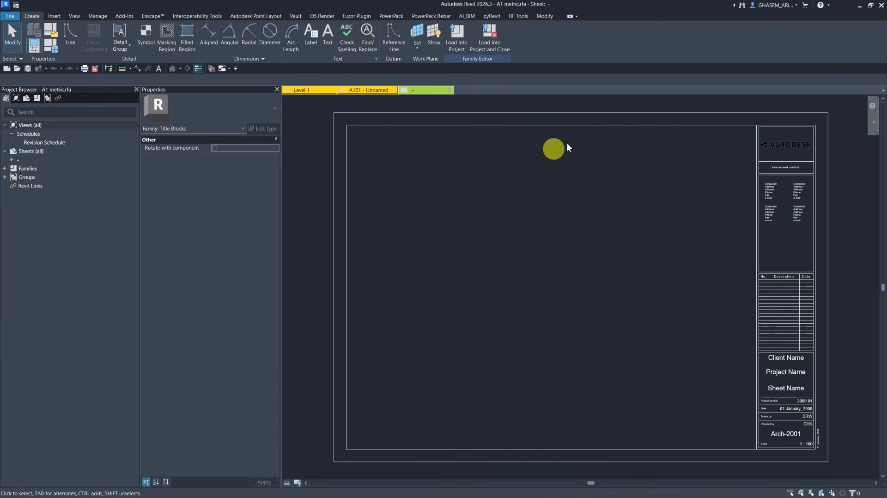
pyautogui.moveTo(754, 236); pyautogui.dragTo(732, 223, button='middle')
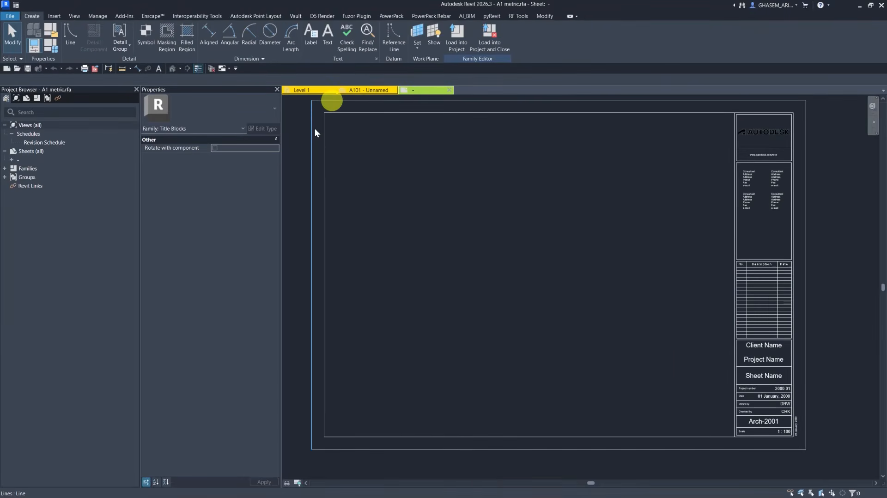
pyautogui.click(449, 90)
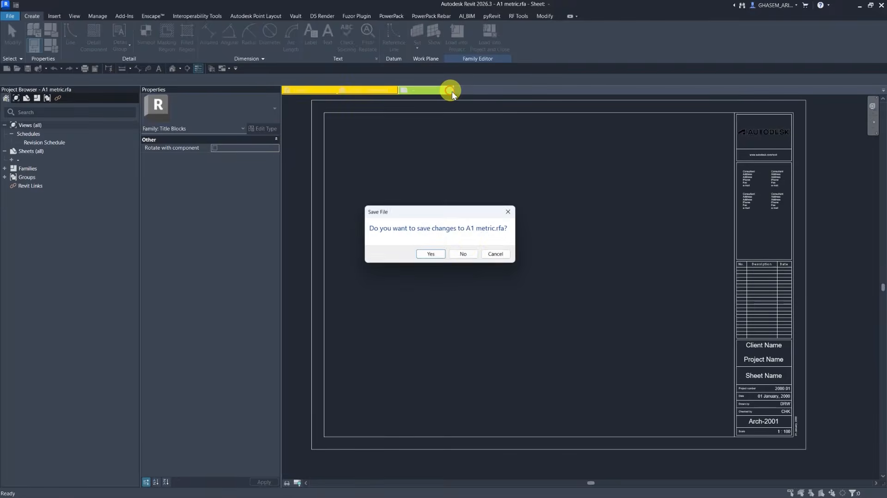
pyautogui.click(464, 255)
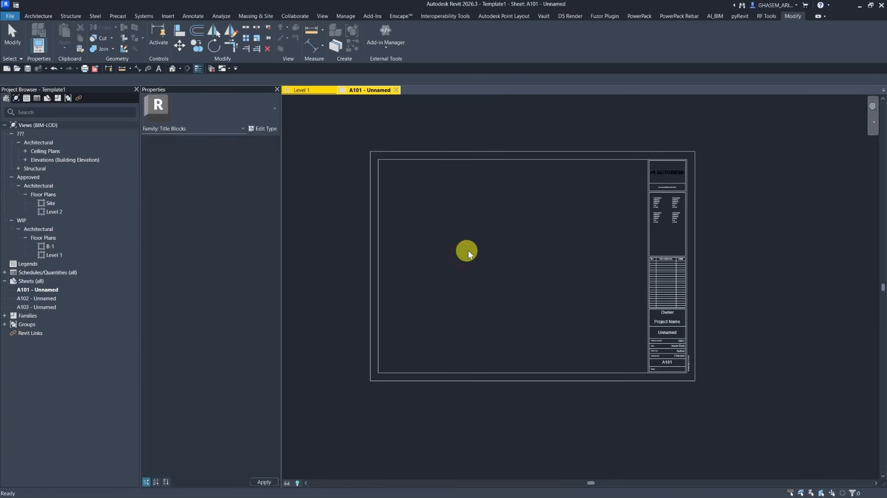
pyautogui.click(399, 90)
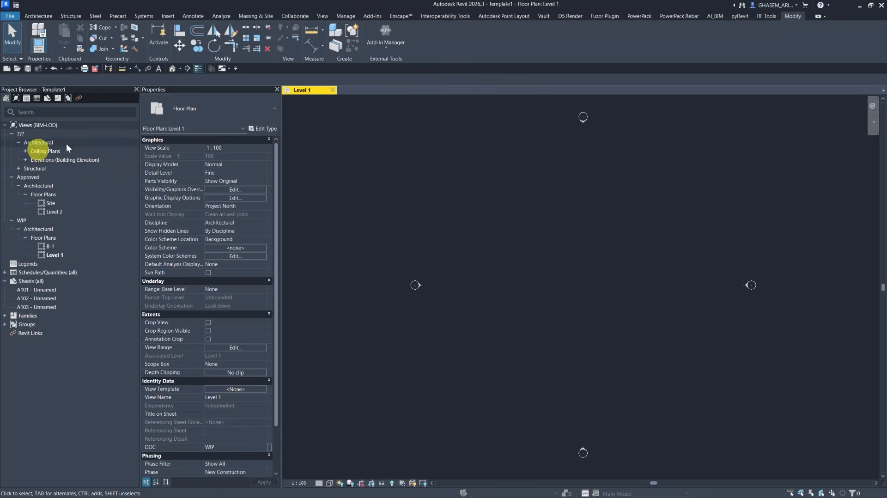
# - Create a new drafting view named start page
pyautogui.click(322, 16)
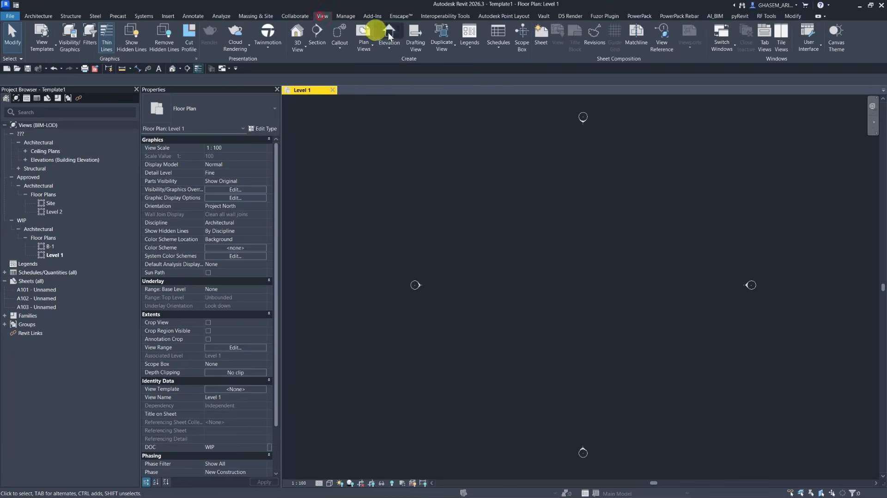
pyautogui.click(416, 44)
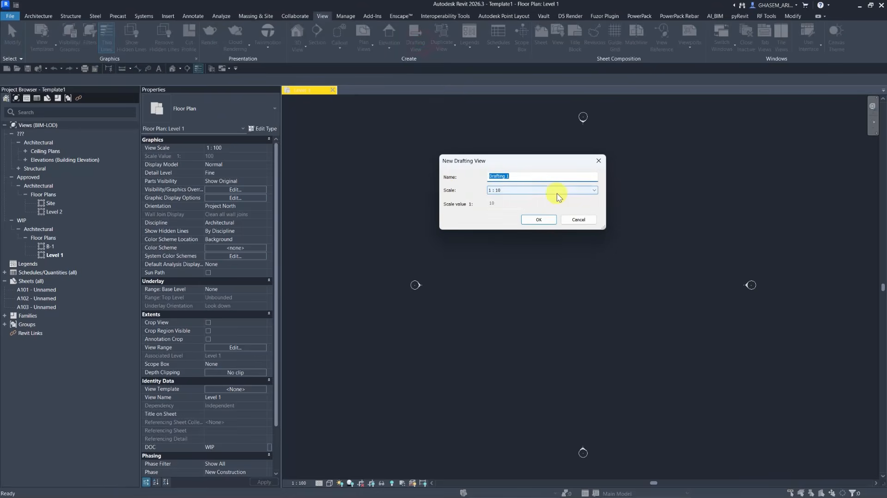
pyautogui.write('start page')
pyautogui.click(536, 220)
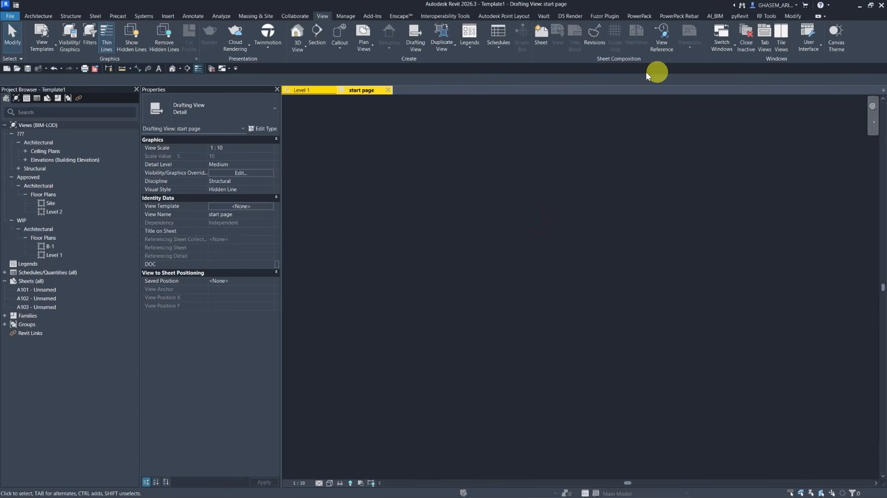
# - Set the project's starting view to Drafting View: start page
pyautogui.click(346, 15)
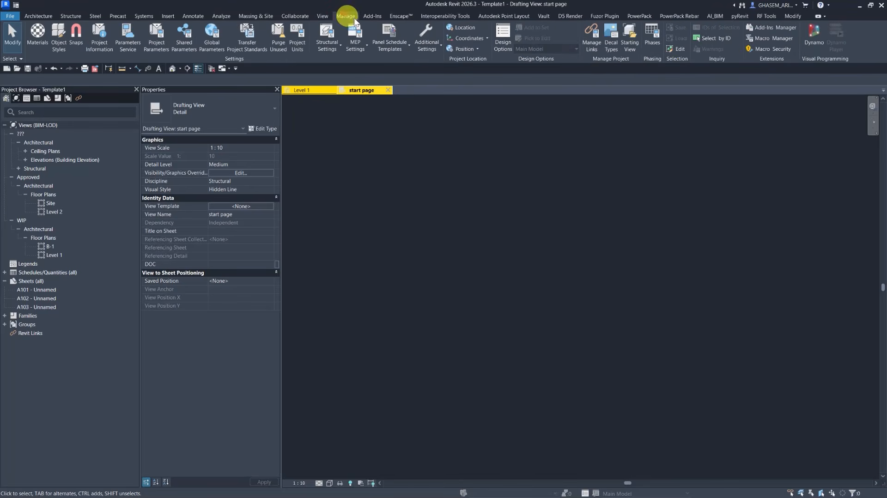
pyautogui.click(630, 36)
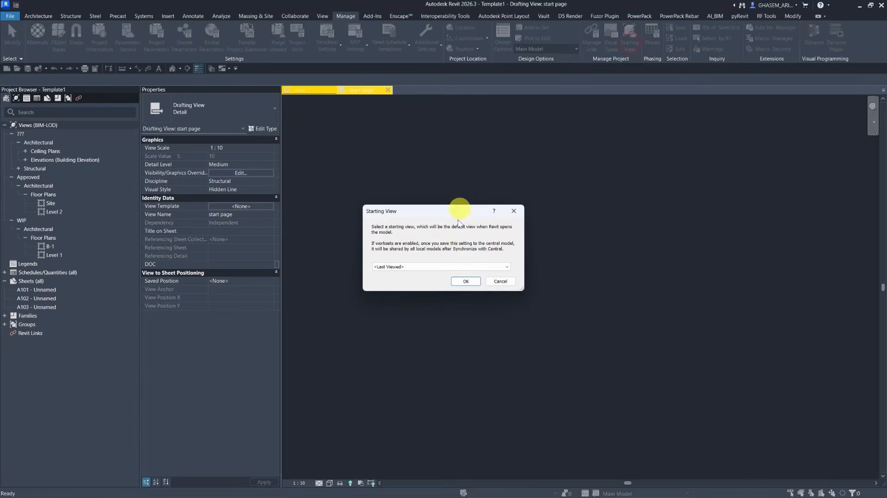
pyautogui.click(449, 266)
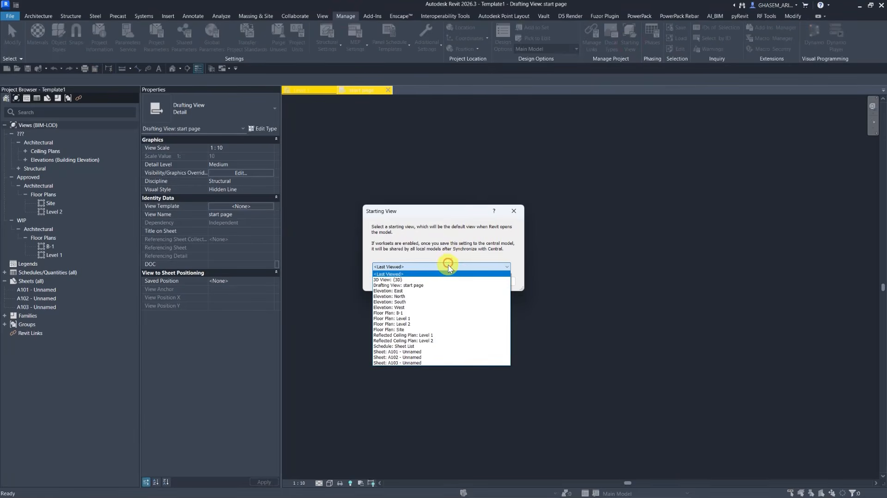
pyautogui.click(439, 287)
pyautogui.click(467, 281)
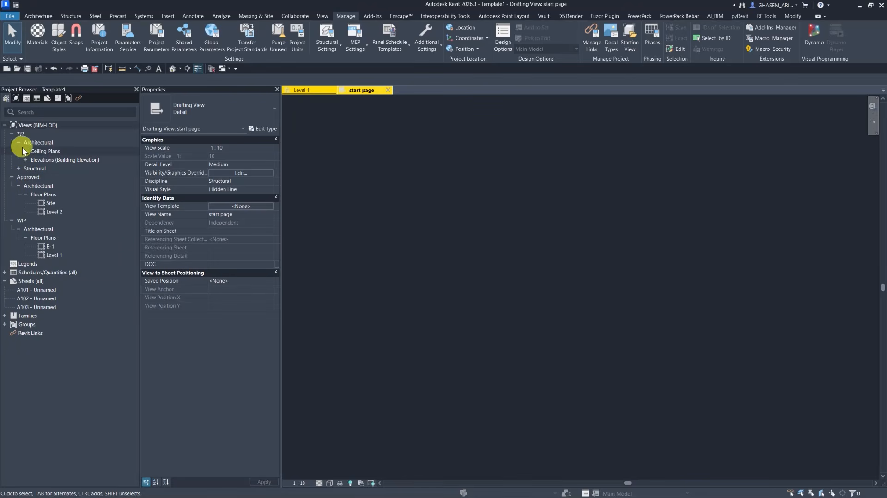
# - Expand the structural drafting views in the project browser and open the start page view
pyautogui.click(18, 168)
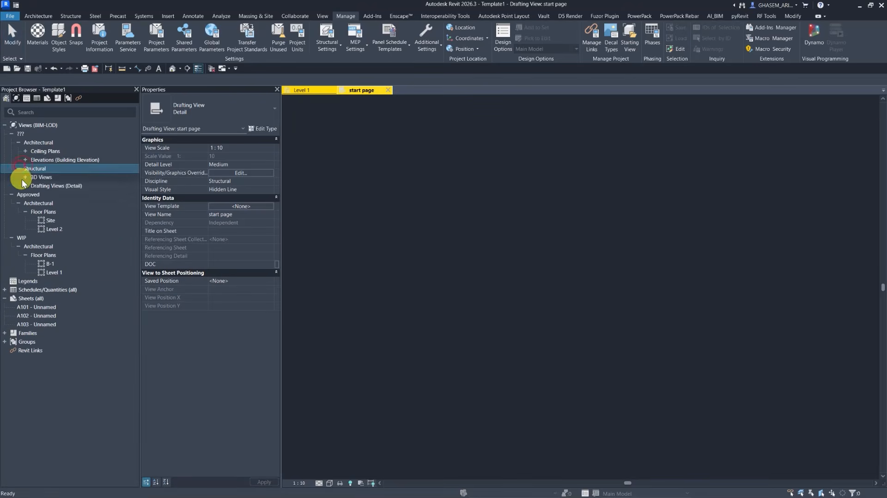
pyautogui.click(25, 185)
pyautogui.click(25, 186)
pyautogui.click(26, 186)
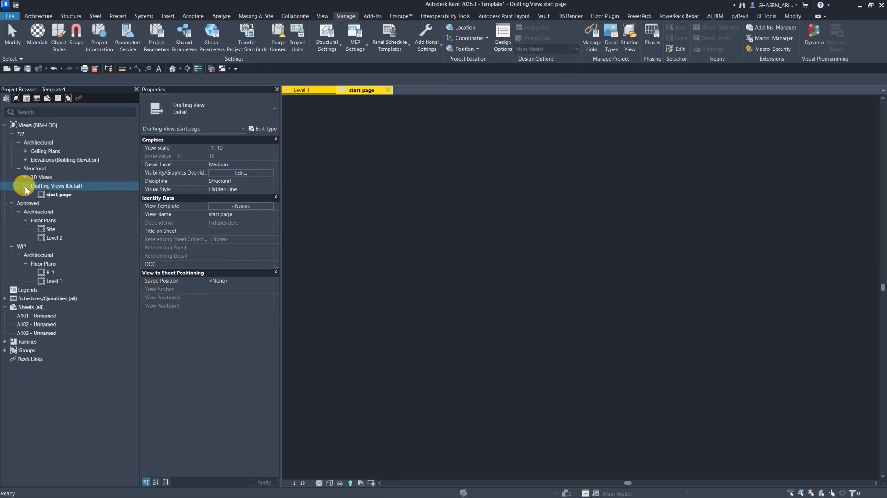
pyautogui.click(56, 194)
pyautogui.doubleClick(56, 195)
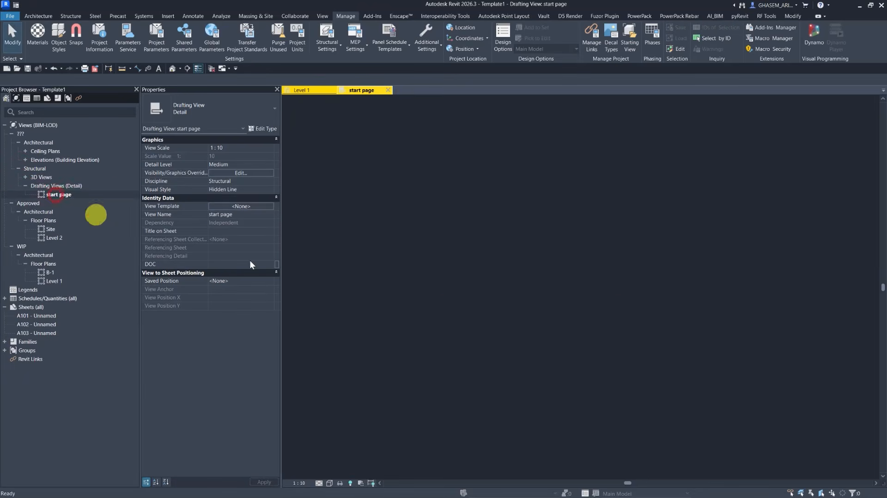
# - Place a text note reading AUTODESK in the 7mm Arial type near the middle of the start page view
pyautogui.click(40, 18)
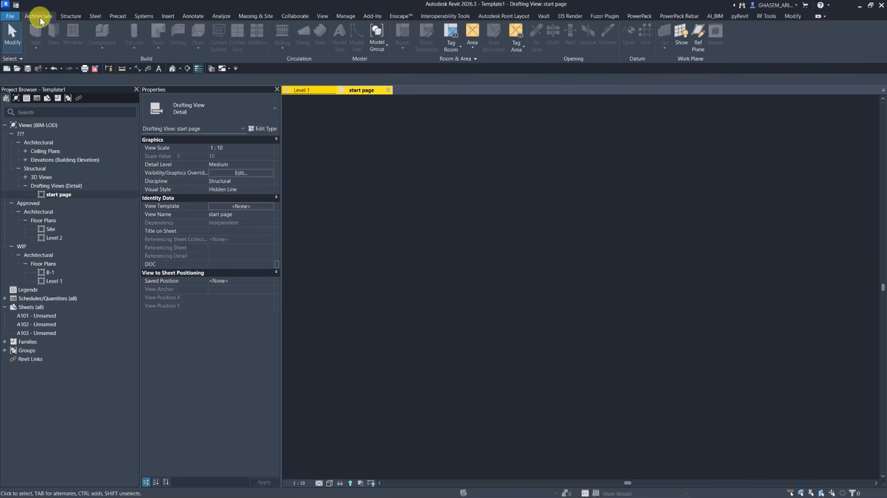
pyautogui.click(158, 69)
pyautogui.click(223, 112)
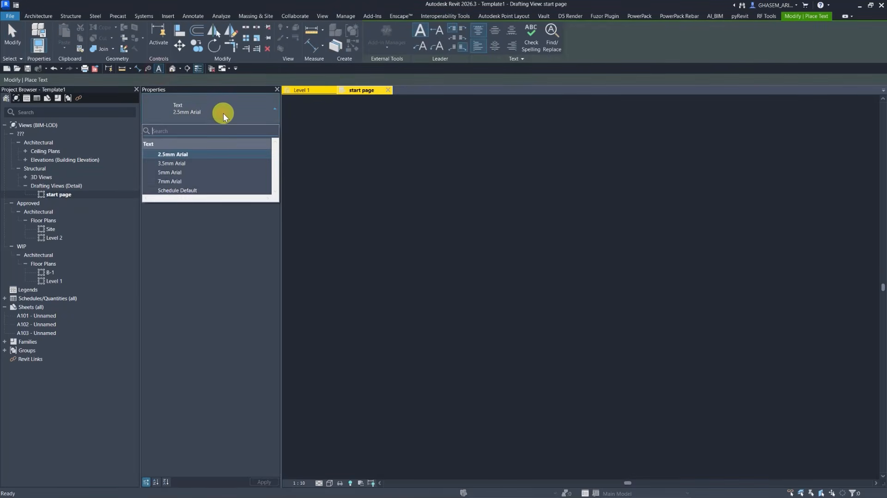
pyautogui.click(177, 182)
pyautogui.click(500, 250)
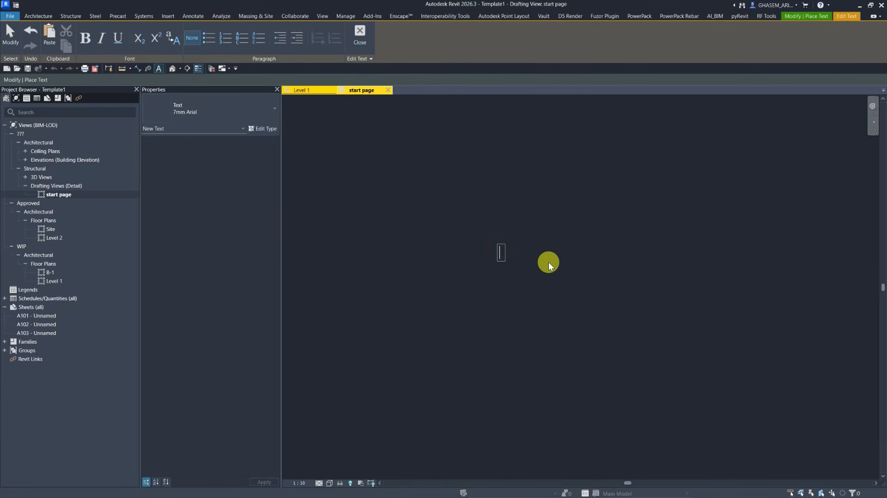
pyautogui.write('AUTODESK')
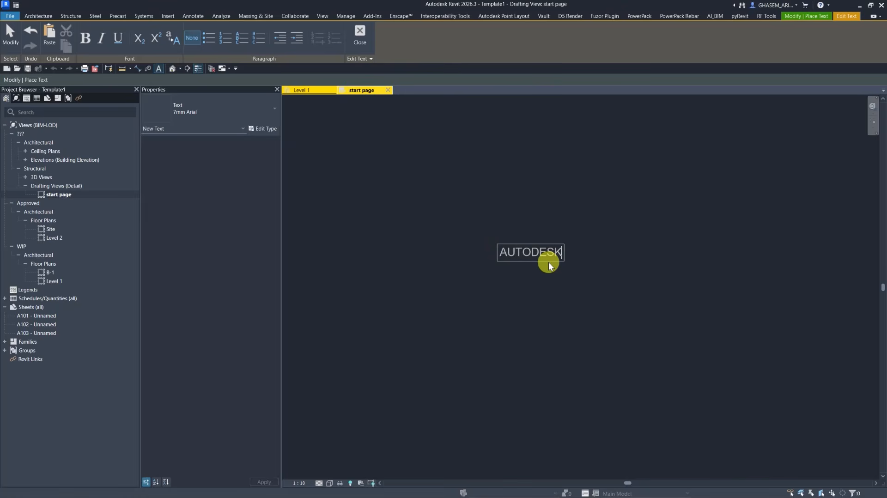
pyautogui.click(550, 303)
# - Copy the AUTODESK note directly below itself and change the copy's text to BIM-LOD
pyautogui.keyDown('ctrl'); pyautogui.moveTo(497, 245); pyautogui.dragTo(499, 286); pyautogui.keyUp('ctrl')
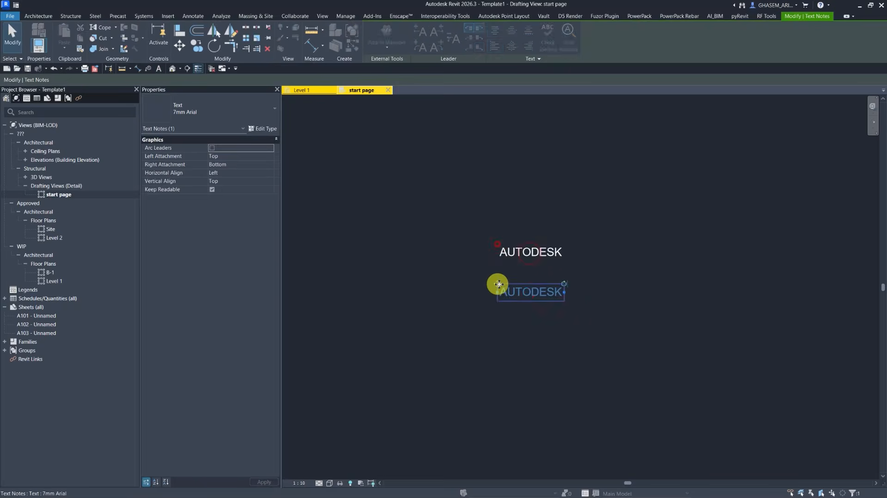
pyautogui.doubleClick(517, 287)
pyautogui.doubleClick(517, 287)
pyautogui.write('B')
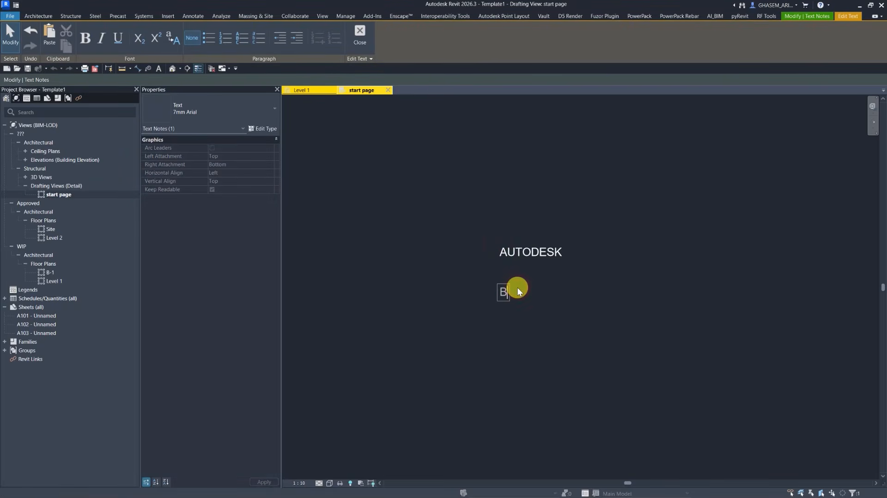
pyautogui.write('IM-LOD')
pyautogui.click(519, 312)
# - Move the BIM-LOD note up closer beneath AUTODESK and close the start page view
pyautogui.scroll(2, 520, 312)
pyautogui.moveTo(479, 250); pyautogui.dragTo(493, 221)
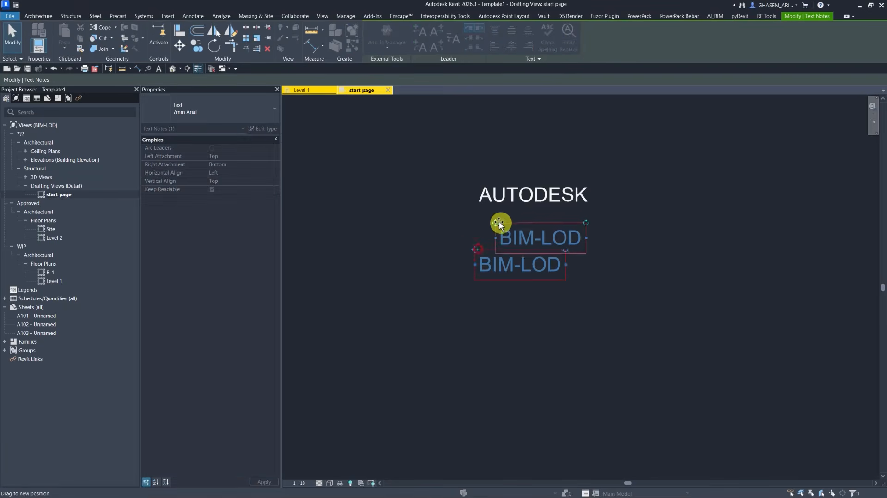
pyautogui.click(468, 281)
pyautogui.click(359, 88)
pyautogui.click(388, 90)
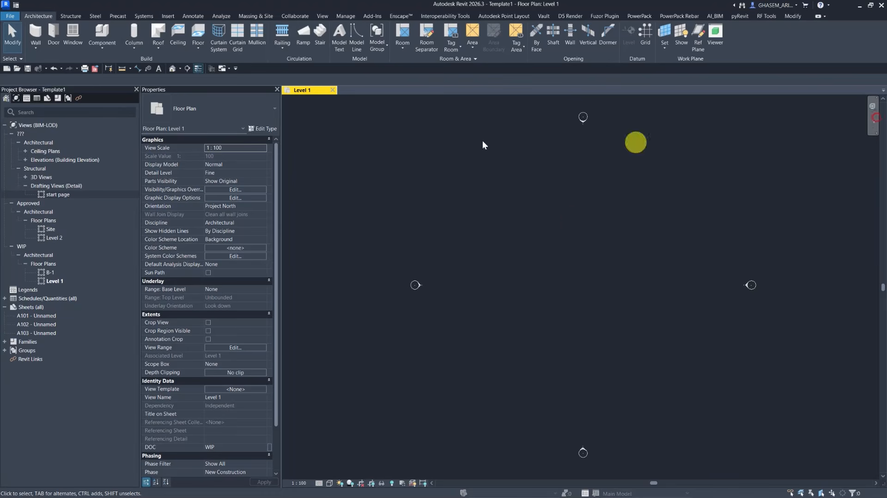
# - Save the template as MyFirstTempalte in the English templates folder, accepting the file save options
pyautogui.click(27, 68)
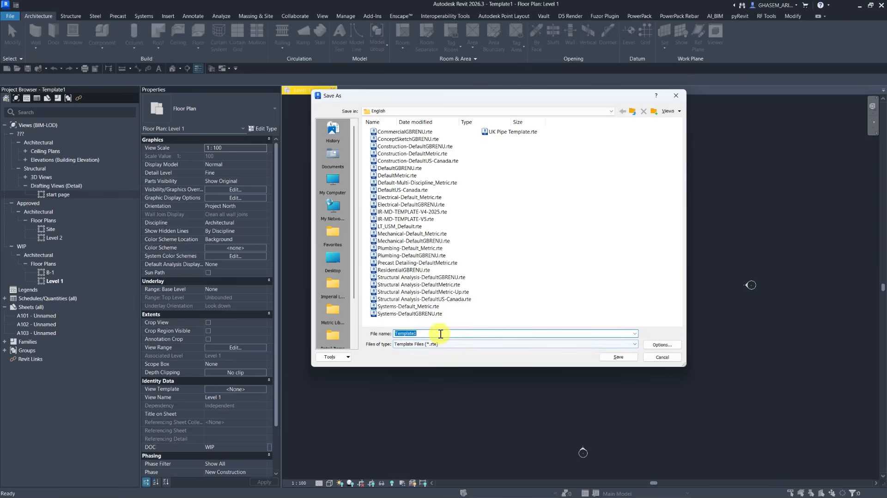
pyautogui.write('My')
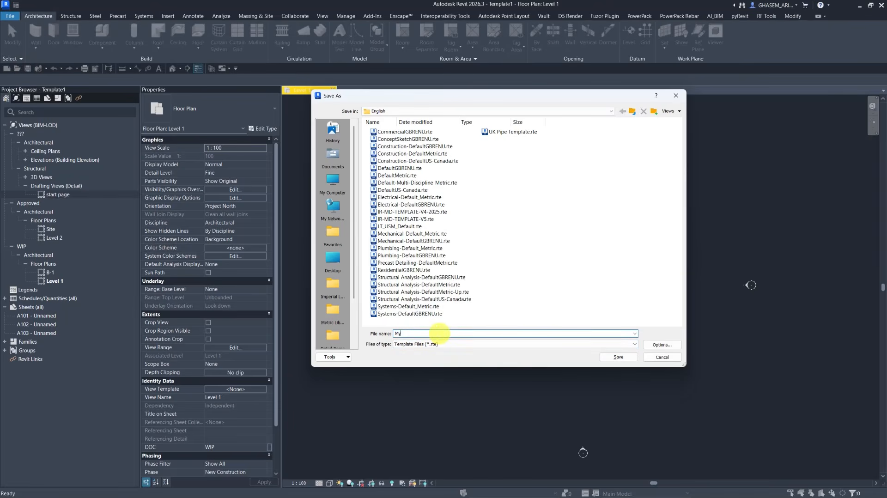
pyautogui.write('FirstTempalte')
pyautogui.click(662, 344)
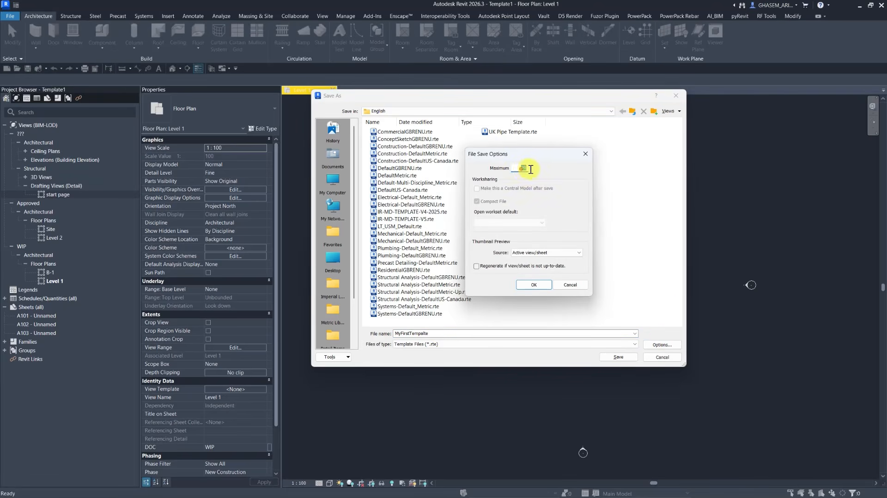
pyautogui.click(544, 284)
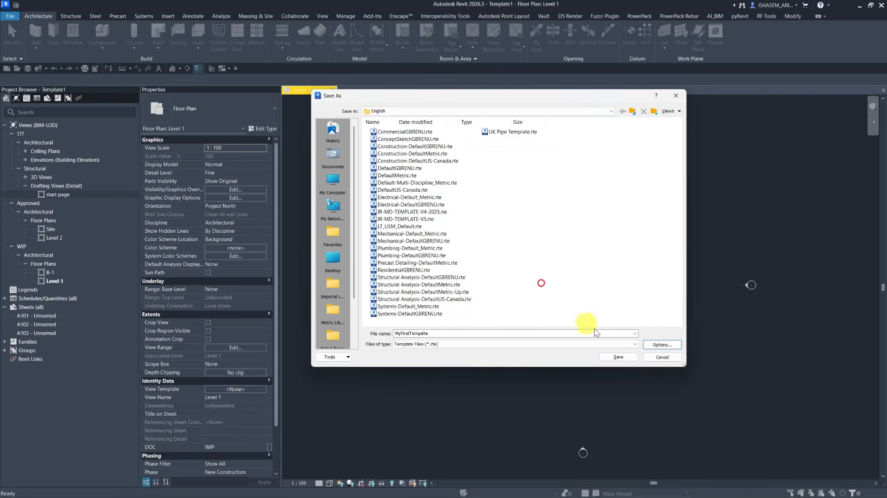
pyautogui.click(618, 358)
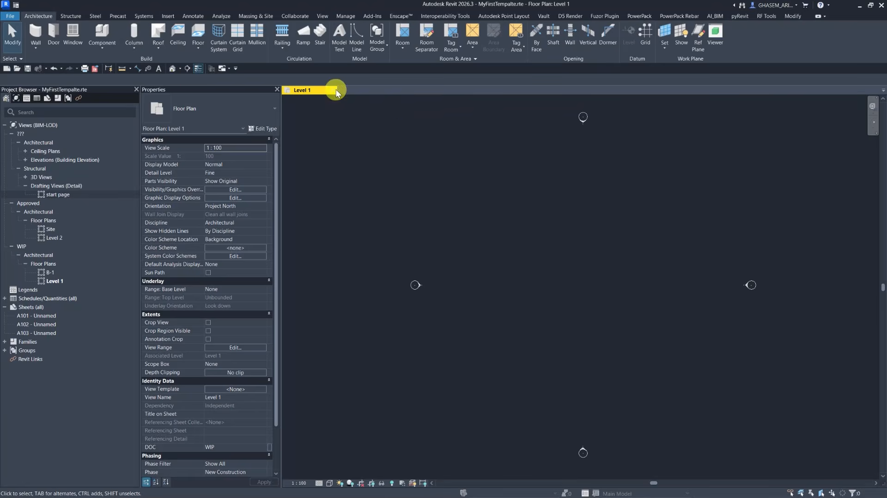
# - Close the MyFirstTempalte template file
pyautogui.click(337, 89)
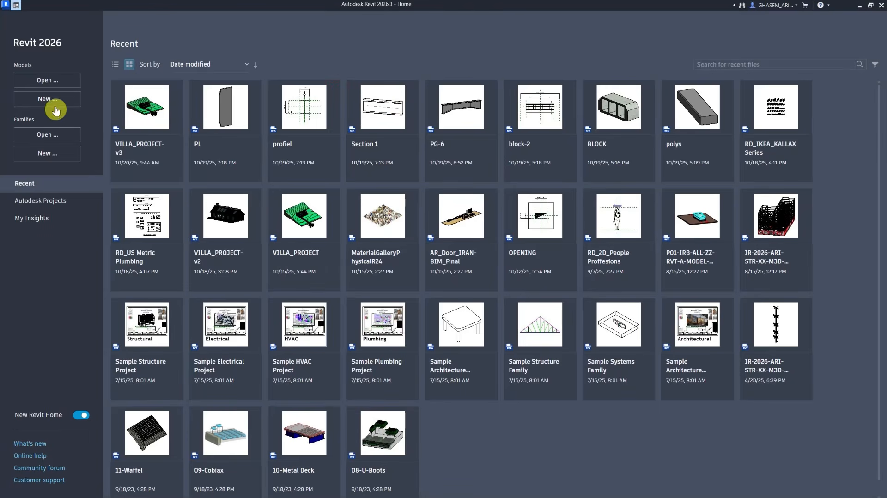
pyautogui.click(55, 110)
pyautogui.click(562, 129)
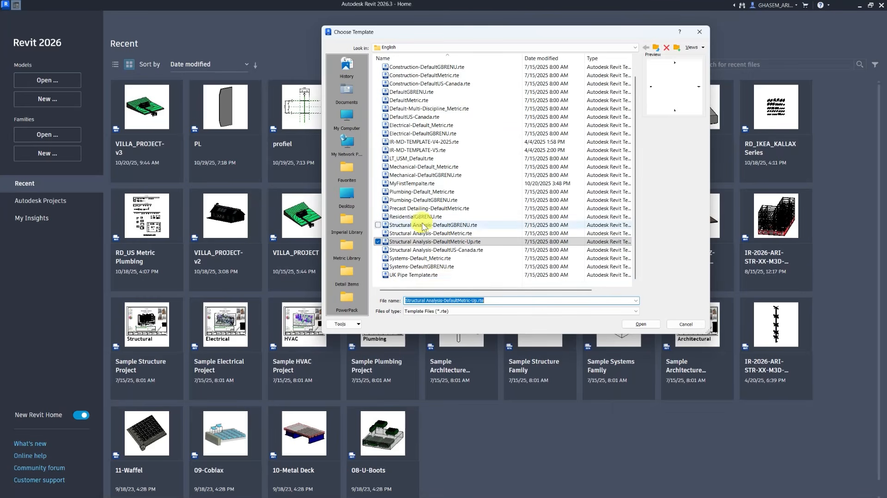
pyautogui.scroll(1, 410, 248)
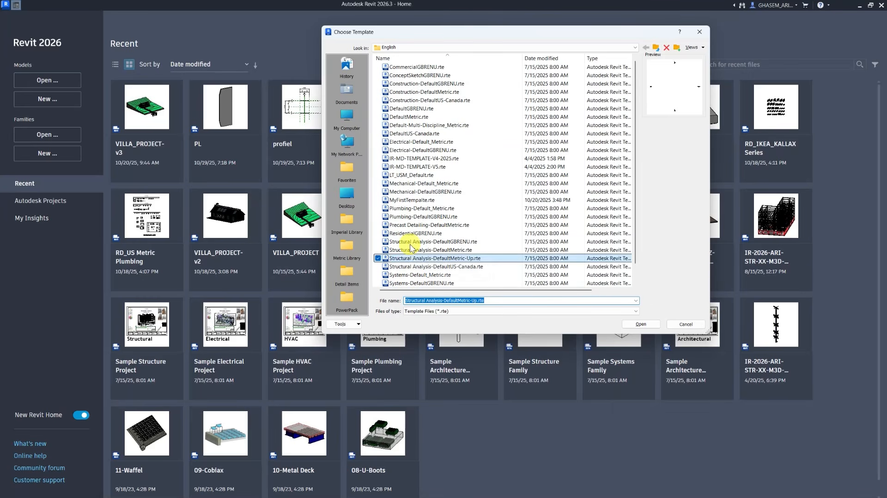
pyautogui.click(409, 184)
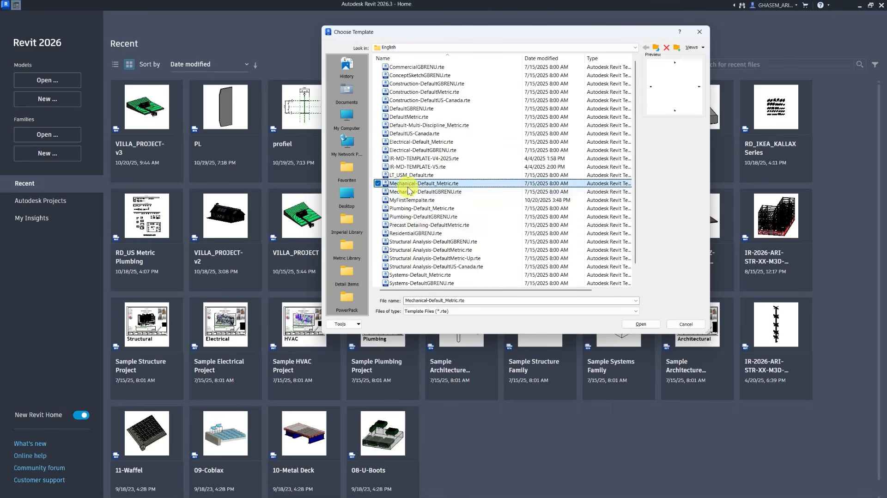
pyautogui.click(409, 200)
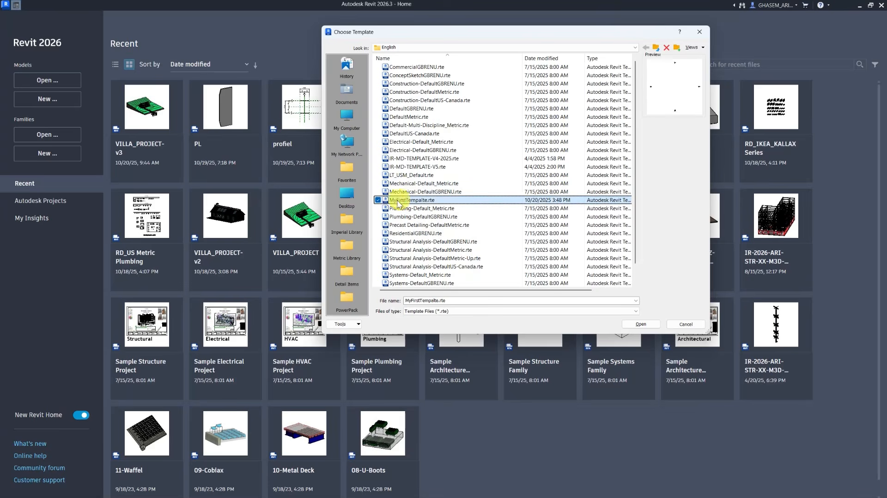
pyautogui.click(653, 321)
pyautogui.click(529, 180)
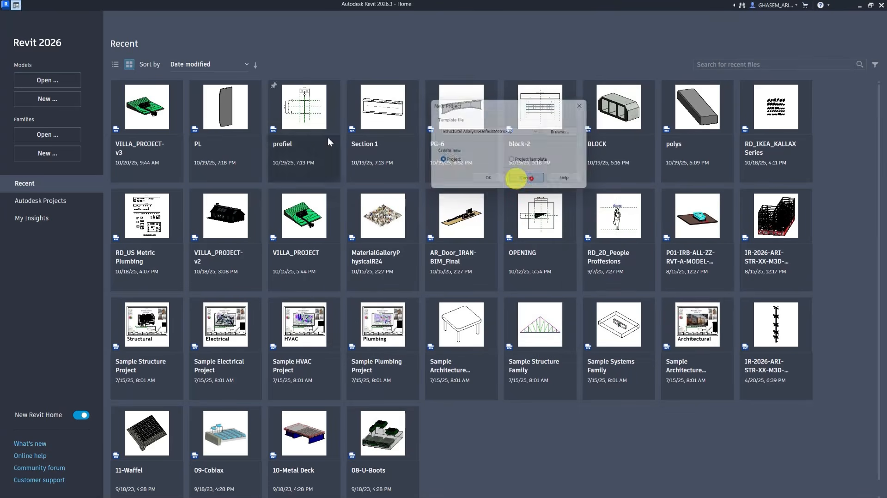
# - Add MyFirstTempalte.rte from the English templates folder to the project templates list in the file location options
pyautogui.click(16, 6)
pyautogui.click(10, 16)
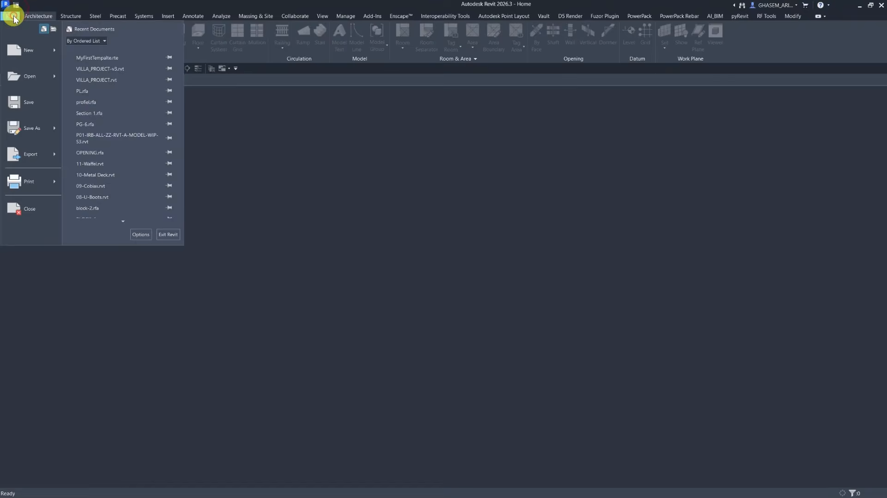
pyautogui.click(140, 235)
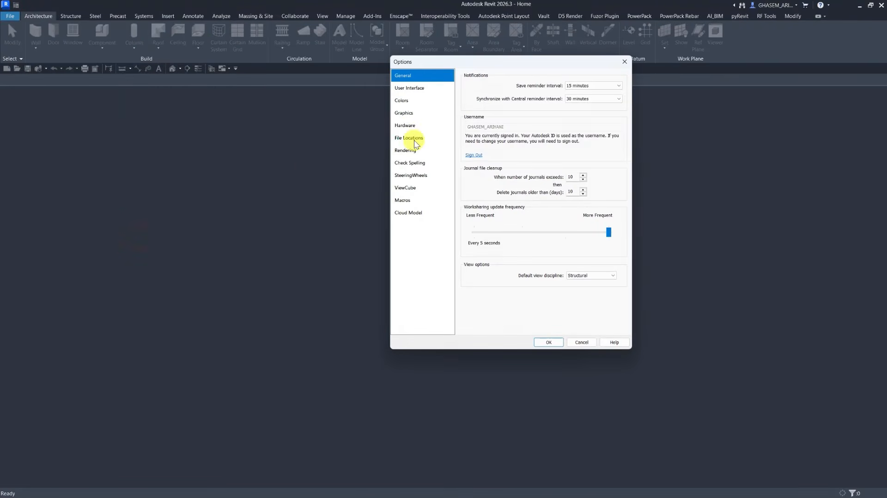
pyautogui.click(415, 144)
pyautogui.click(473, 120)
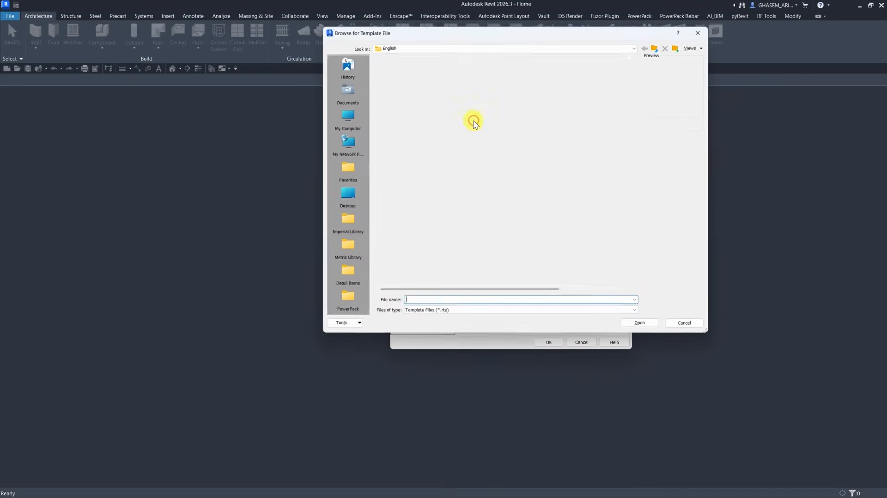
pyautogui.click(422, 201)
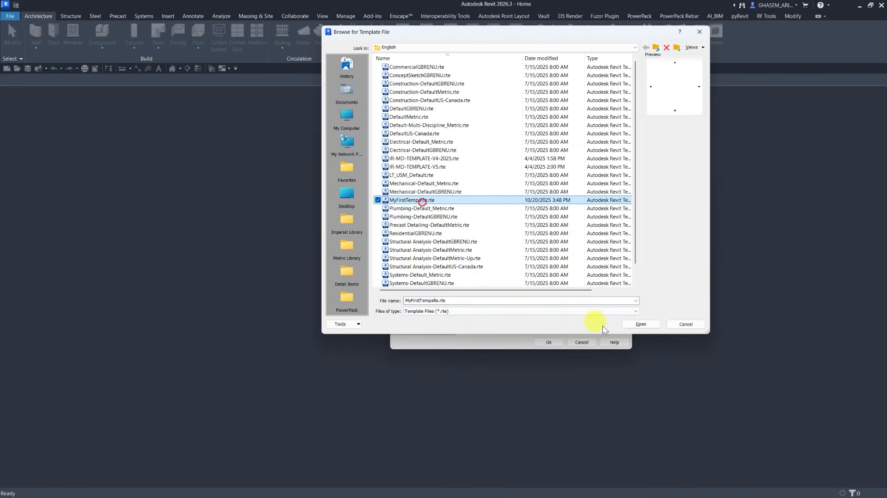
pyautogui.click(639, 324)
# - Move MyFirstTempalte to the top of the project templates list and apply the options
pyautogui.click(468, 92)
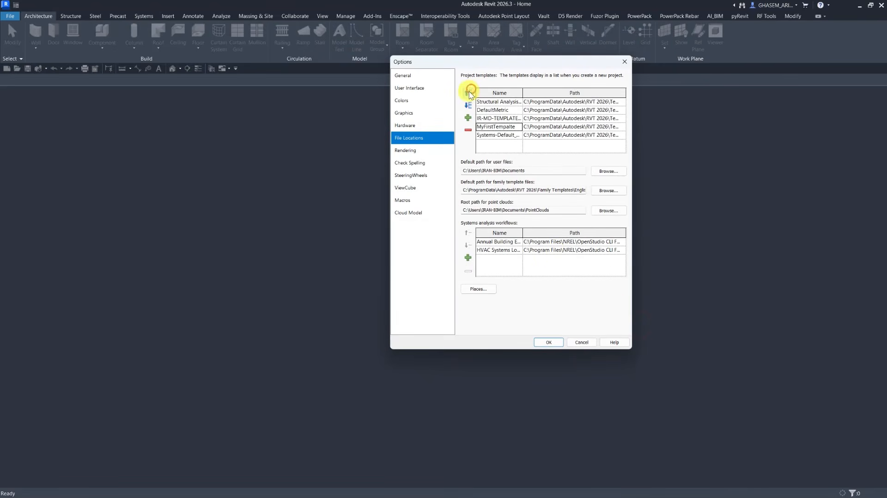
pyautogui.click(469, 93)
pyautogui.click(468, 92)
pyautogui.click(469, 92)
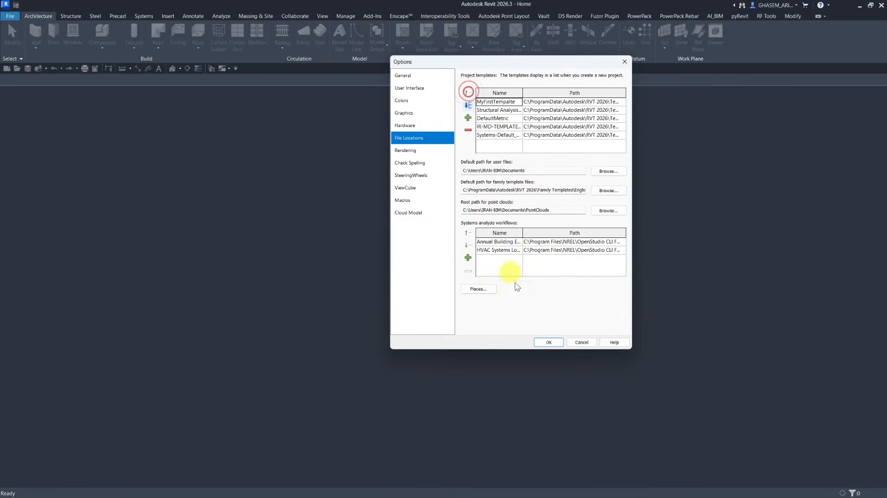
pyautogui.click(548, 343)
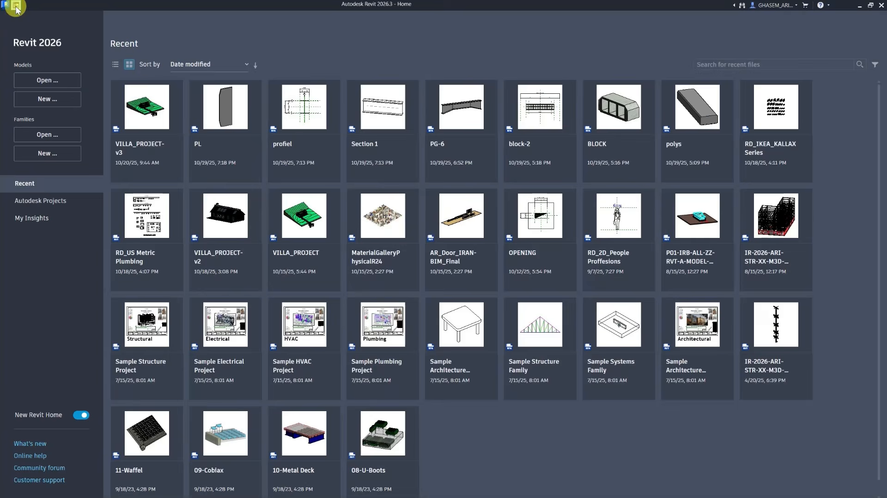
# - Create a new project from the MyFirstTempalte template
pyautogui.click(53, 100)
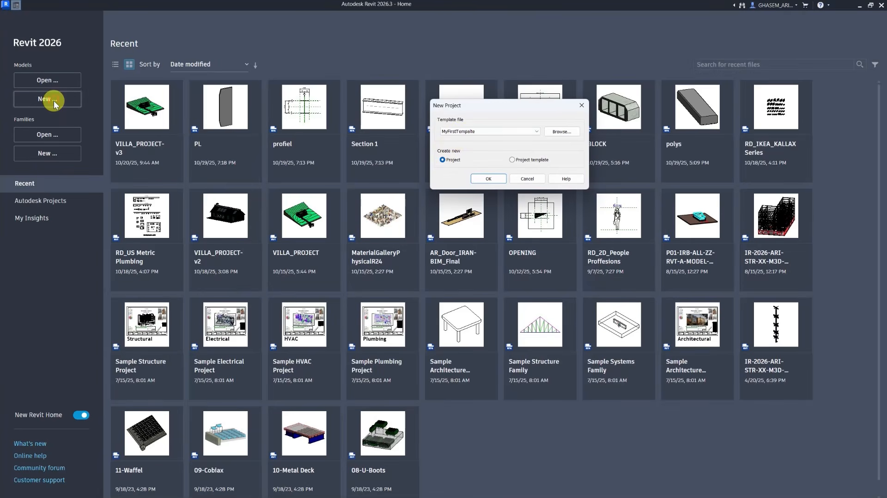
pyautogui.click(457, 132)
pyautogui.click(448, 160)
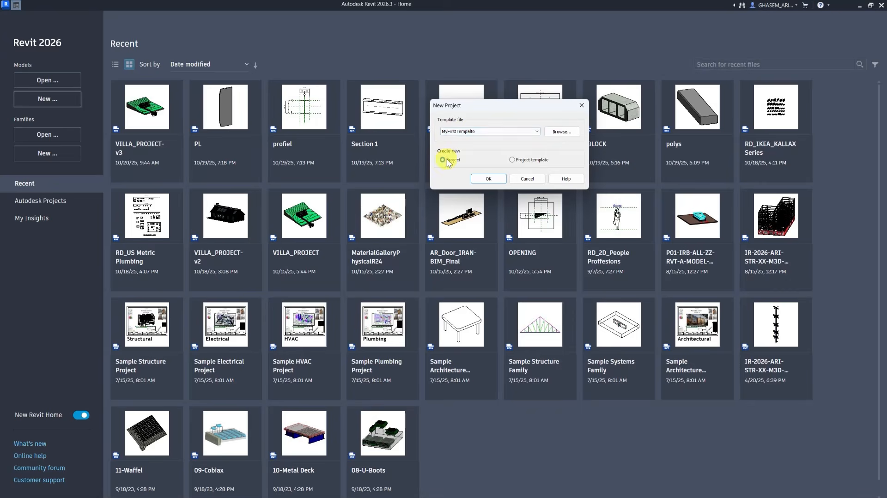
pyautogui.click(491, 179)
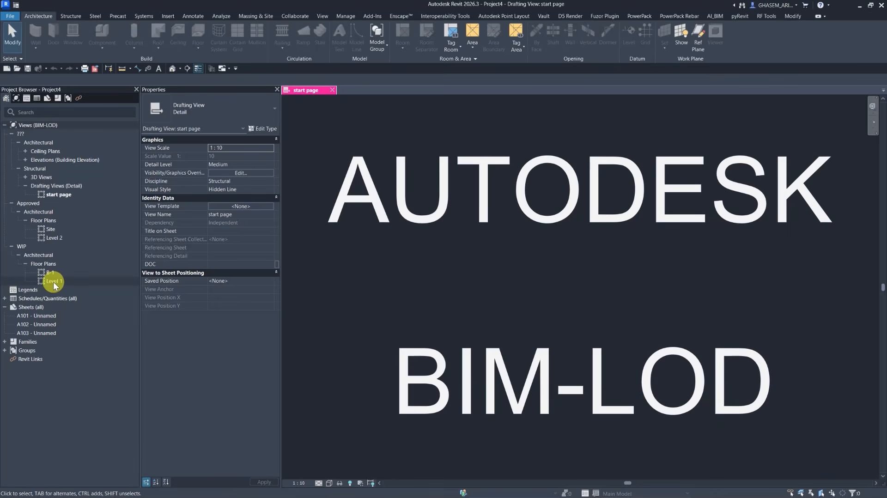
# - Check the North elevation and the B-1 floor plan in the new project, and close the project
pyautogui.click(26, 160)
pyautogui.doubleClick(53, 178)
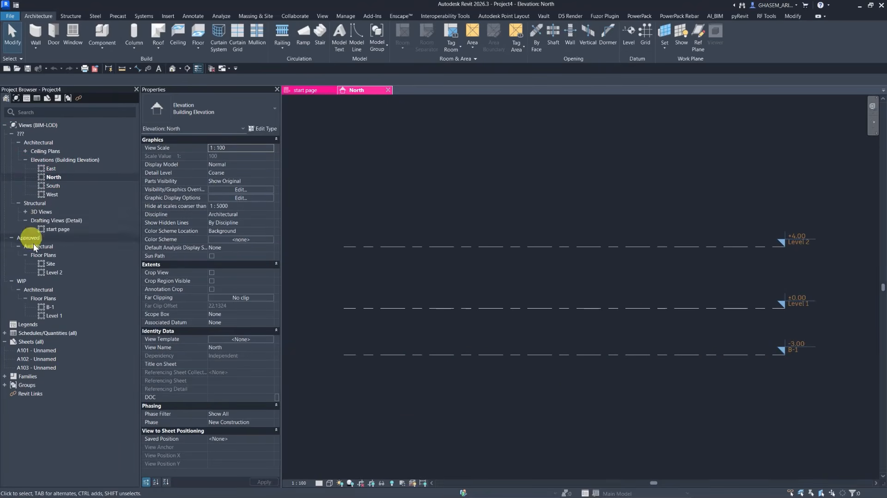
pyautogui.doubleClick(50, 308)
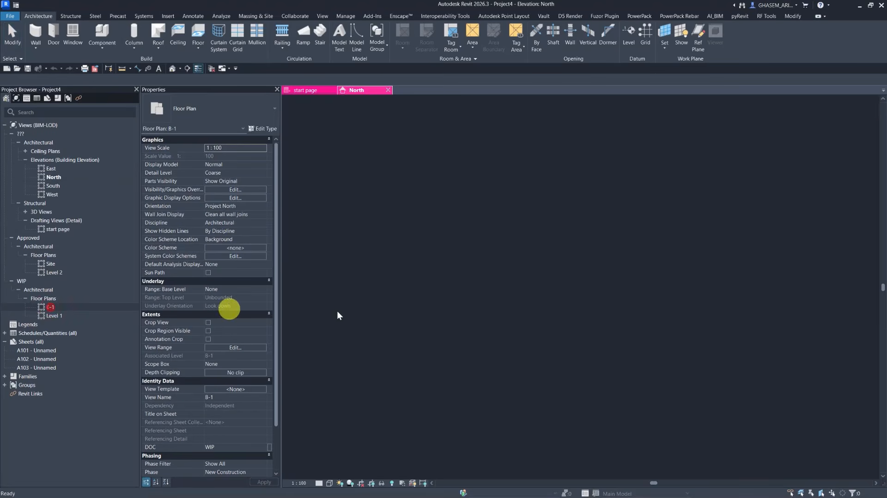
pyautogui.click(442, 91)
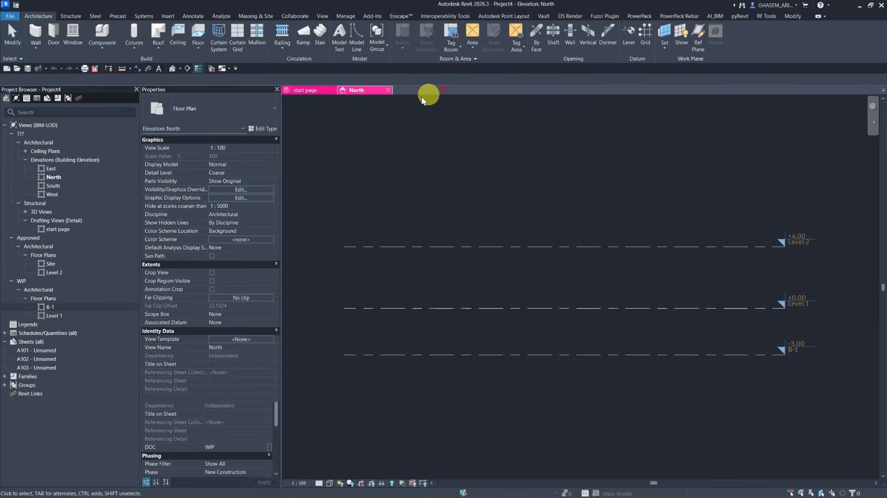
pyautogui.click(390, 90)
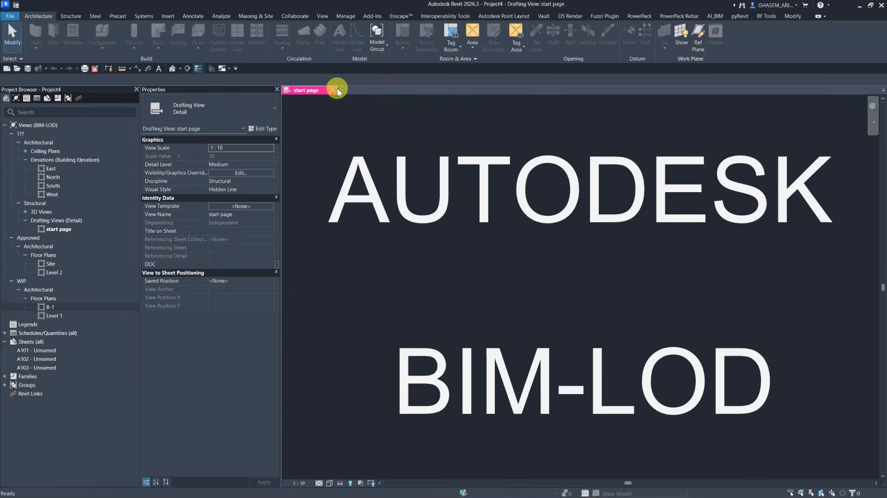
pyautogui.click(333, 90)
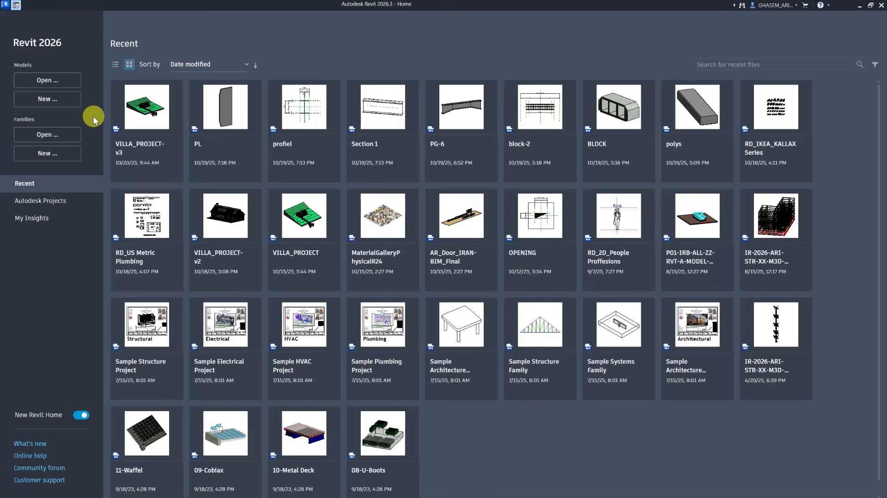
# - Create a new project template based on MyFirstTempalte and close it without saving
pyautogui.click(53, 99)
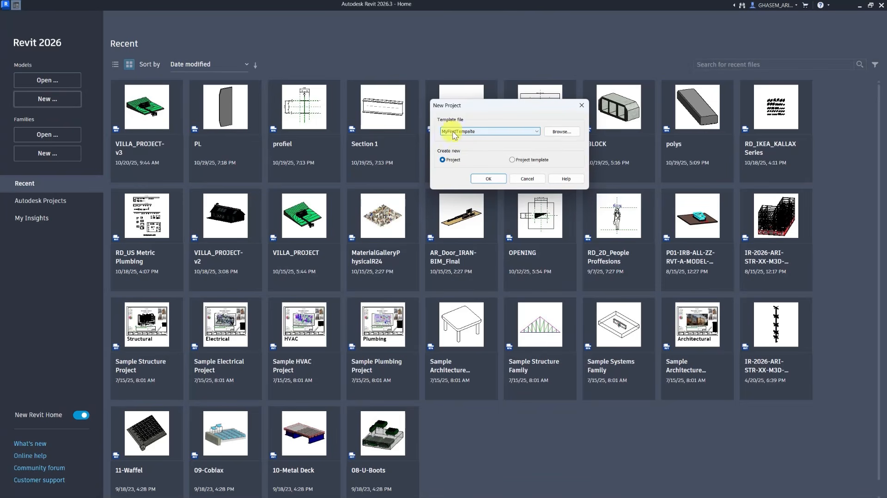
pyautogui.click(513, 160)
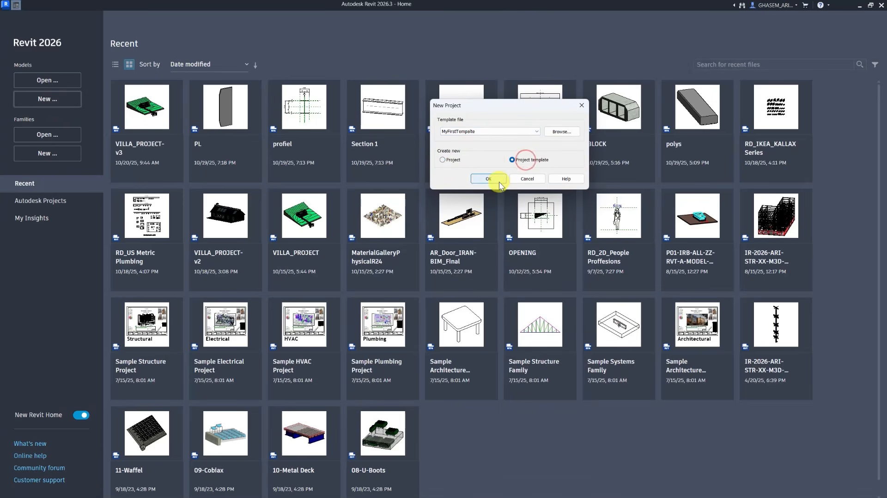
pyautogui.click(494, 181)
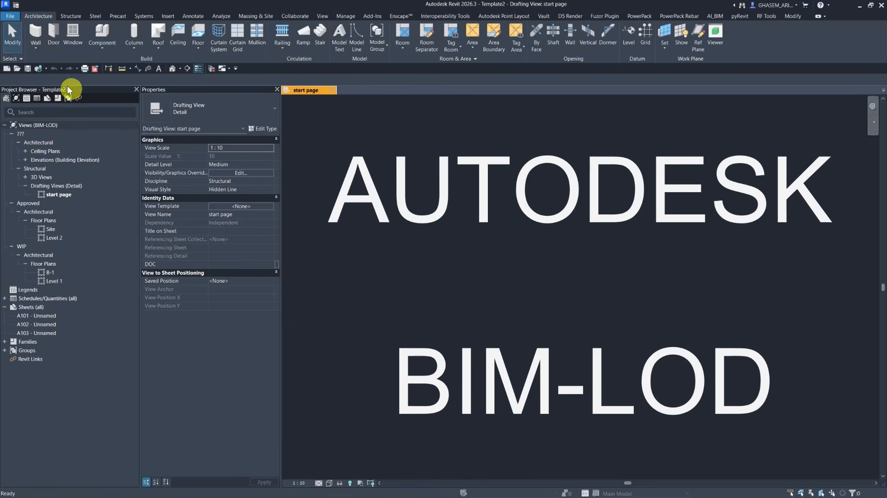
pyautogui.click(27, 68)
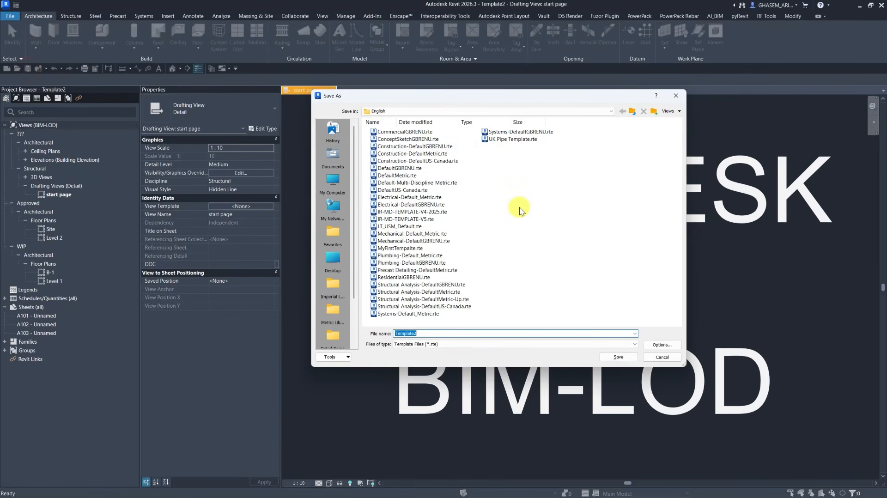
pyautogui.click(662, 357)
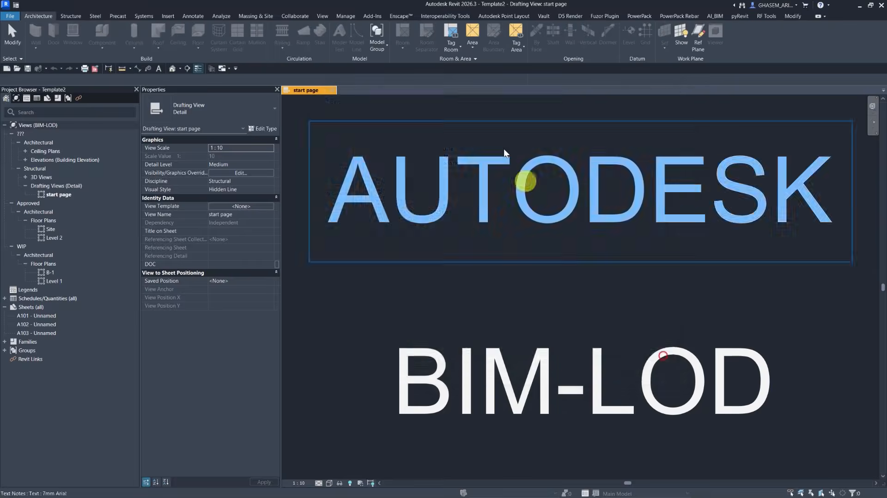
pyautogui.click(334, 88)
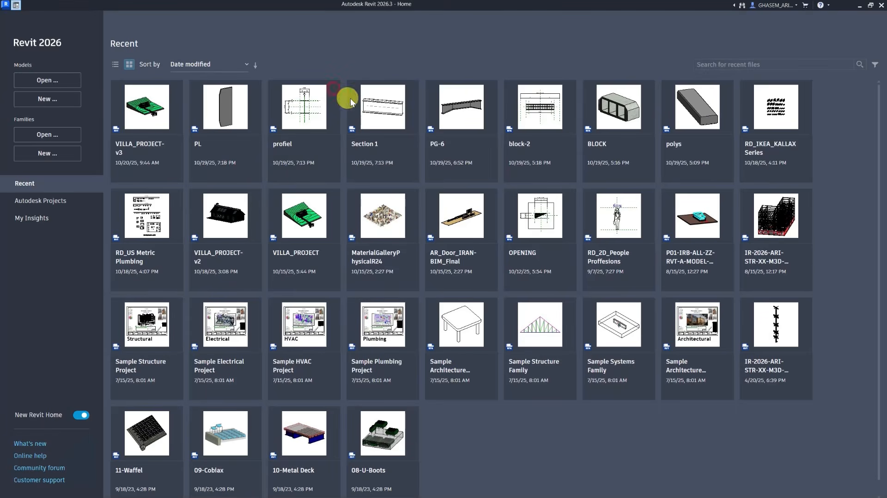
# - Open MyFirstTempalte.rte itself from the English templates folder to view it, and close it again
pyautogui.click(36, 82)
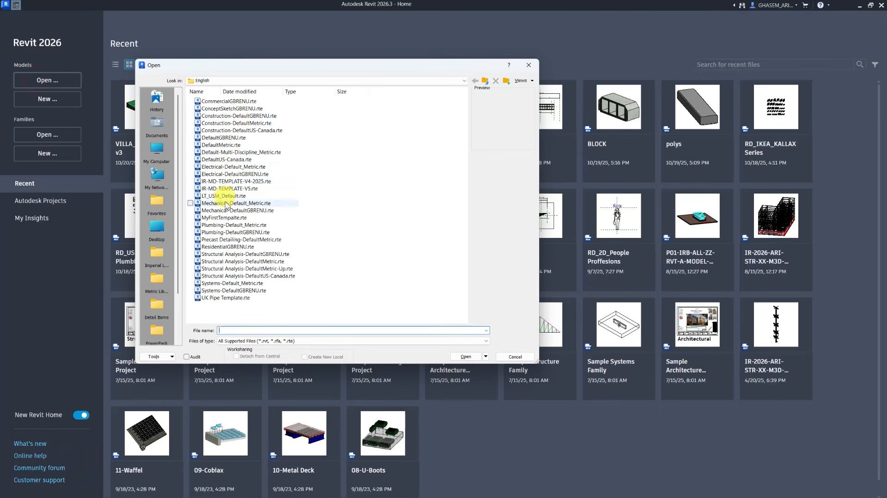
pyautogui.click(227, 218)
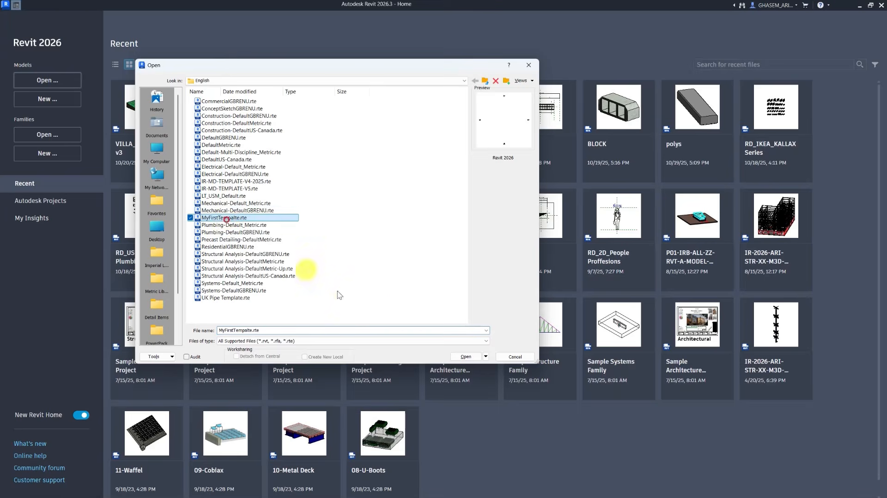
pyautogui.click(465, 357)
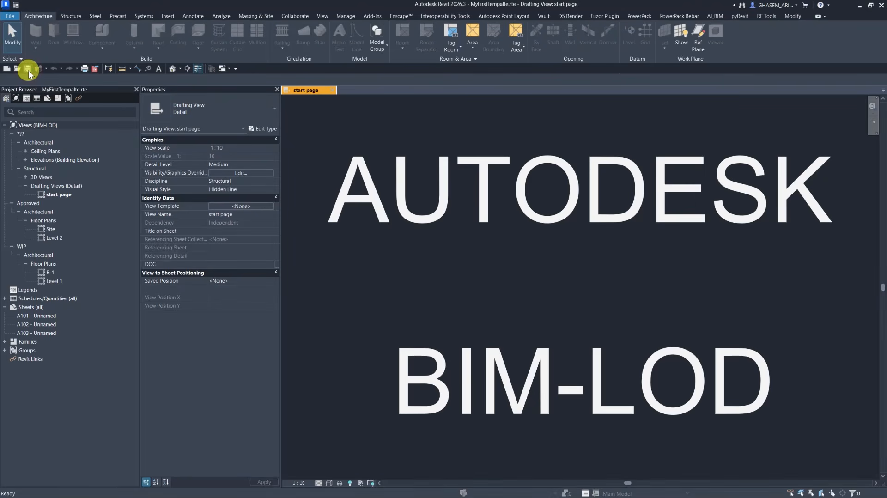
pyautogui.click(335, 90)
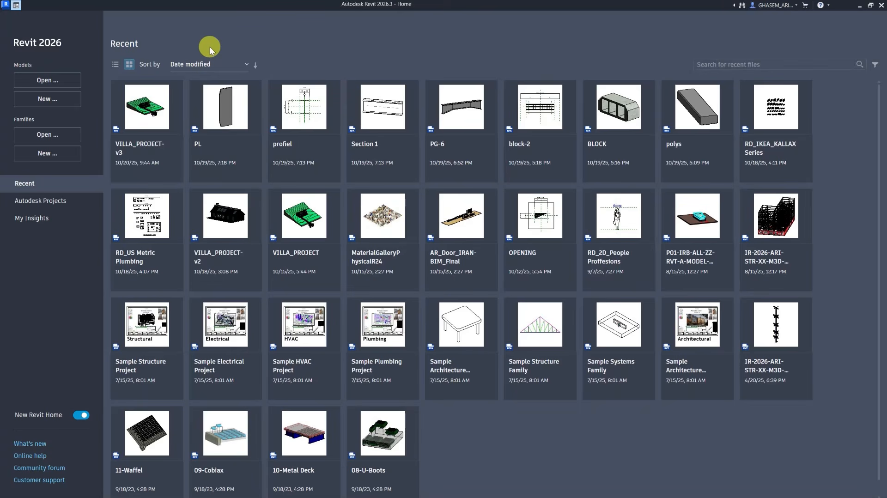